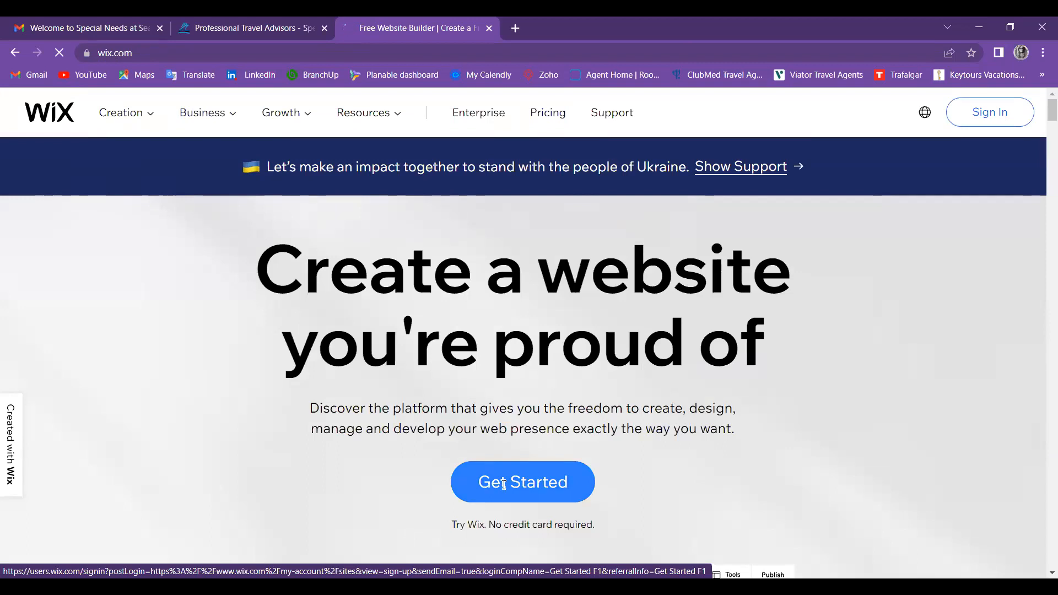
Step: Start creating a new Wix account from the homepage
click(504, 484)
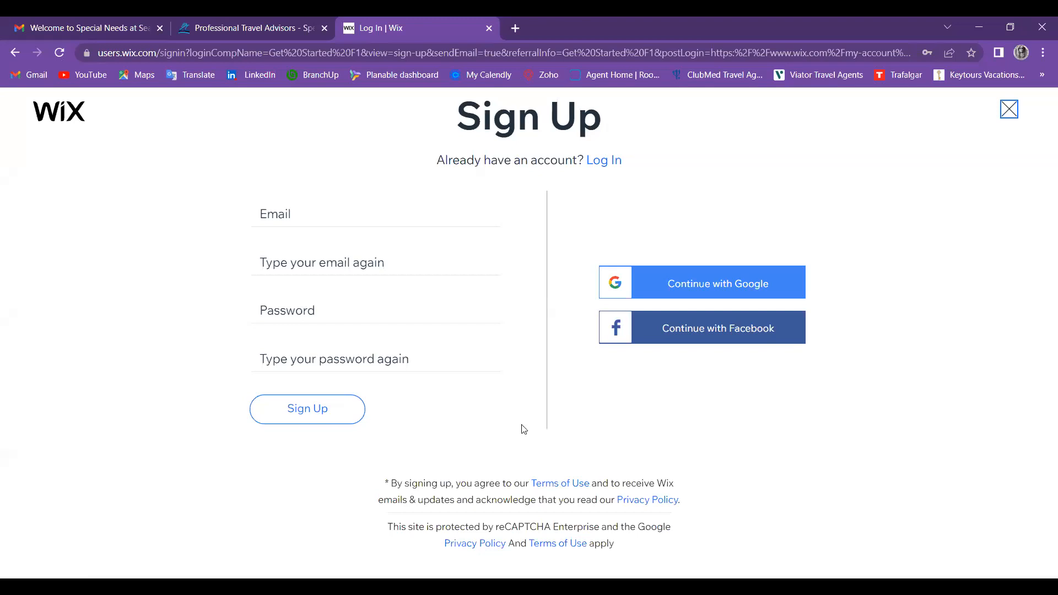
Step: Enter the account's Gmail address and begin retyping it in the confirmation field
click(291, 216)
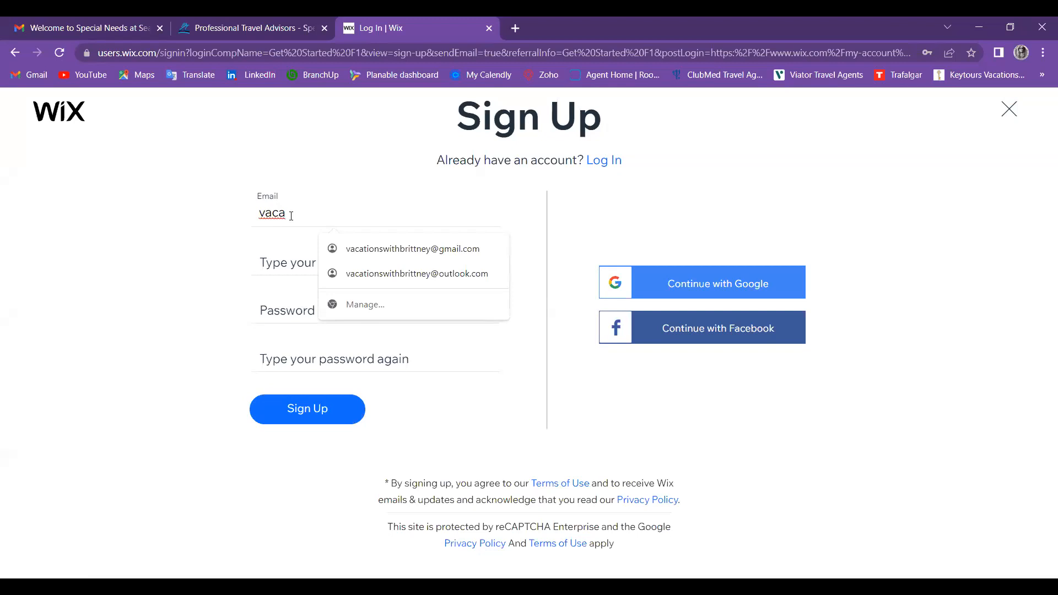
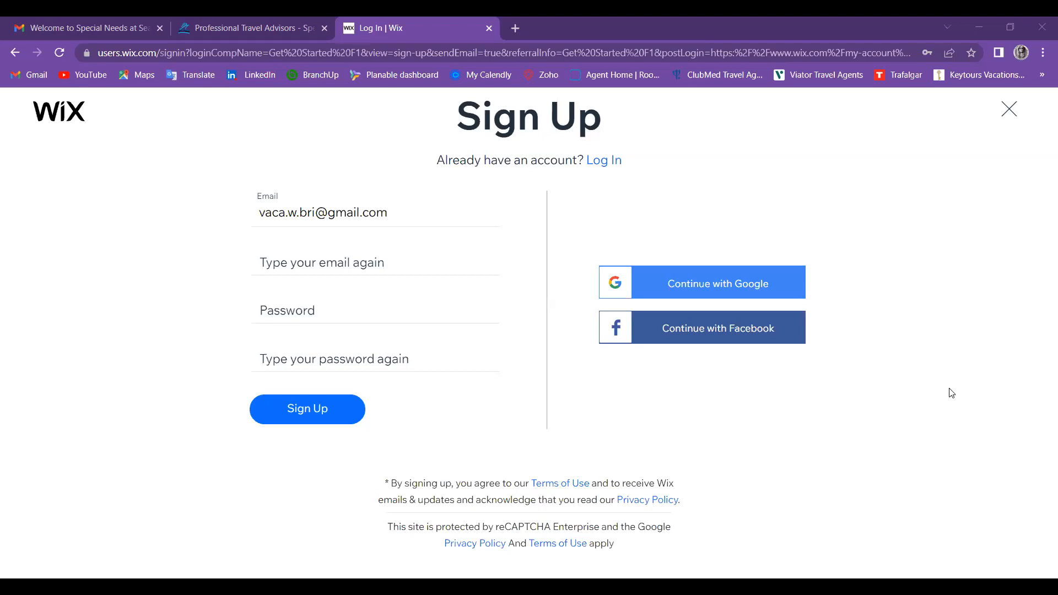
click(368, 261)
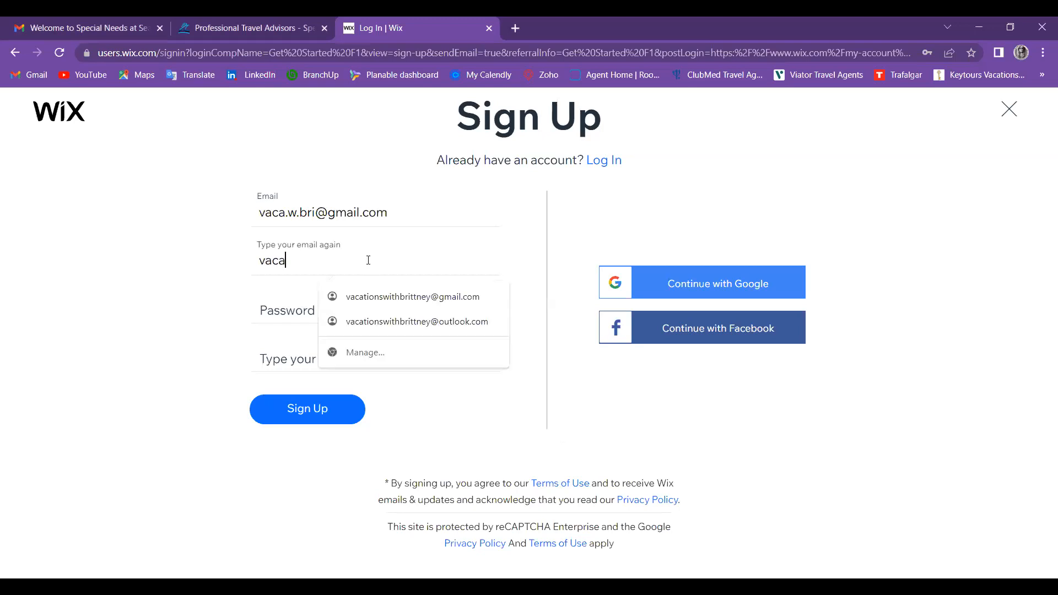
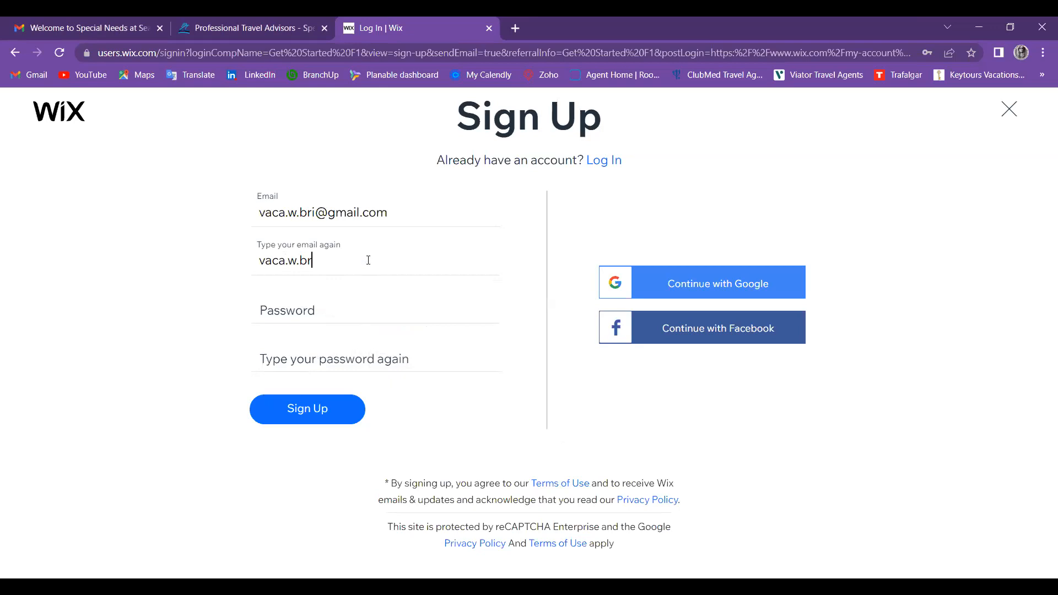
Step: Finish the confirmation e-mail, correcting the misspelled 'gamil.com' domain to gmail.com
key(BackSpace)
text(gamil.co)
text(m)
click(347, 260)
key(BackSpace)
key(BackSpace)
text(mail.com)
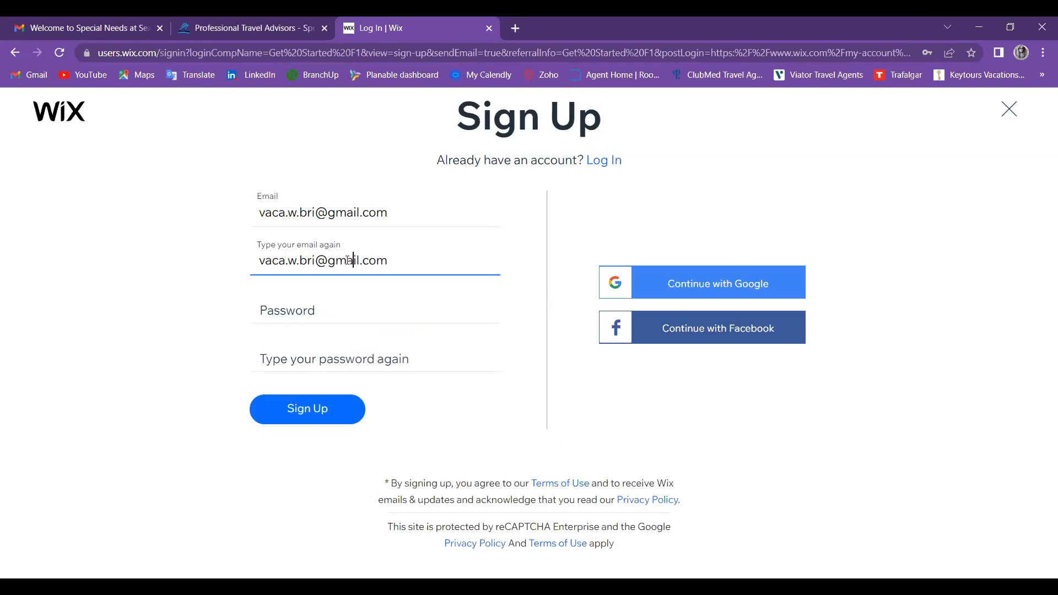
Step: Enter and confirm the account password, then submit the sign-up form
click(296, 310)
text(****)
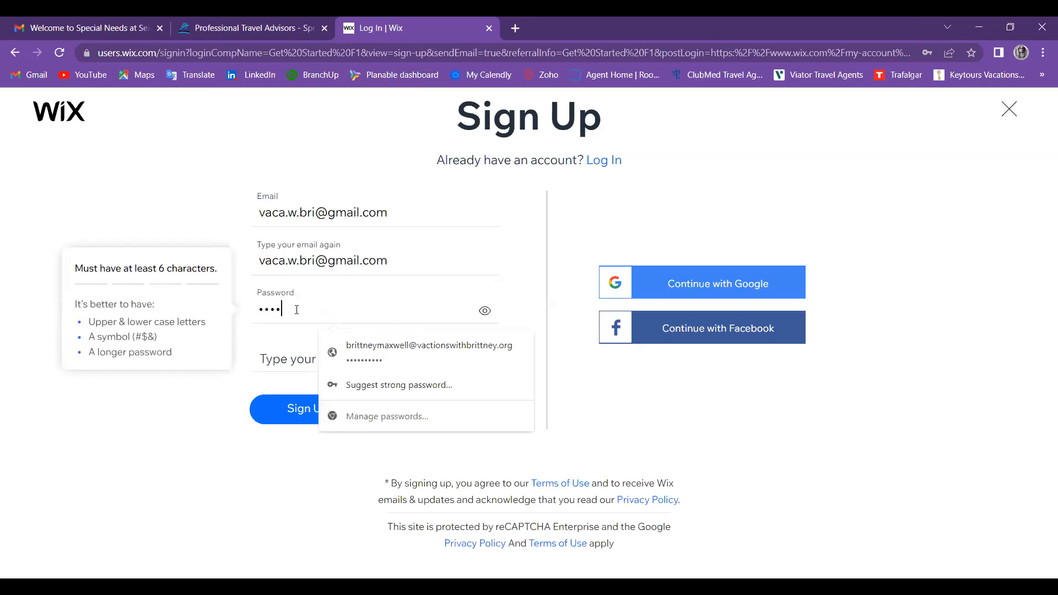
text(******)
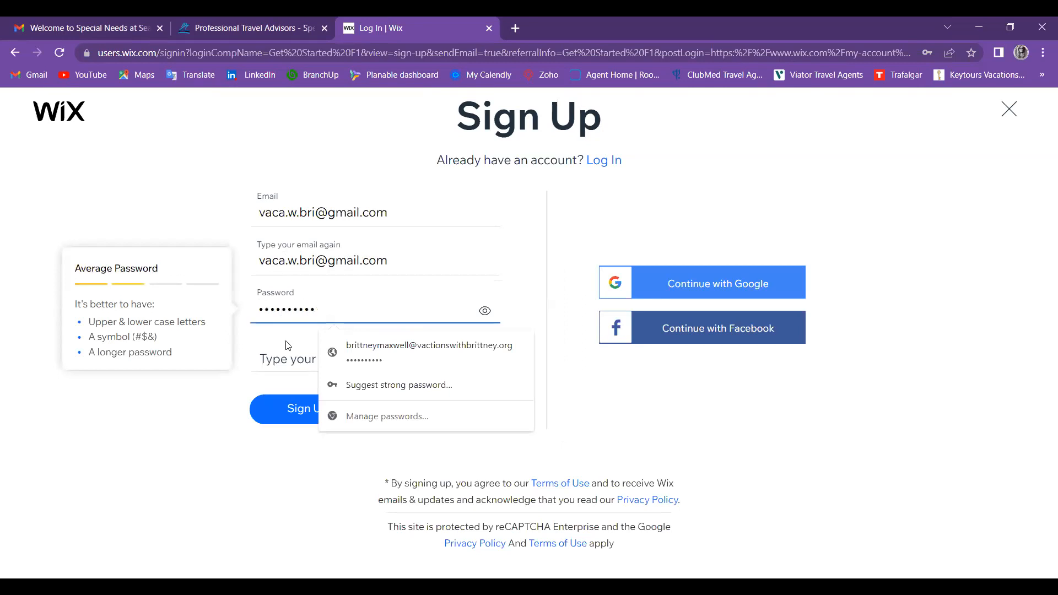
text(*)
click(285, 362)
text(****)
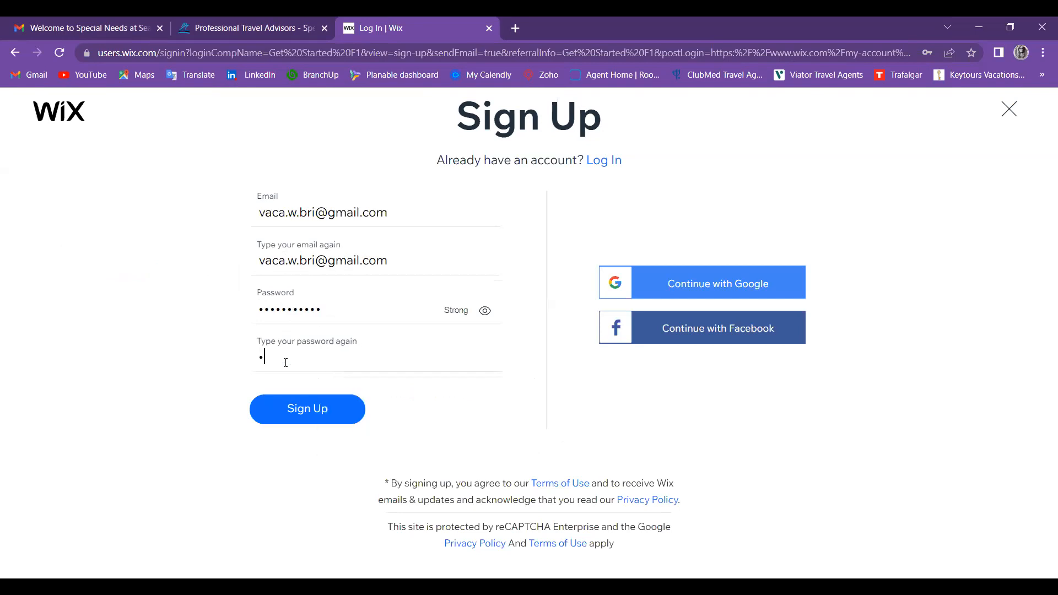
text(*******)
click(319, 420)
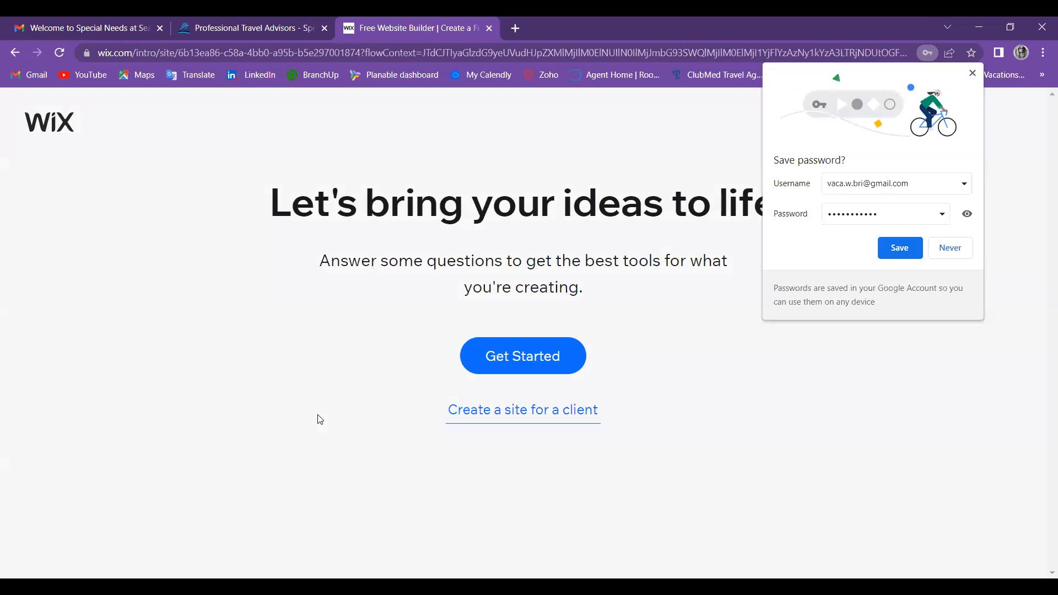
Step: Dismiss Chrome's offer to save the password
click(318, 415)
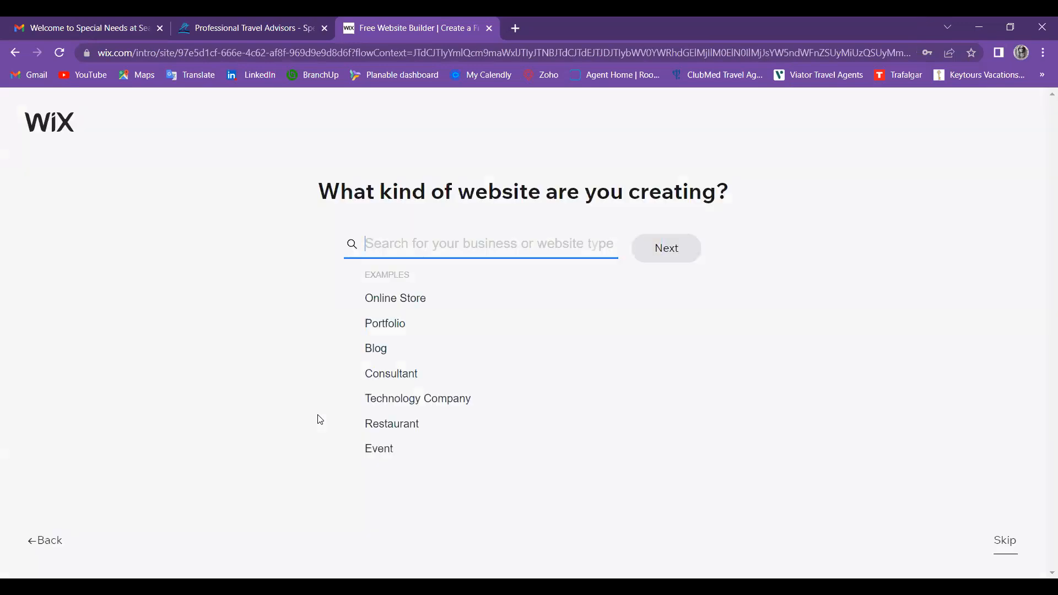
Step: Enter 'Travel Agent' in the website-type search box
text(Trave)
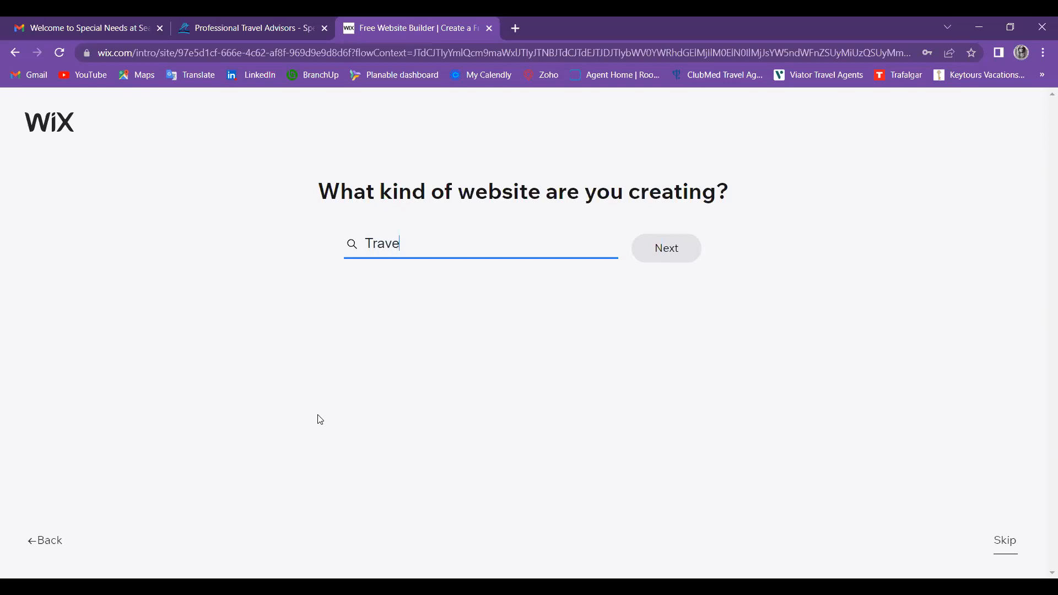
text(l A)
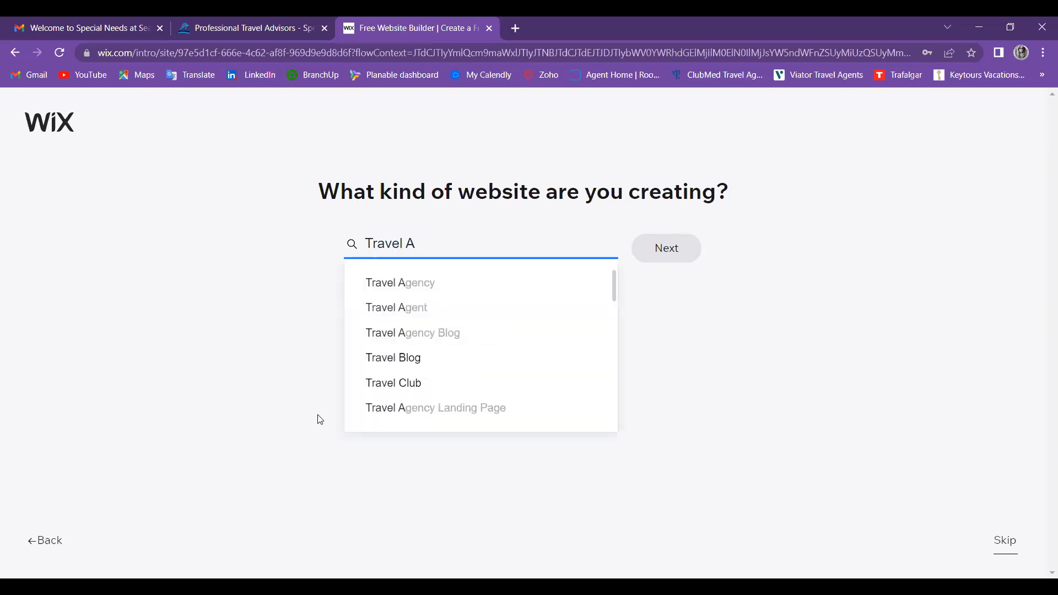
text(gent)
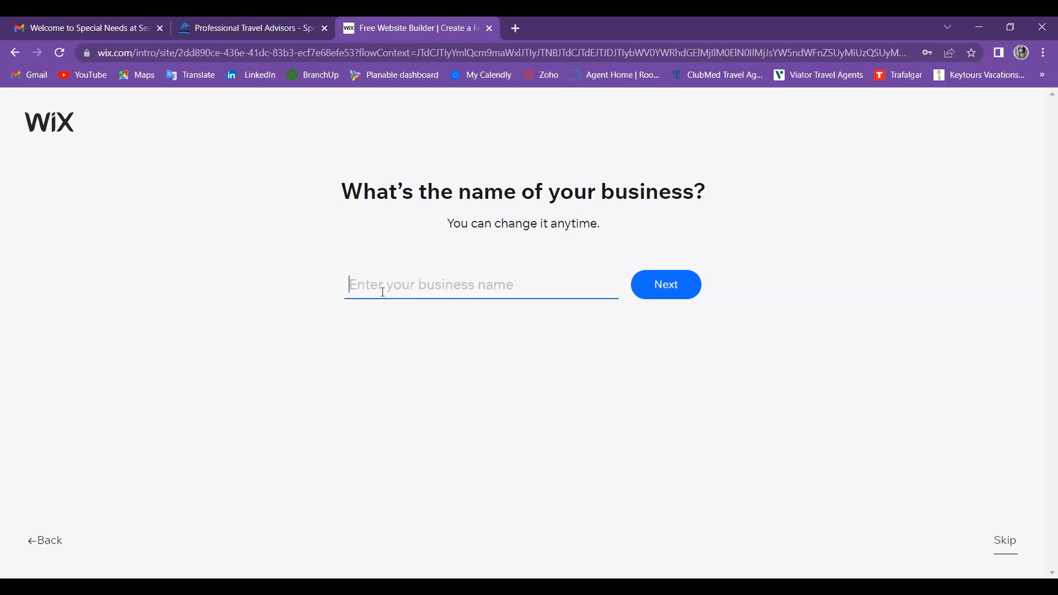
Step: Enter the travel business's name, fixing its misspelled ending, and continue
text(Vacation)
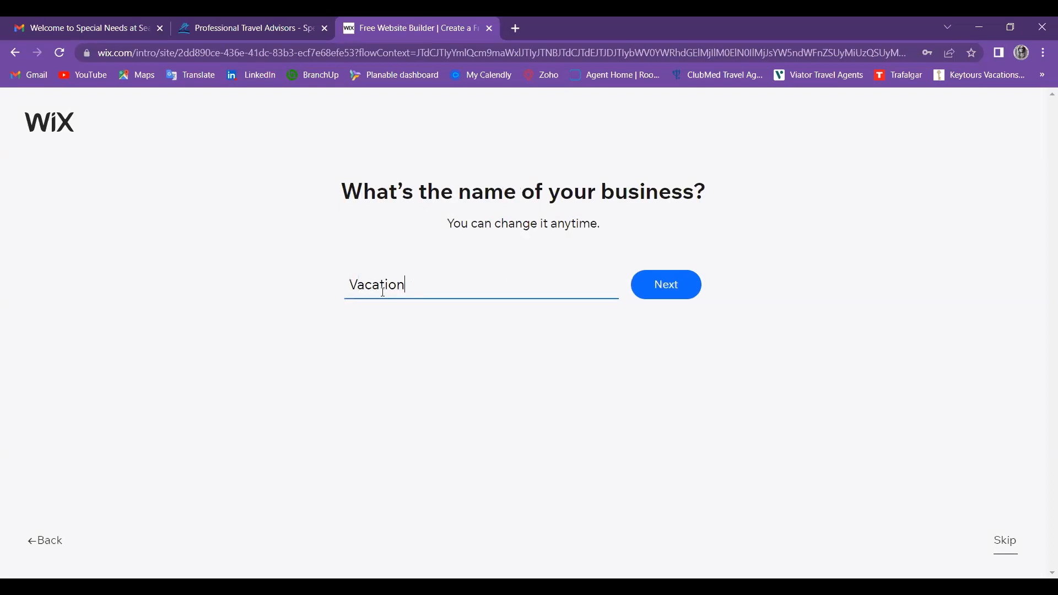
text(s With Brittnmey)
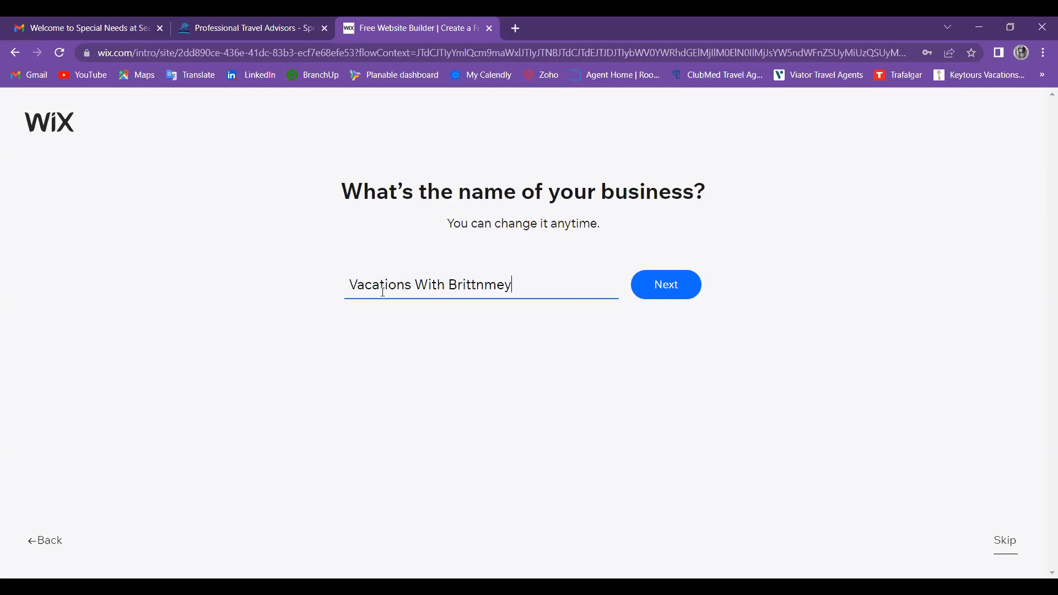
key(BackSpace)
key(BackSpace)
key(BackSpace)
text(ey)
click(678, 290)
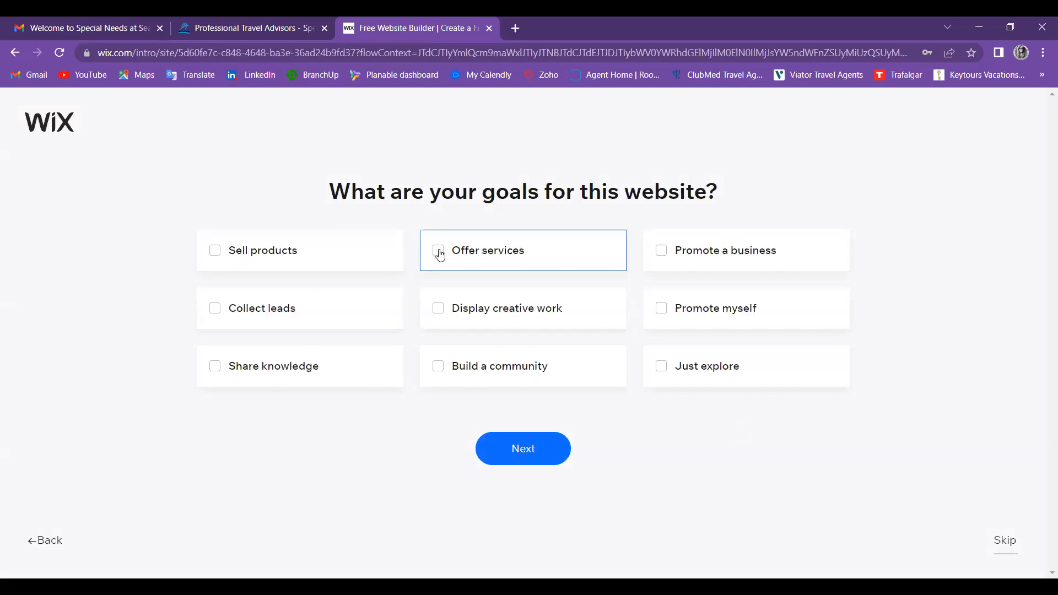
Step: Select Offer services and Promote myself as website goals and continue
click(439, 254)
click(670, 317)
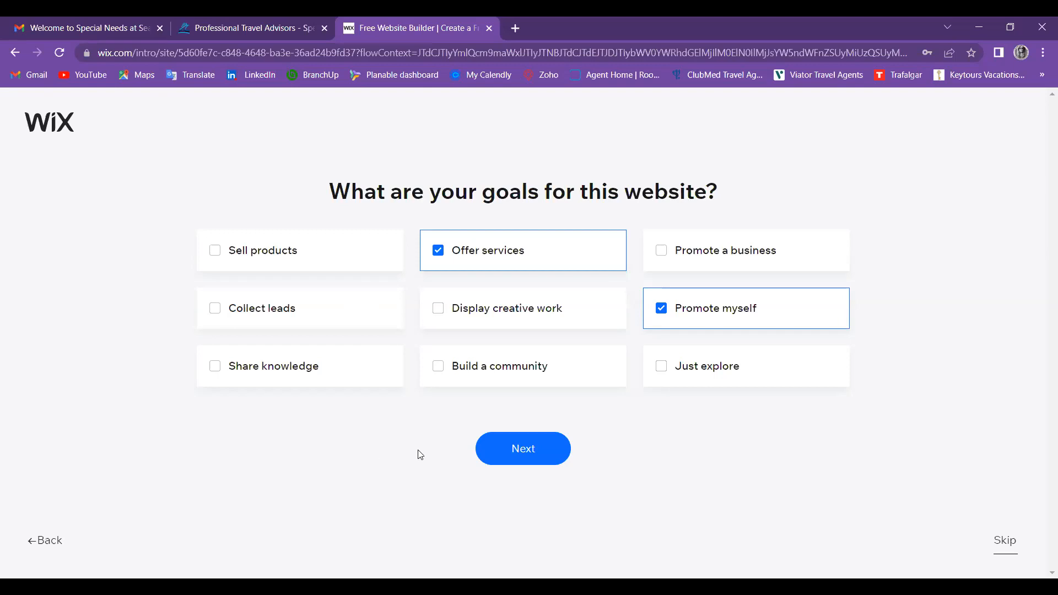
click(521, 456)
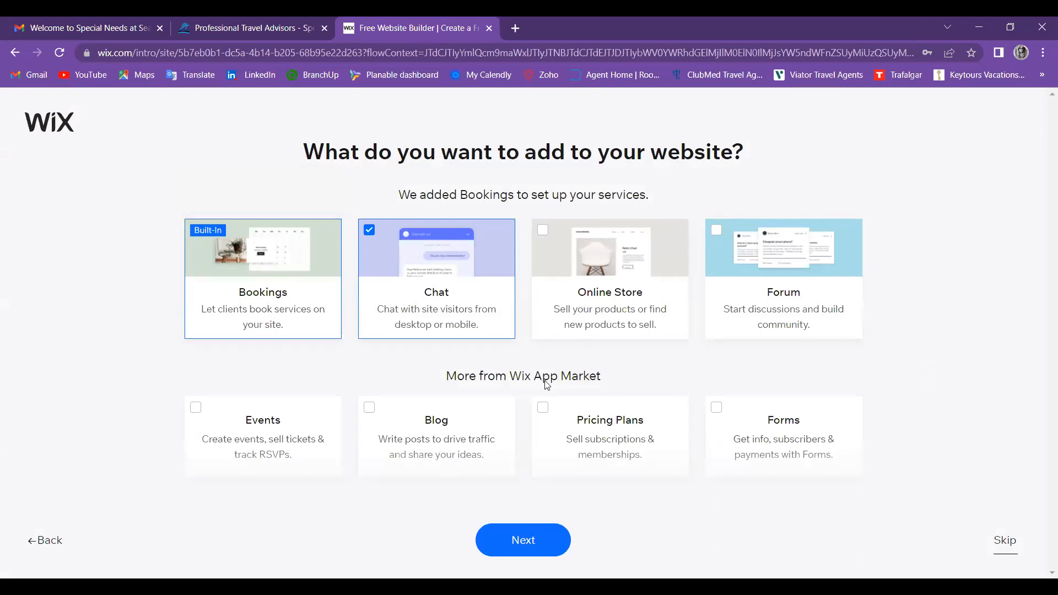
Step: Add Events to the site features alongside Bookings and Chat and continue
click(196, 408)
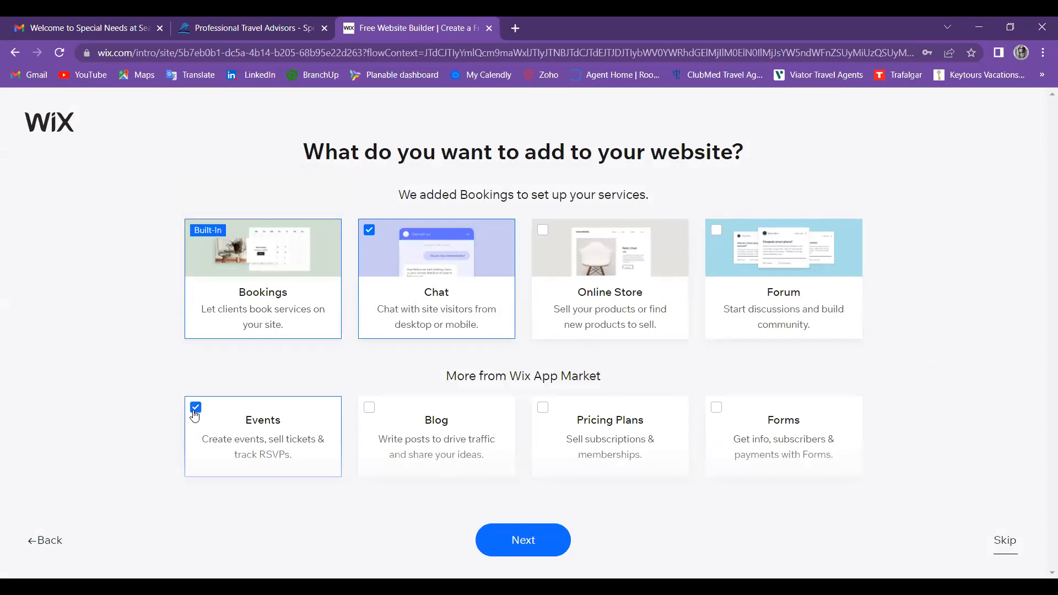
click(195, 414)
click(195, 412)
click(516, 540)
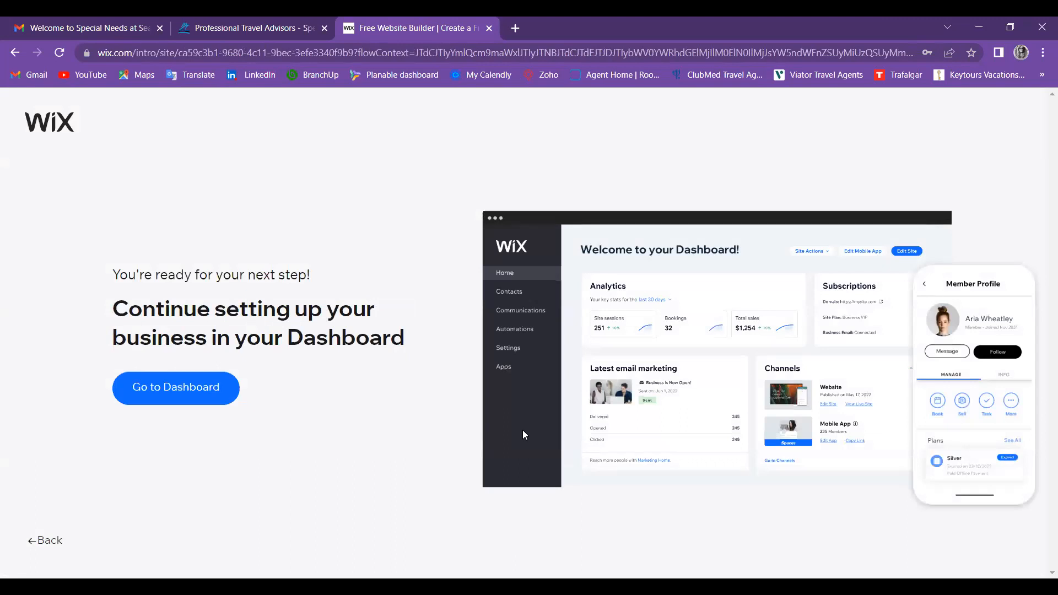
Step: Go to the new Travel Agent site's Dashboard
click(186, 398)
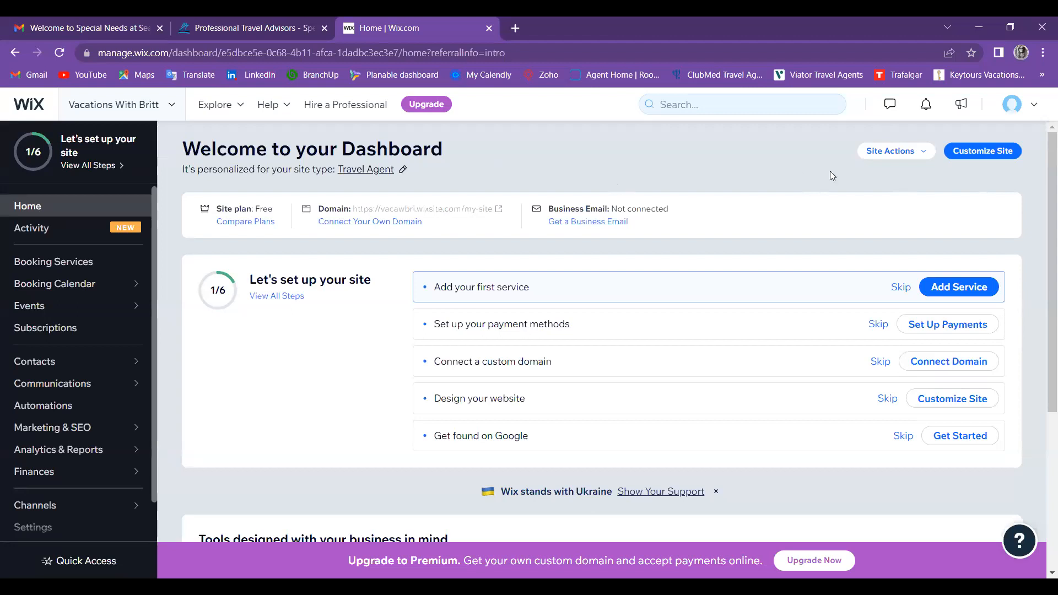
Step: Open the site info review, autofill the business e-mail, and begin entering the business phone number
click(971, 154)
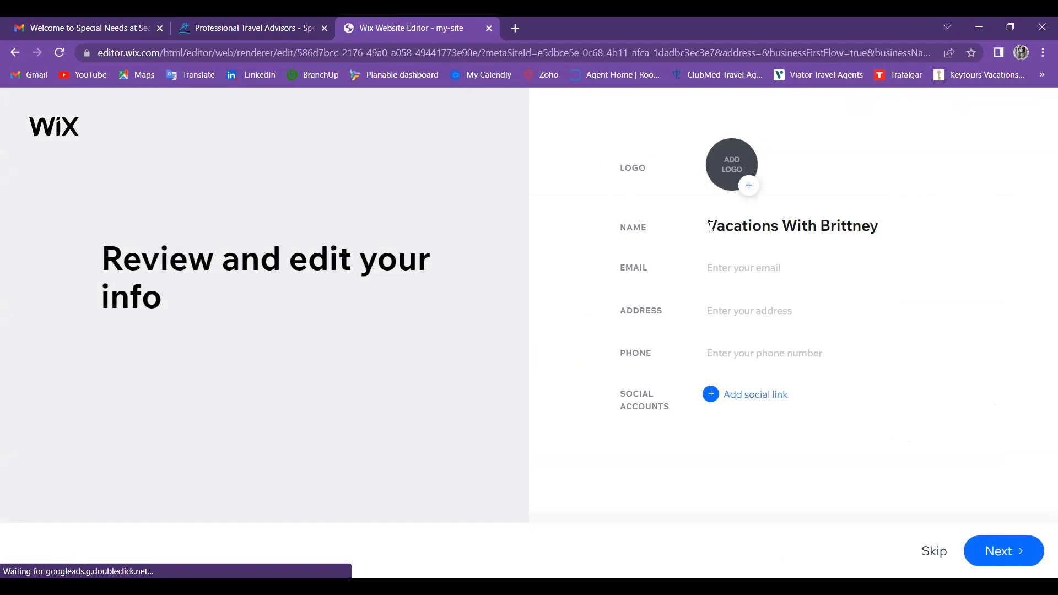
click(731, 265)
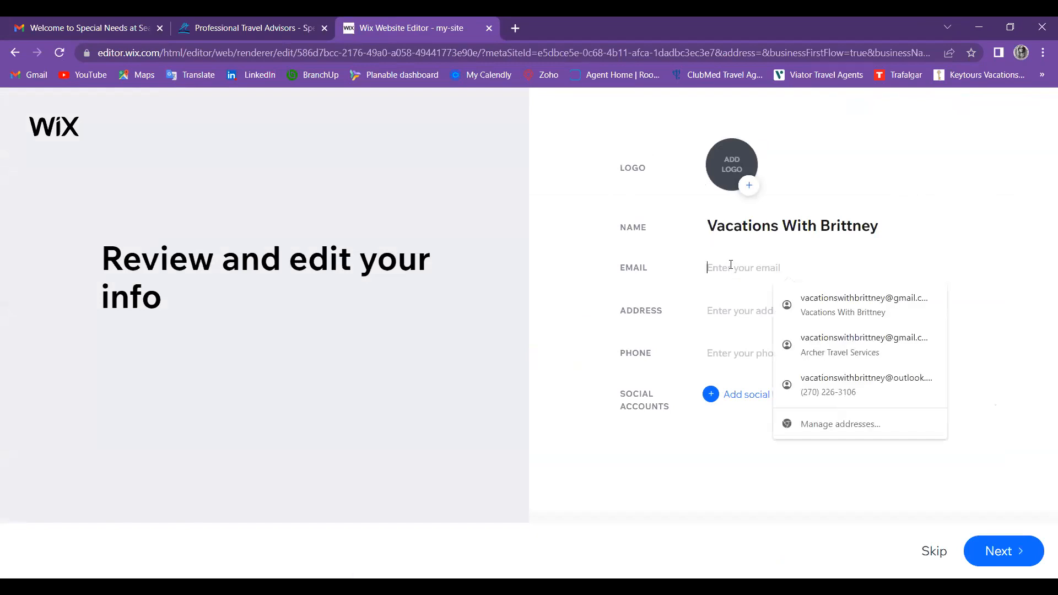
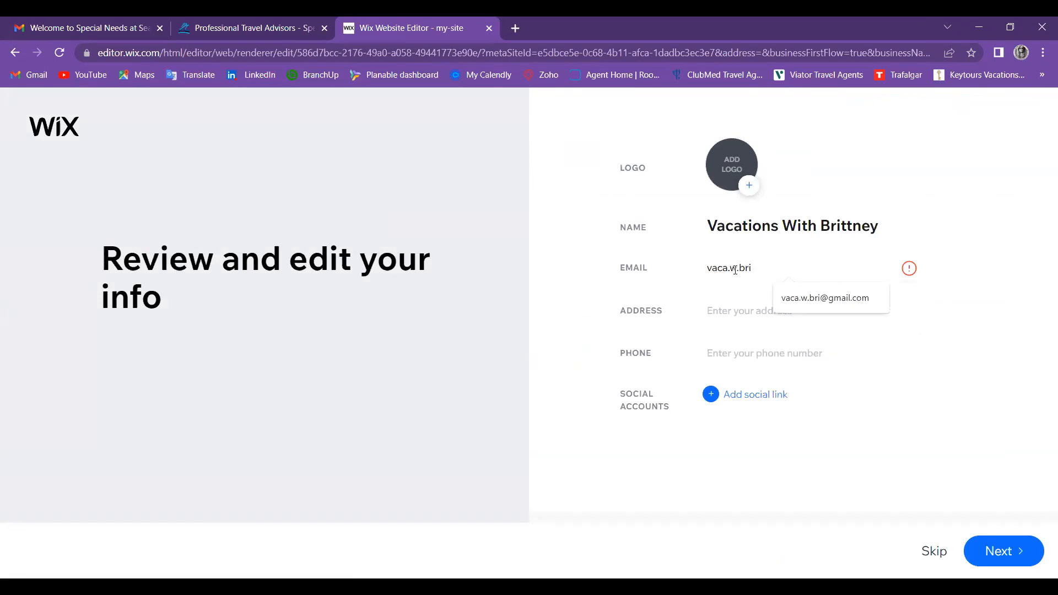
key(Down)
key(Return)
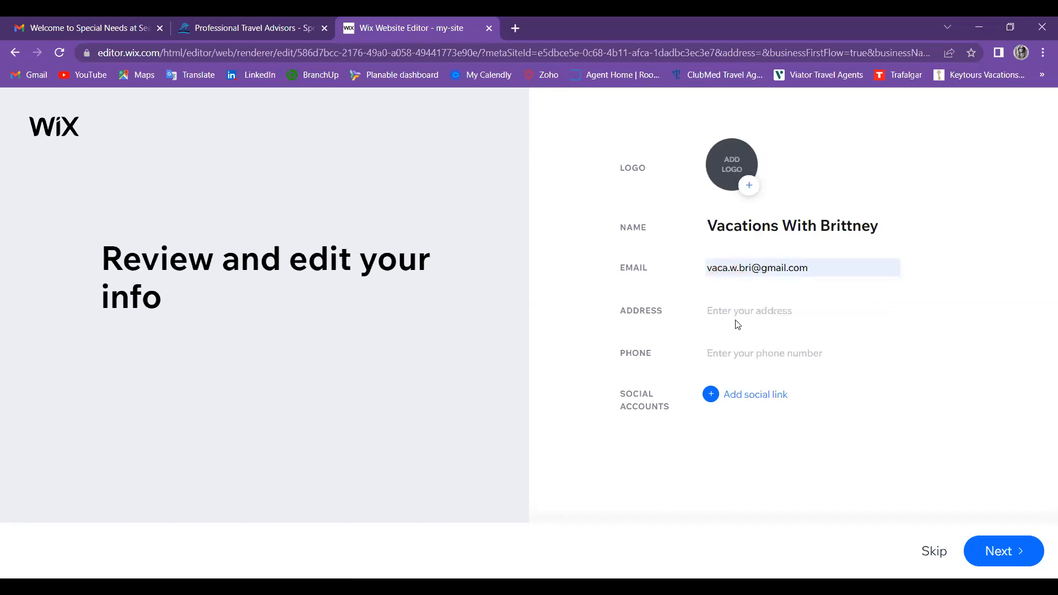
click(738, 357)
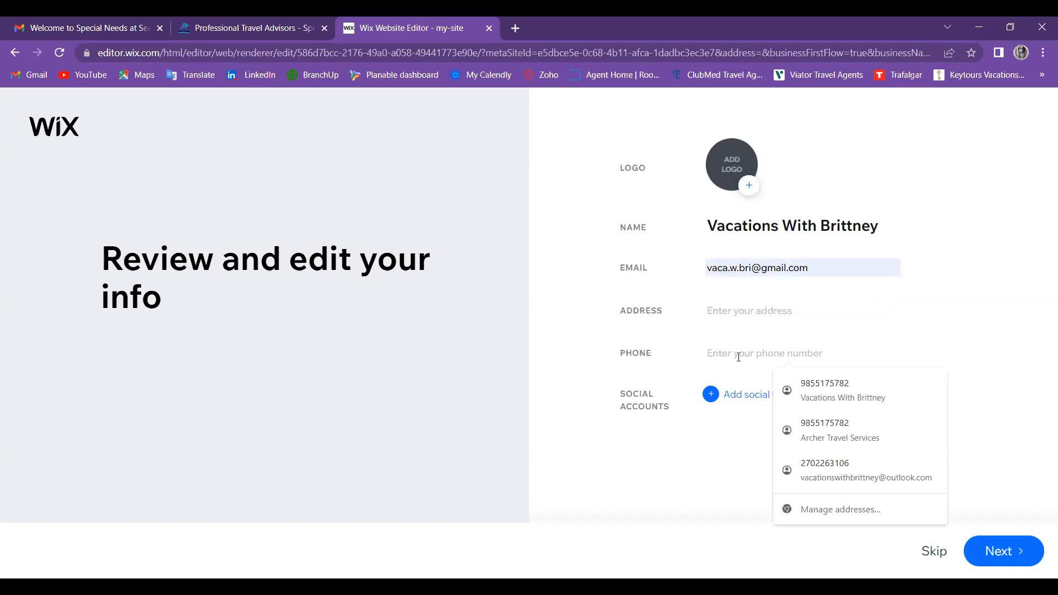
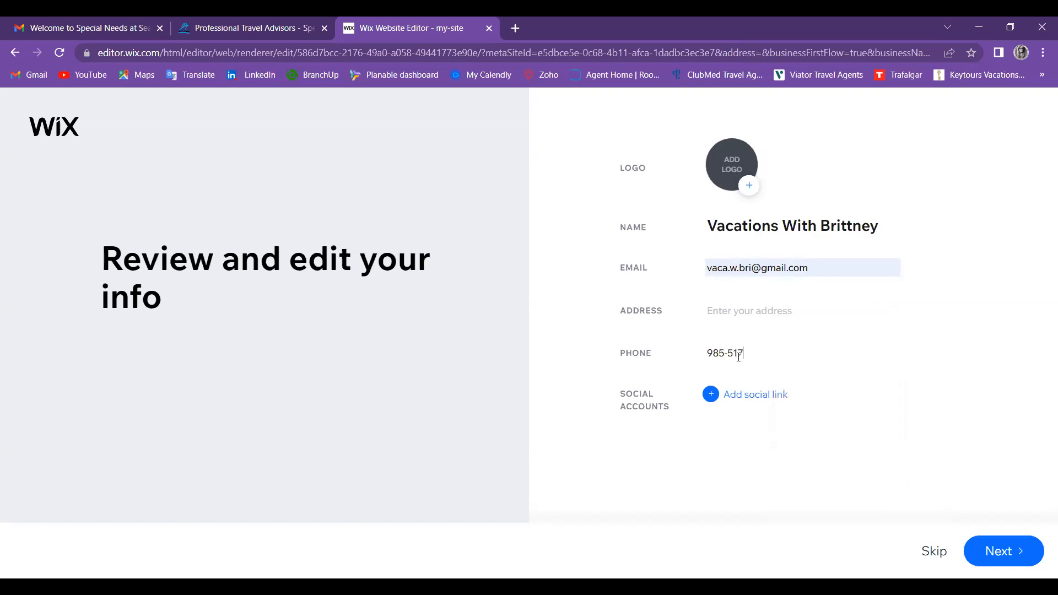
Step: Add a blank social link entry to the info form and open a new Chrome tab
click(764, 397)
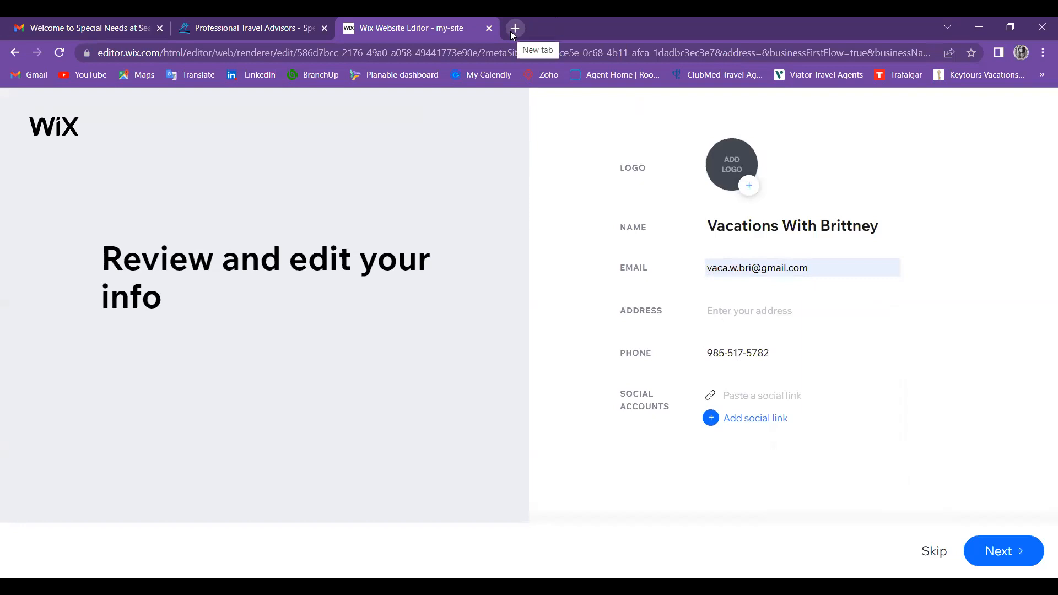
click(514, 28)
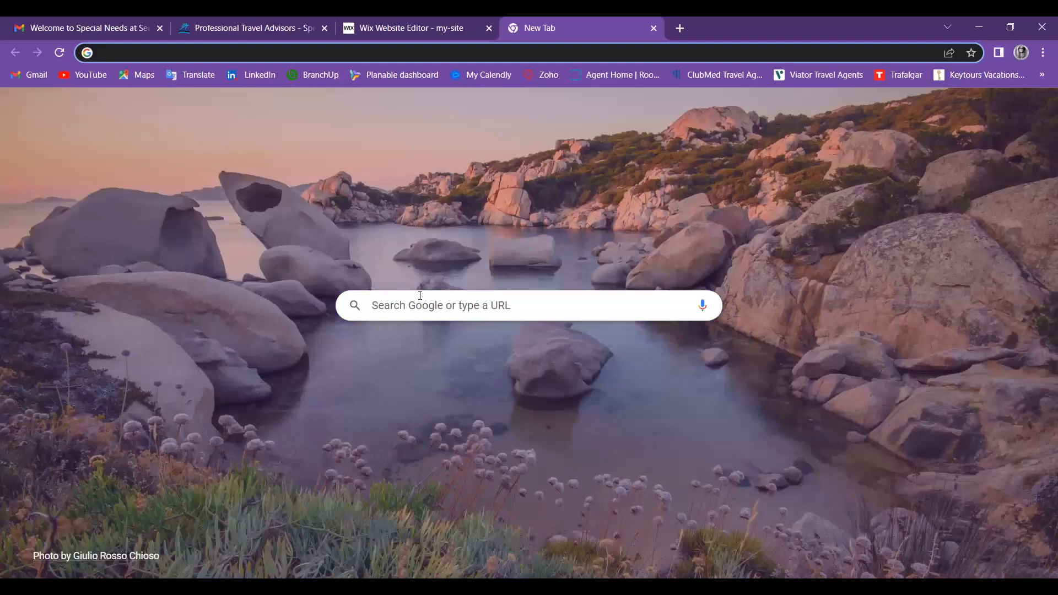
Step: Search Google for 'face' and open Facebook's home feed in its own tab
click(420, 298)
text(facebook)
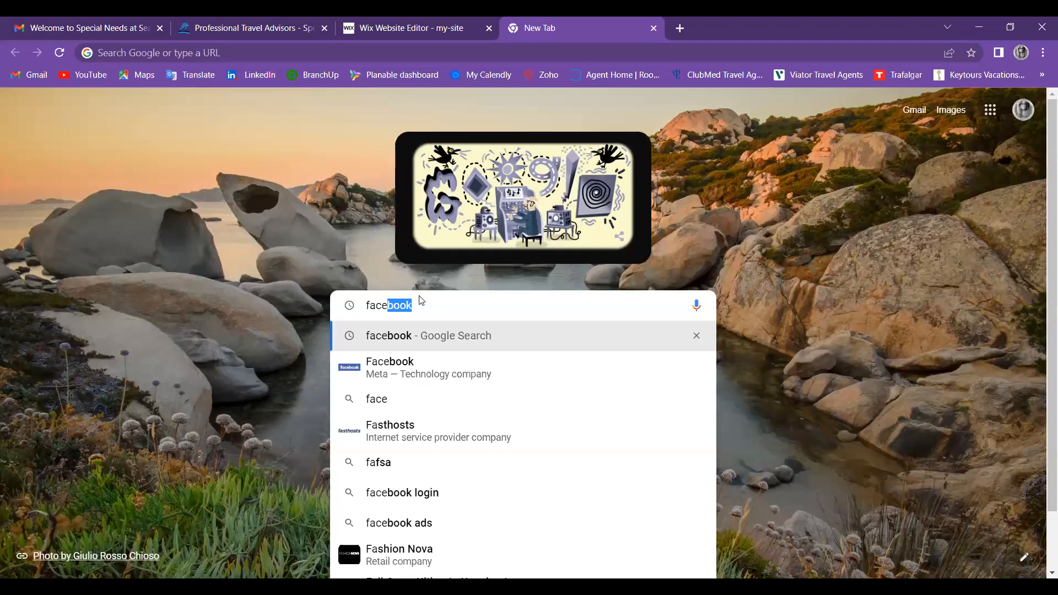
key(Return)
click(166, 240)
click(468, 27)
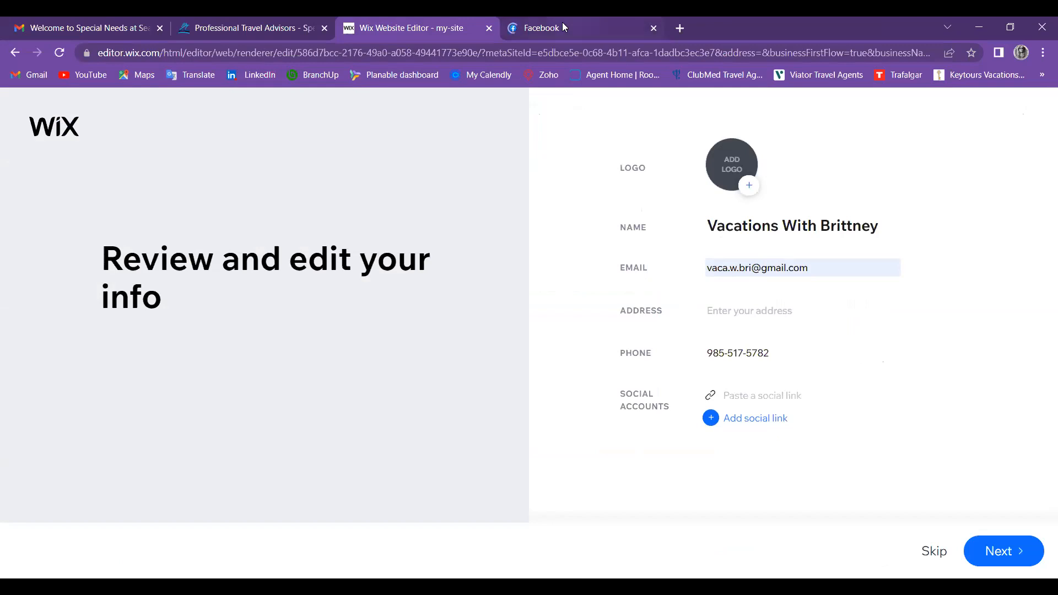
click(562, 25)
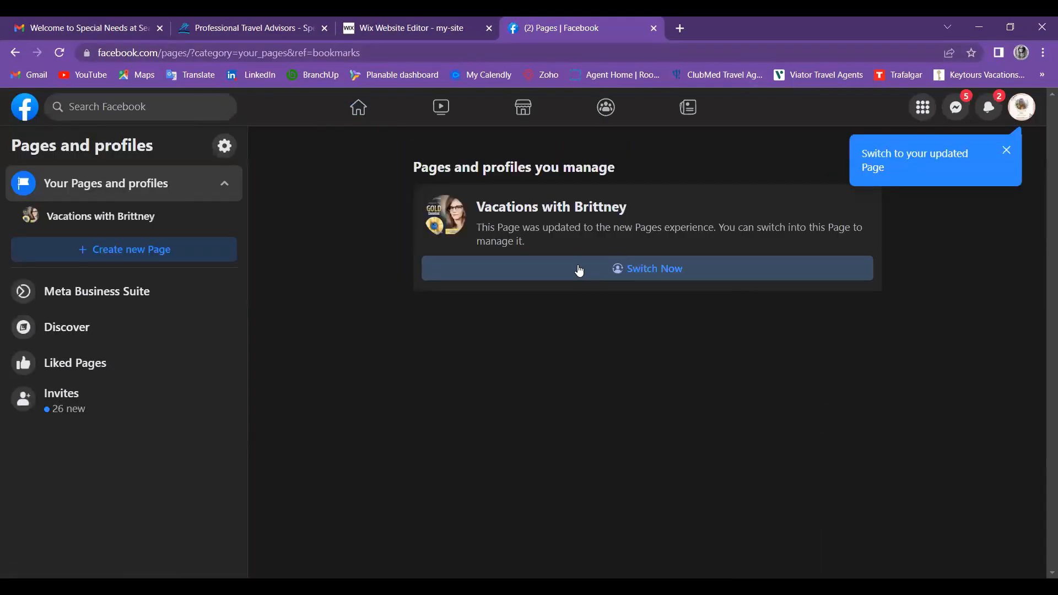
Step: Switch into the travel business Page and open its Professional dashboard showing 404 followers
click(578, 270)
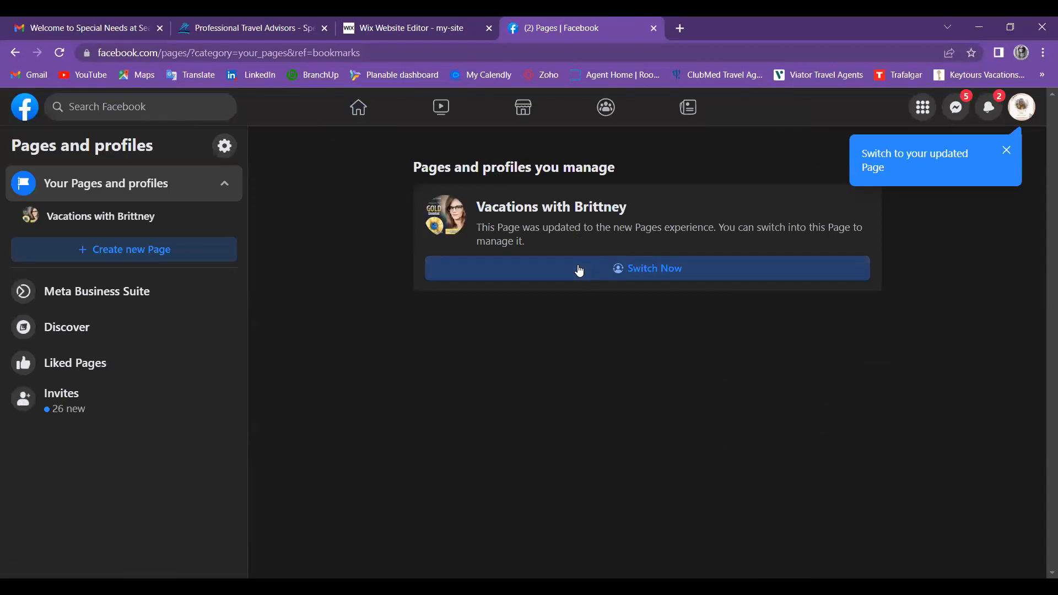
click(666, 270)
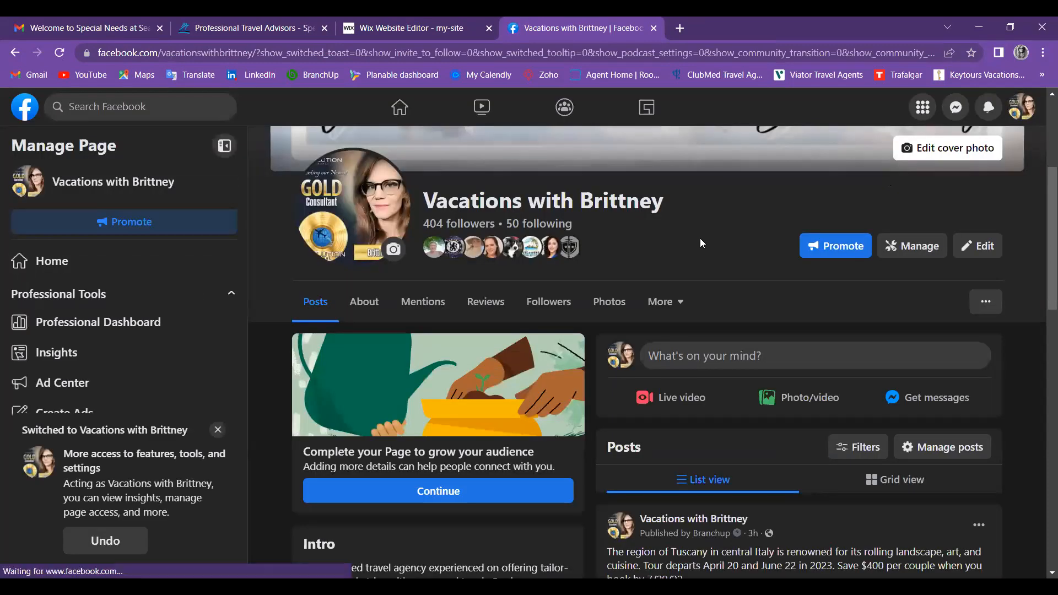
click(666, 303)
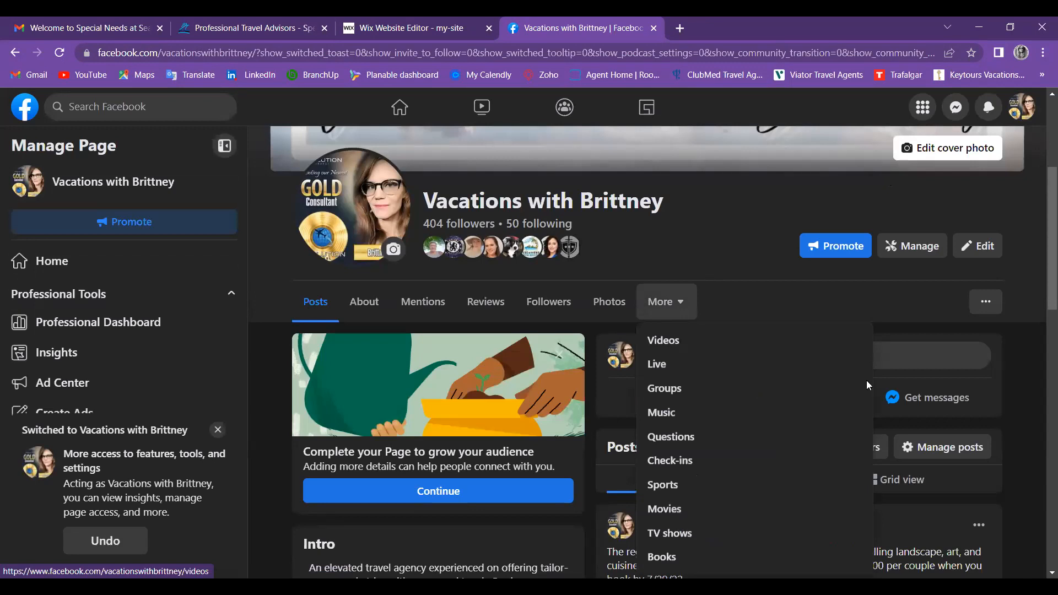
scroll(864, 424, down, 2)
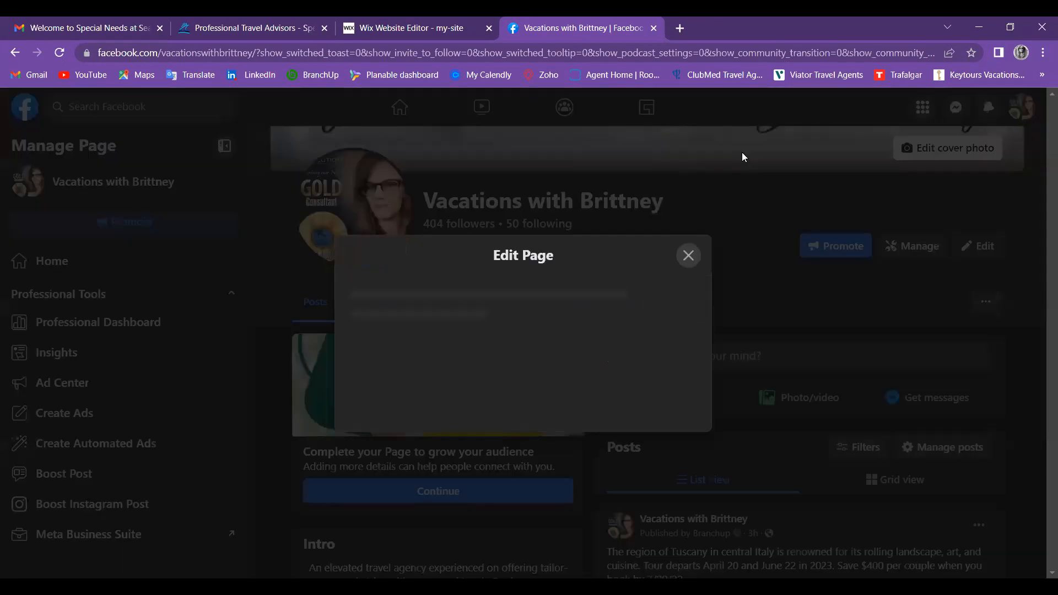
click(742, 153)
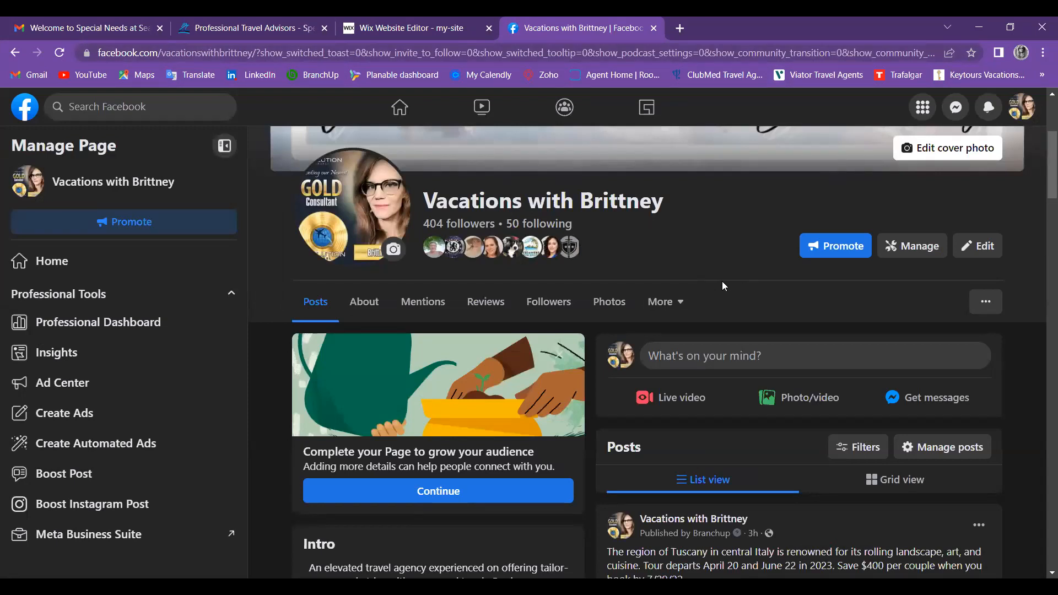
click(912, 251)
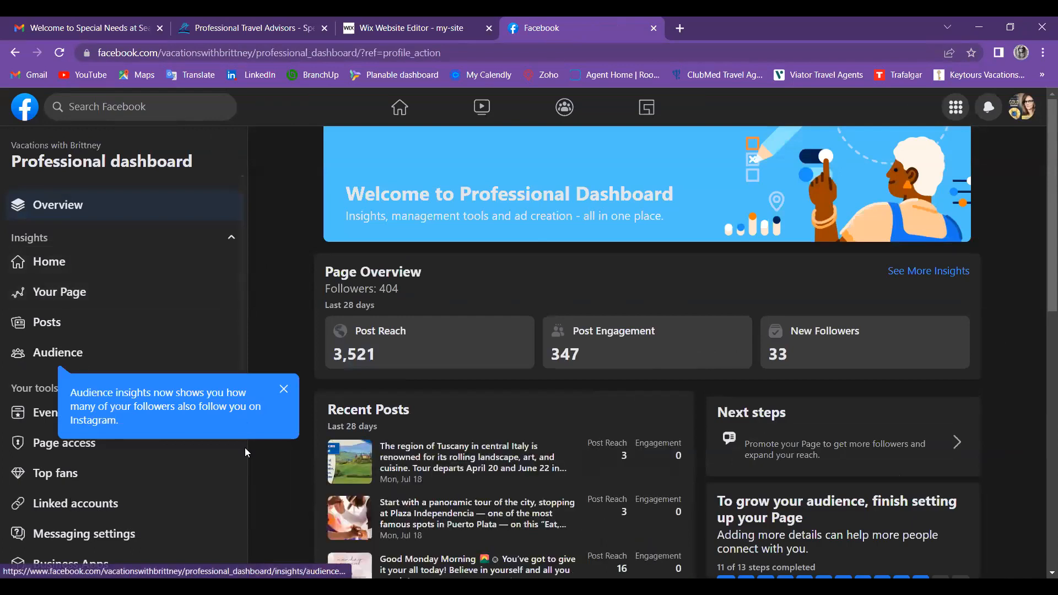
Step: Open the Your Page insights showing 84 reactions, 162 shares and 36 link clicks
scroll(244, 448, down, 7)
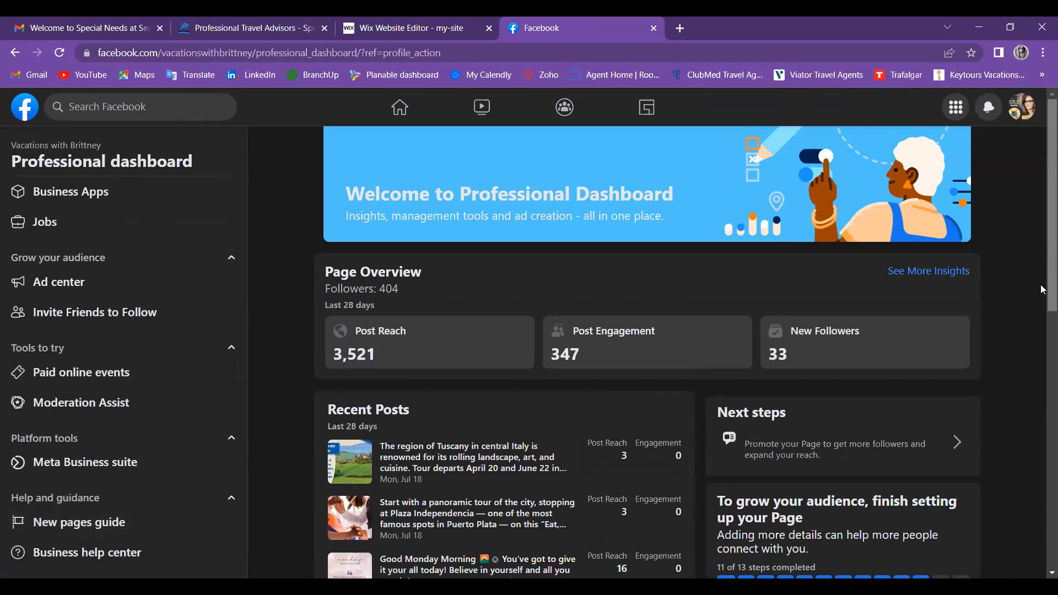
scroll(1042, 289, down, 4)
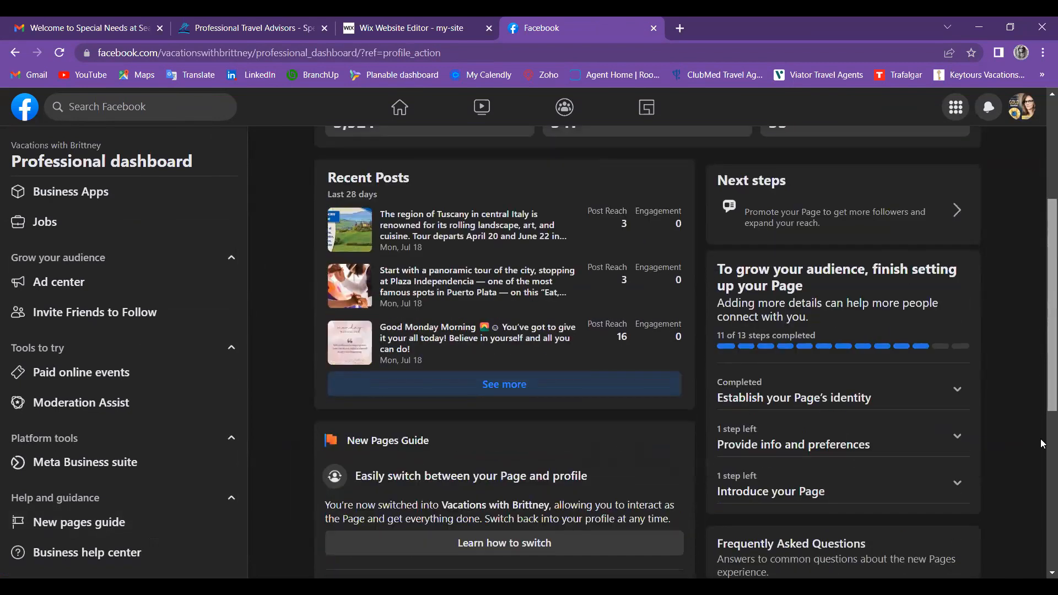
scroll(1041, 371, down, 4)
scroll(763, 139, up, 5)
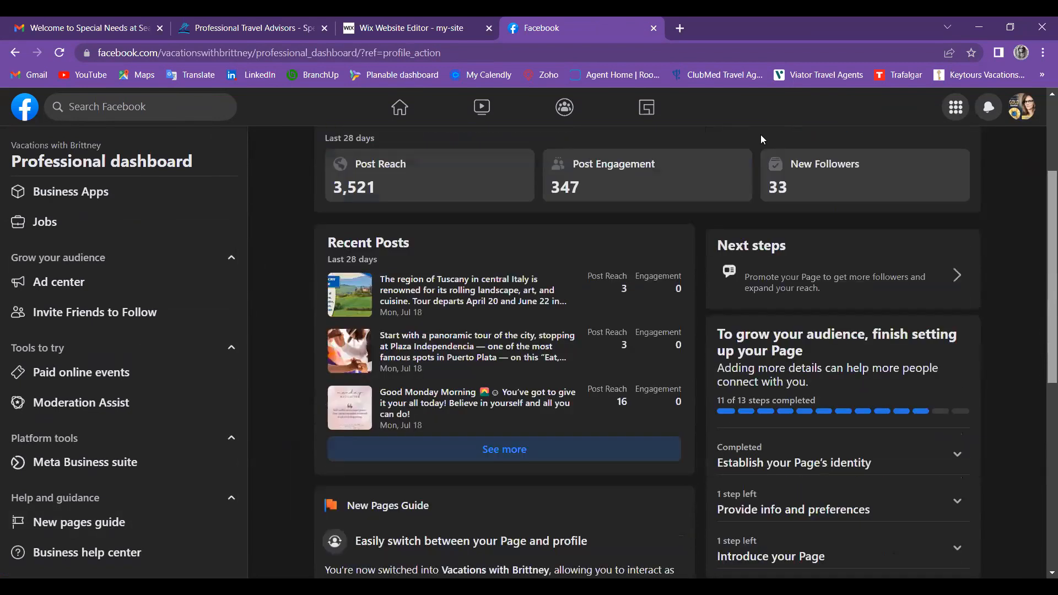
scroll(762, 140, up, 3)
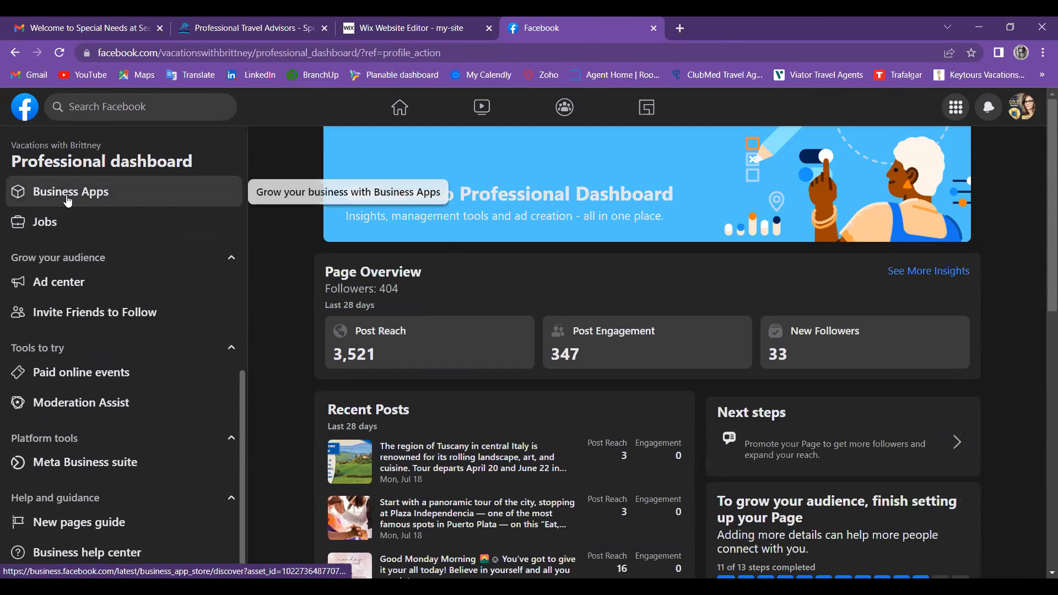
drag(244, 412, 230, 175)
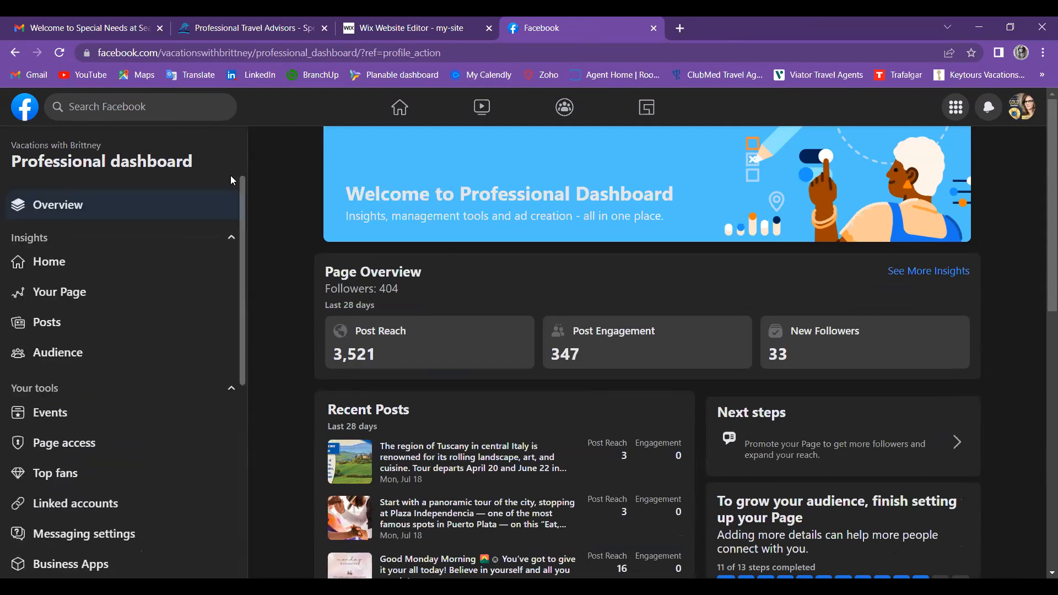
click(65, 293)
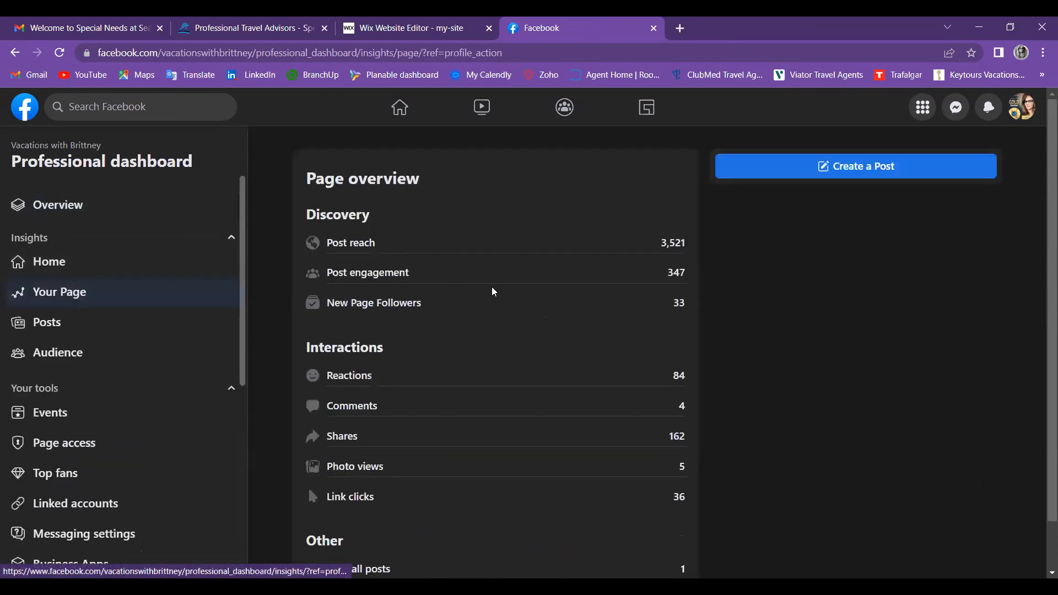
click(67, 262)
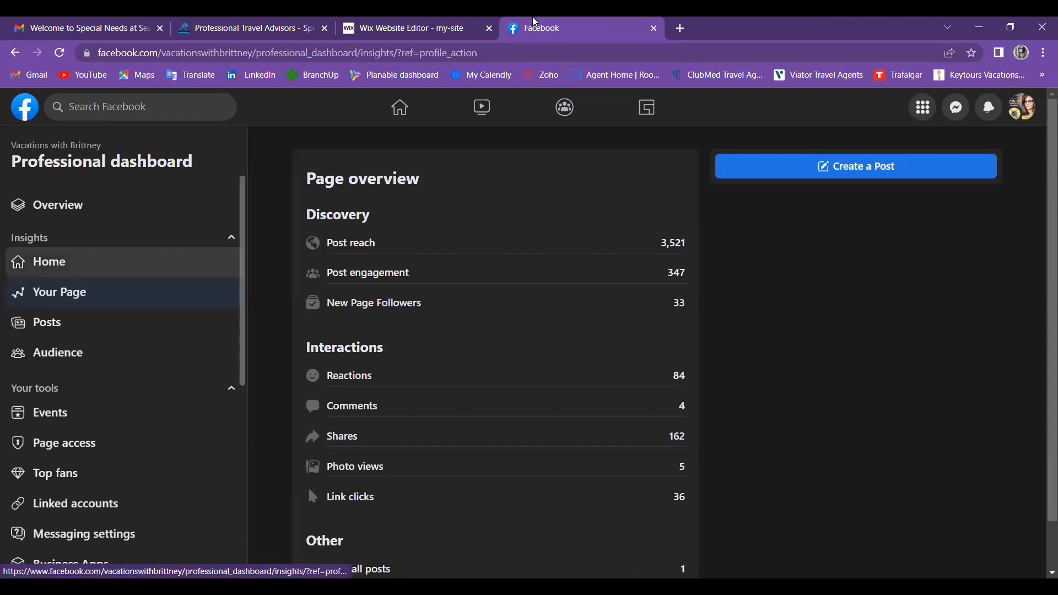
Step: Back in Wix, skip the business info step and choose the Chic theme
click(460, 22)
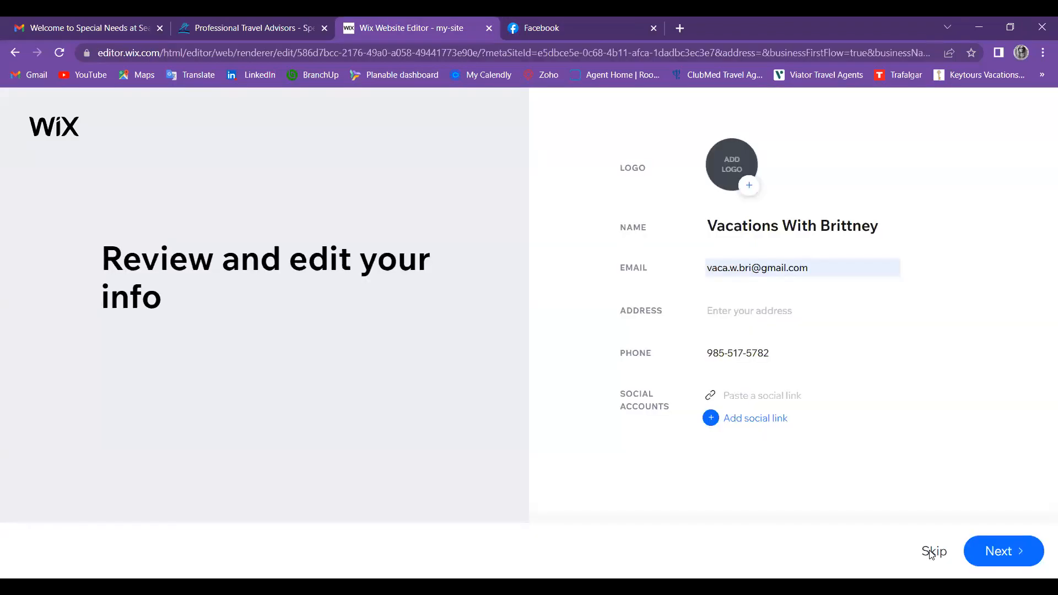
click(931, 551)
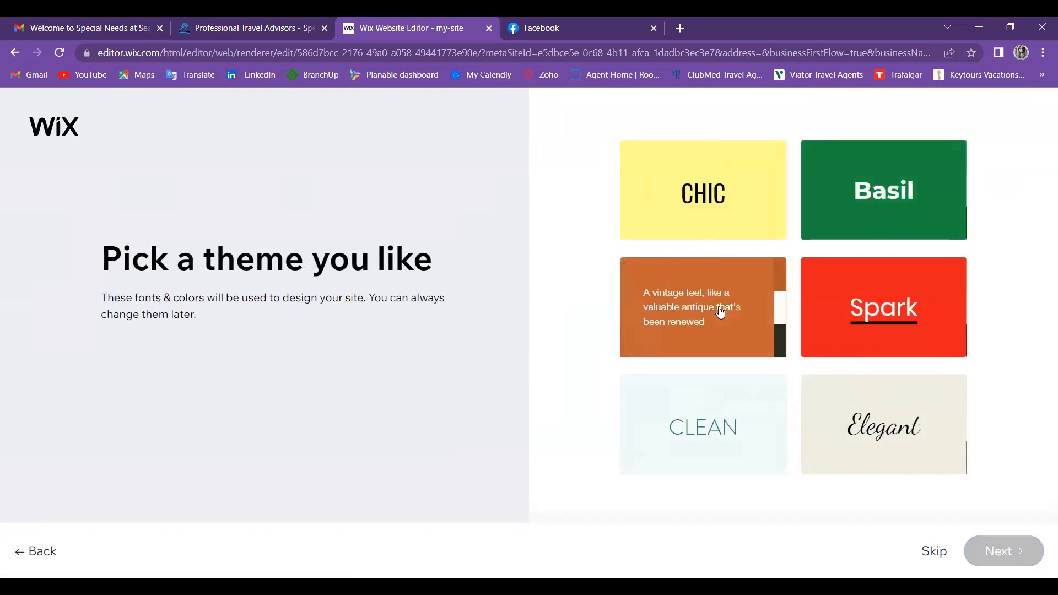
click(725, 195)
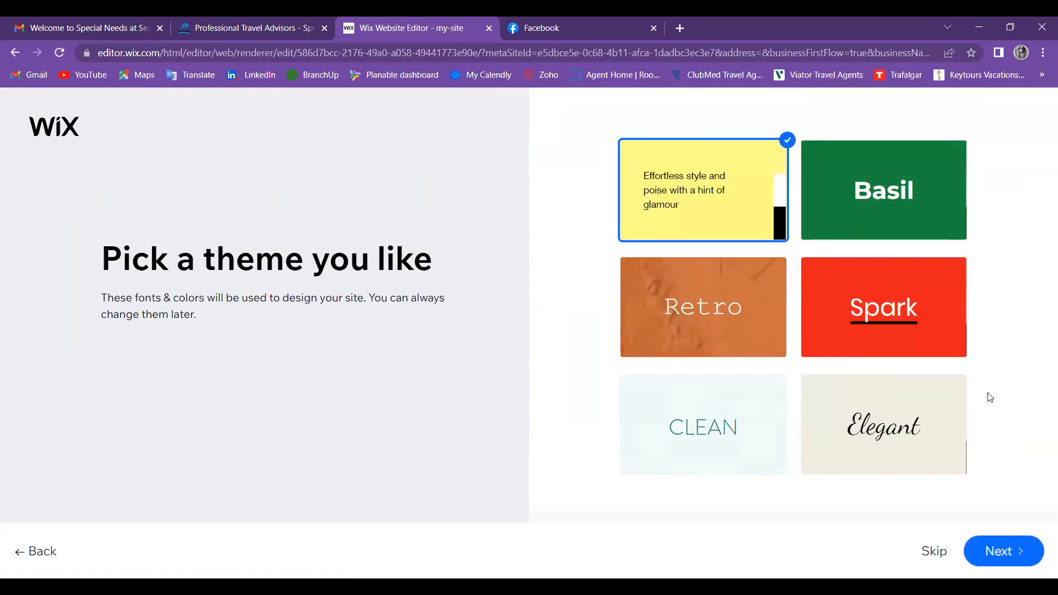
click(1001, 549)
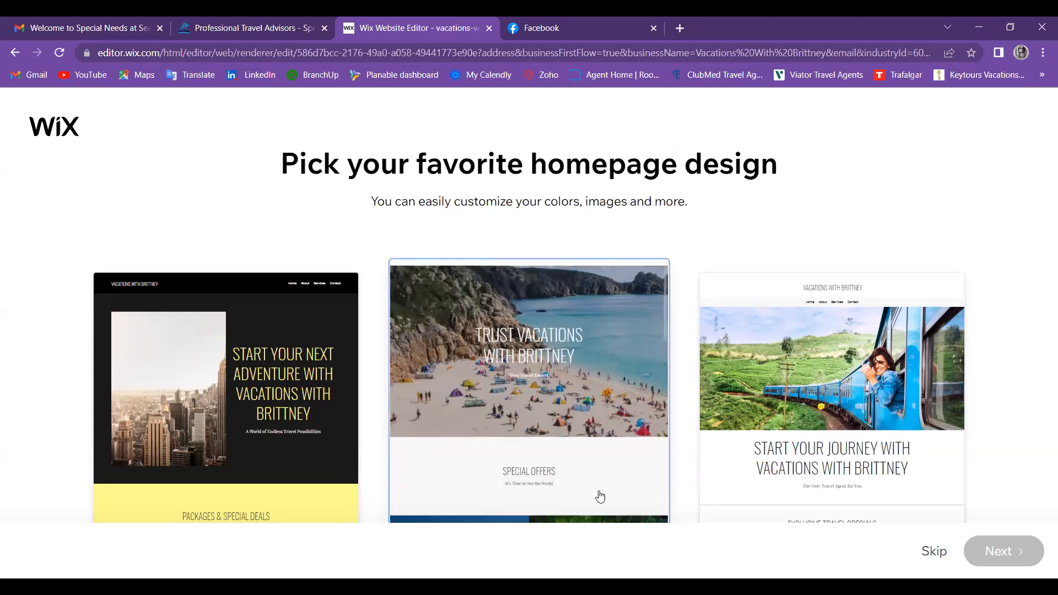
Step: Pick the middle beach-photo homepage design and continue to page selection
click(583, 386)
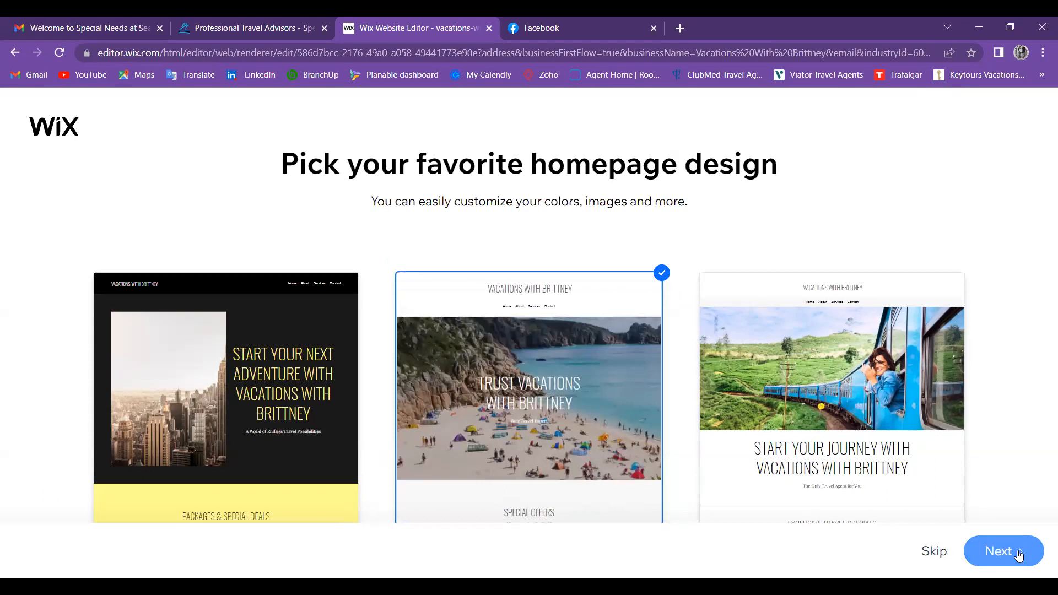
click(1019, 553)
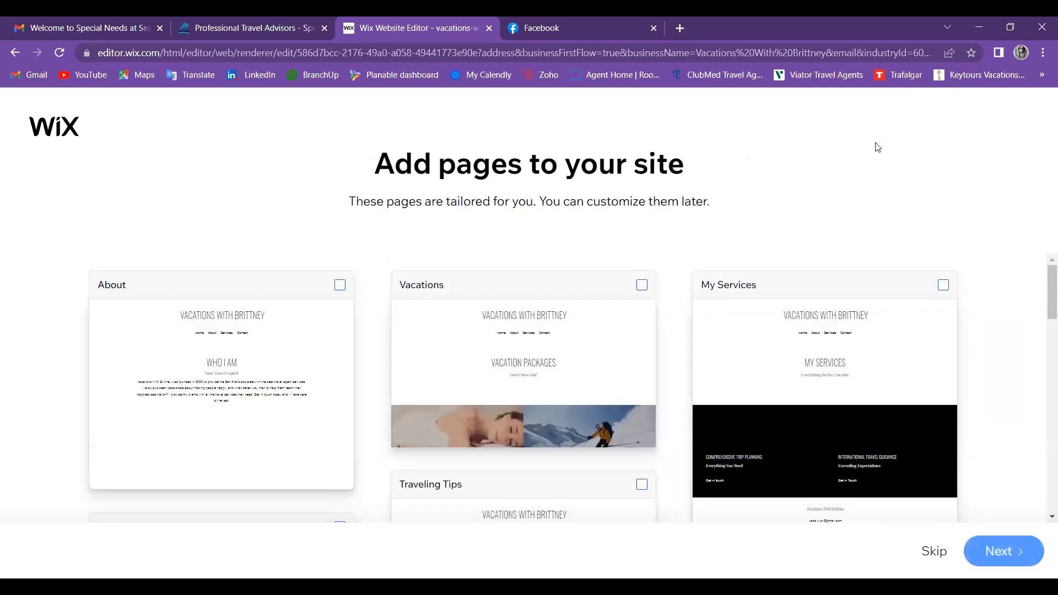
Step: Add the About, Vacations, My Services and Trip Quote pages to the site
click(341, 285)
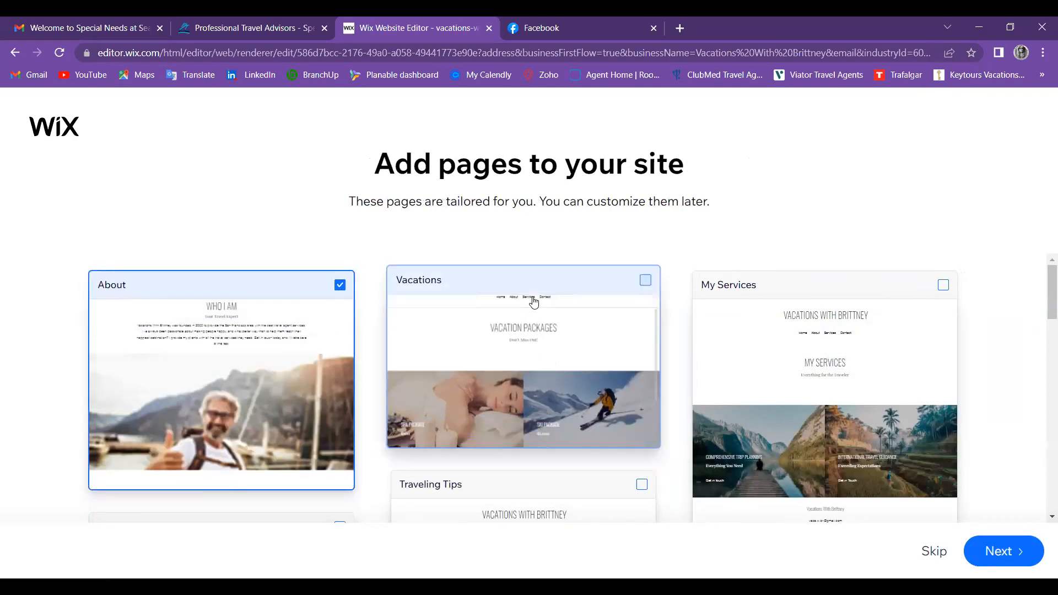
click(648, 286)
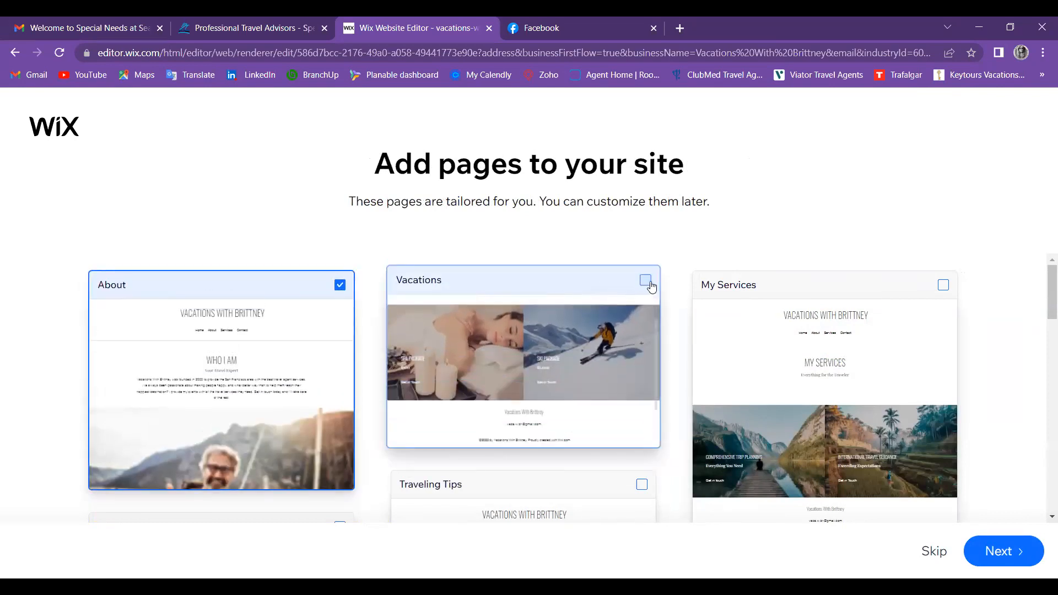
click(945, 279)
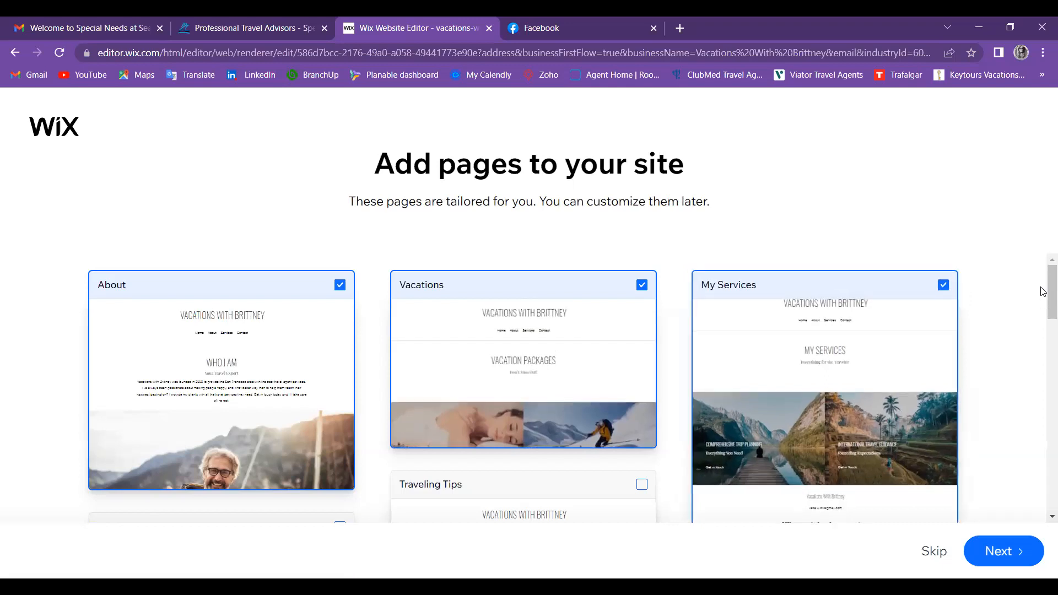
scroll(1043, 342, down, 4)
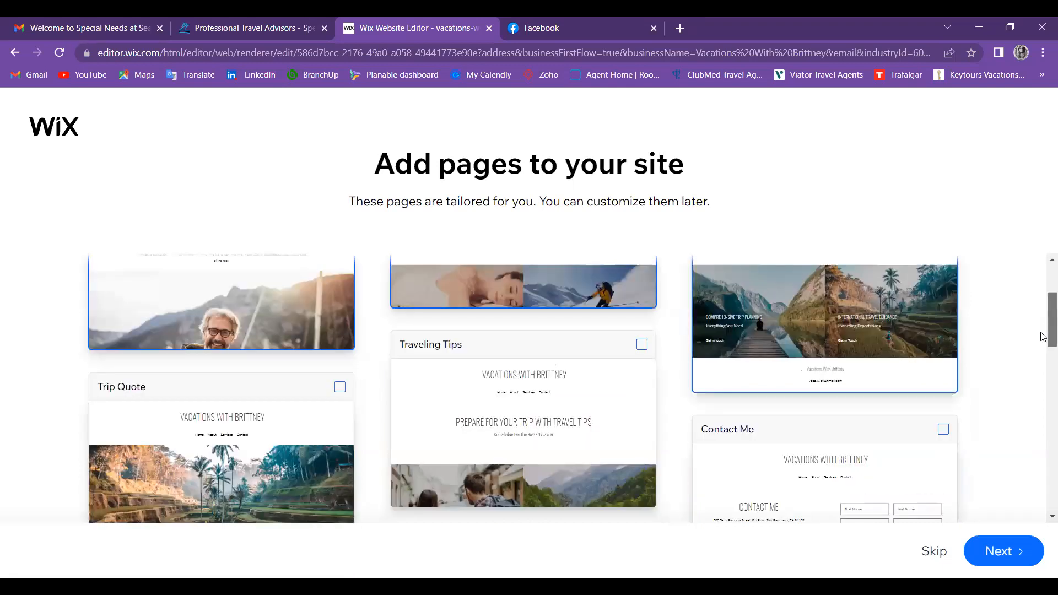
scroll(916, 323, up, 1)
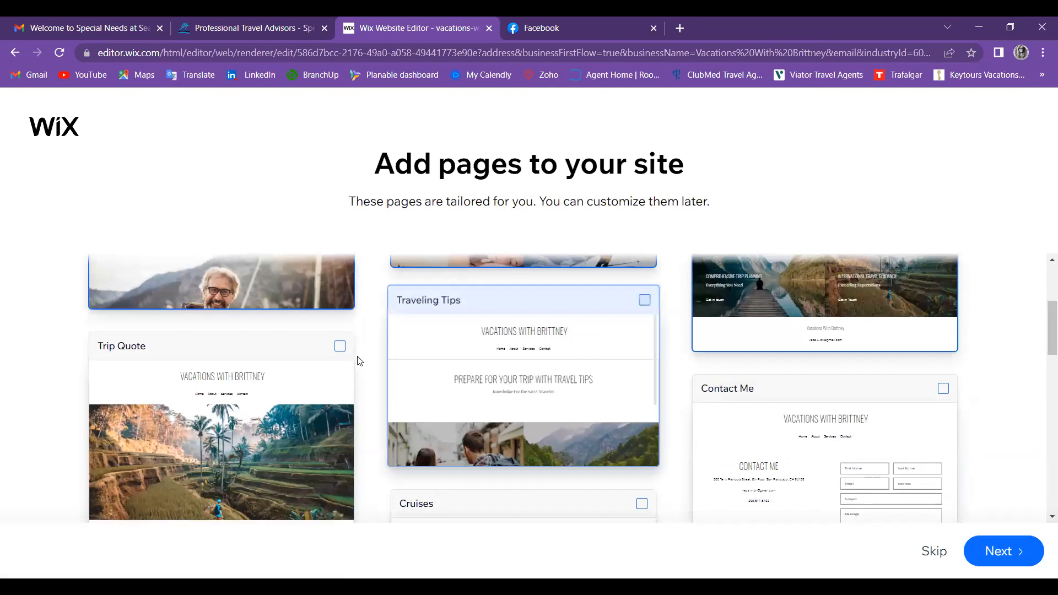
click(342, 340)
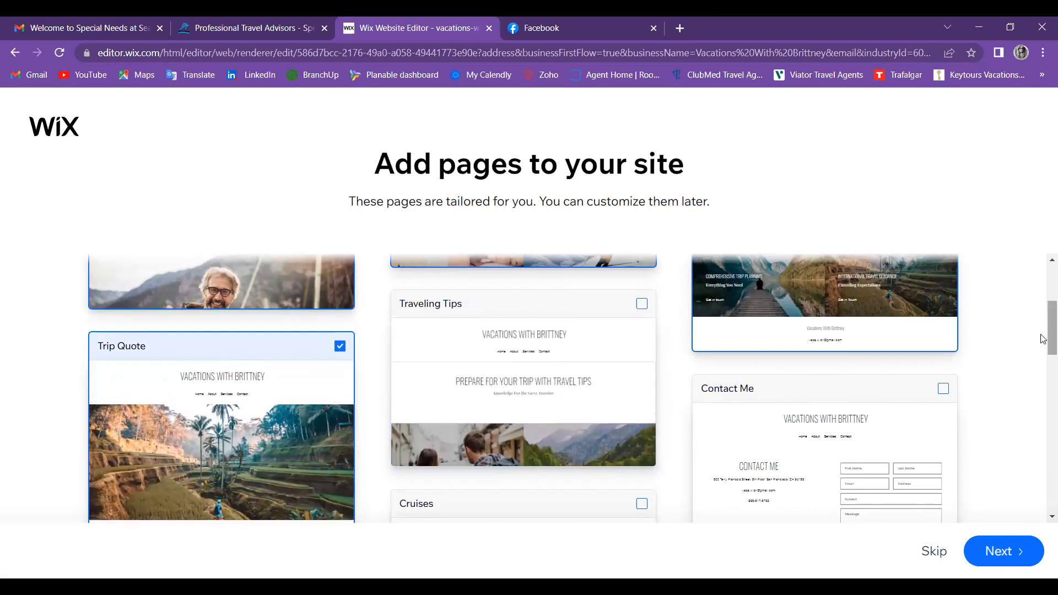
Step: Add the remaining pages such as Flights and Contact Me, then continue into the Editor
scroll(1042, 353, down, 1)
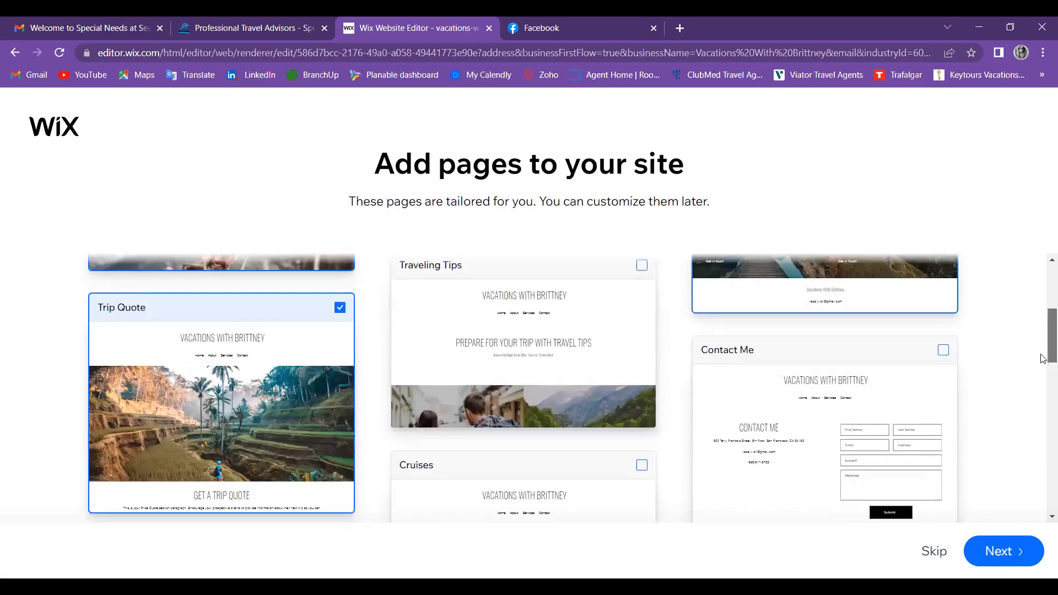
scroll(1043, 358, down, 4)
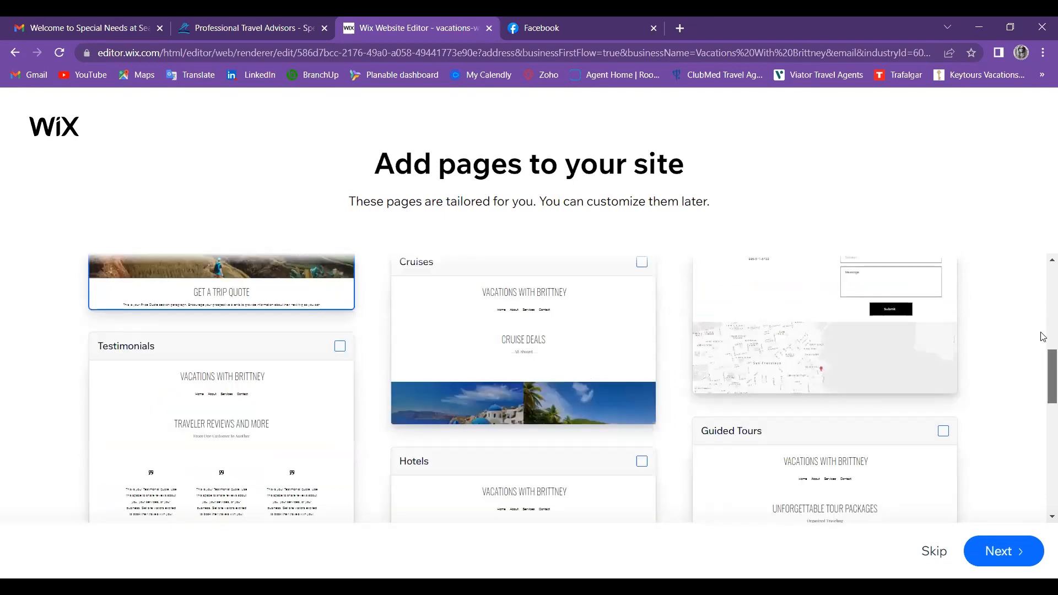
scroll(1043, 337, down, 2)
scroll(704, 401, up, 4)
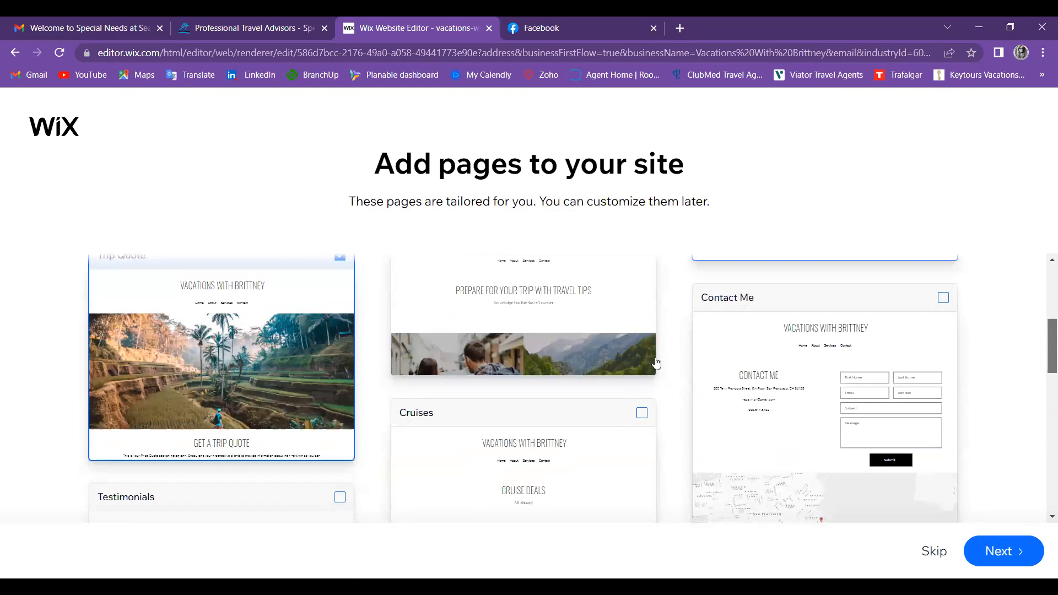
scroll(662, 353, up, 2)
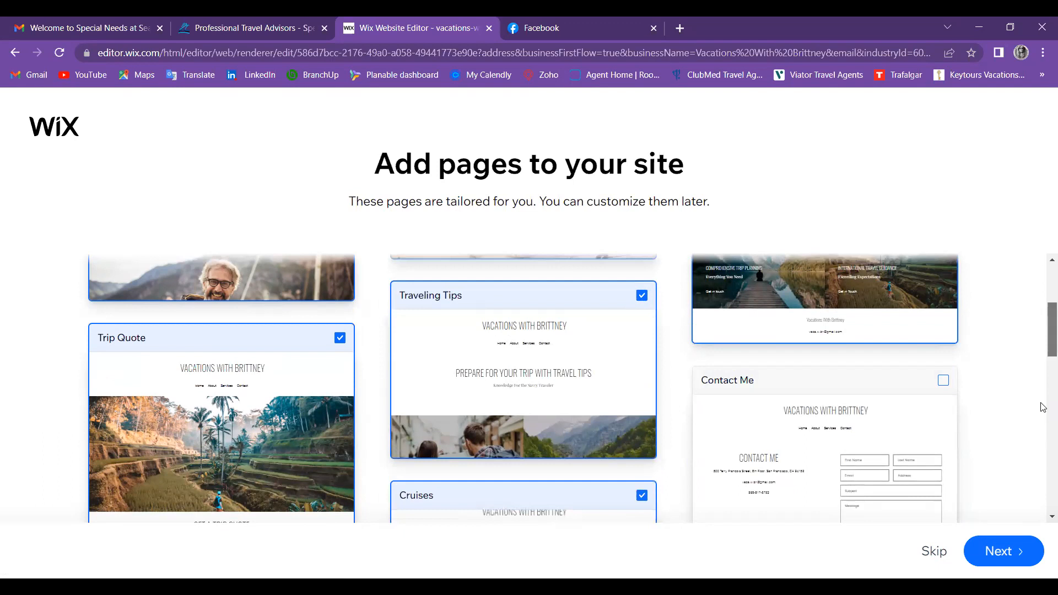
scroll(1043, 407, down, 3)
scroll(1043, 398, down, 2)
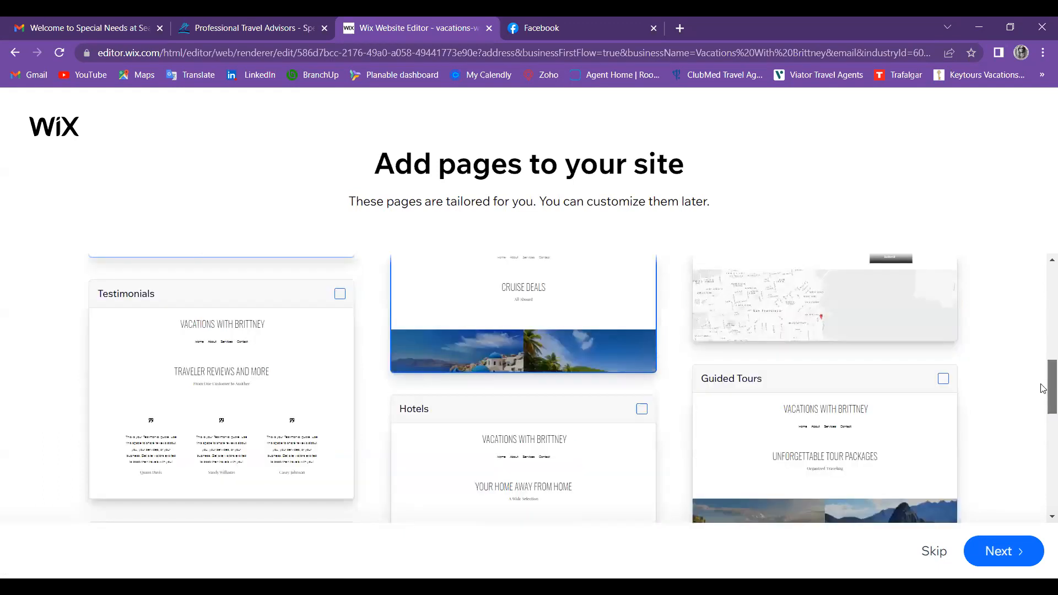
scroll(1043, 350, down, 3)
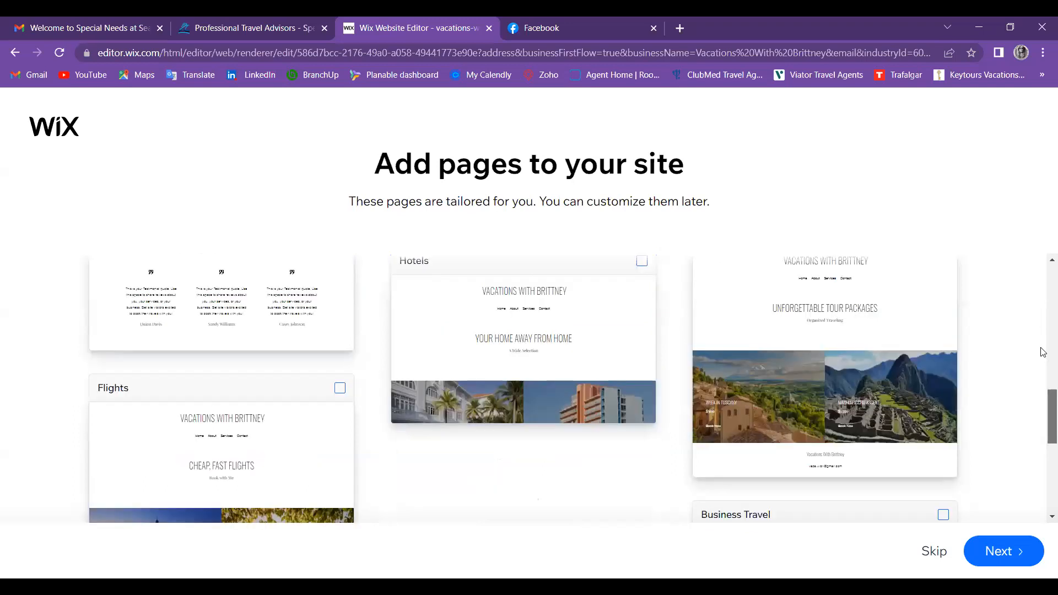
scroll(1042, 358, up, 2)
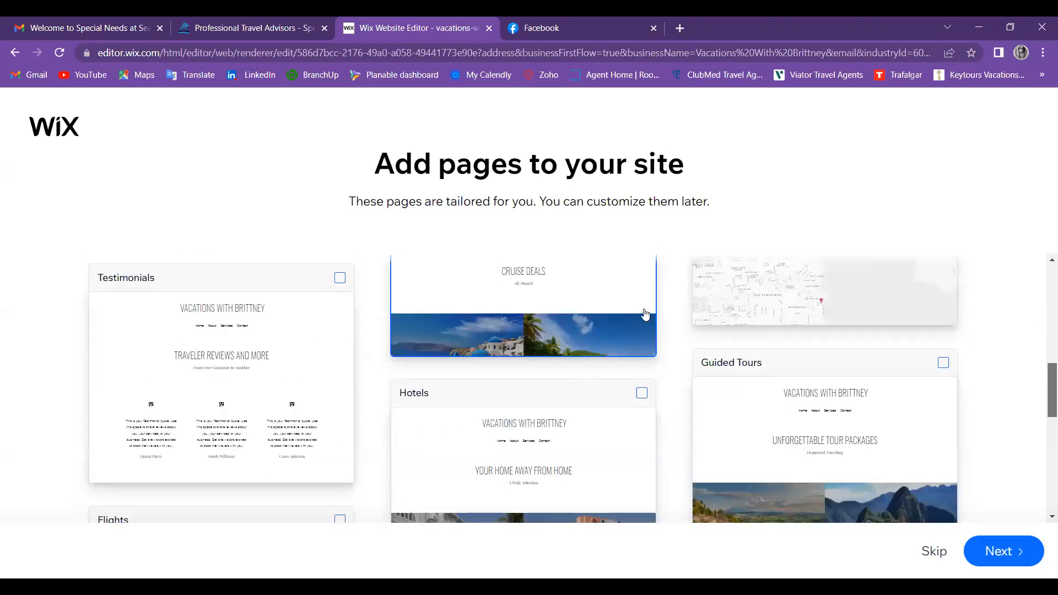
scroll(645, 311, up, 3)
scroll(912, 303, down, 4)
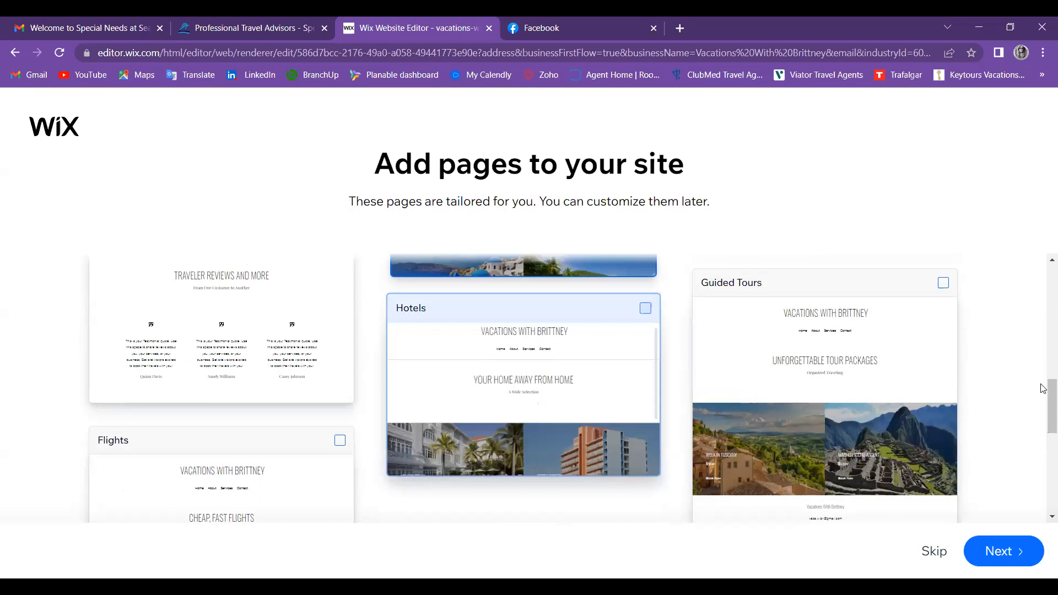
click(340, 440)
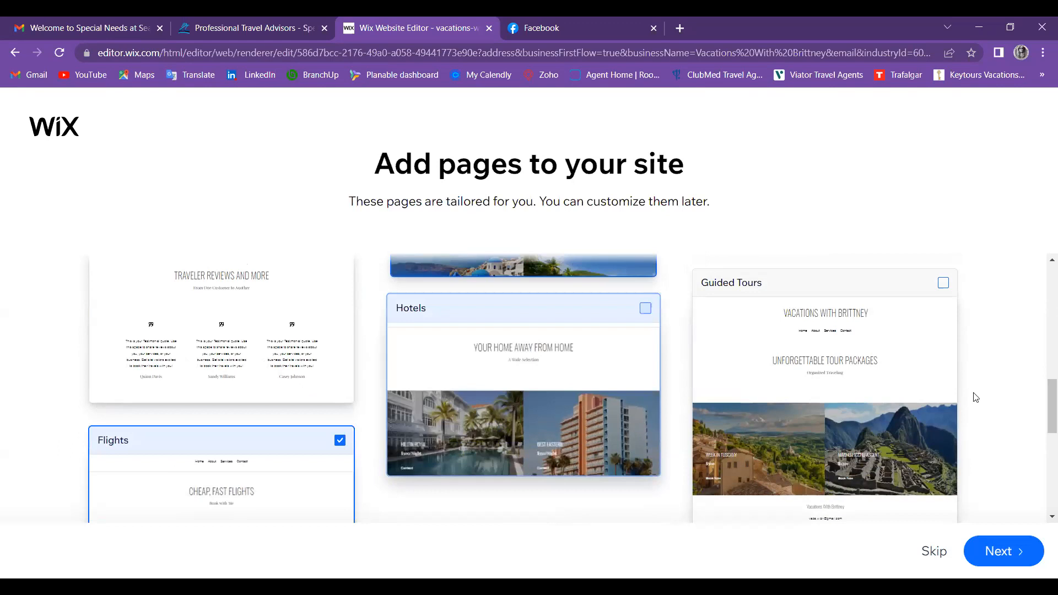
mouse_move(1052, 405)
mouse_down()
mouse_move(1052, 447)
mouse_move(1052, 405)
mouse_up()
scroll(948, 374, up, 3)
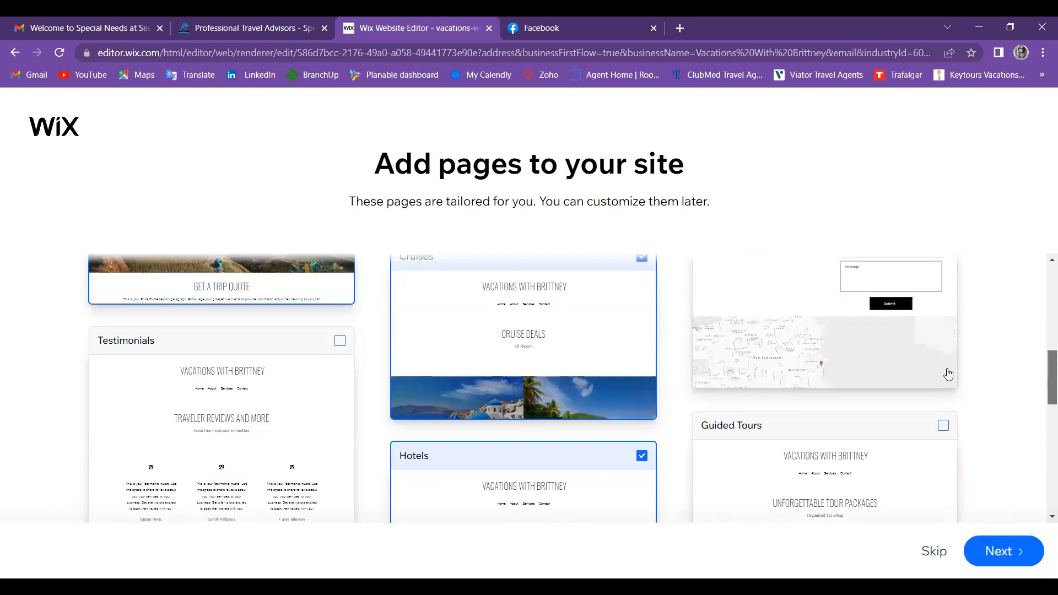
scroll(948, 374, up, 3)
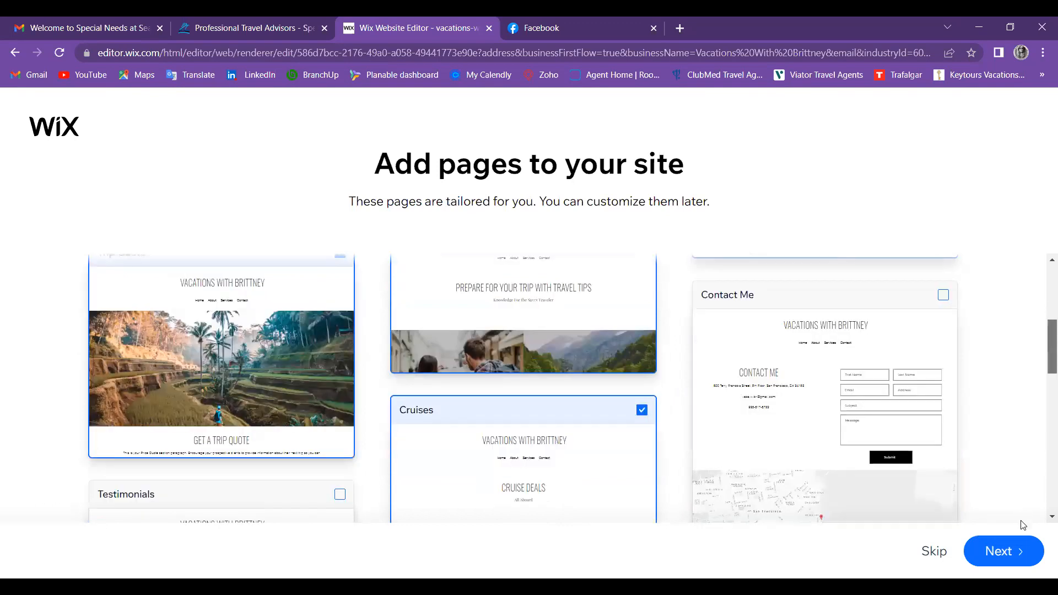
click(1003, 552)
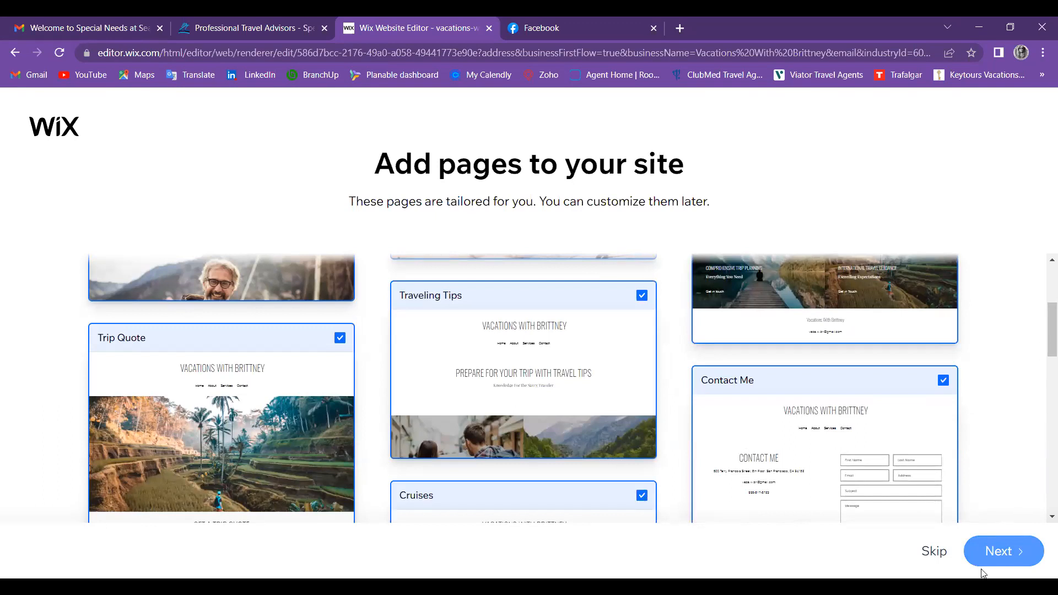
scroll(1007, 558, down, 2)
click(1007, 558)
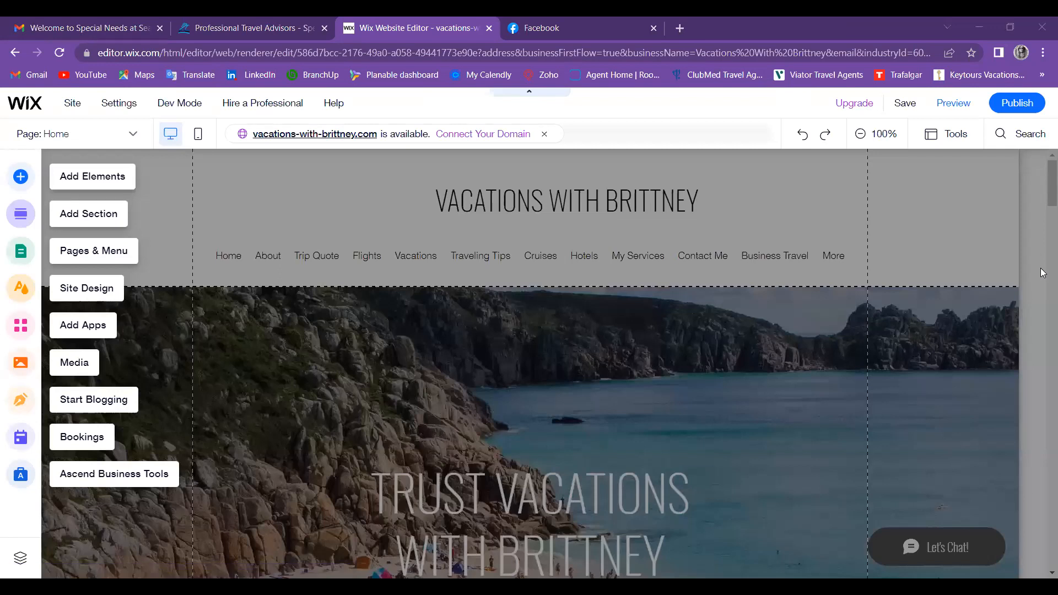
click(1042, 197)
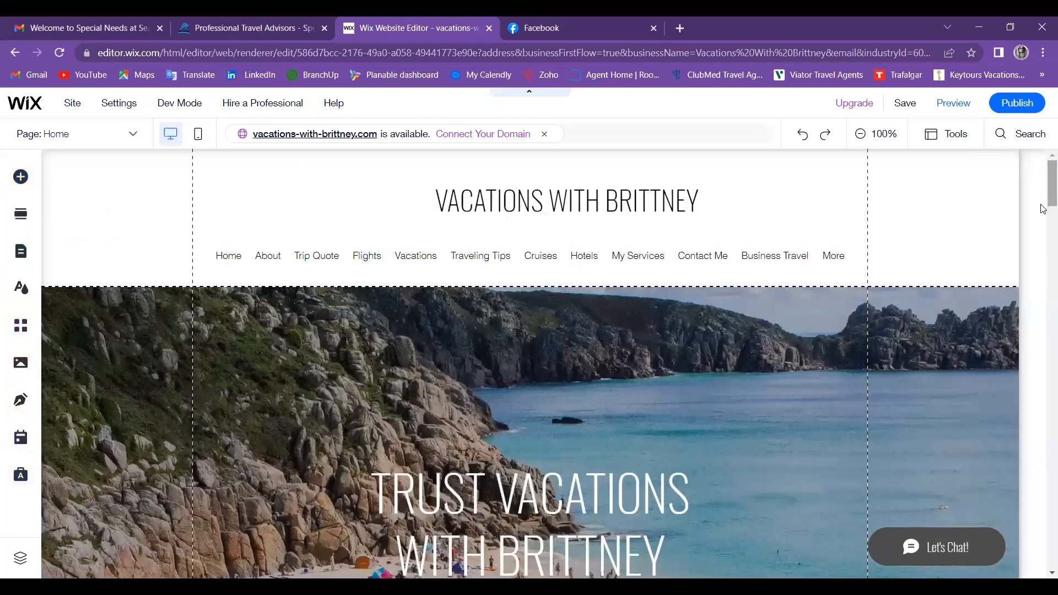
scroll(1043, 209, down, 1)
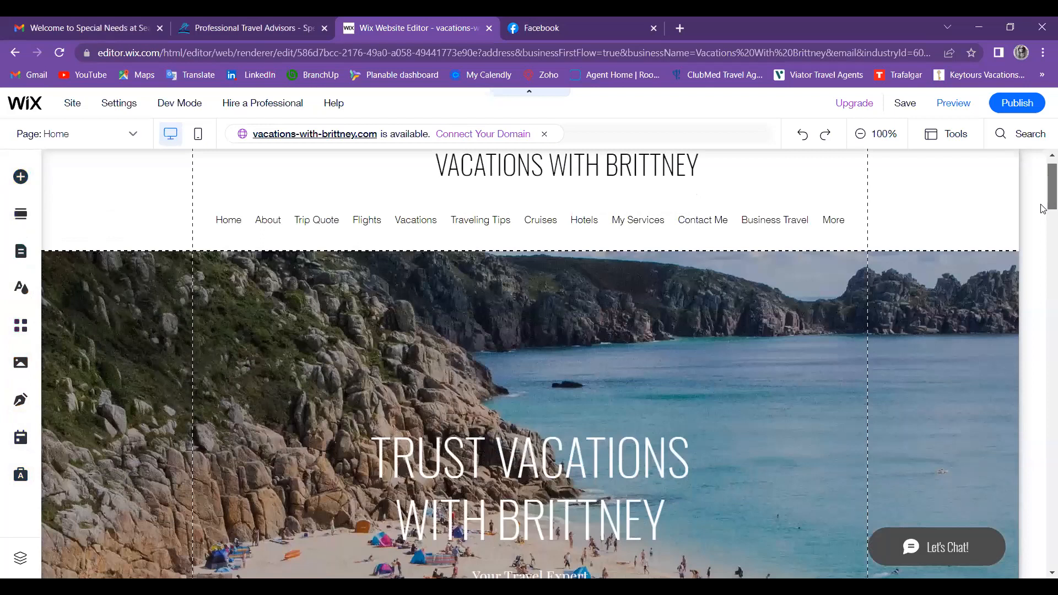
scroll(574, 277, down, 3)
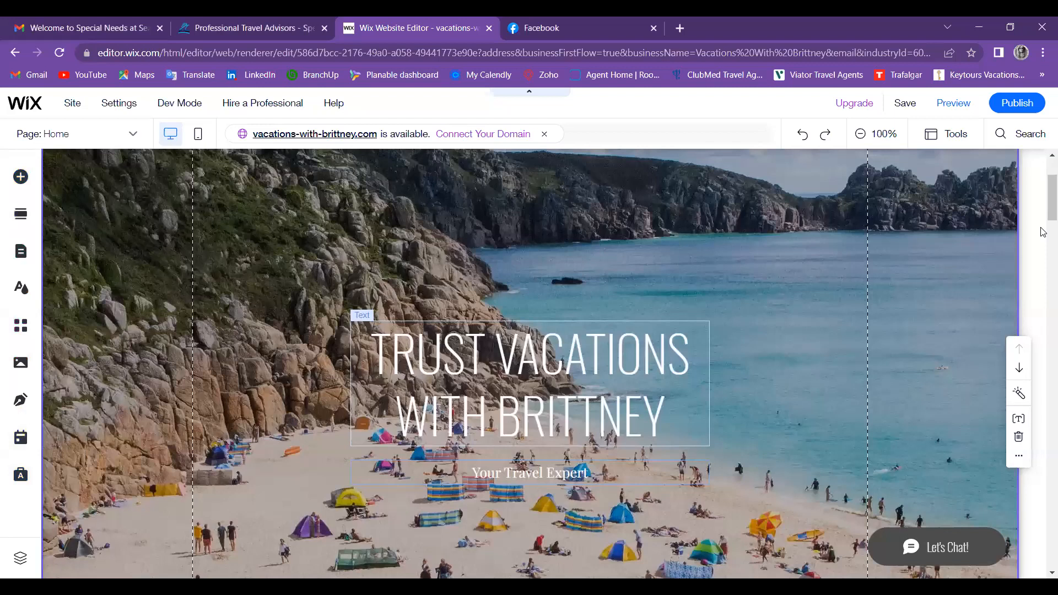
scroll(1043, 226, down, 3)
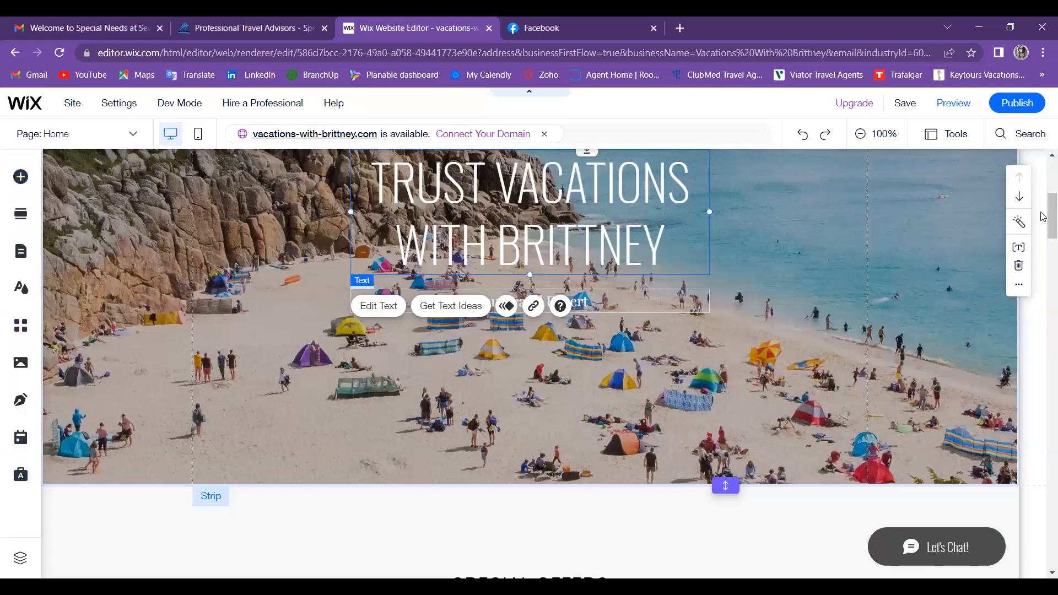
scroll(1043, 216, up, 1)
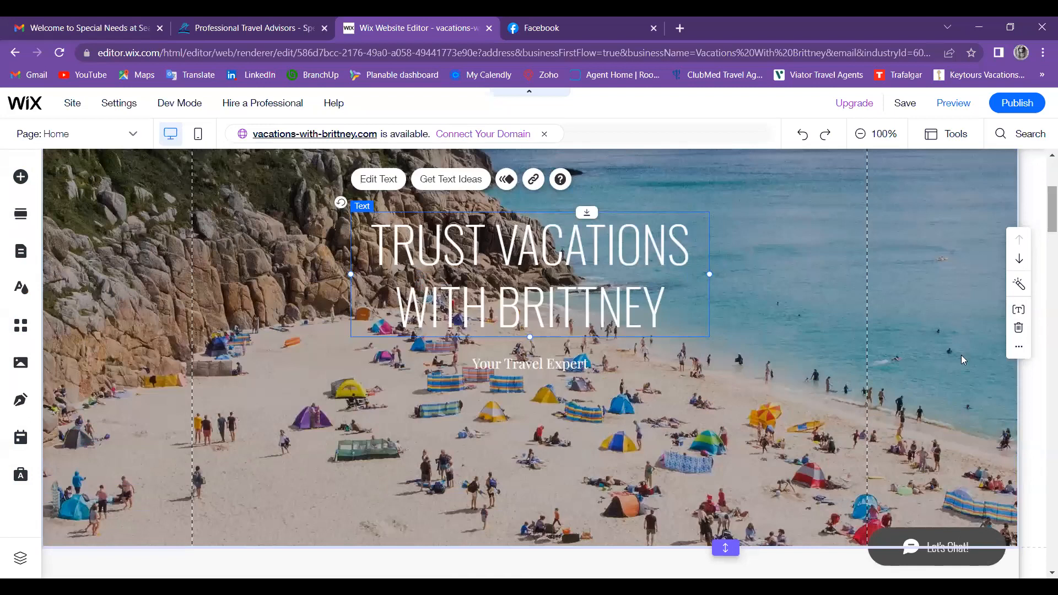
scroll(958, 354, up, 1)
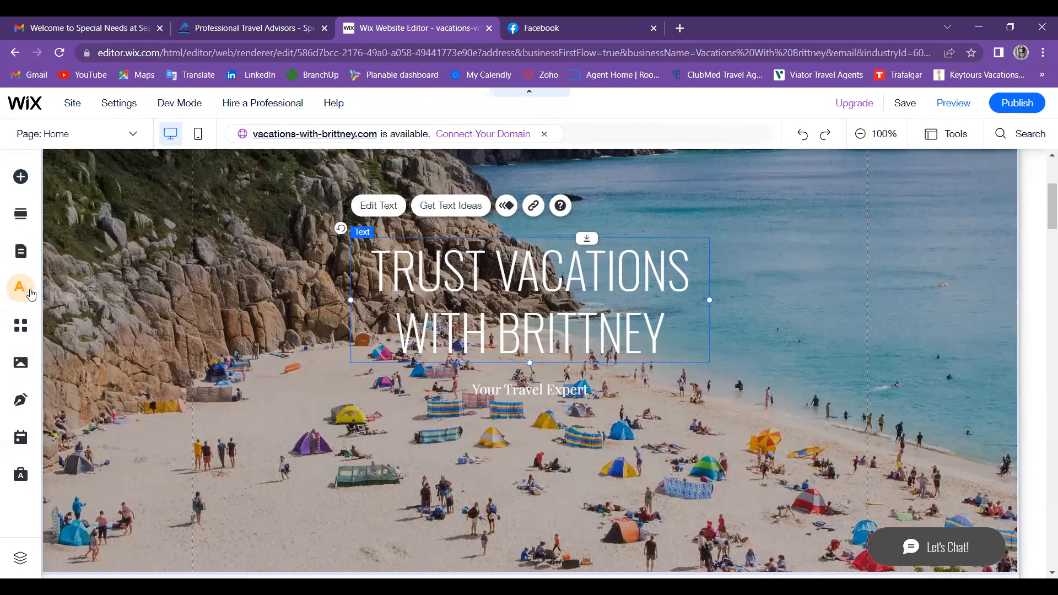
Step: Add the rippling pool-water video from Free Wix Videos to the hero section
click(23, 362)
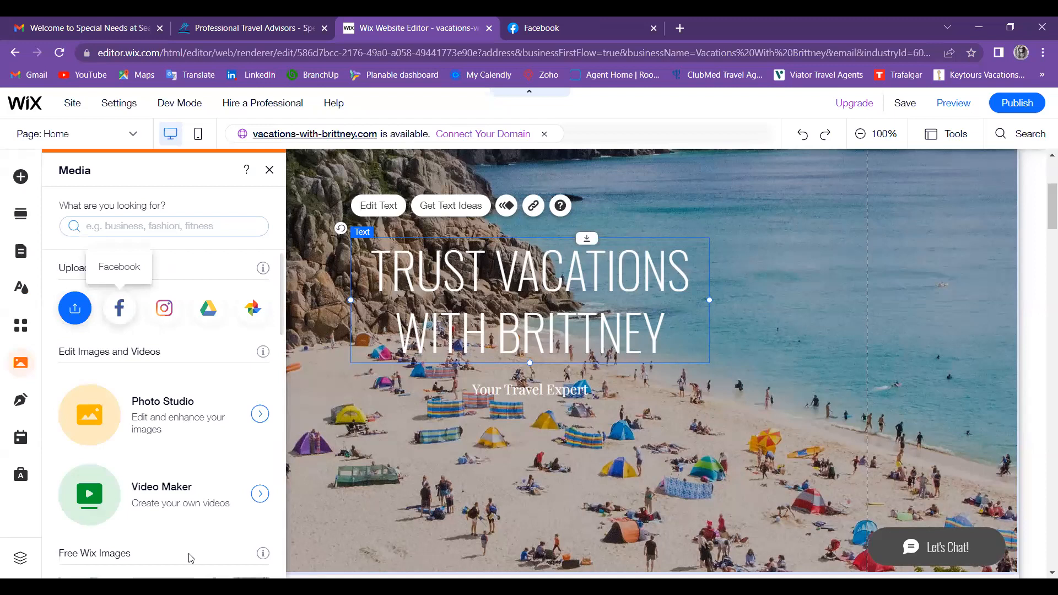
mouse_move(263, 351)
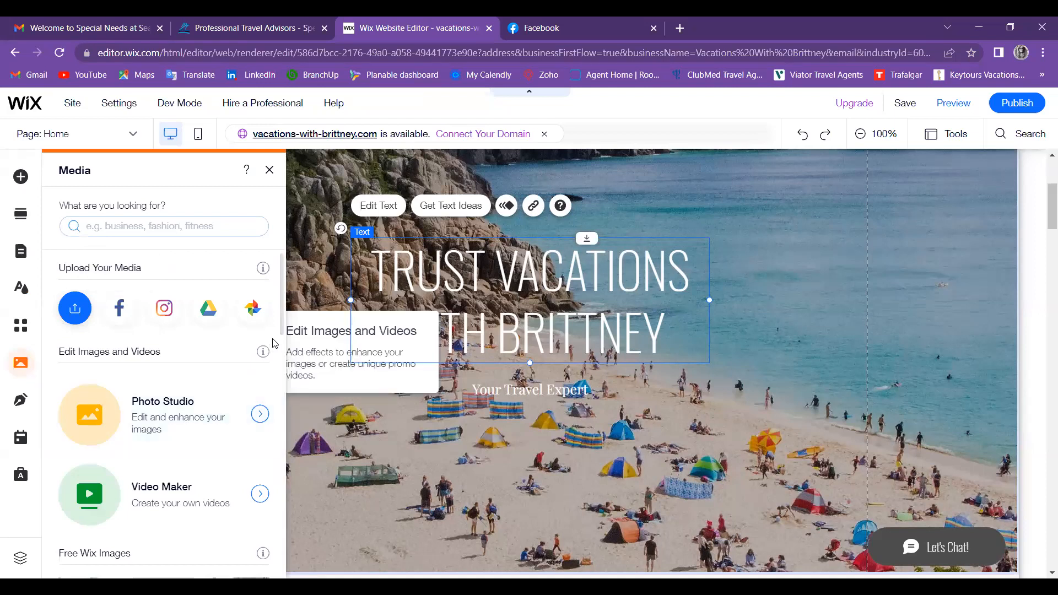
scroll(284, 352, down, 2)
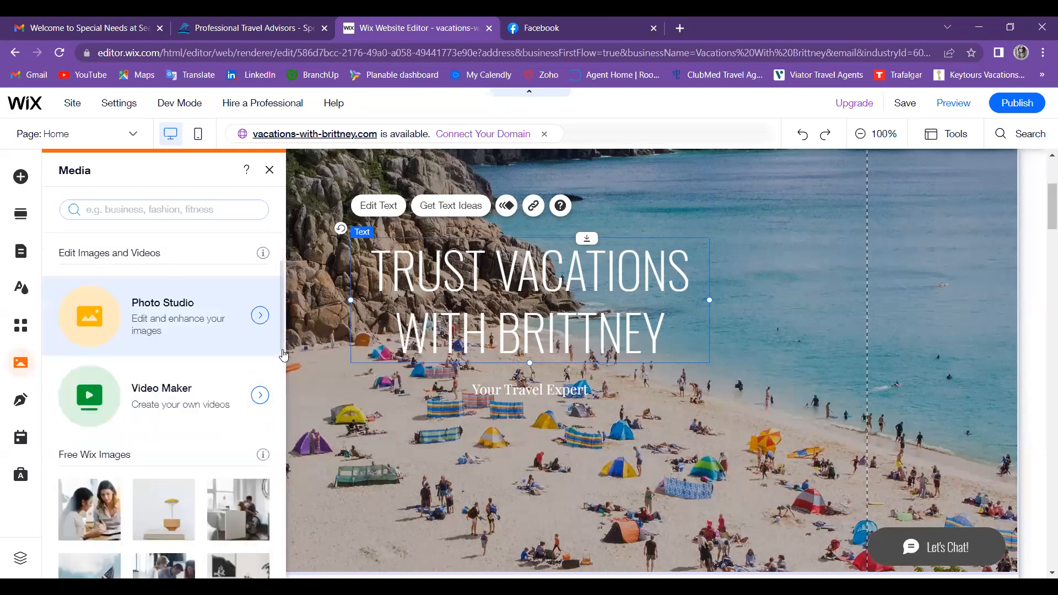
scroll(284, 354, down, 3)
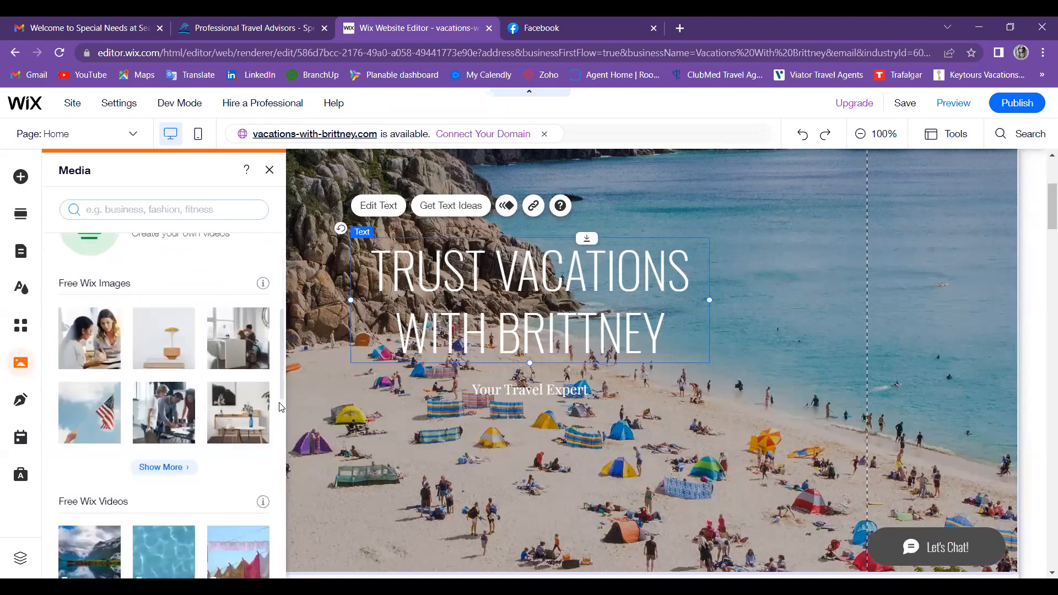
scroll(281, 407, down, 2)
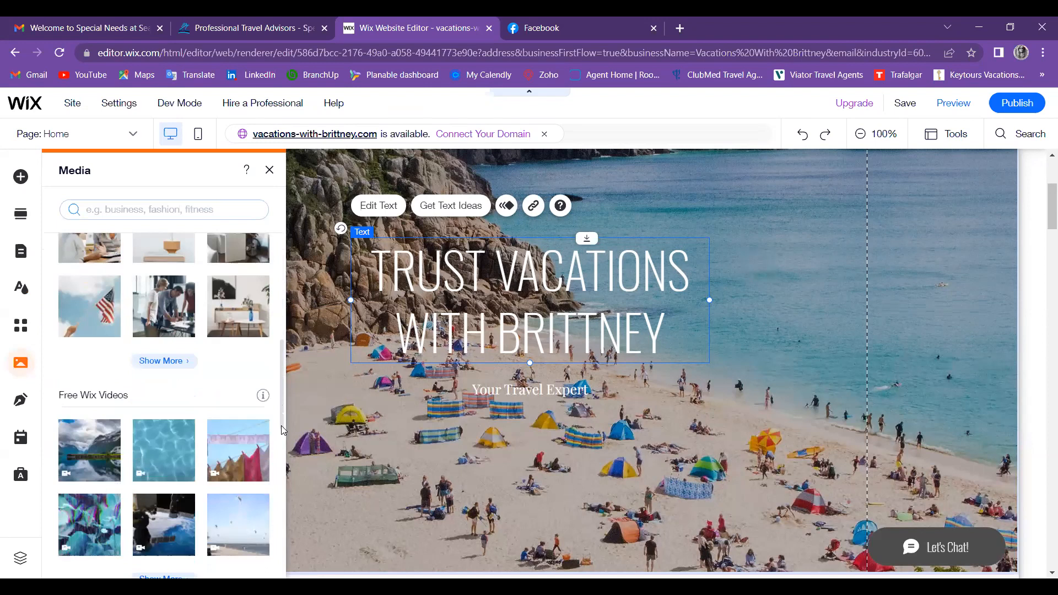
scroll(281, 426, down, 1)
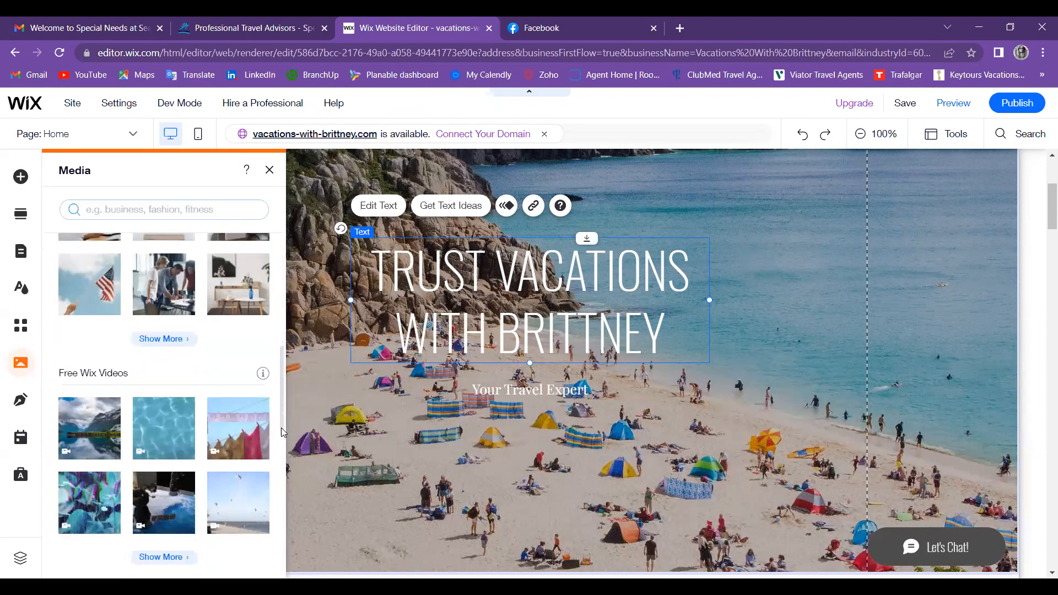
drag(281, 428, 280, 429)
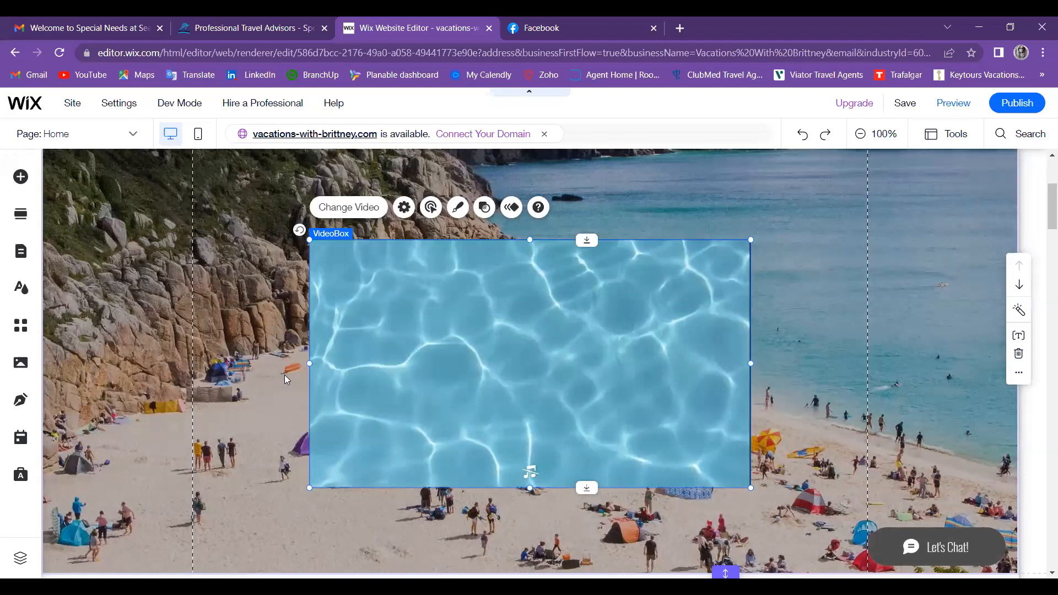
Step: Undo the pool-water video and browse to the Free Wix Images stock library
key(ctrl+z)
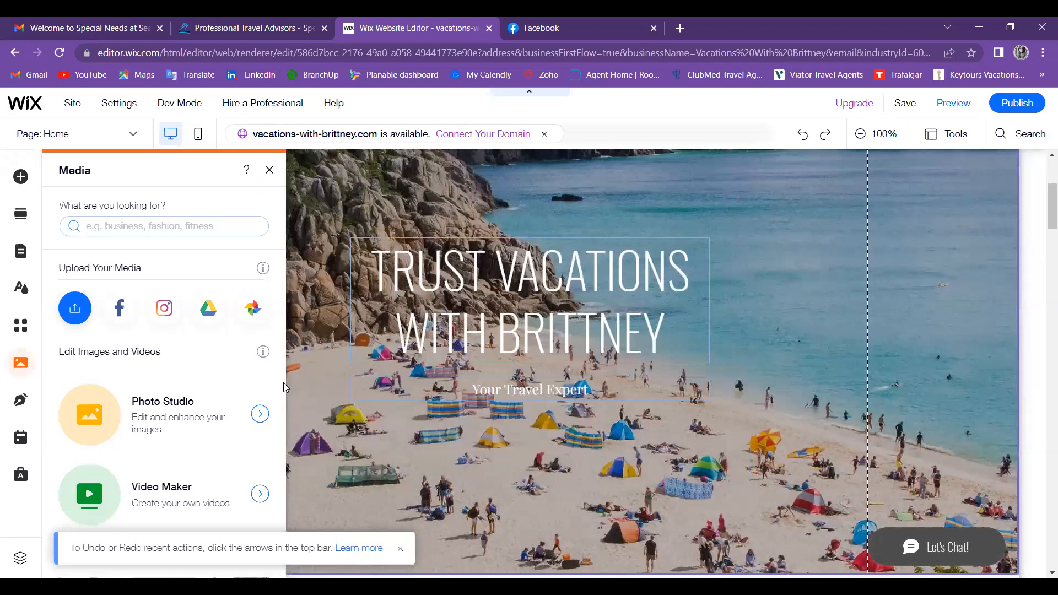
scroll(173, 397, down, 8)
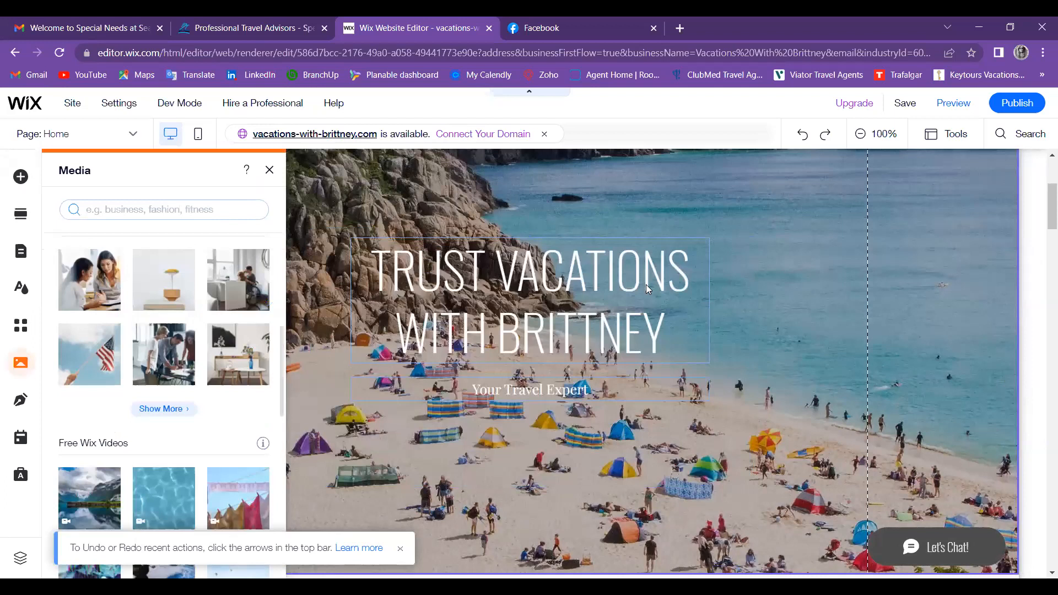
scroll(249, 412, up, 5)
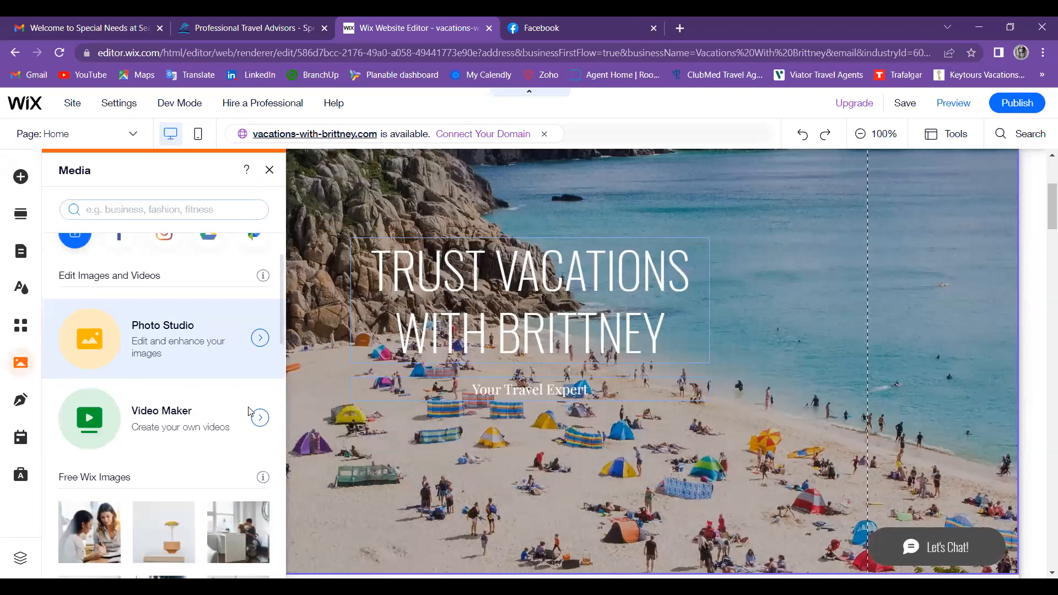
scroll(248, 412, down, 5)
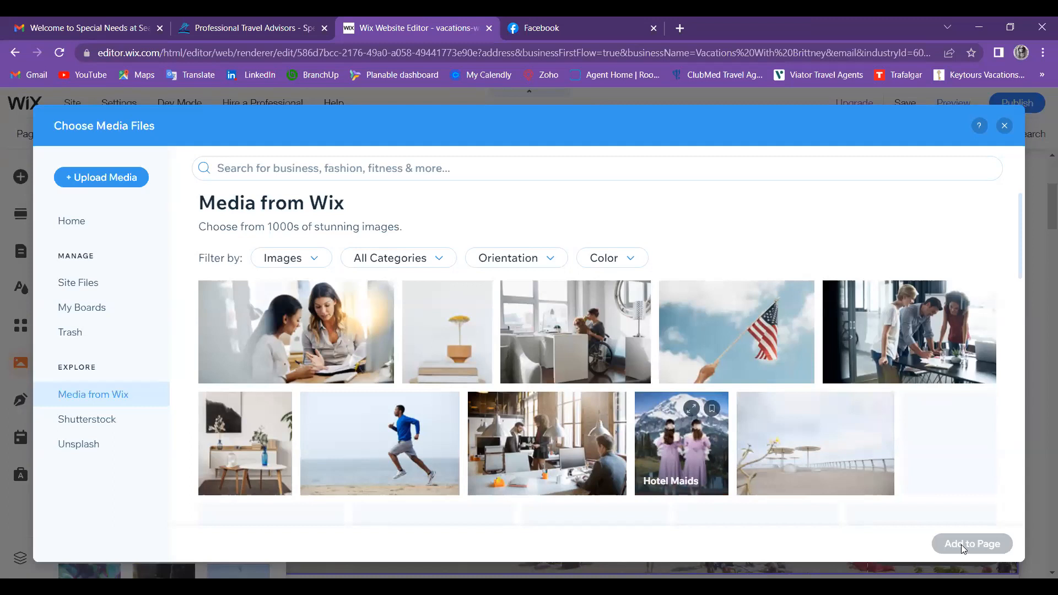
Step: Select the Hammock Relaxing stock photo and add it to the page
scroll(960, 545, down, 1)
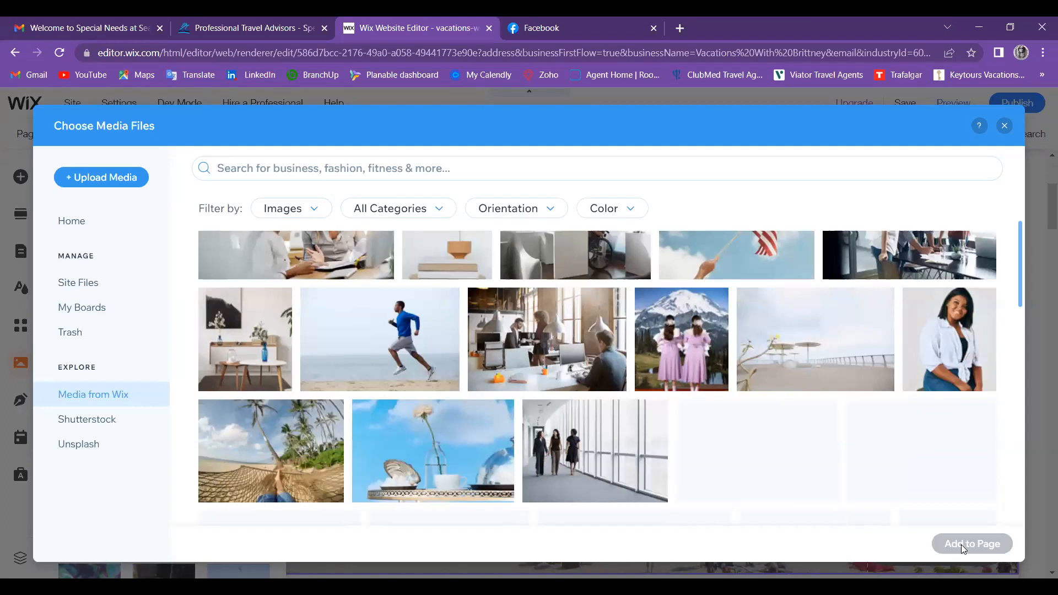
scroll(380, 373, down, 2)
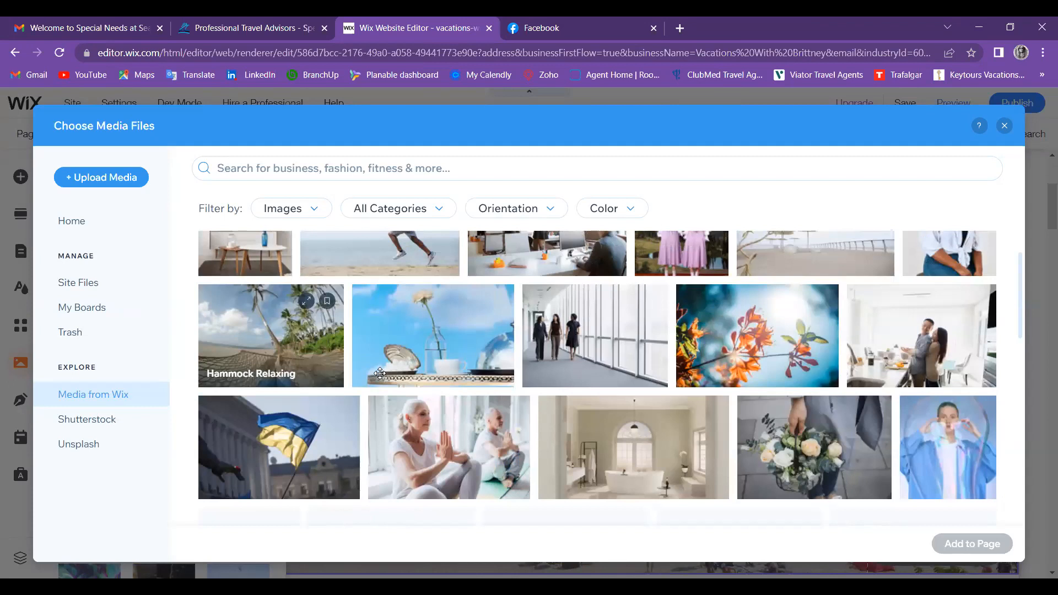
click(271, 336)
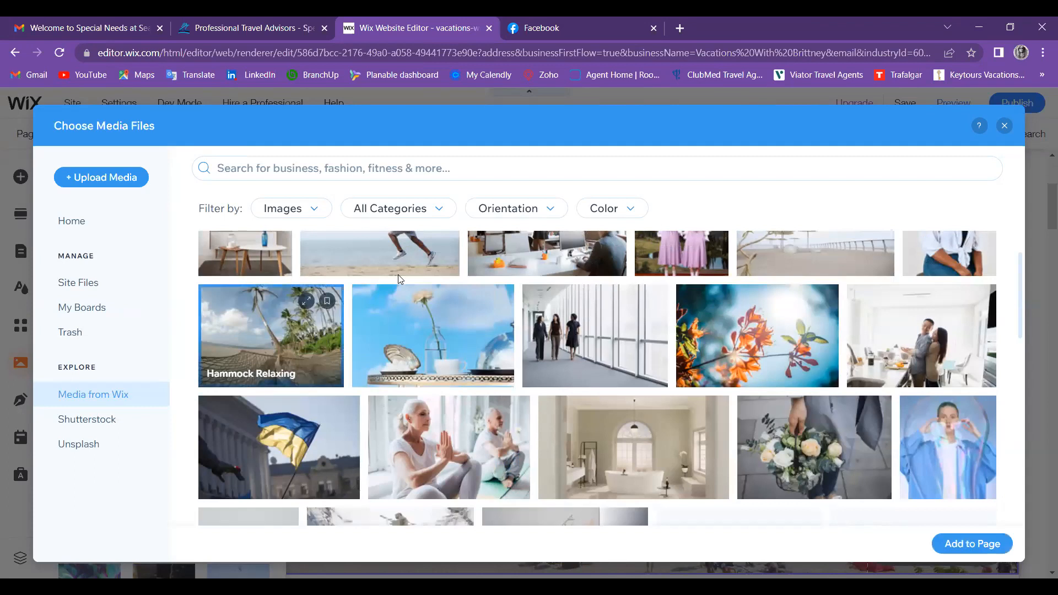
click(972, 544)
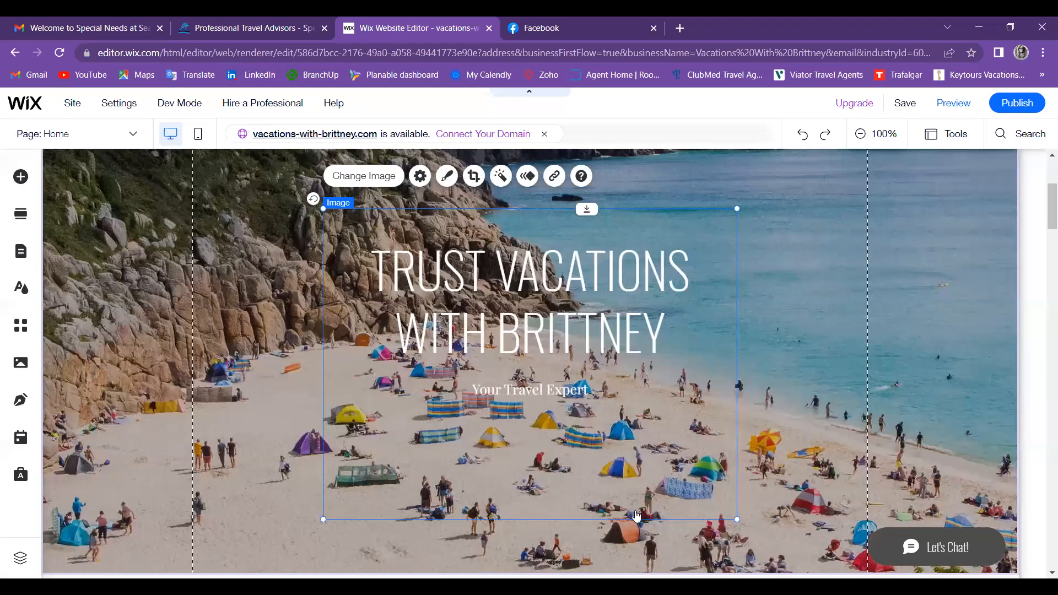
Step: Move the added image down-left and pick the straw-umbrella beach photo as the section background
drag(636, 517, 489, 570)
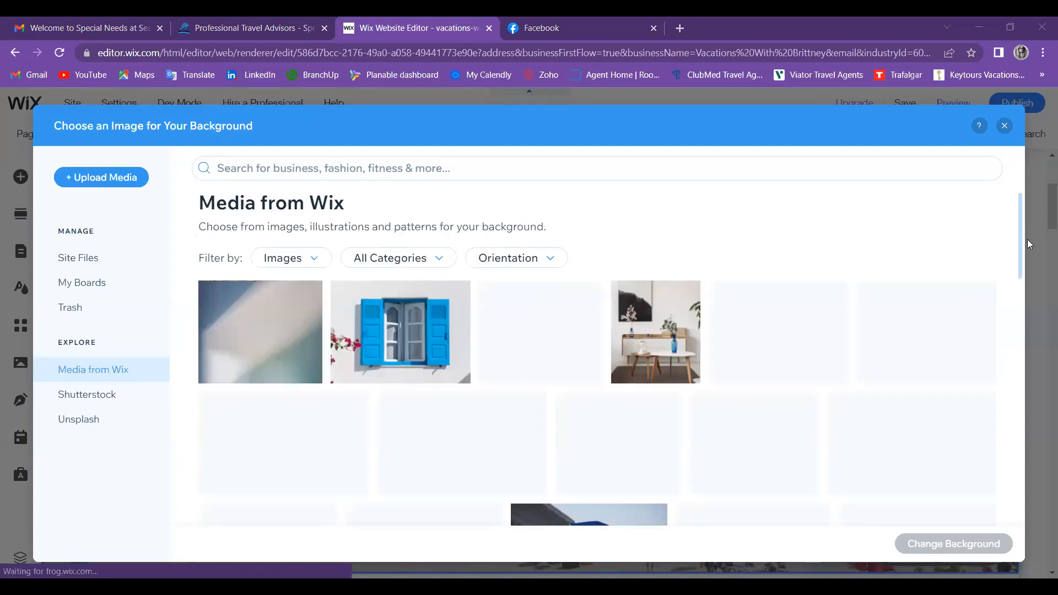
scroll(1027, 239, down, 3)
scroll(1028, 256, up, 2)
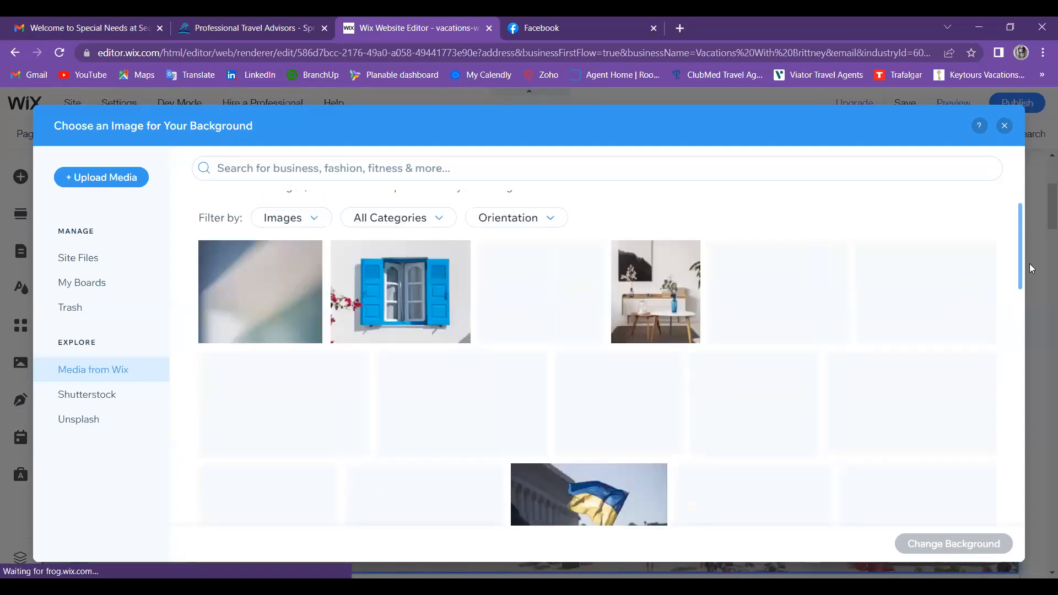
scroll(1029, 268, up, 1)
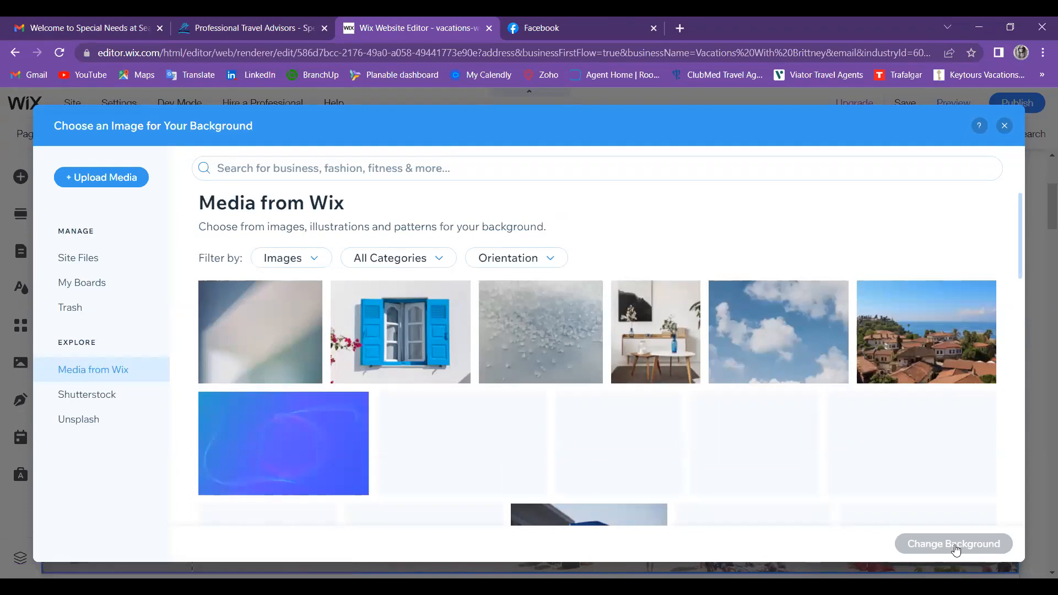
scroll(956, 550, down, 1)
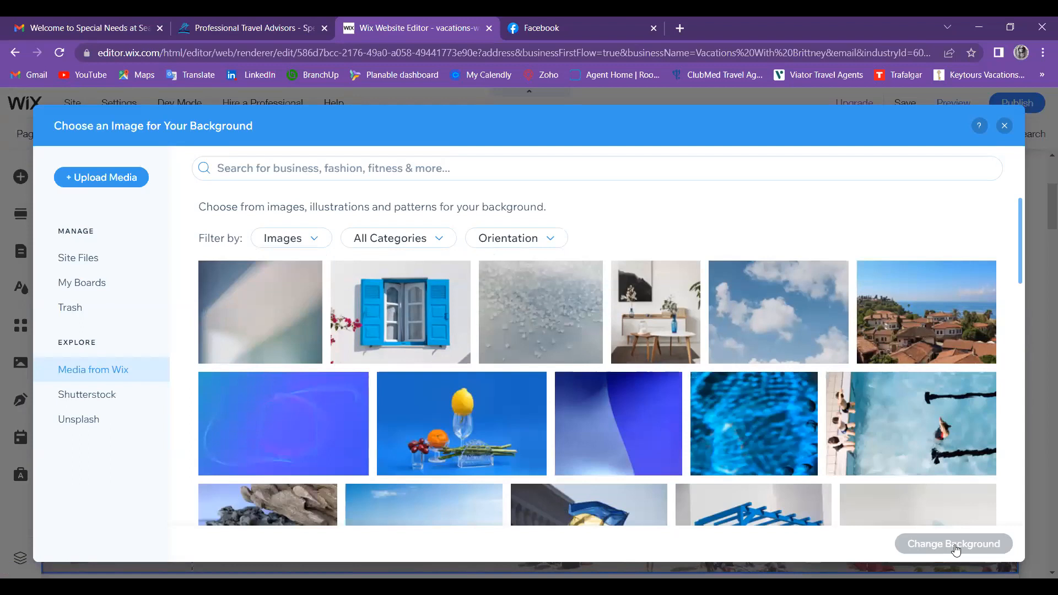
scroll(956, 550, down, 3)
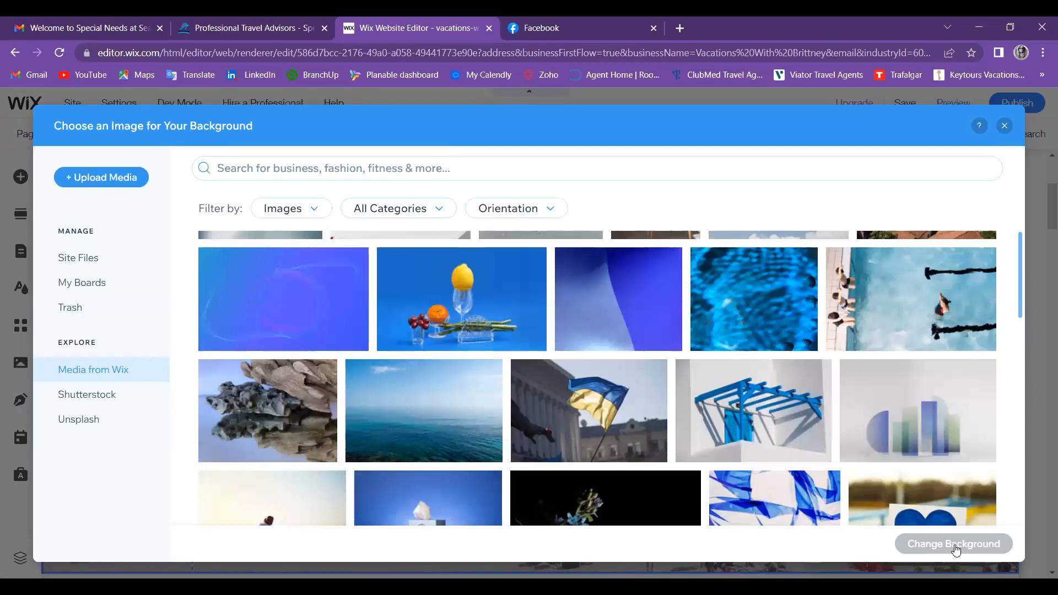
scroll(982, 200, down, 5)
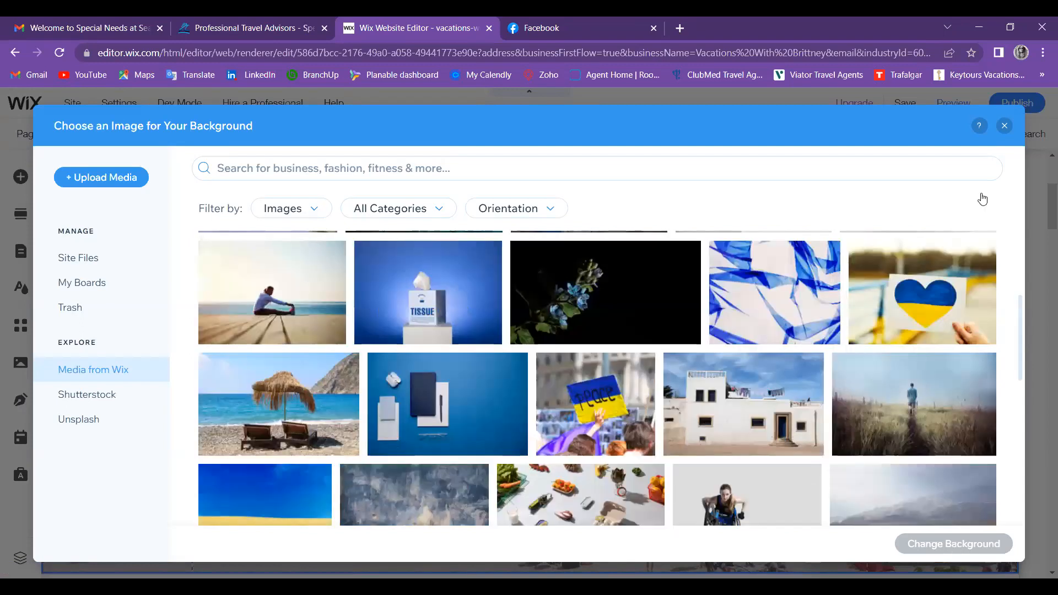
click(278, 404)
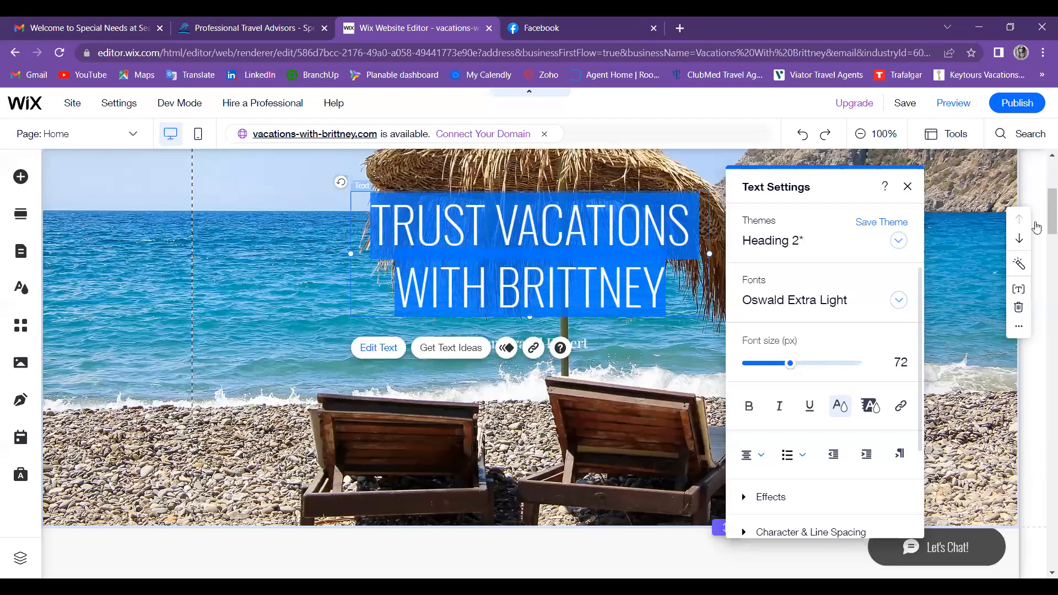
Step: Close the Text Settings once the hero heading is yellow Oswald Extra Light
click(1043, 269)
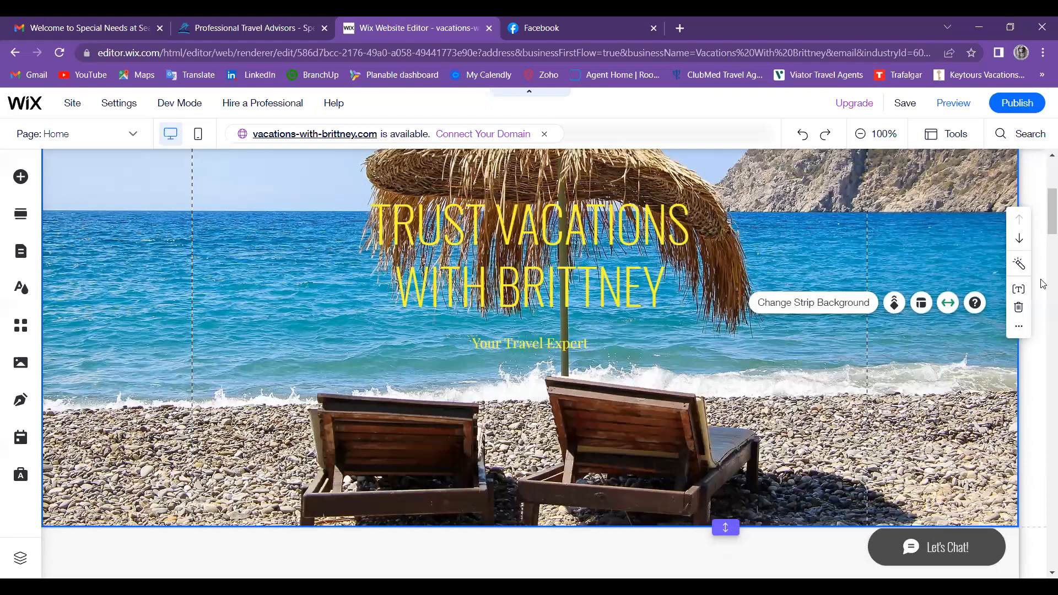
Step: Delete the $1,000 Medieval Castle Tour price and the $300 Southeast Asia Adventure price
scroll(1042, 283, down, 7)
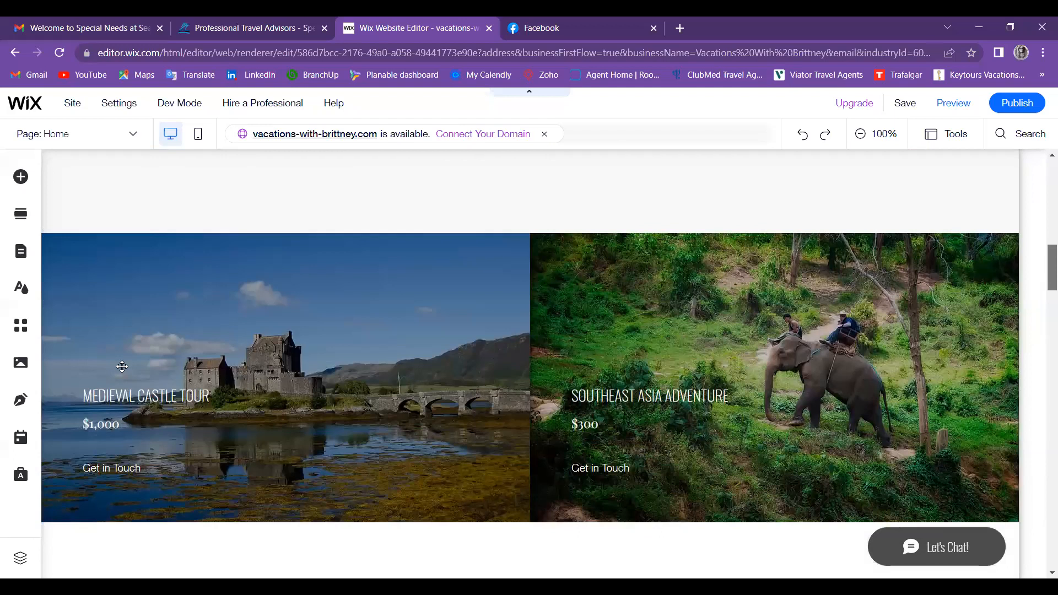
scroll(124, 368, down, 1)
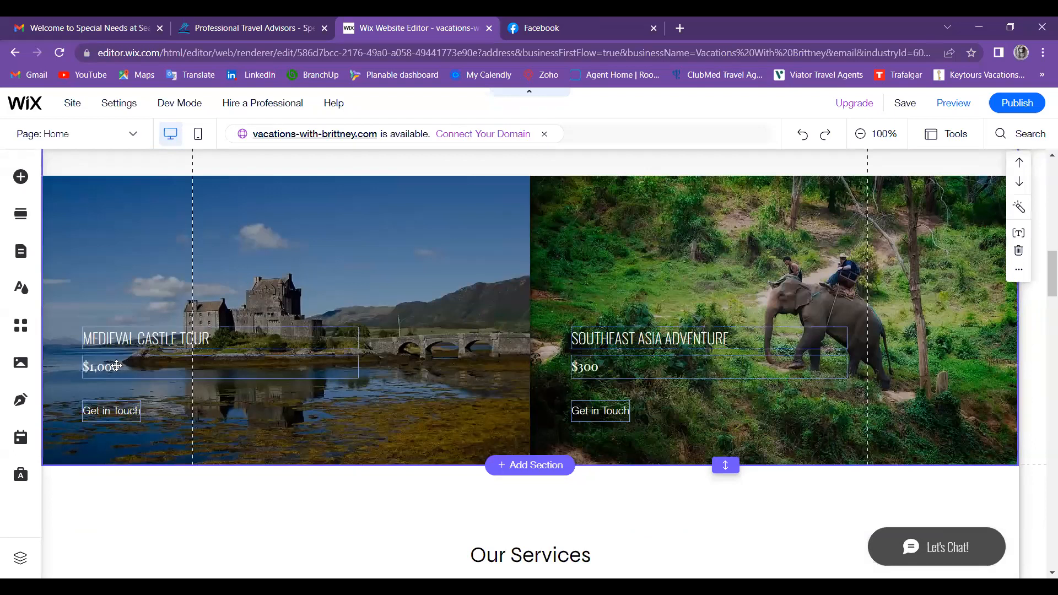
click(120, 366)
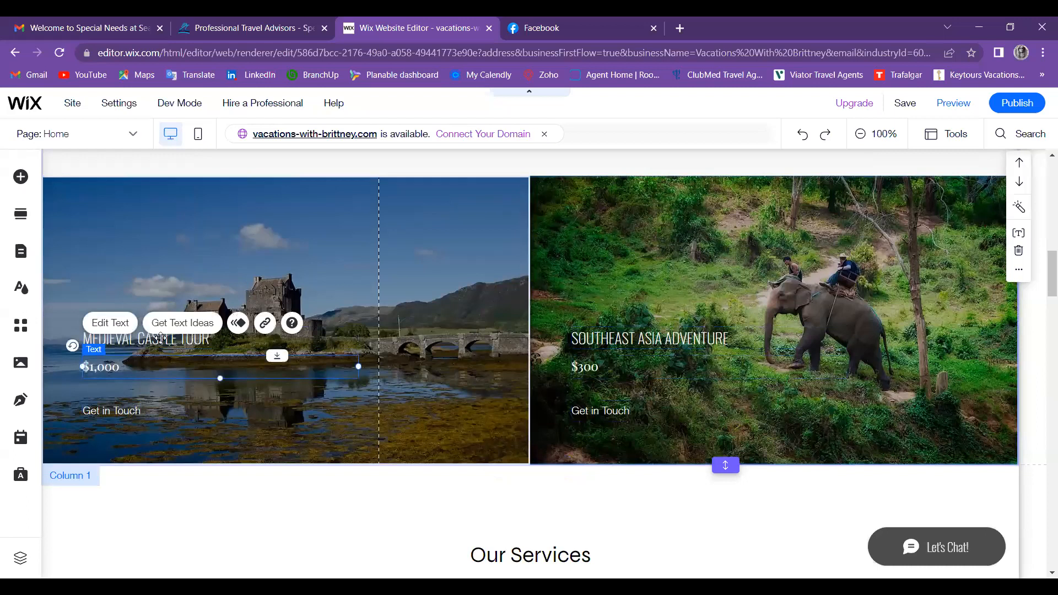
key(Delete)
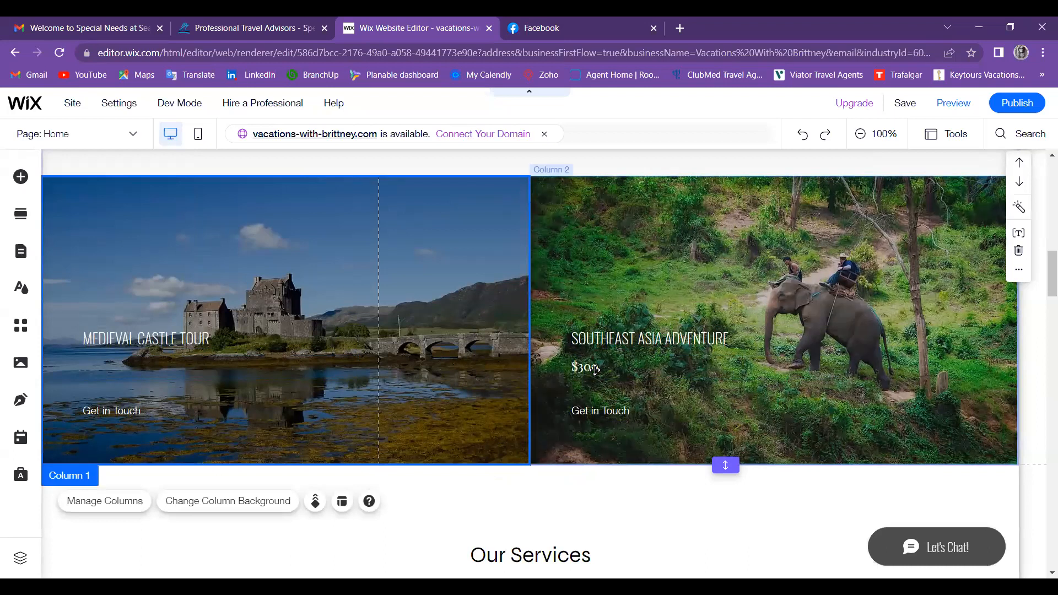
click(635, 369)
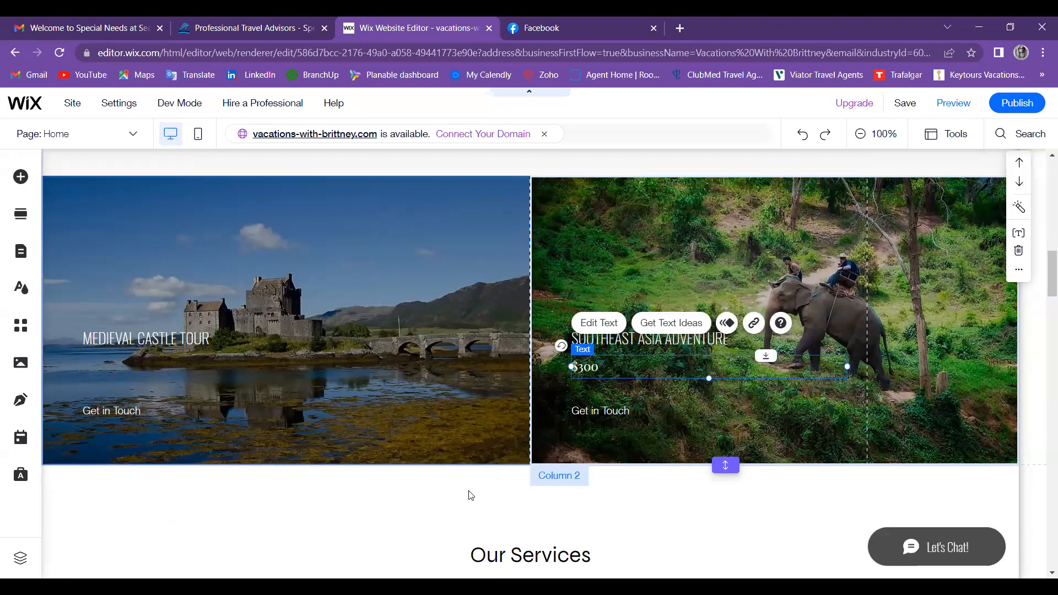
key(Delete)
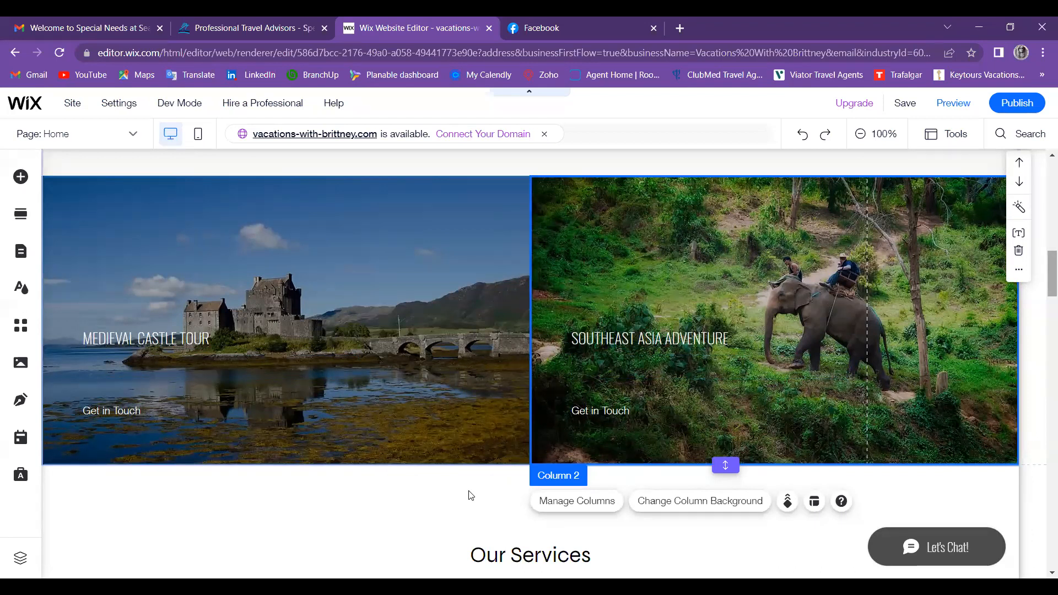
scroll(471, 495, down, 4)
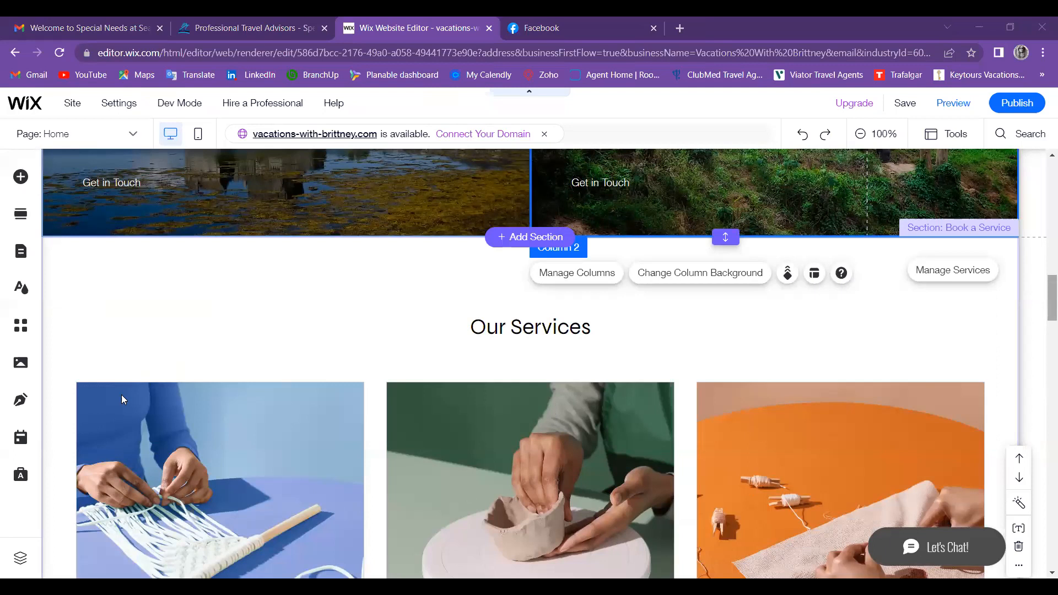
scroll(121, 395, up, 4)
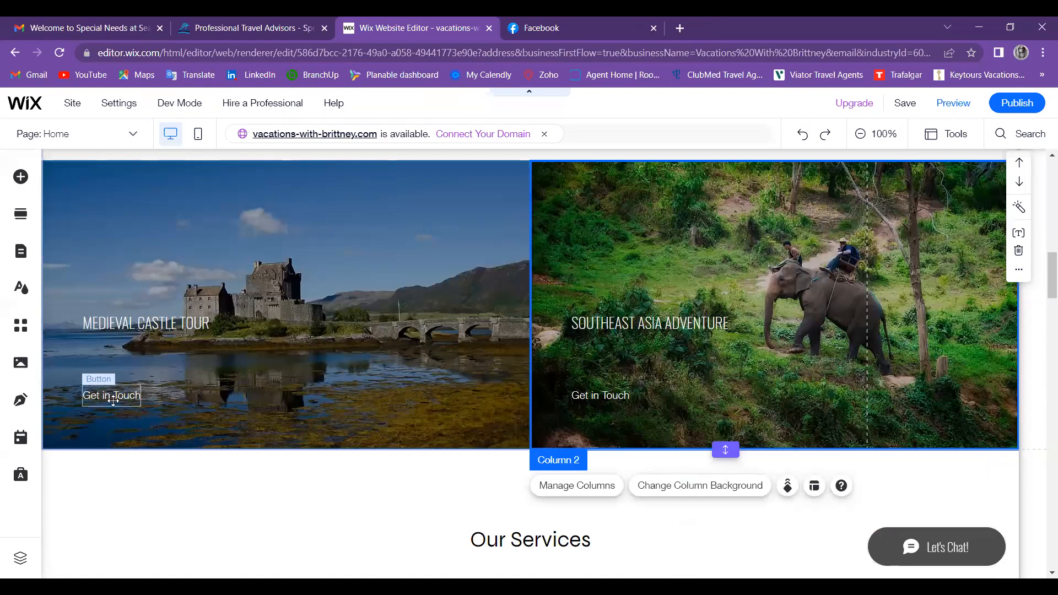
Step: Select the Medieval Castle Tour's Get in Touch button and open a new browser tab for Viator
click(124, 392)
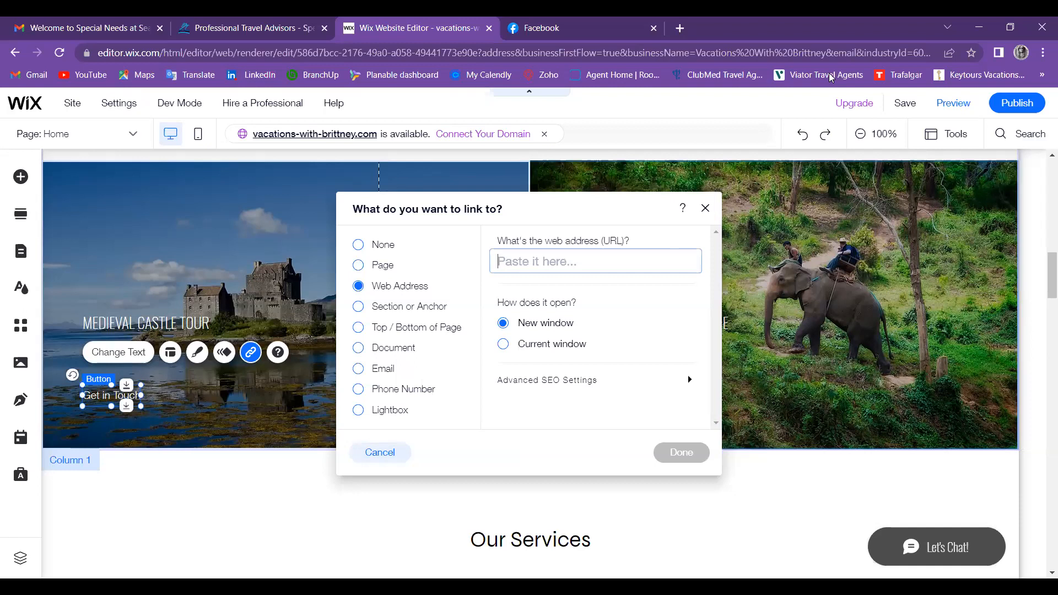
key(ctrl+t)
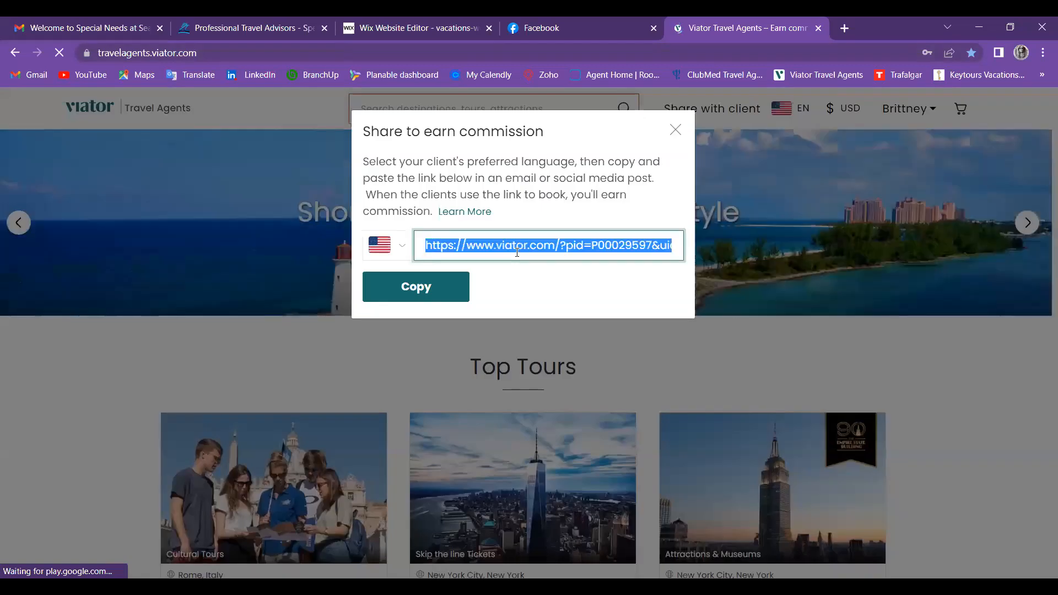
Step: Copy Viator's share-to-earn-commission referral link
click(435, 297)
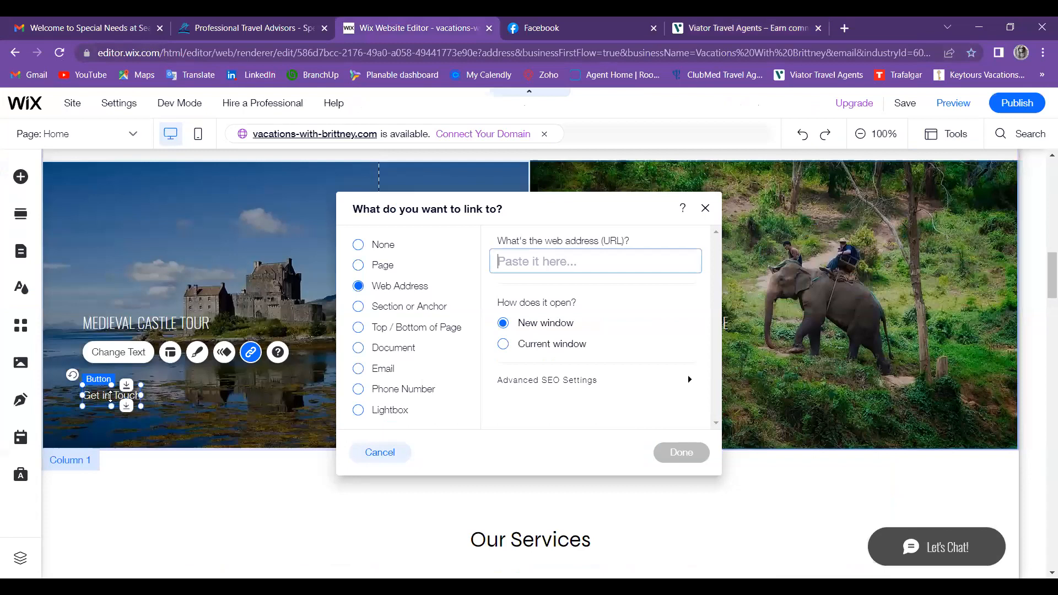
Step: Link both tours' Get in Touch buttons to the pasted Viator referral URL, opening in a new window
key(ctrl+v)
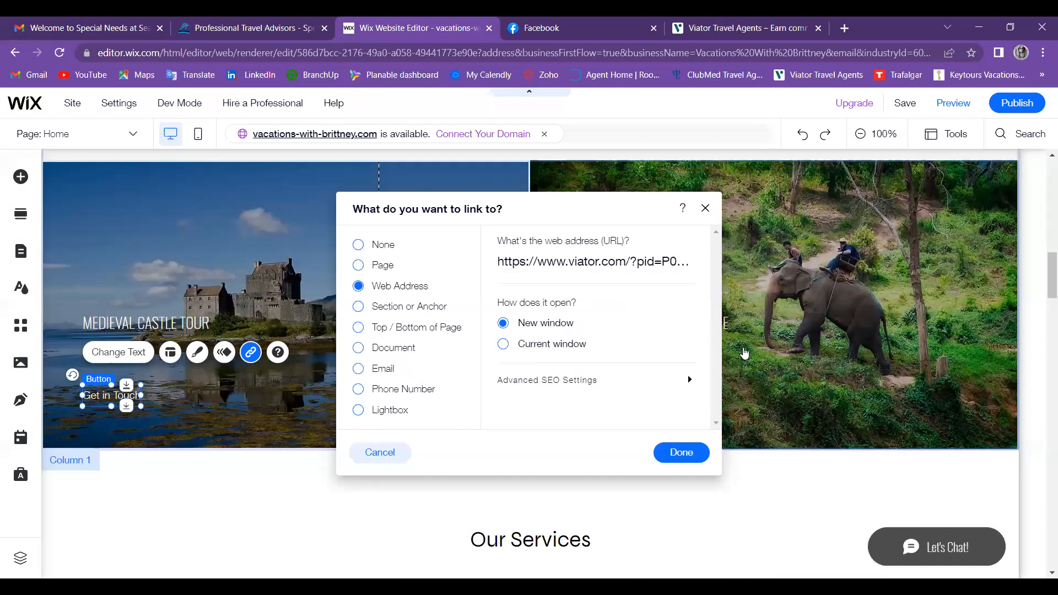
click(355, 292)
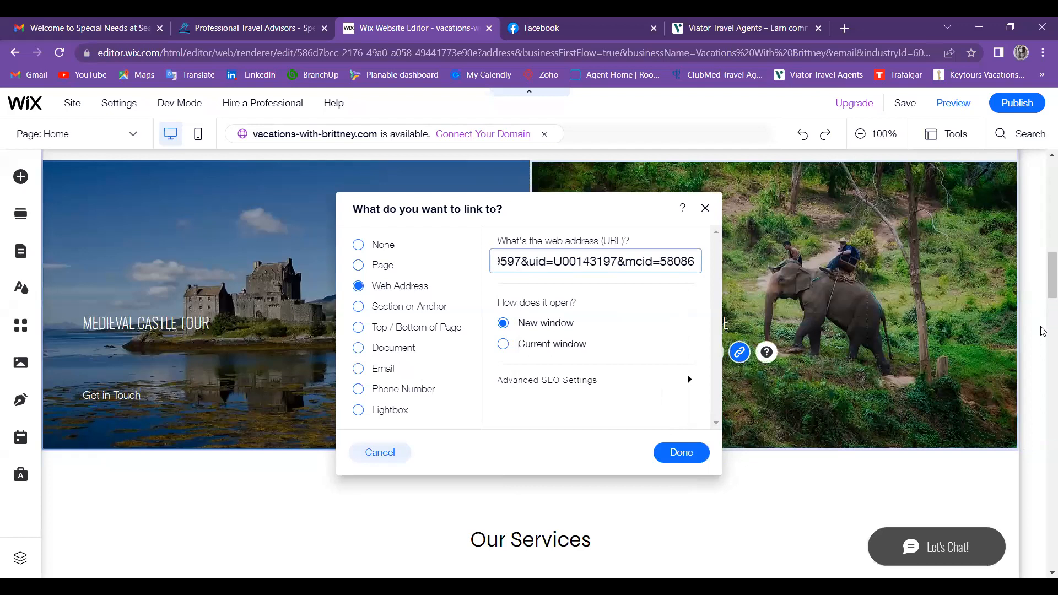
key(Return)
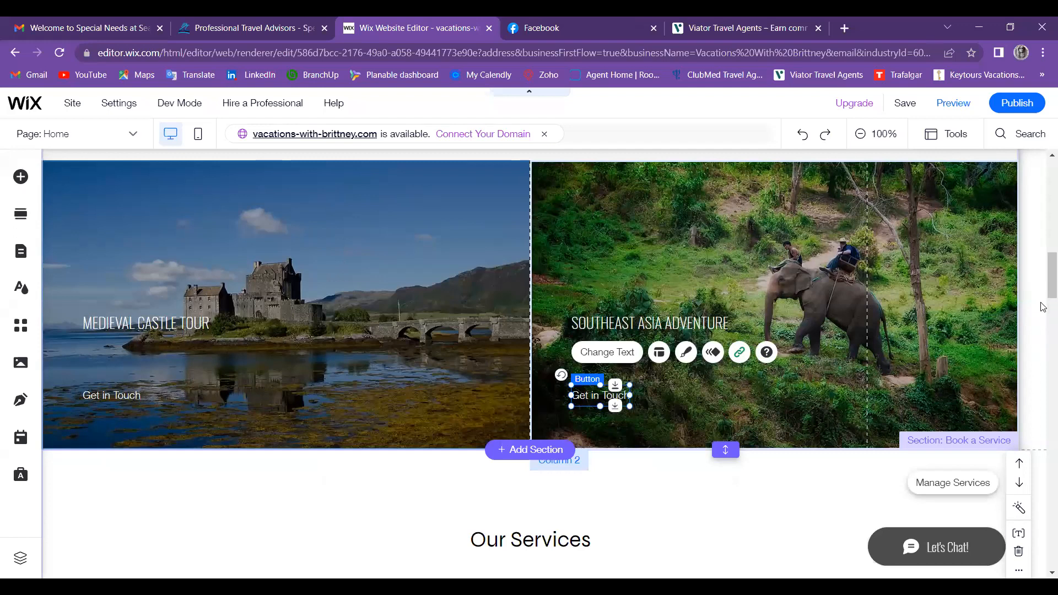
scroll(1043, 325, down, 5)
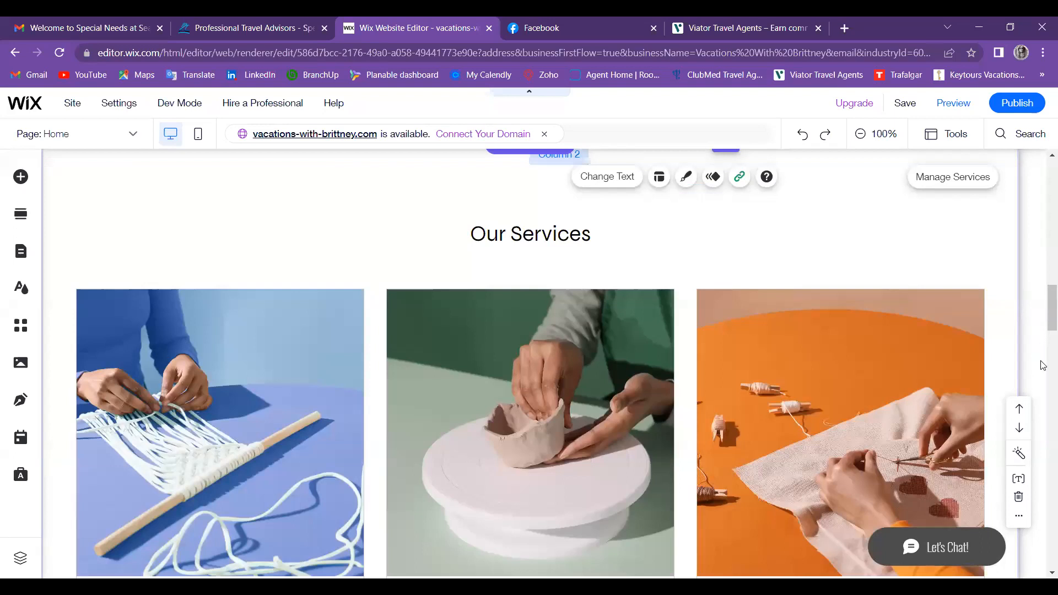
scroll(1043, 365, down, 4)
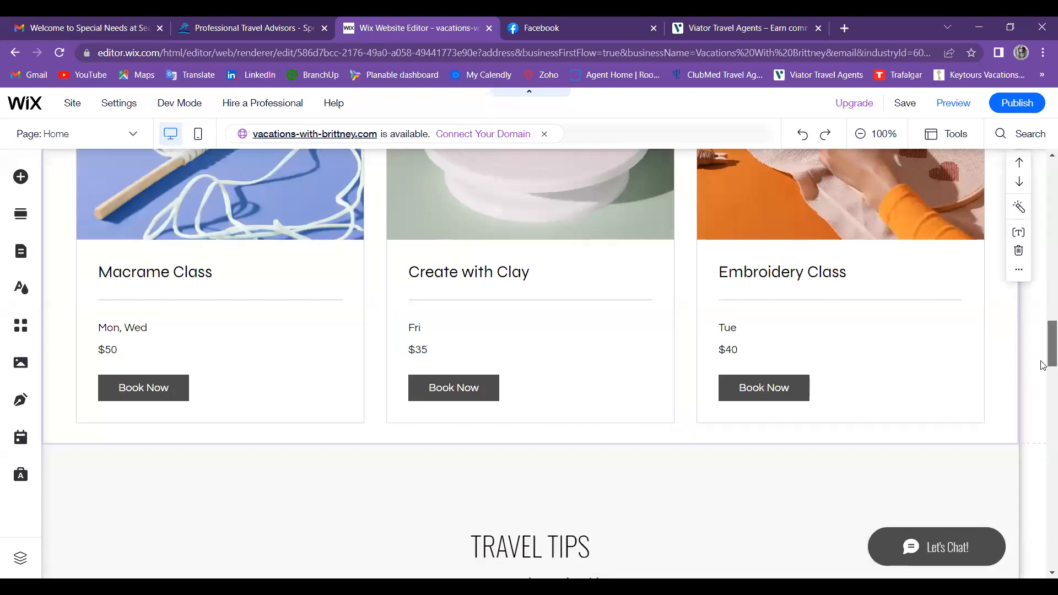
scroll(1042, 432, down, 8)
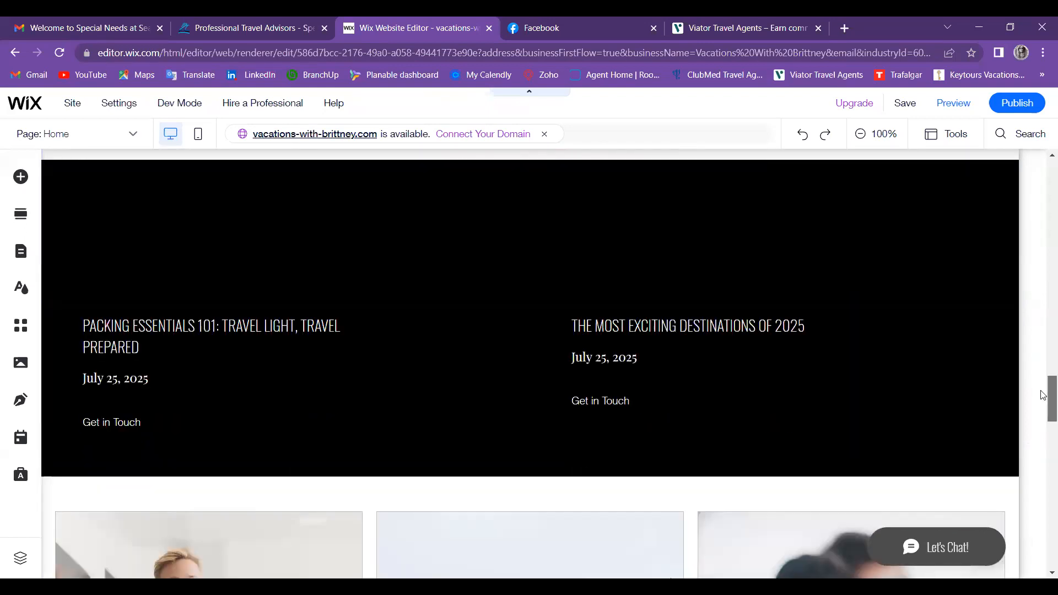
scroll(1043, 389, down, 4)
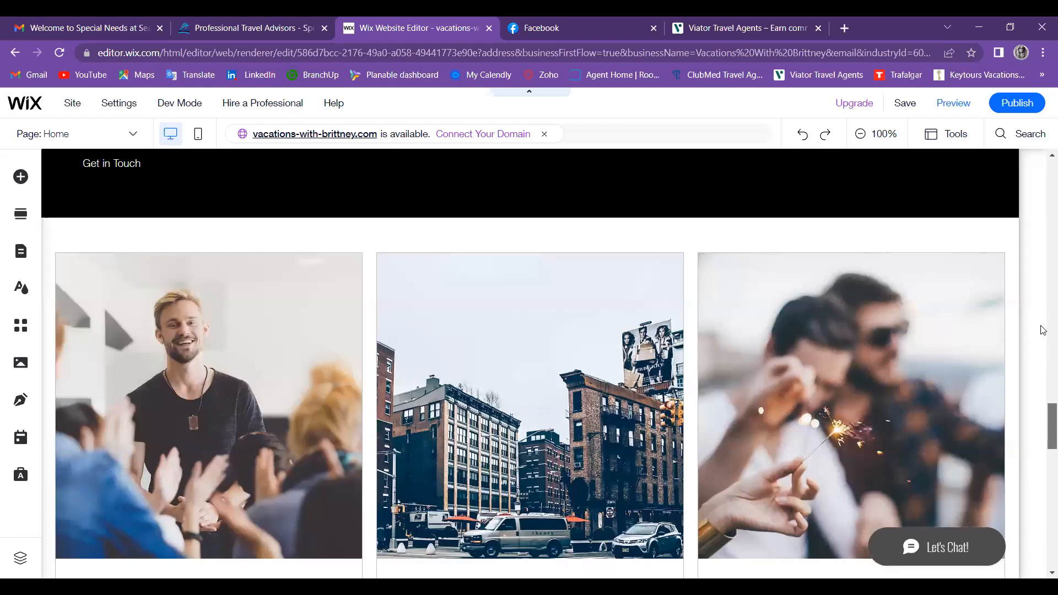
scroll(1043, 339, up, 5)
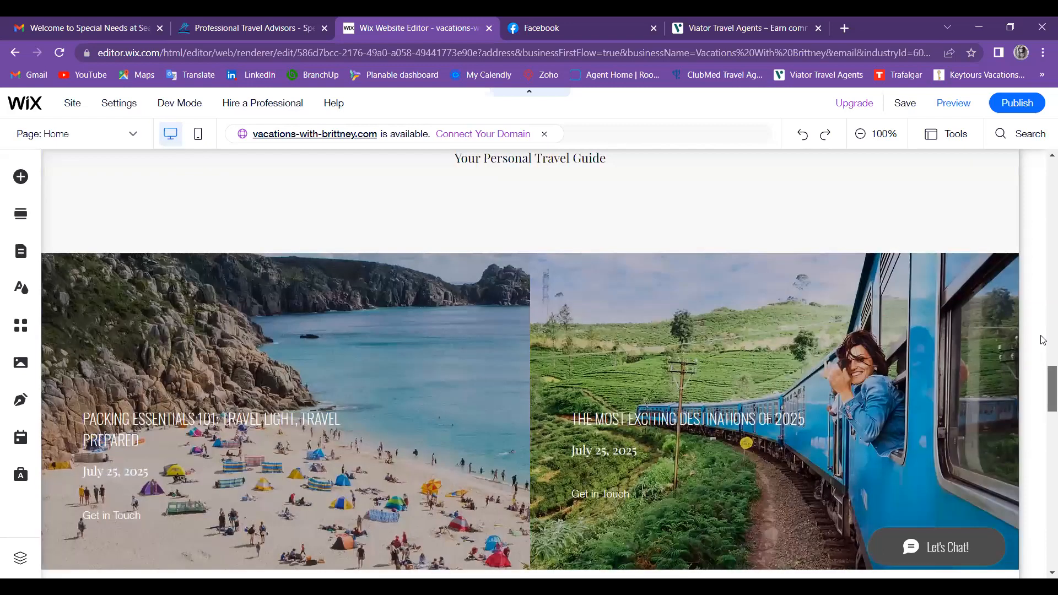
scroll(1043, 339, up, 5)
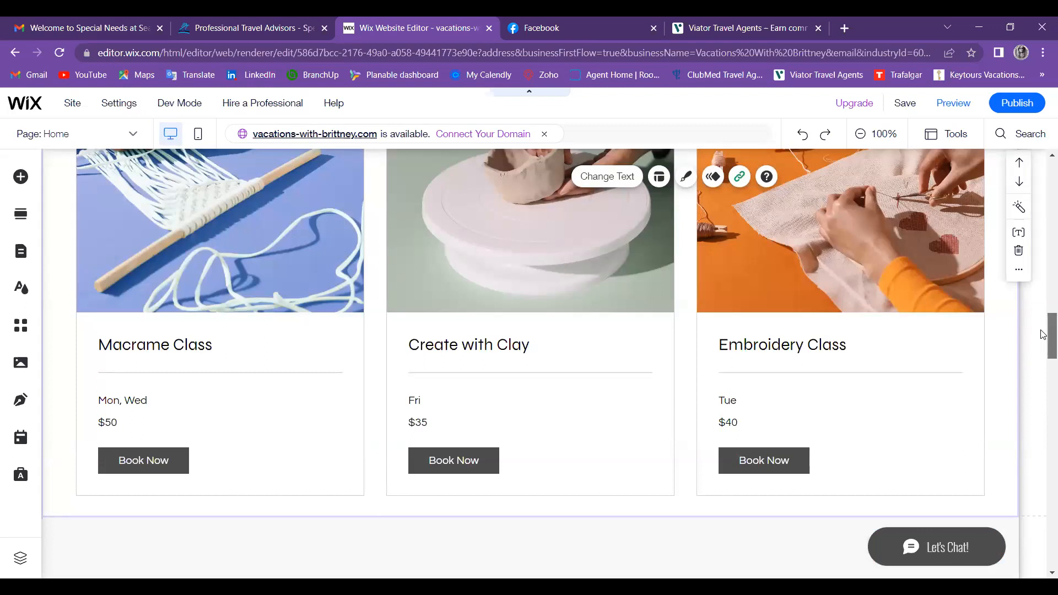
scroll(1042, 334, up, 1)
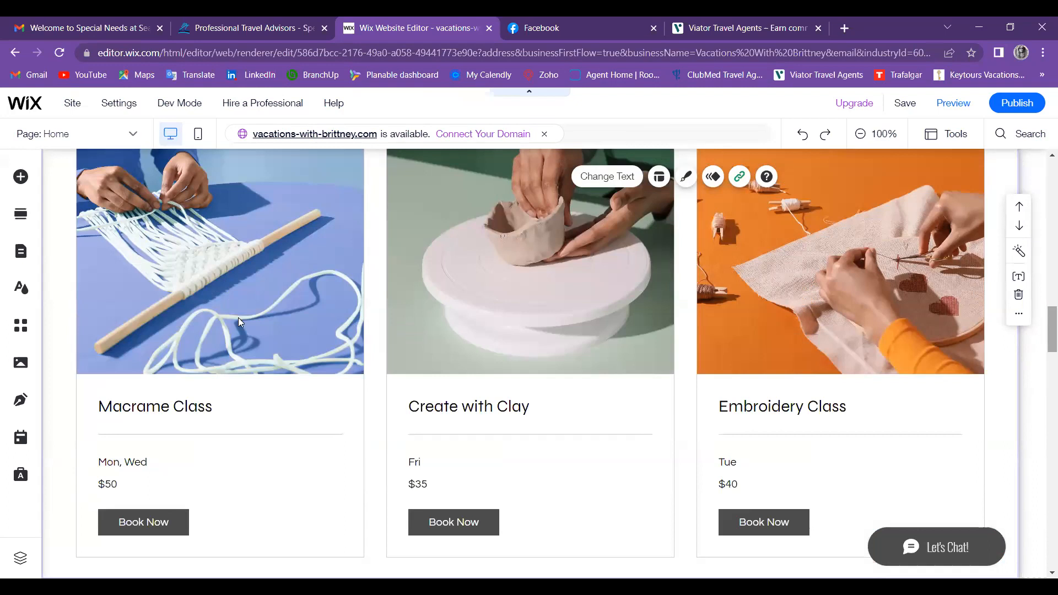
Step: Select the Our Services list widget and open Manage Services
click(278, 309)
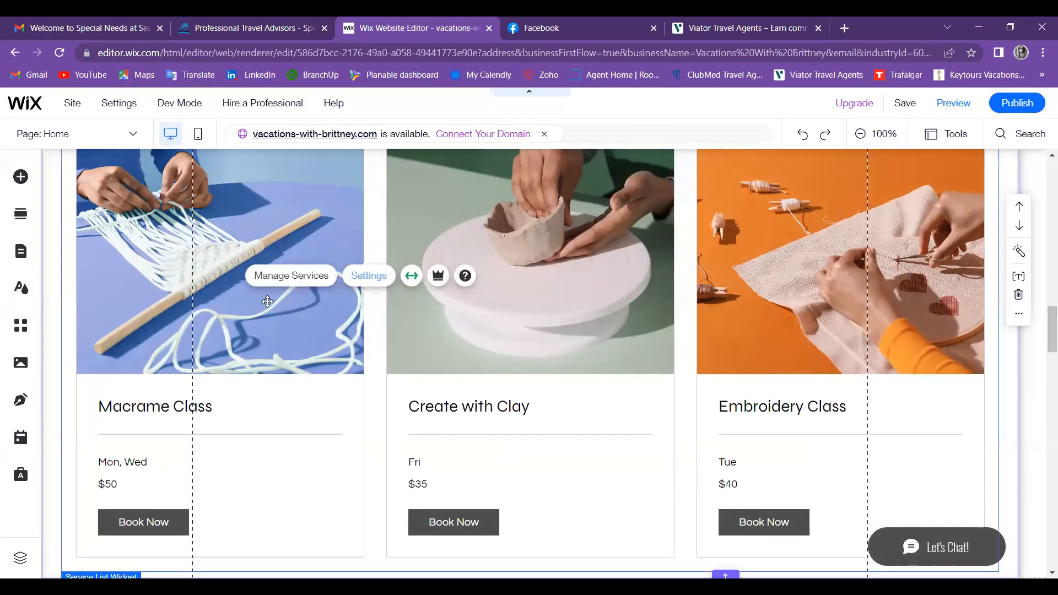
click(252, 314)
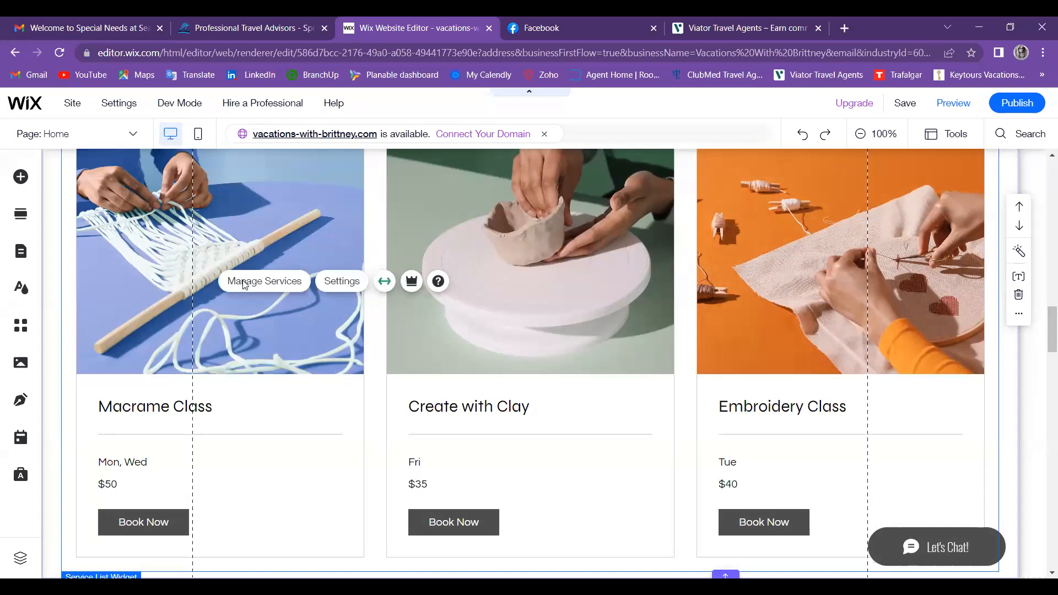
click(244, 283)
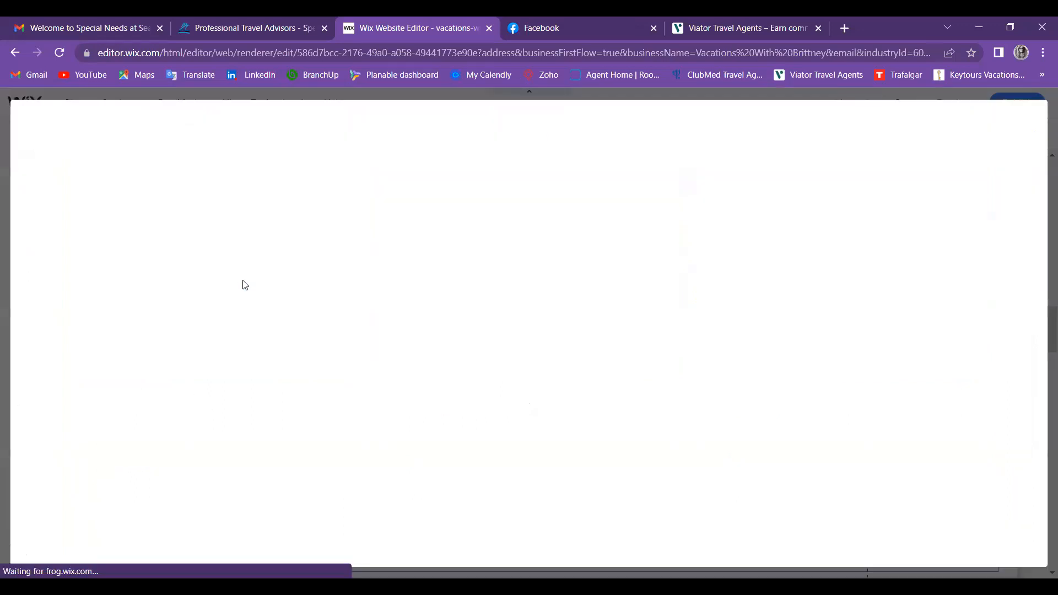
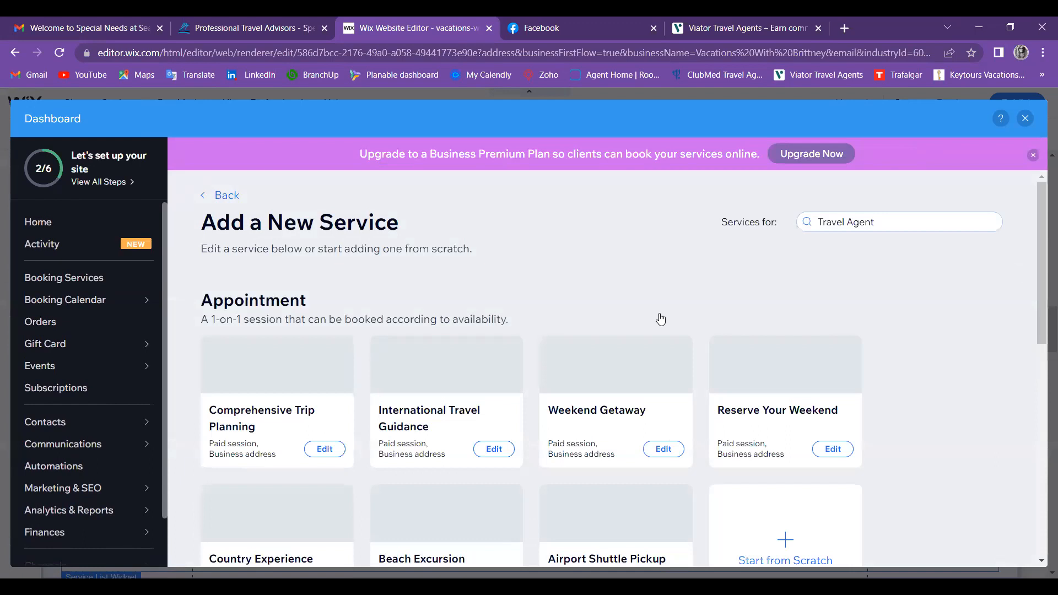
Step: Open the Weekend Getaway service for editing and dismiss the save-your-service prompt
scroll(633, 324, down, 2)
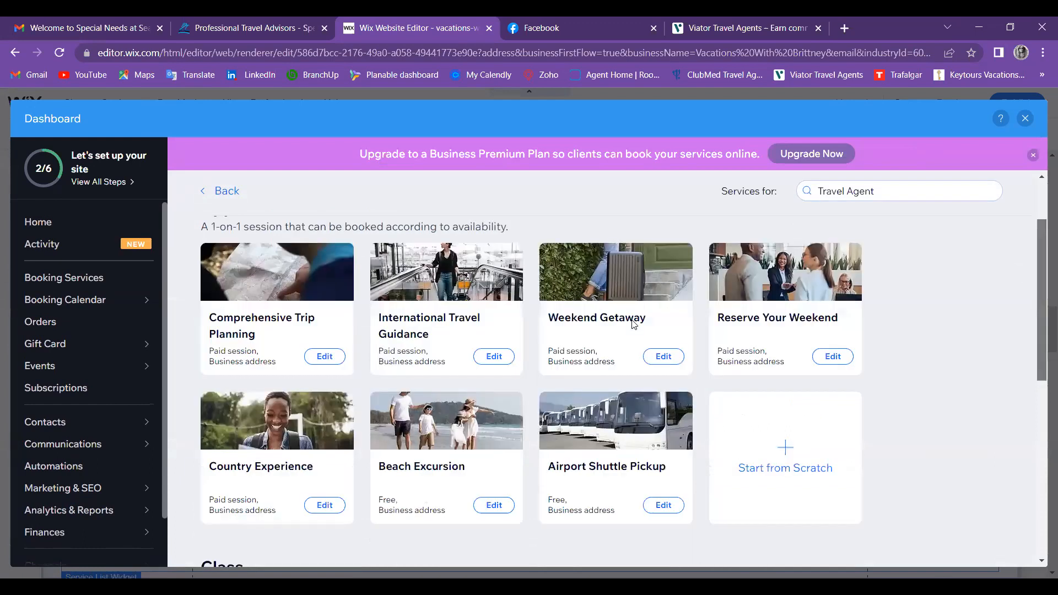
click(633, 324)
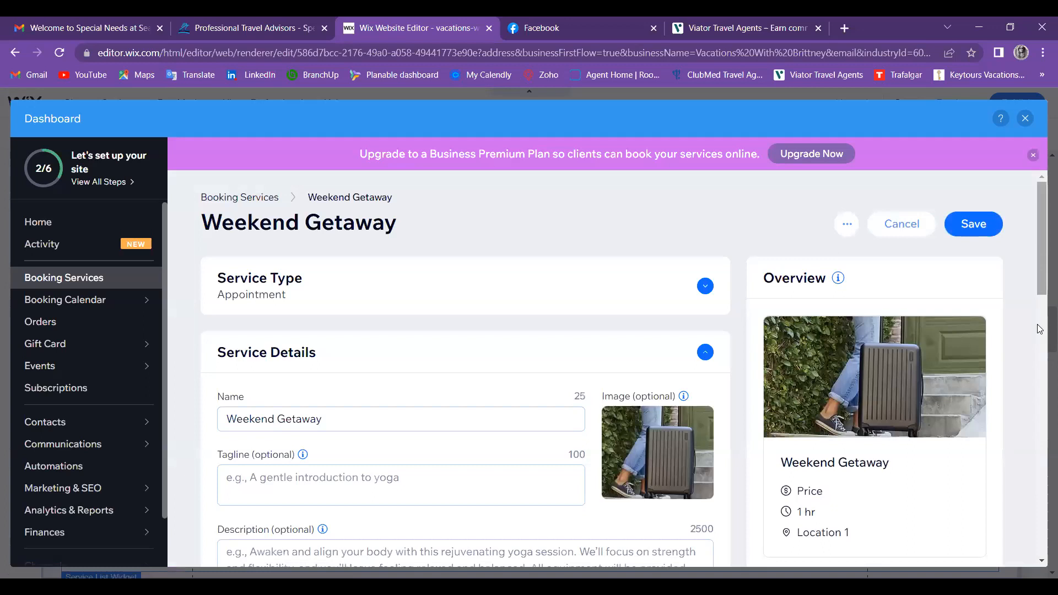
click(1039, 362)
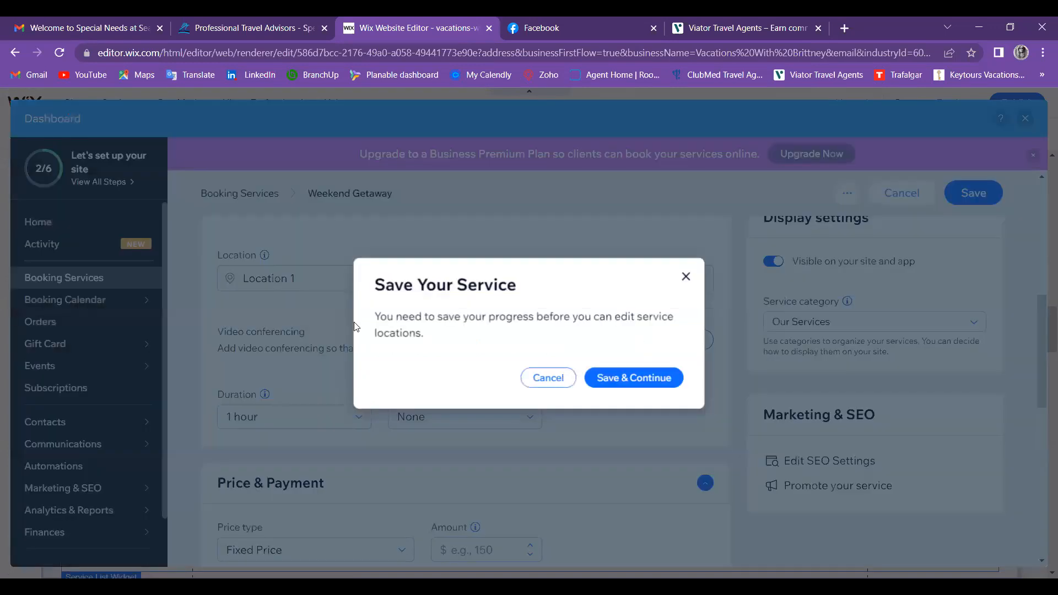
click(563, 379)
click(309, 284)
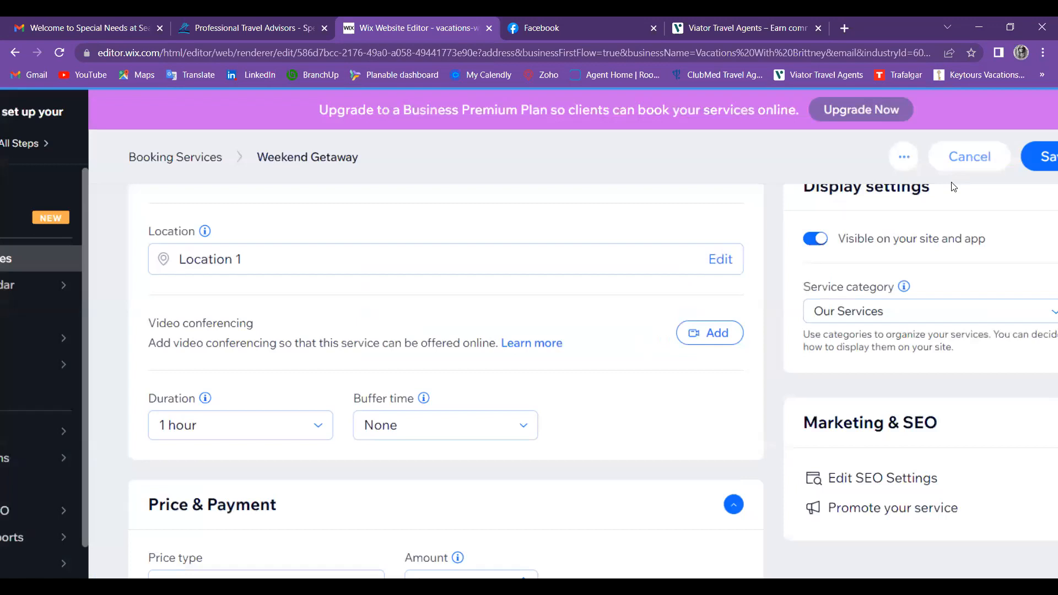
Step: Zoom the browser out, expand the Images section, and open the Service gallery image picker
click(1043, 52)
click(953, 184)
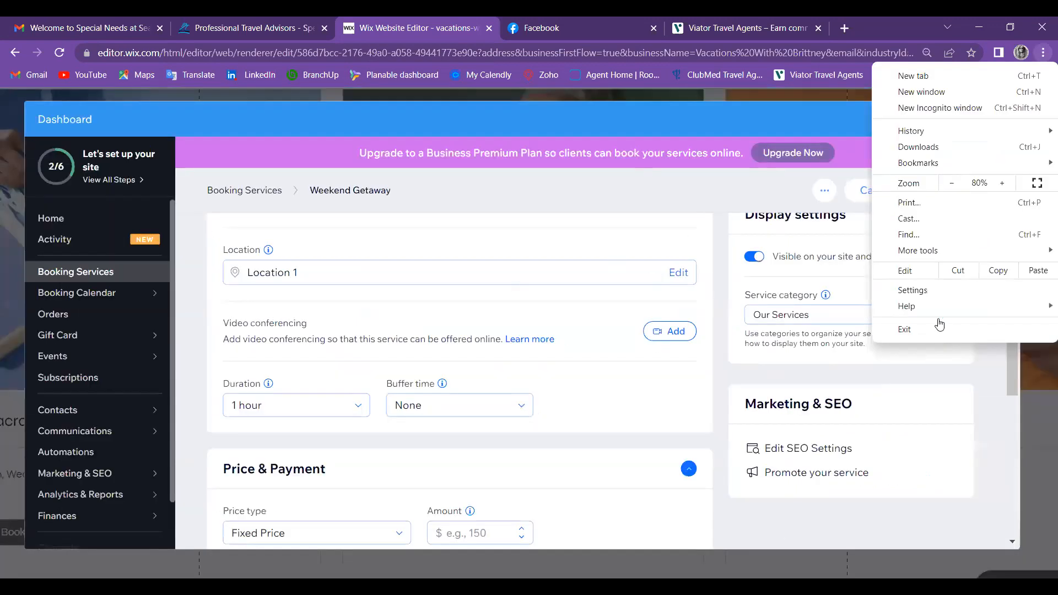
click(989, 353)
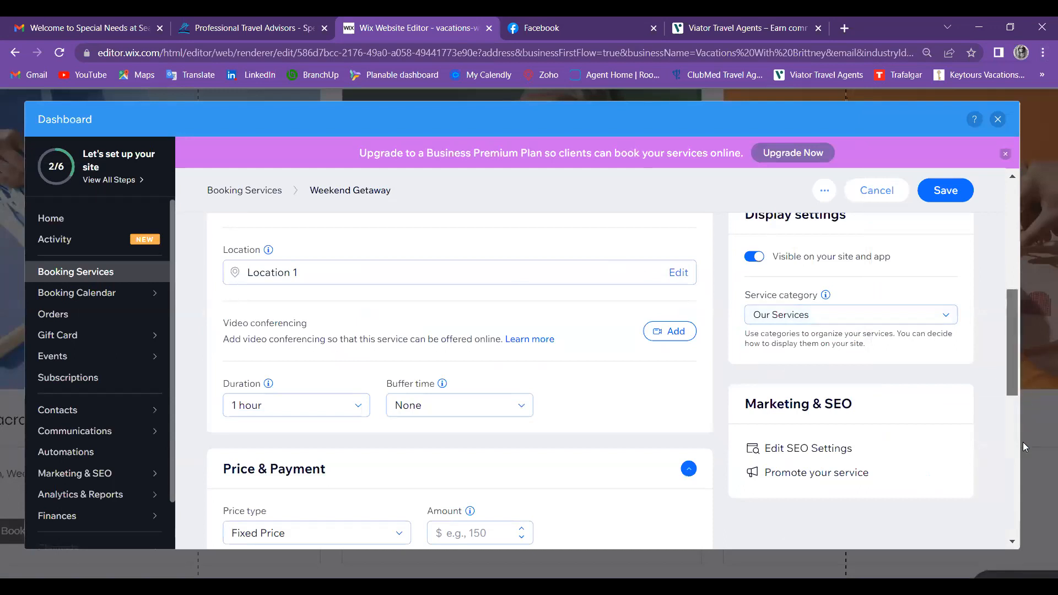
scroll(1023, 442, down, 1)
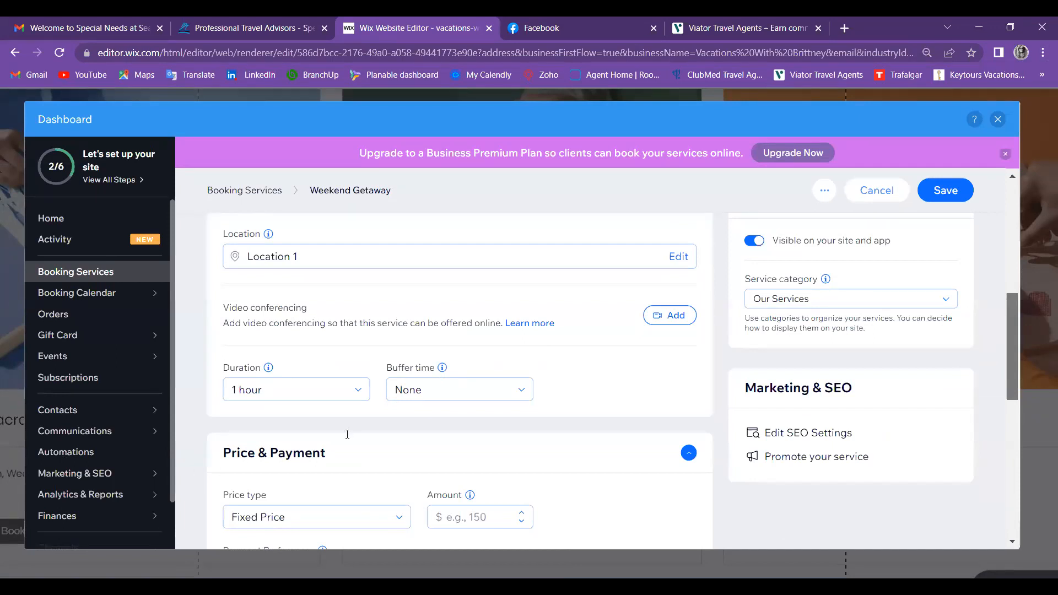
scroll(347, 433, down, 10)
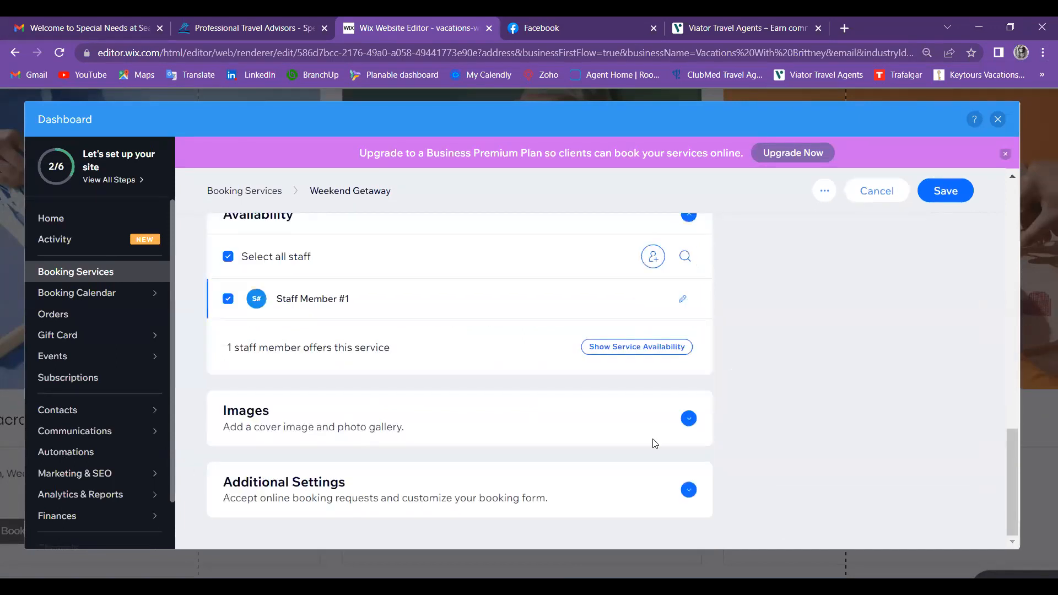
click(688, 419)
scroll(693, 422, down, 4)
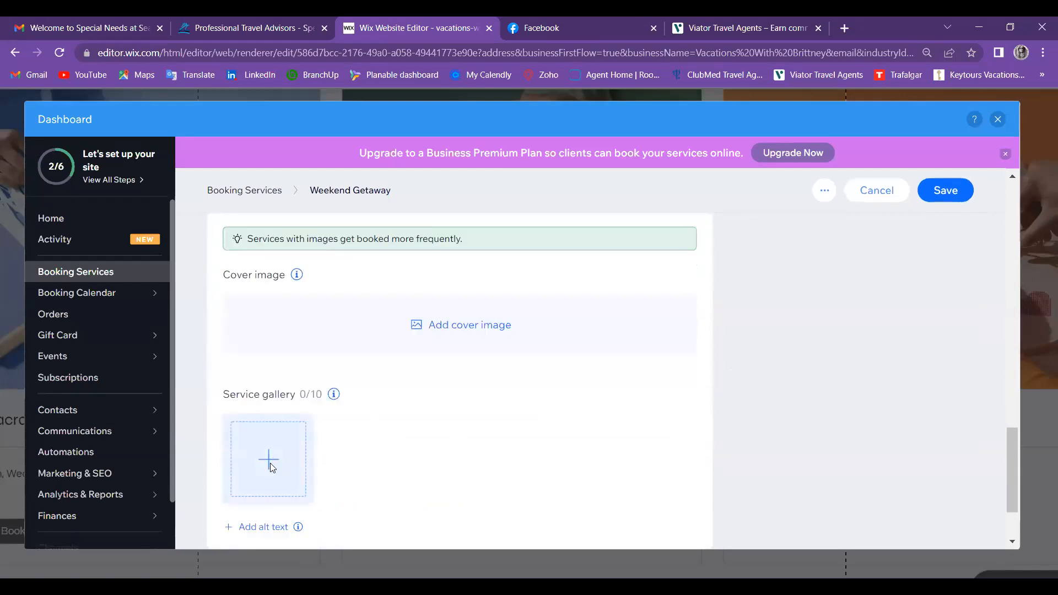
click(271, 467)
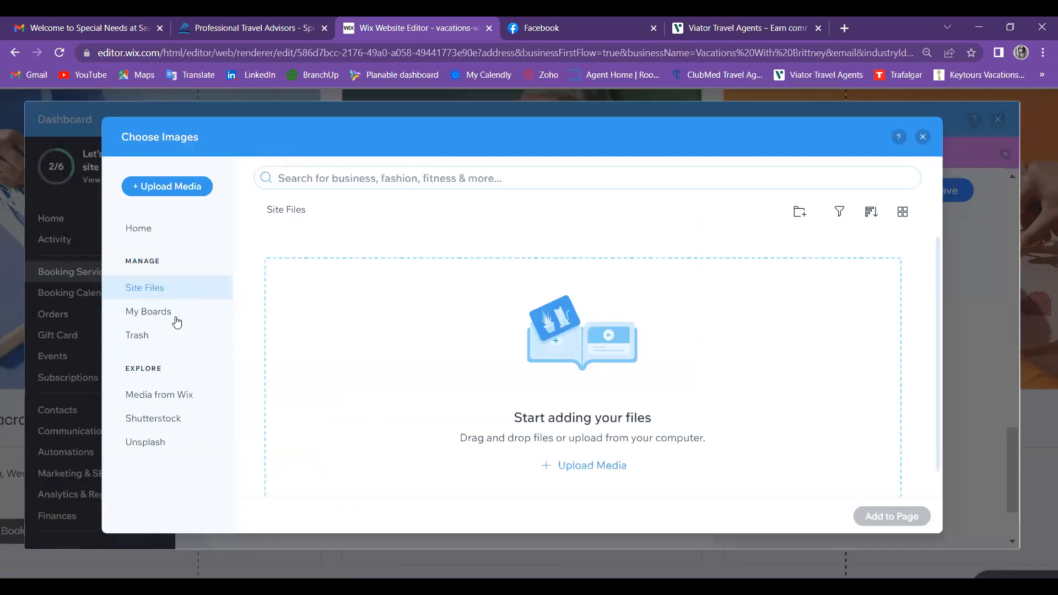
Step: Add the pool lounger photo from Media from Wix to the service gallery and save
click(148, 402)
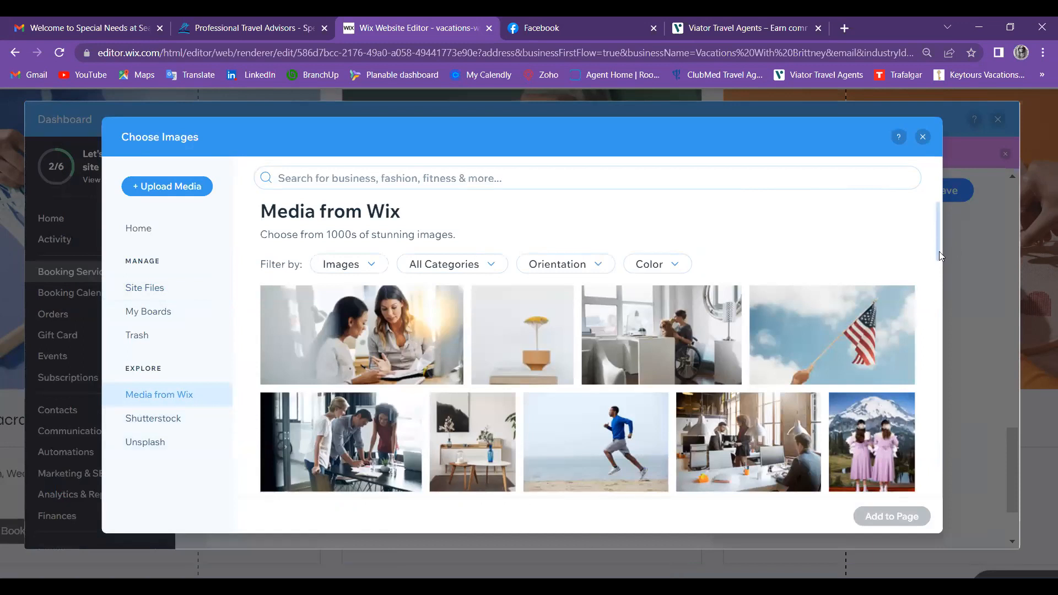
scroll(948, 286, down, 1)
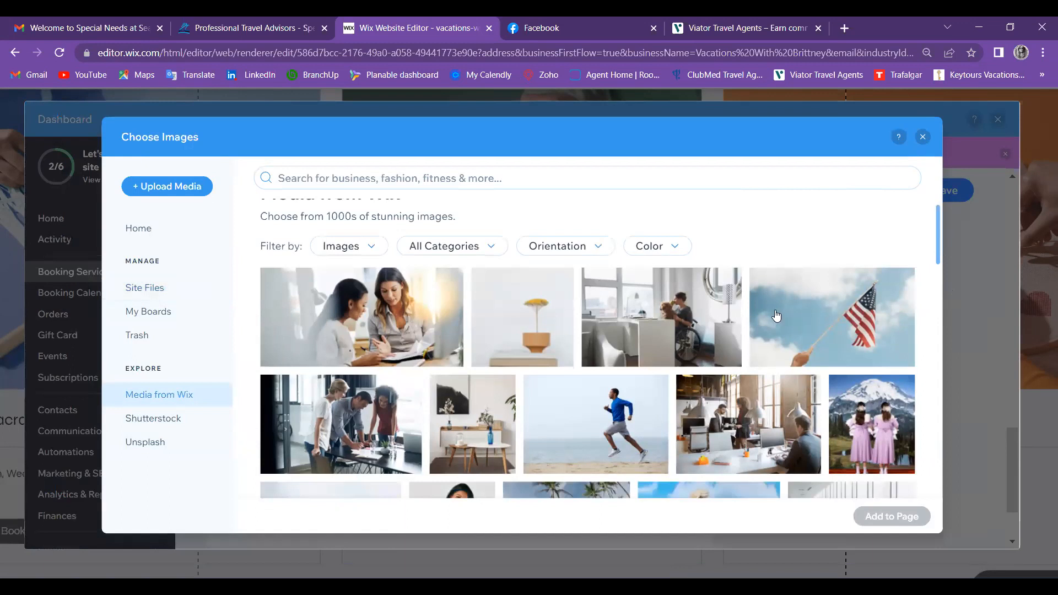
scroll(776, 315, down, 5)
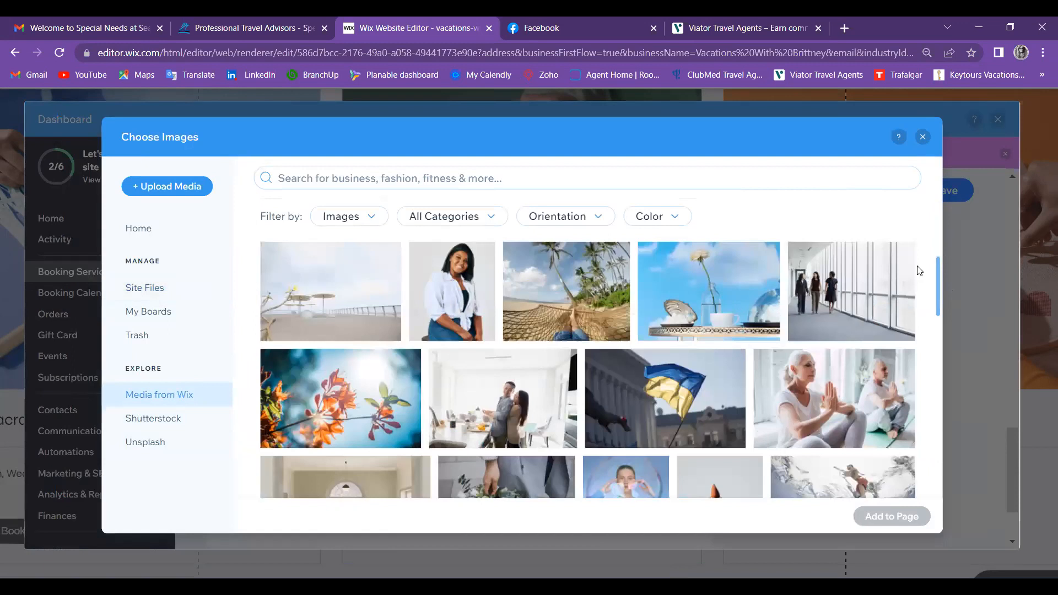
scroll(939, 285, down, 1)
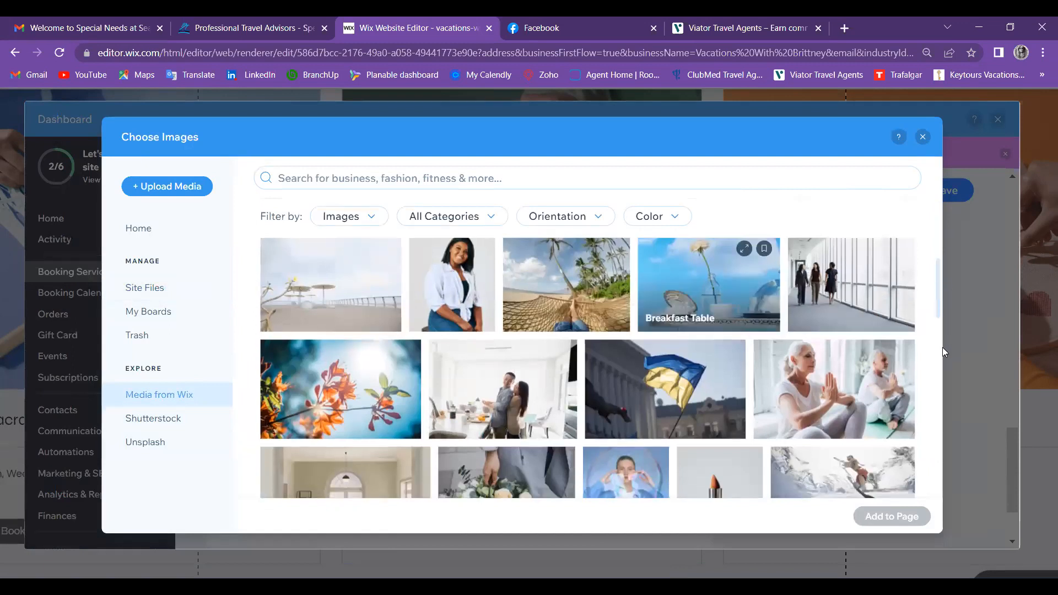
scroll(942, 347, down, 3)
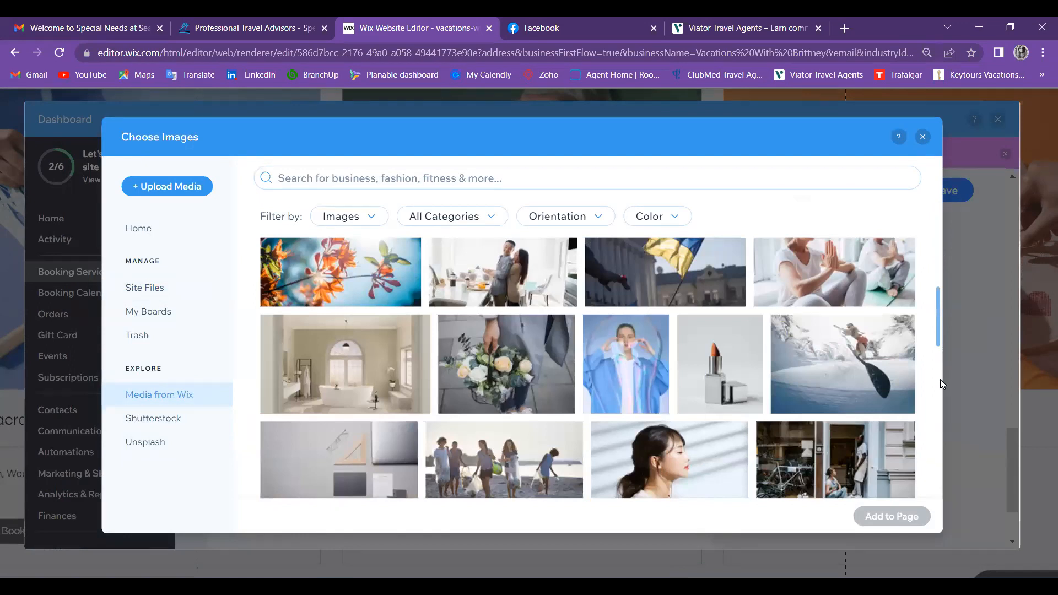
scroll(940, 383, down, 3)
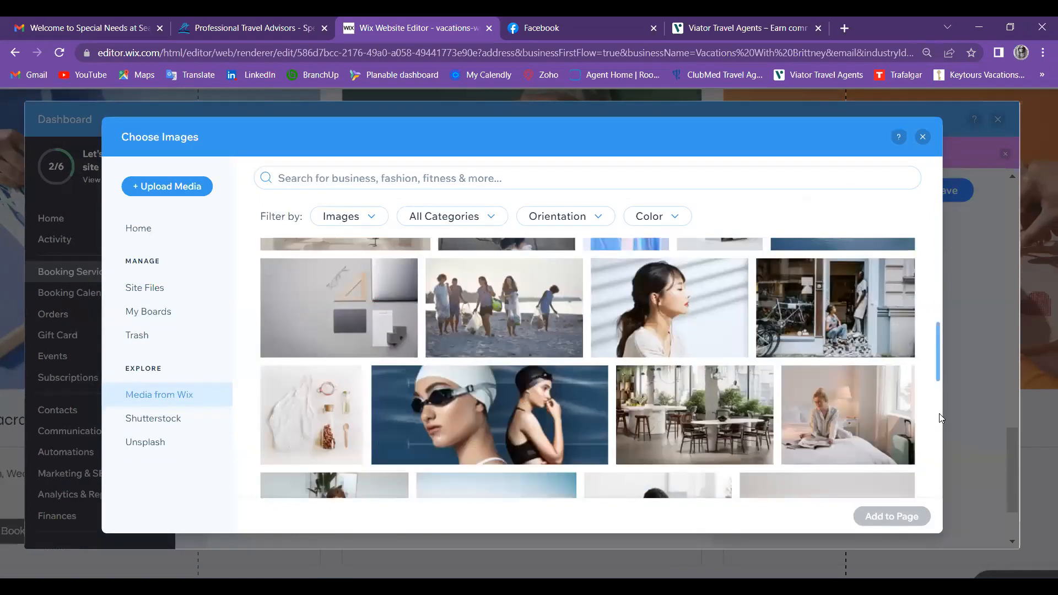
scroll(939, 429, down, 4)
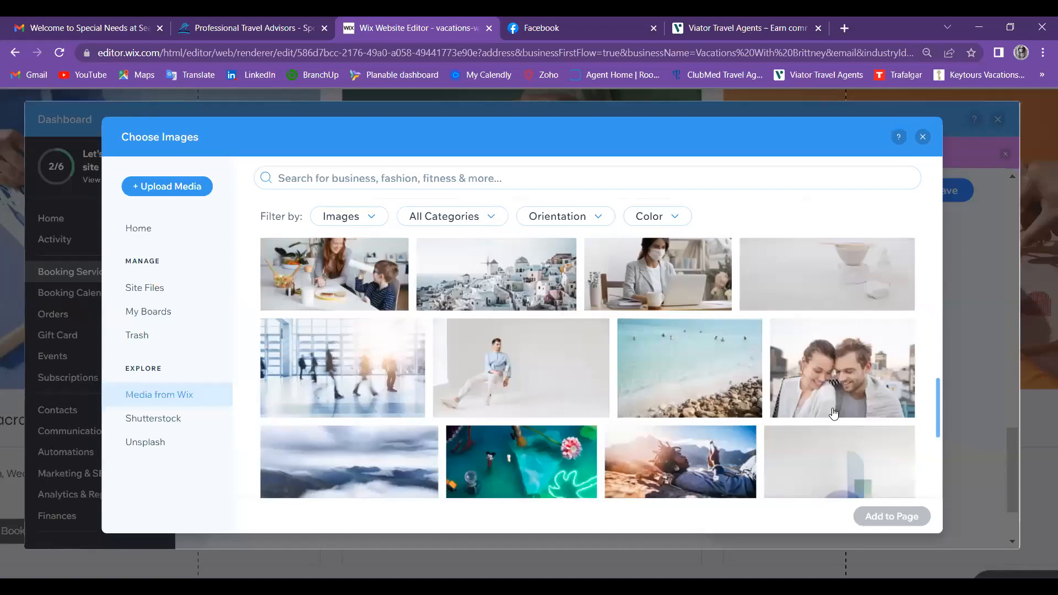
scroll(848, 435, down, 4)
click(670, 331)
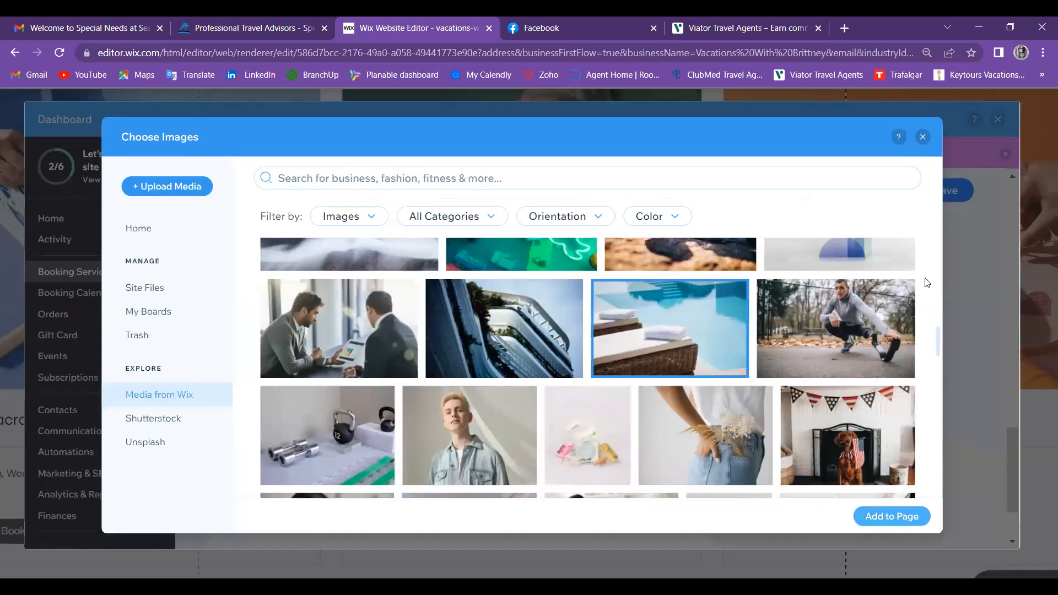
click(882, 519)
click(944, 192)
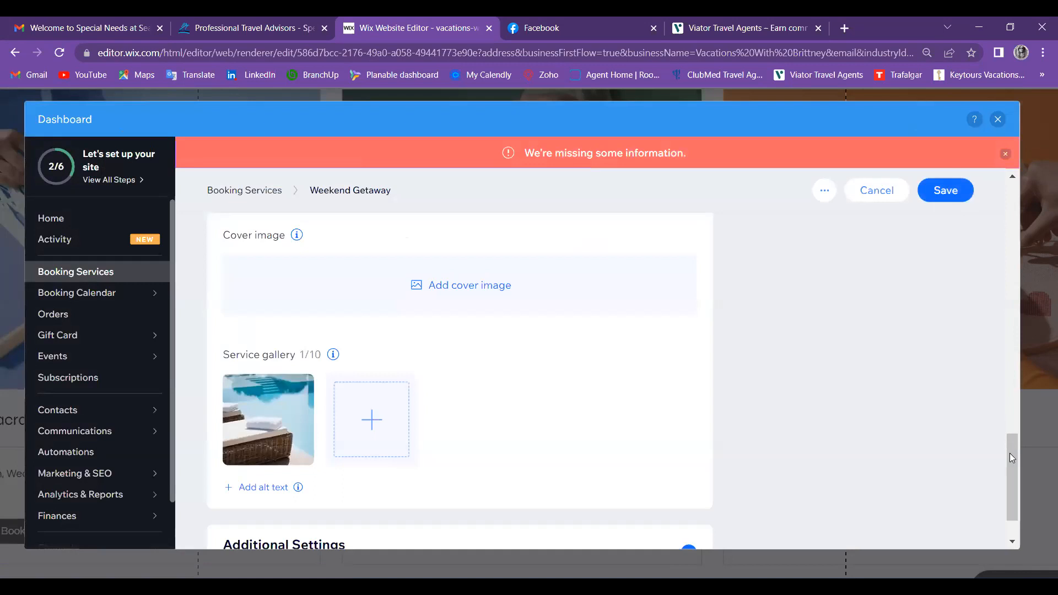
Step: Enter 50 as the Price & Payment amount, correcting the mistyped value
drag(1009, 453, 1012, 415)
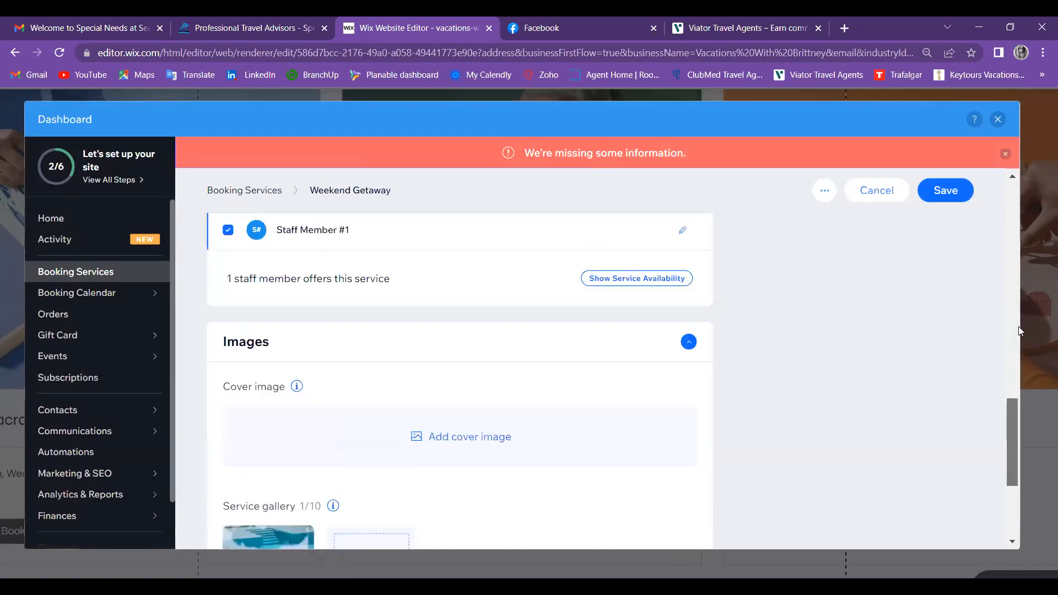
scroll(827, 353, up, 5)
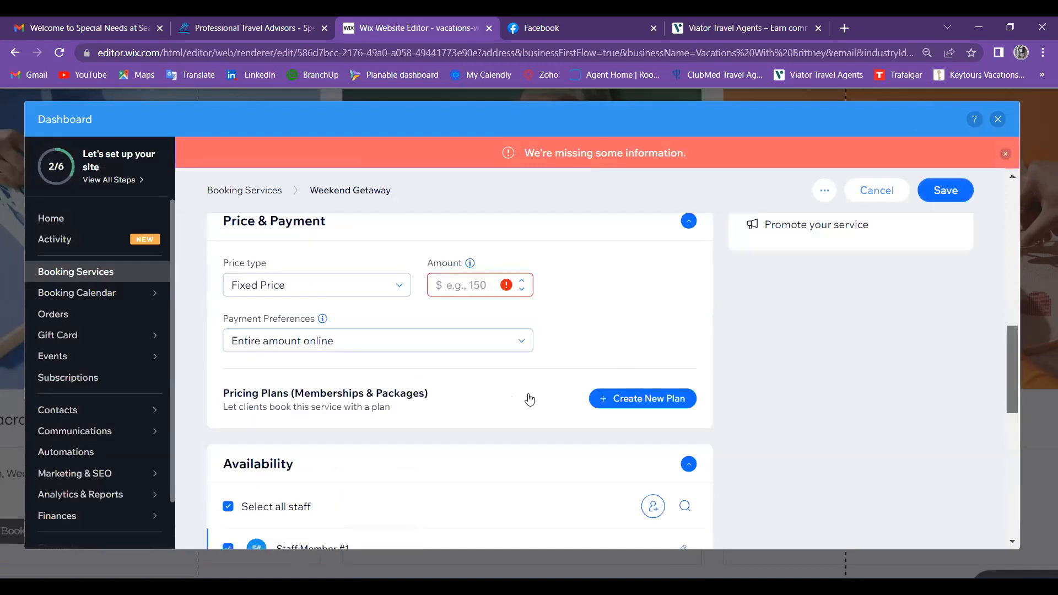
scroll(529, 399, up, 2)
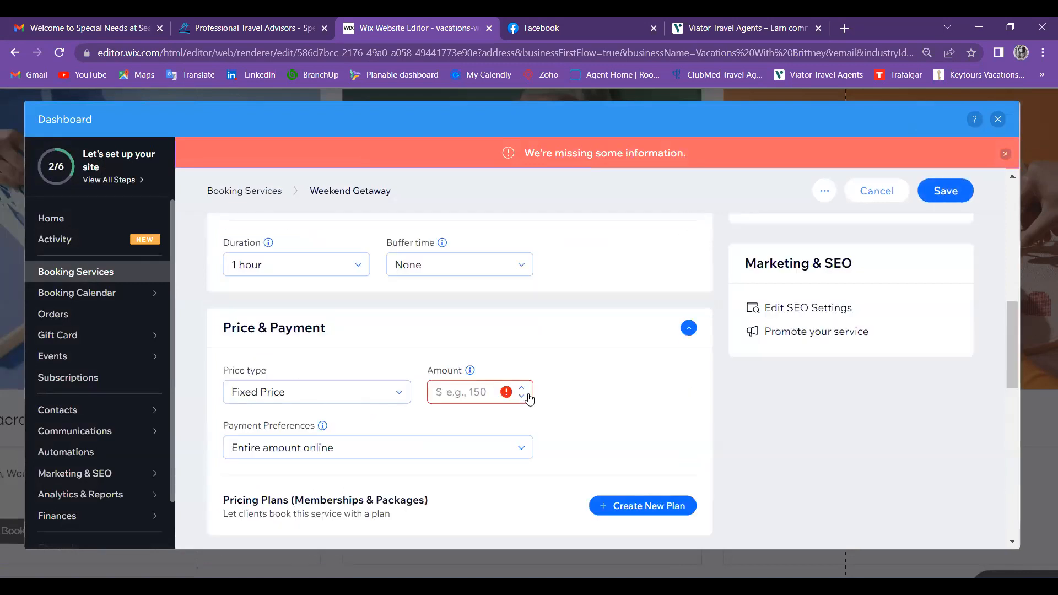
click(457, 391)
text(1)
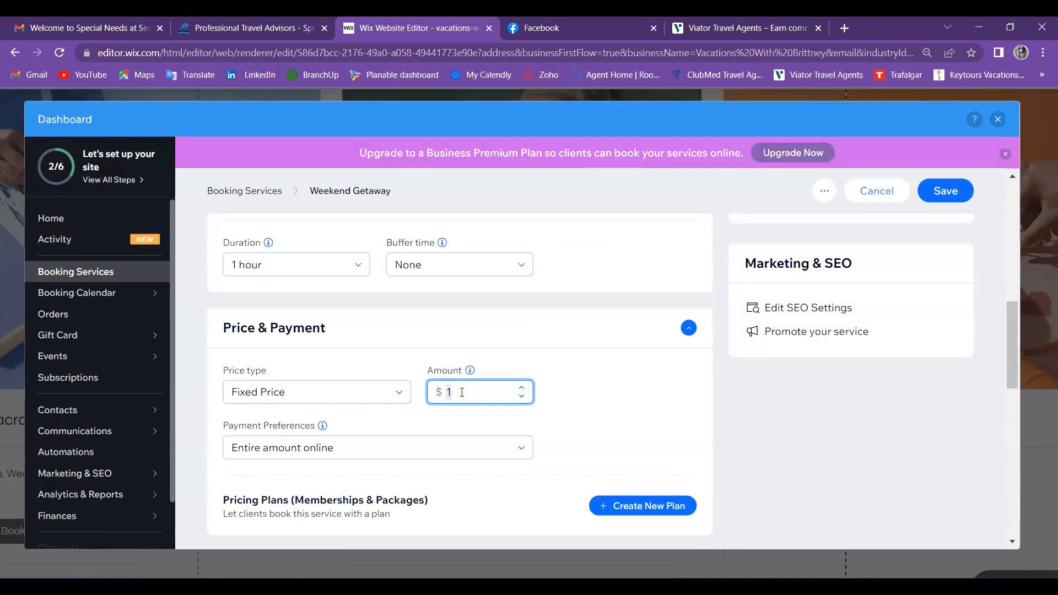
text(0)
click(941, 199)
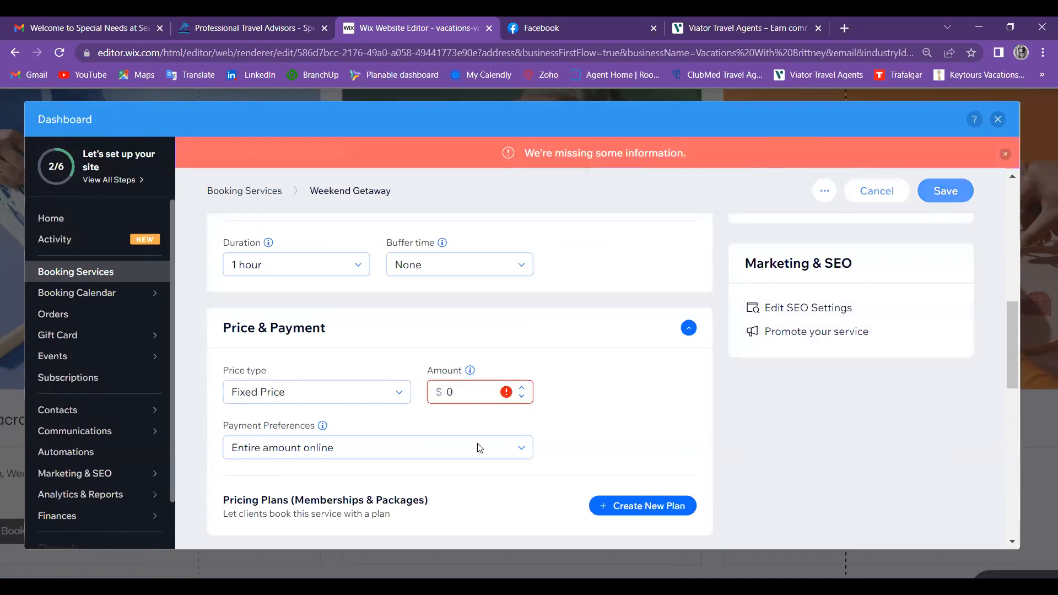
click(463, 391)
key(BackSpace)
text(50)
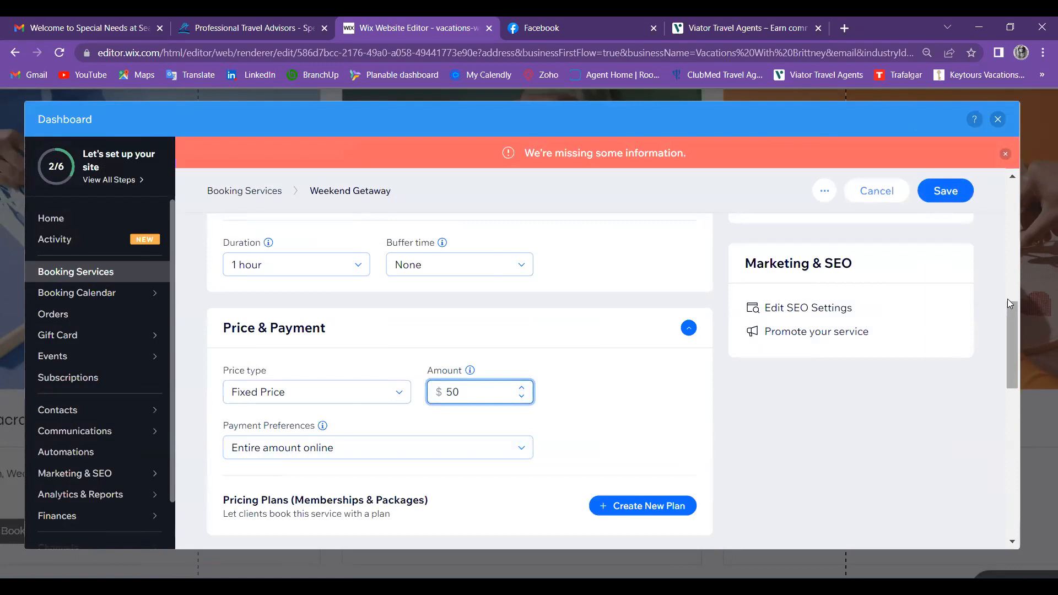
drag(1008, 300, 1008, 283)
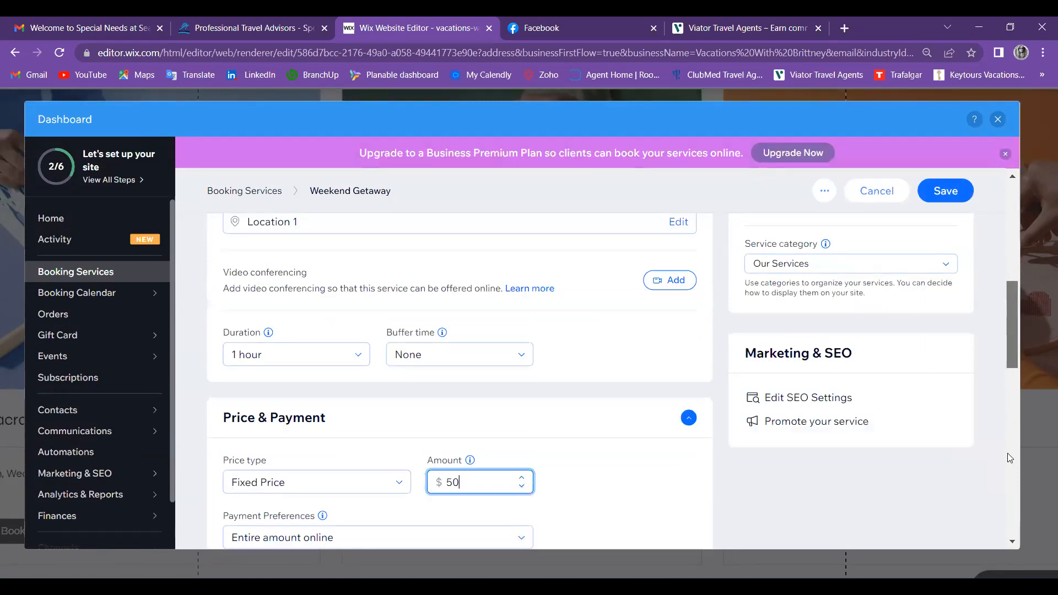
scroll(1008, 454, up, 3)
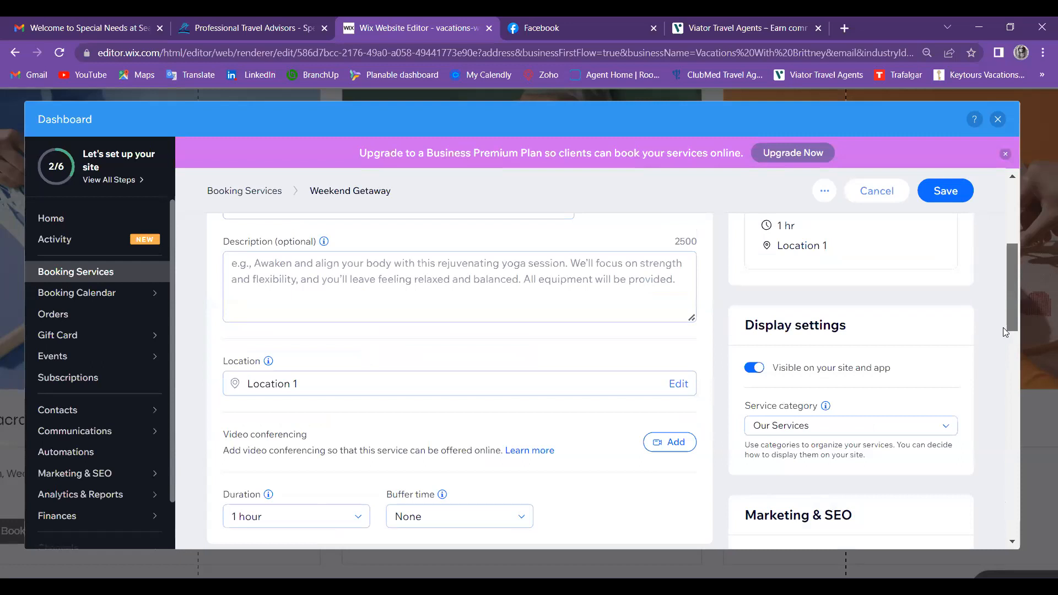
scroll(984, 206, down, 10)
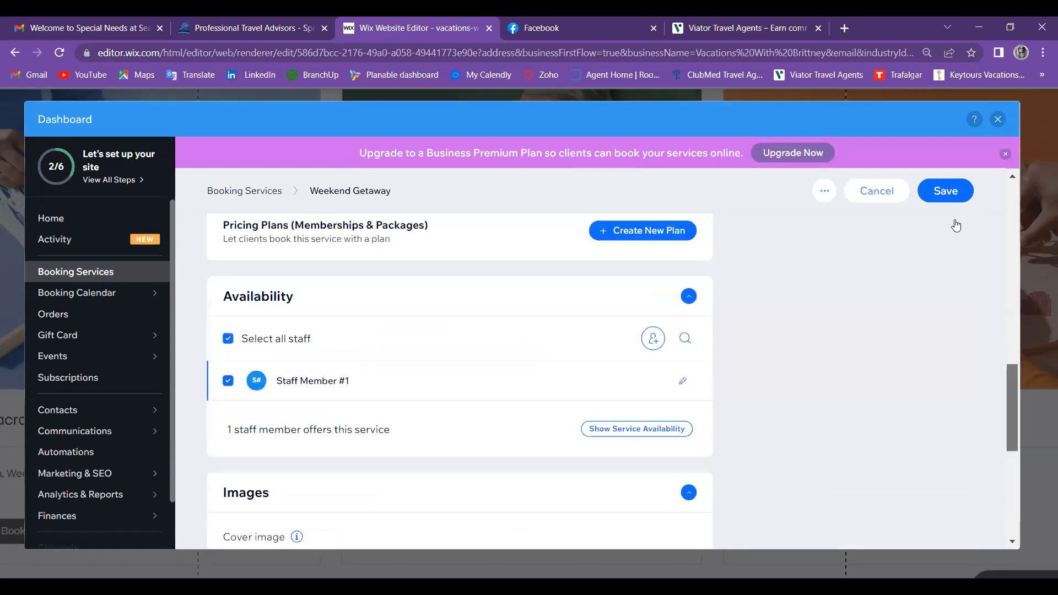
scroll(956, 226, up, 15)
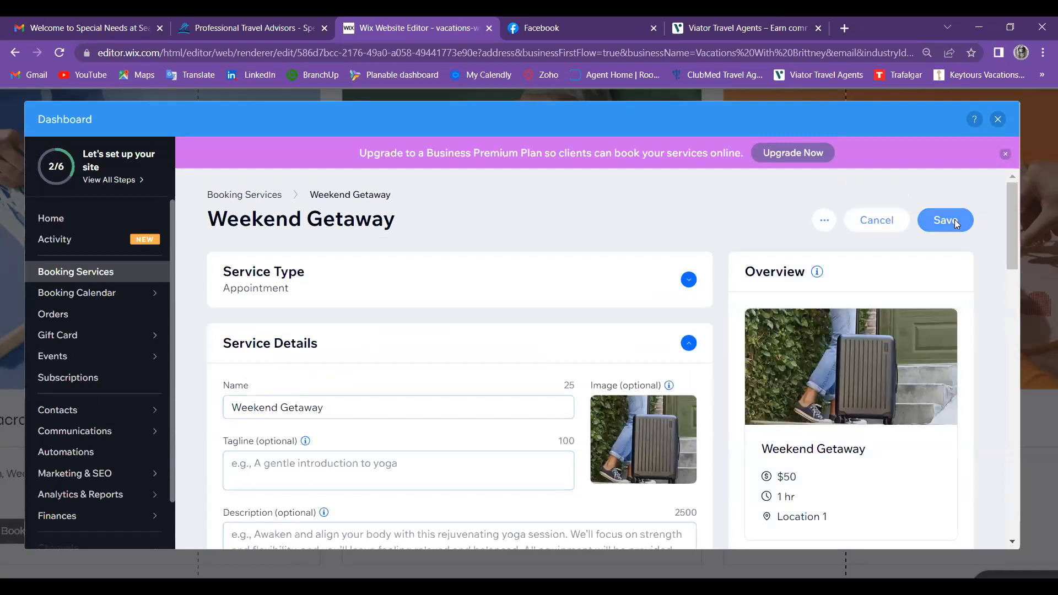
Step: Save Weekend Getaway and dismiss the 'Start Taking Bookings Online' upgrade pop-up
click(945, 220)
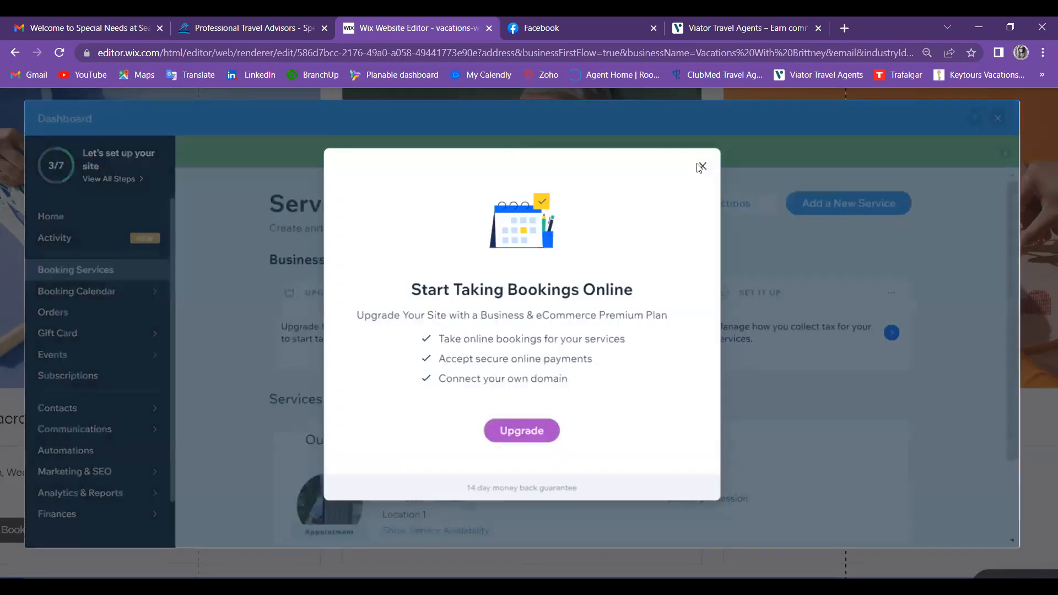
click(991, 244)
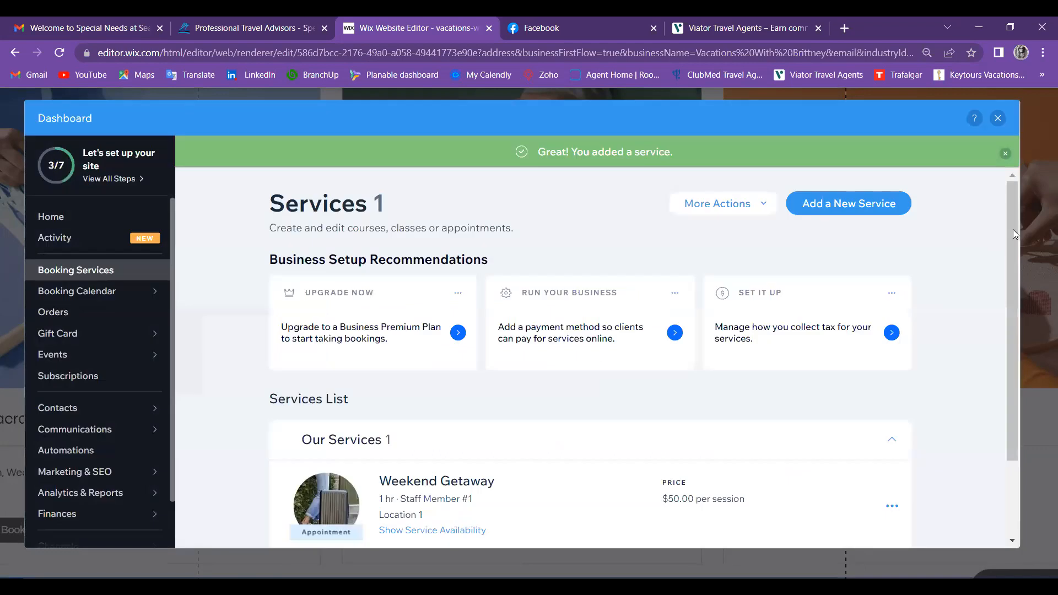
scroll(1013, 229, down, 3)
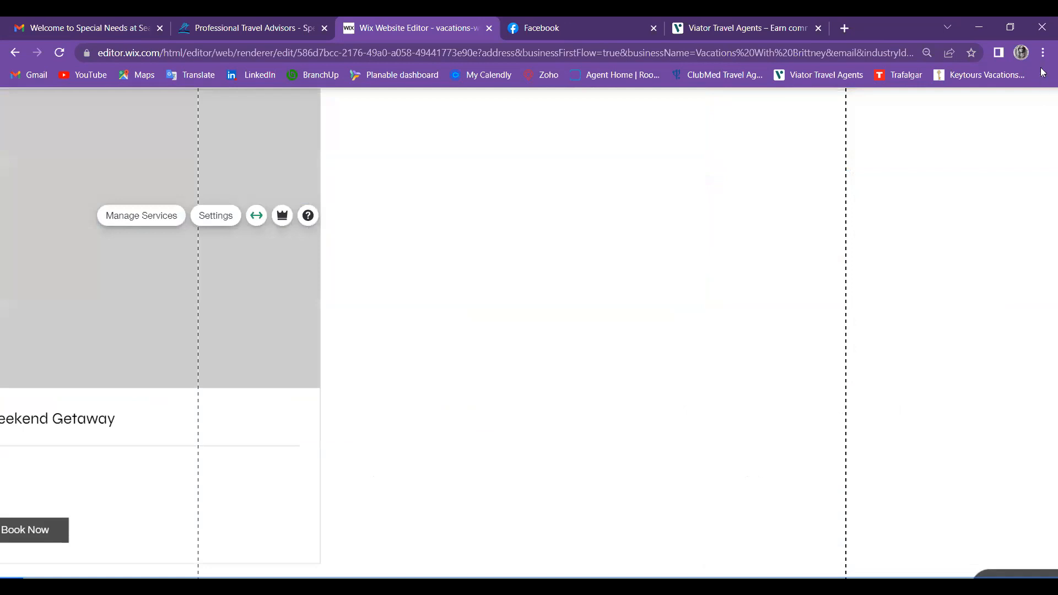
Step: Set Chrome's zoom to 67% to preview the Weekend Getaway card with its $50 price
click(1043, 54)
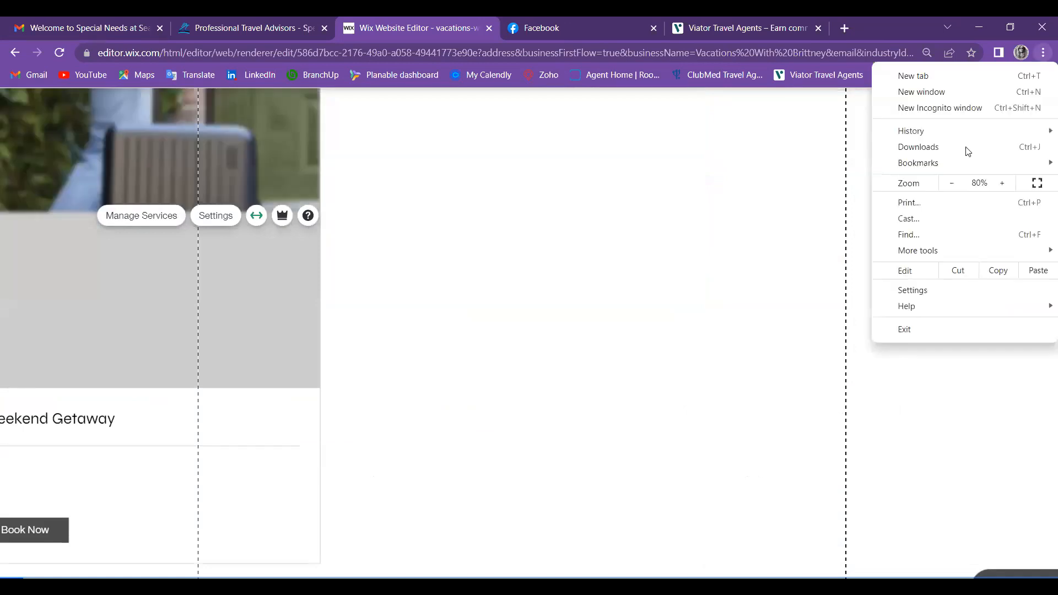
click(951, 184)
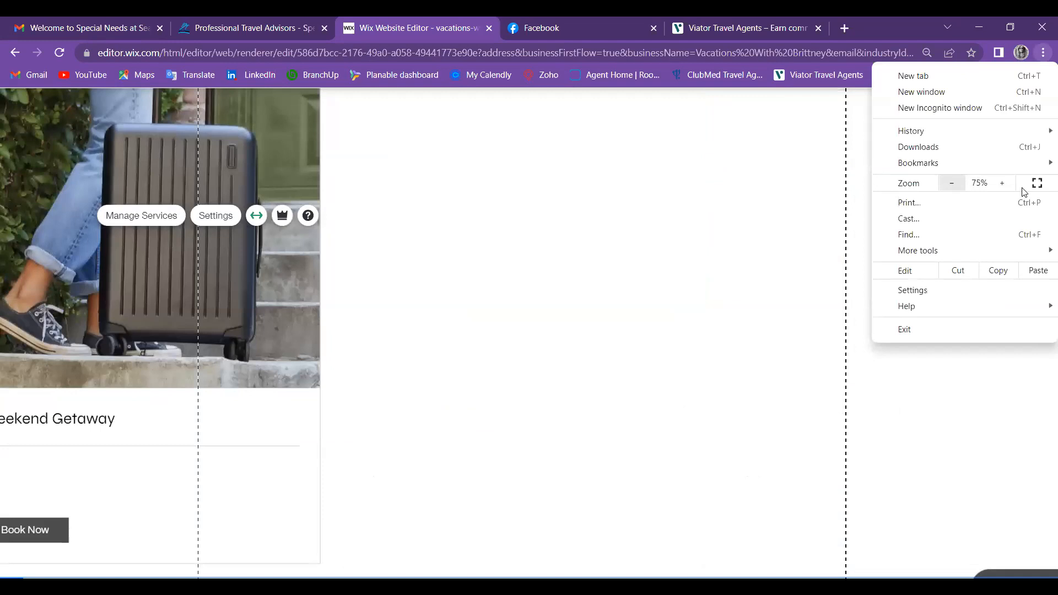
click(947, 184)
click(948, 187)
click(947, 187)
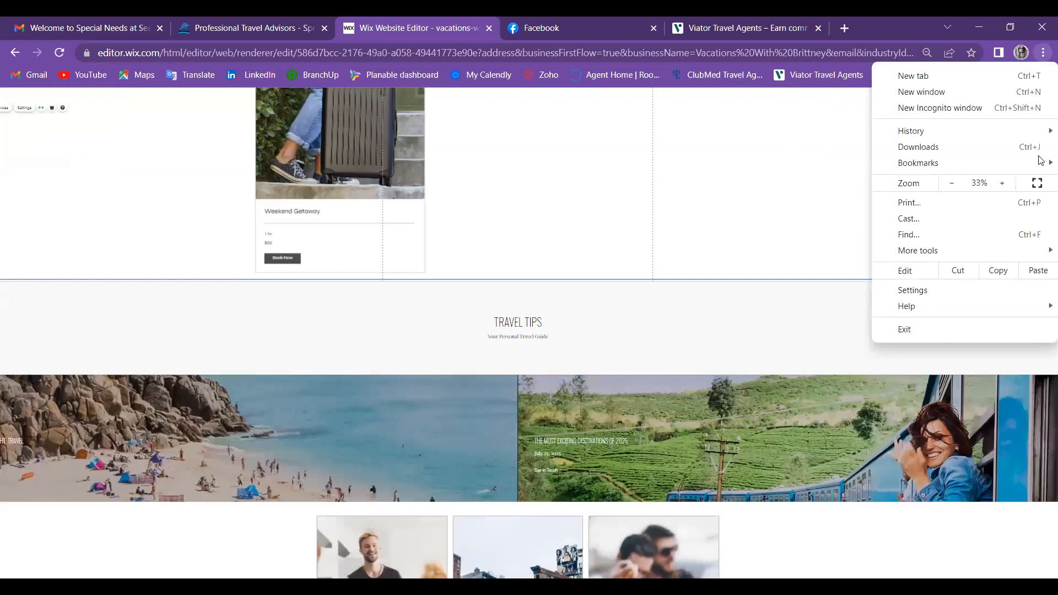
key(Escape)
click(1041, 127)
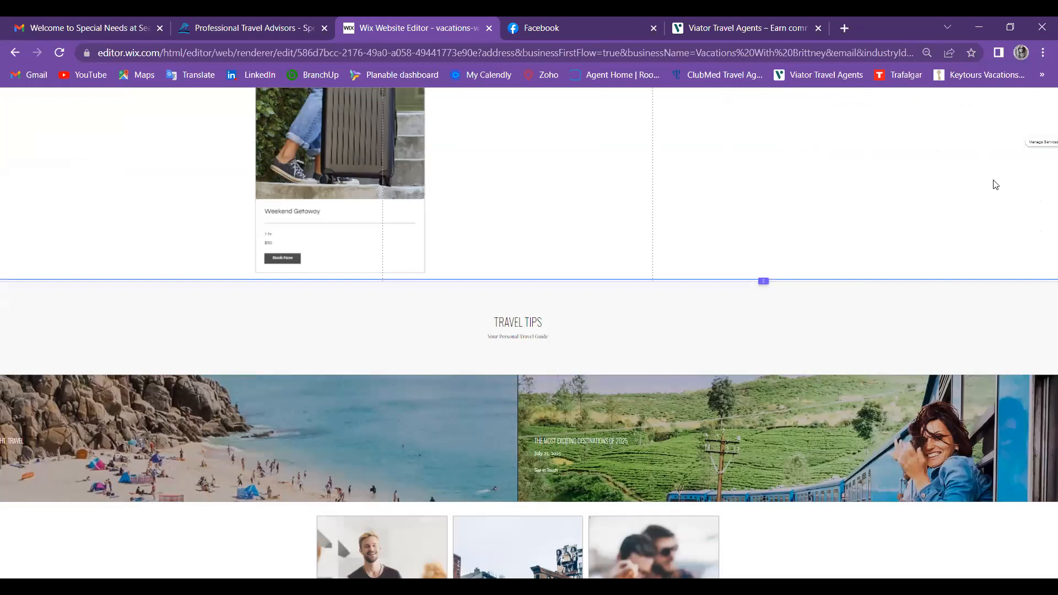
click(1009, 181)
click(1010, 180)
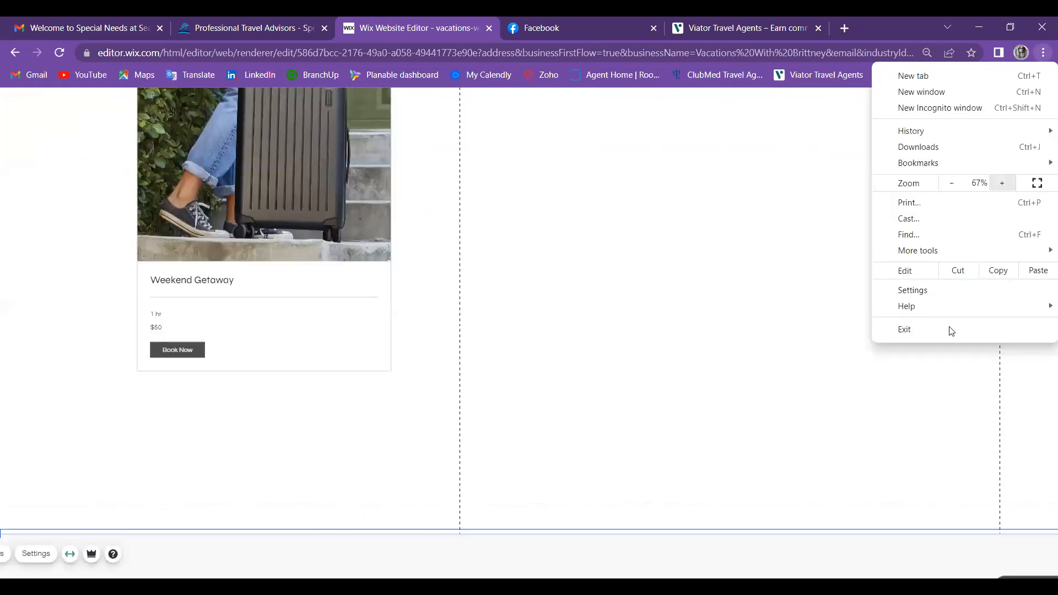
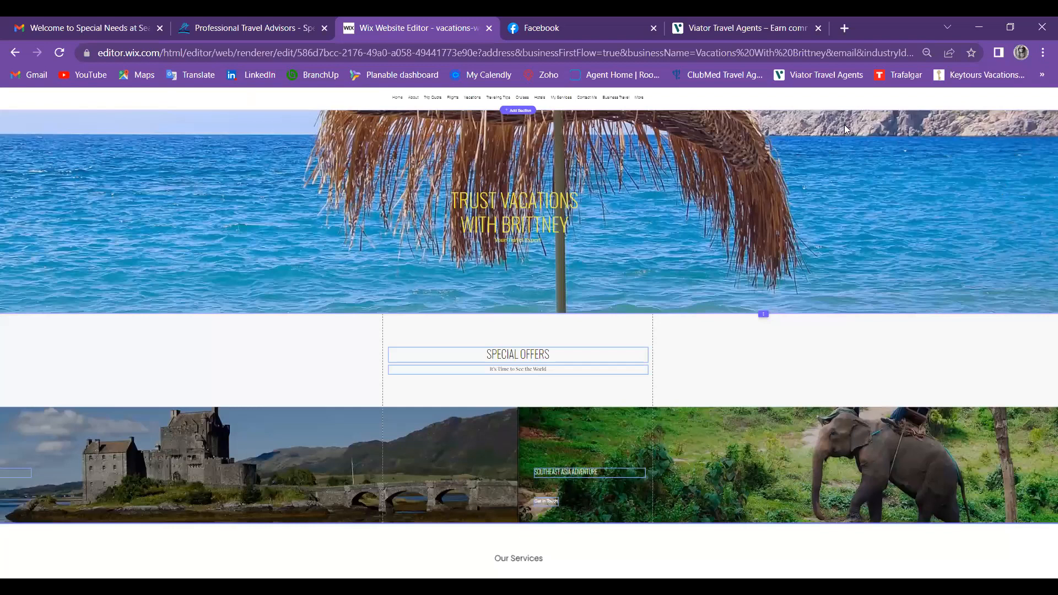
Step: Reset Chrome's page zoom to 100% so the site header and menu show at full size
click(1043, 53)
click(1001, 183)
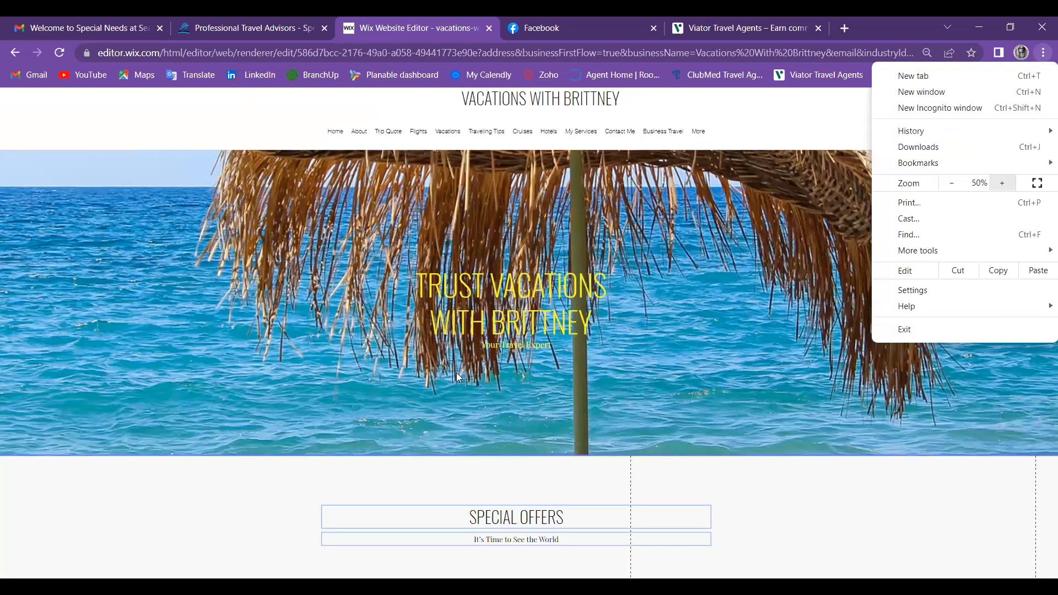
key(ctrl+0)
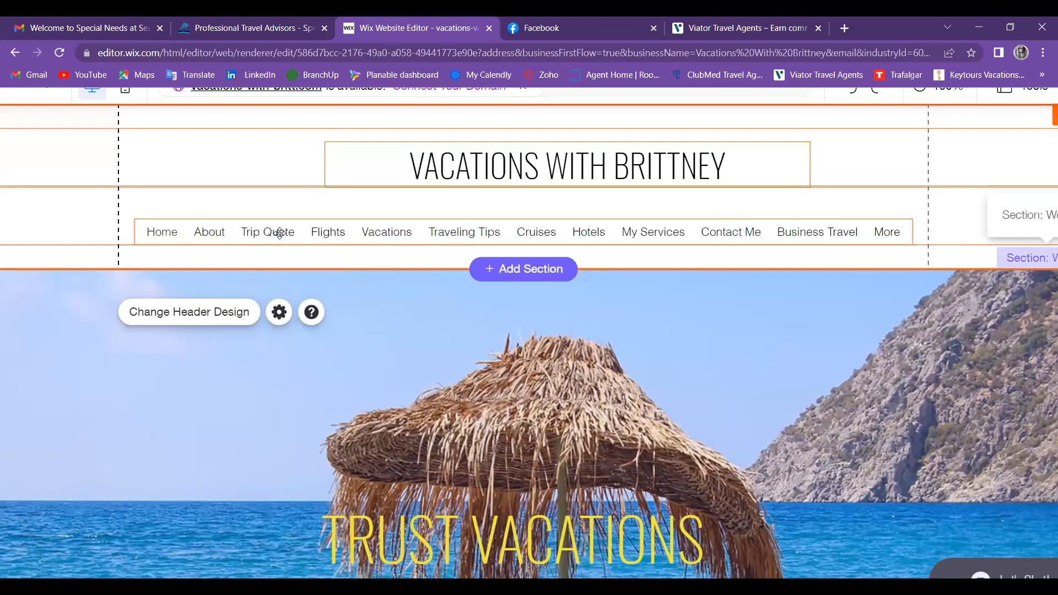
Step: Select the site's navigation menu and switch the browser to full screen with F11
click(586, 314)
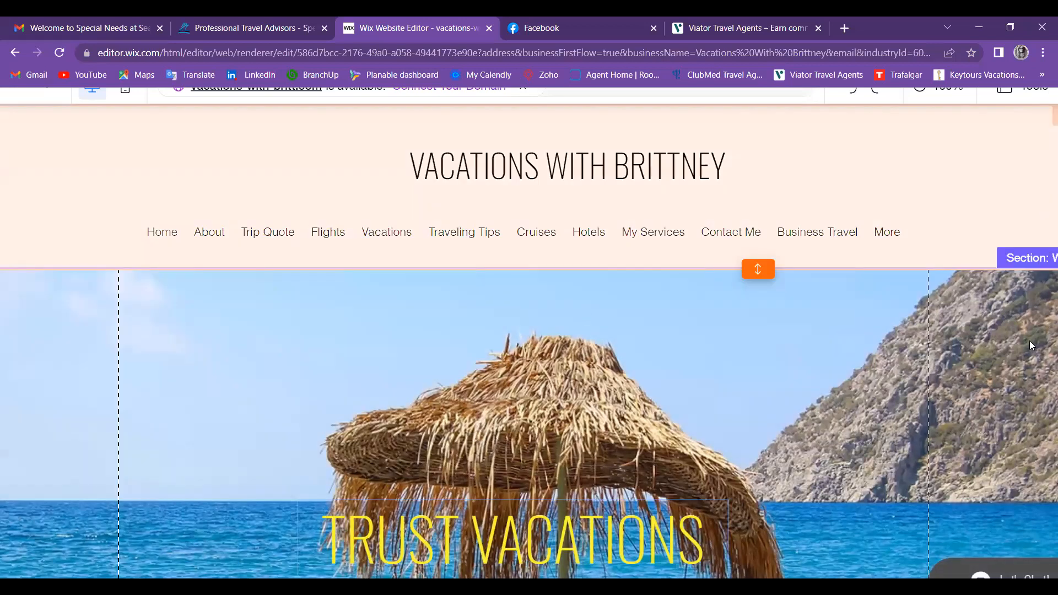
click(1028, 143)
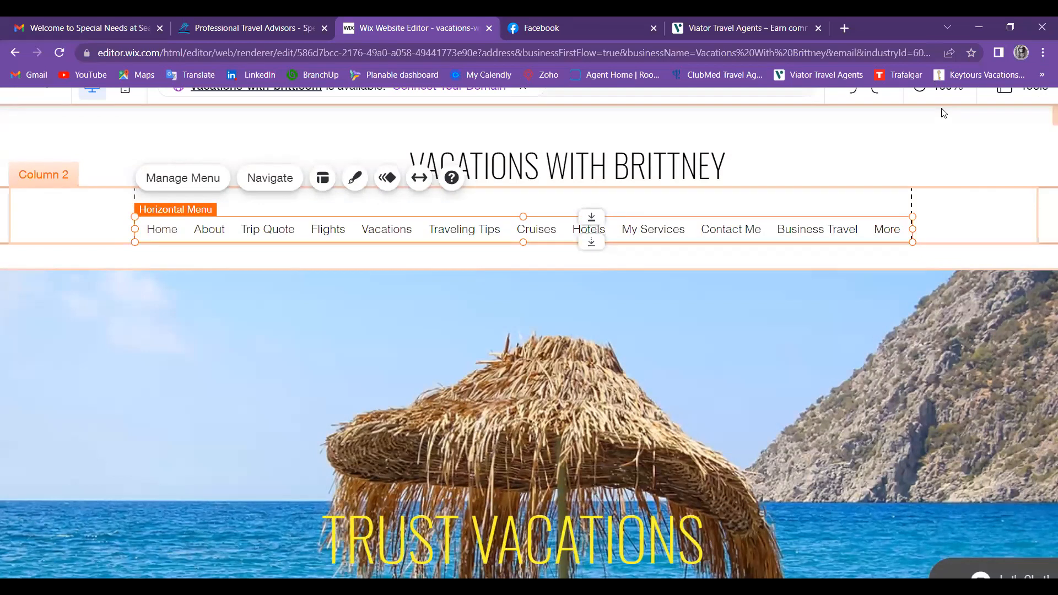
key(F11)
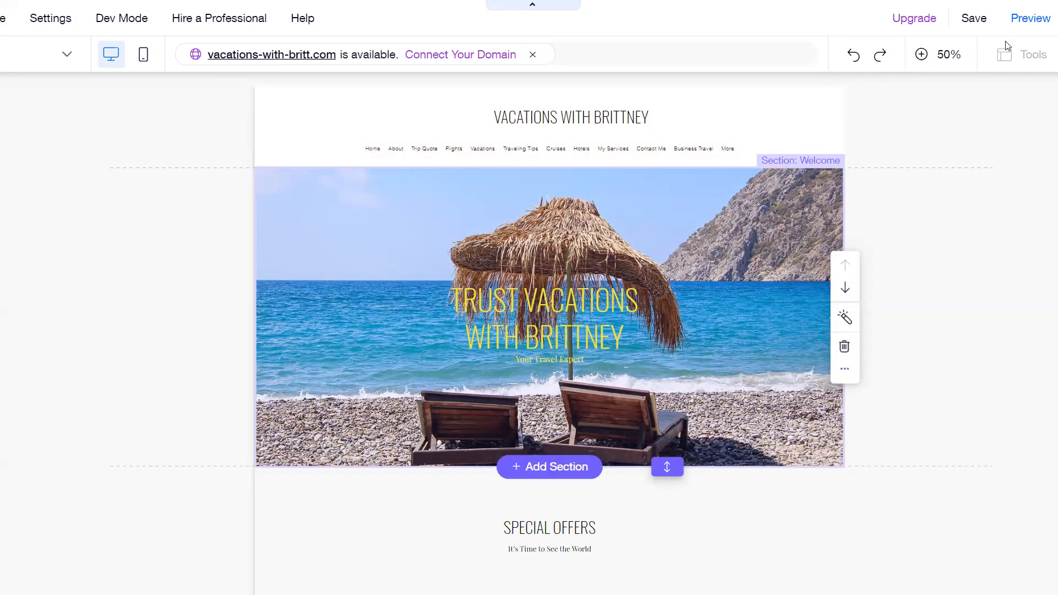
Step: Save the site on the free Wix.com domain ending in vacations-with-britt
click(974, 18)
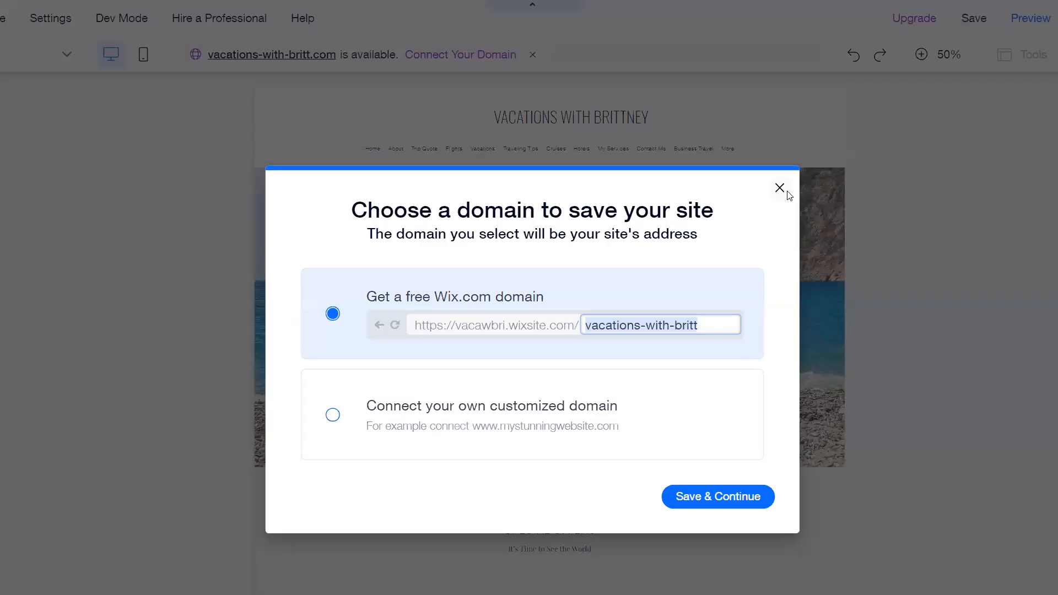
click(782, 188)
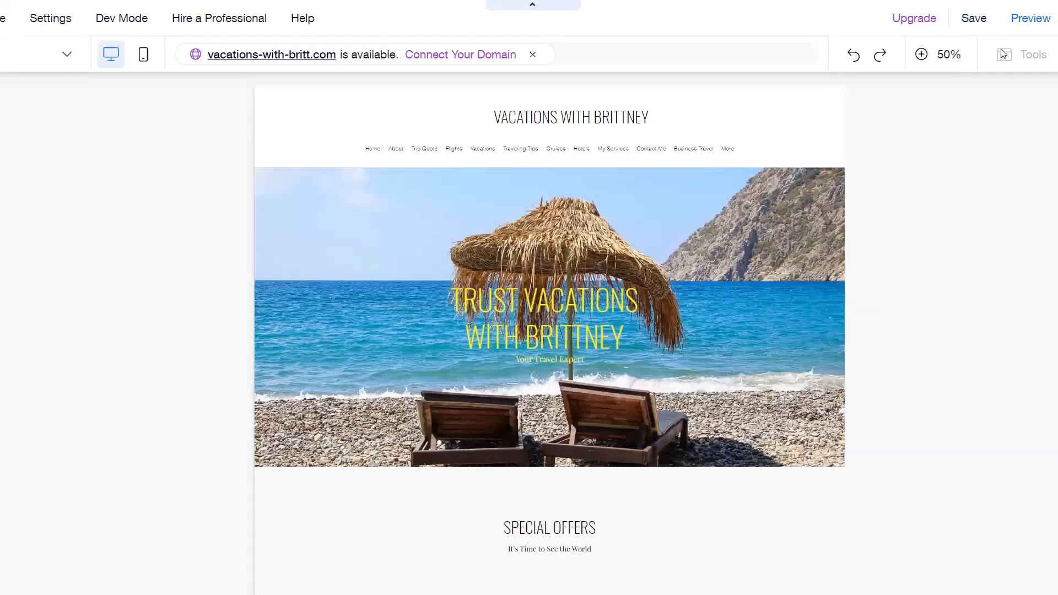
click(973, 20)
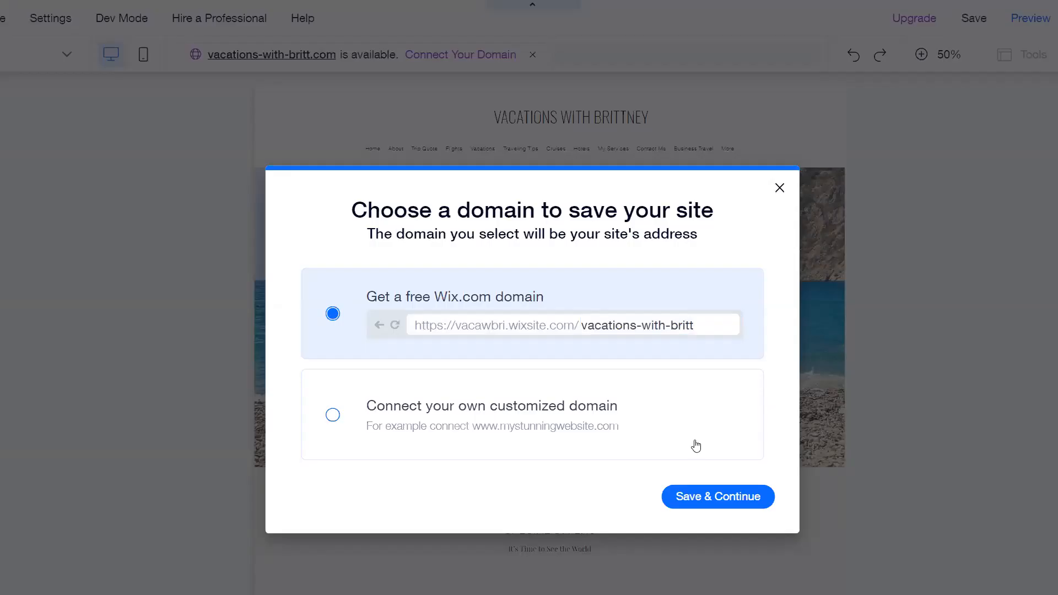
click(683, 502)
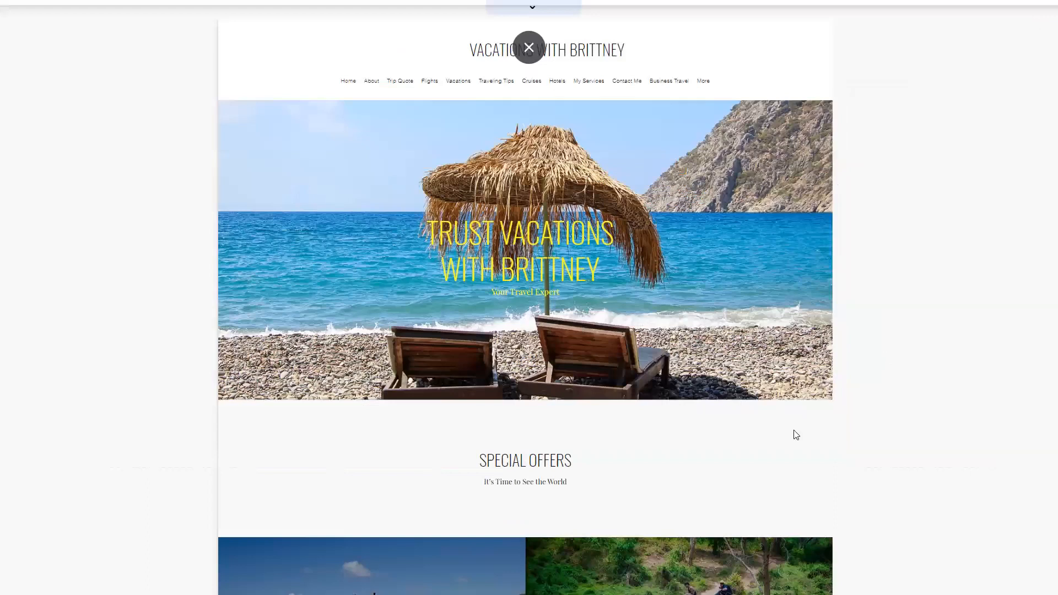
Step: Leave the zoomed-out overview and scroll the preview down to the Special Offers tour tiles
click(749, 506)
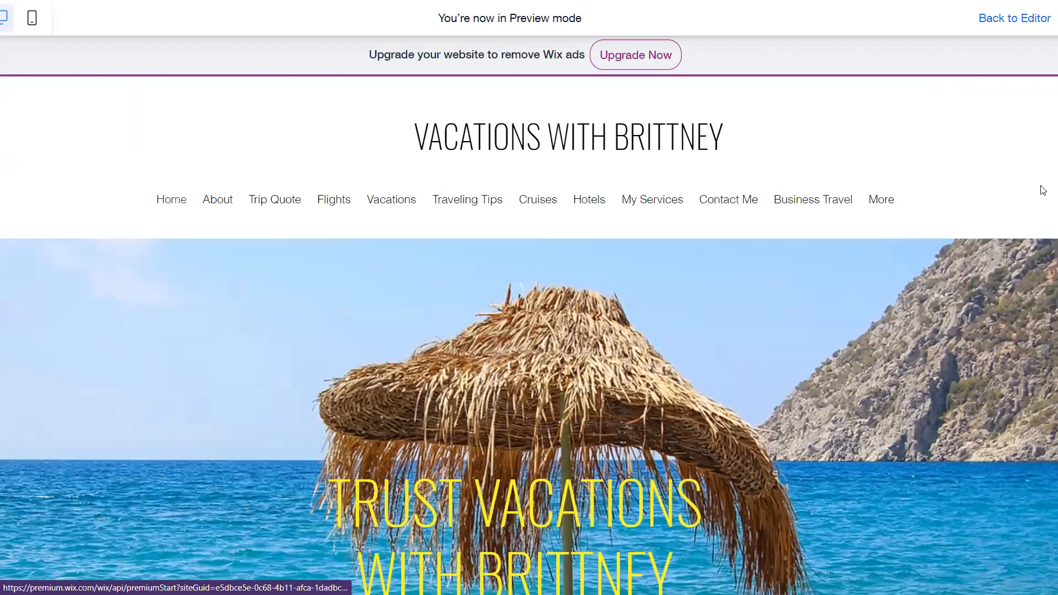
scroll(1042, 190, down, 10)
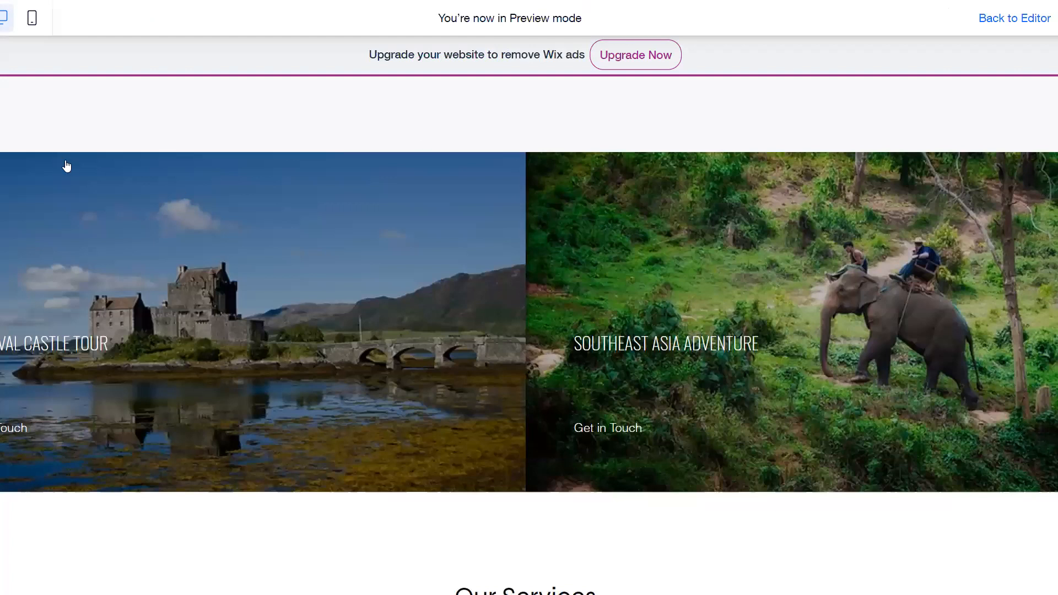
scroll(65, 164, down, 3)
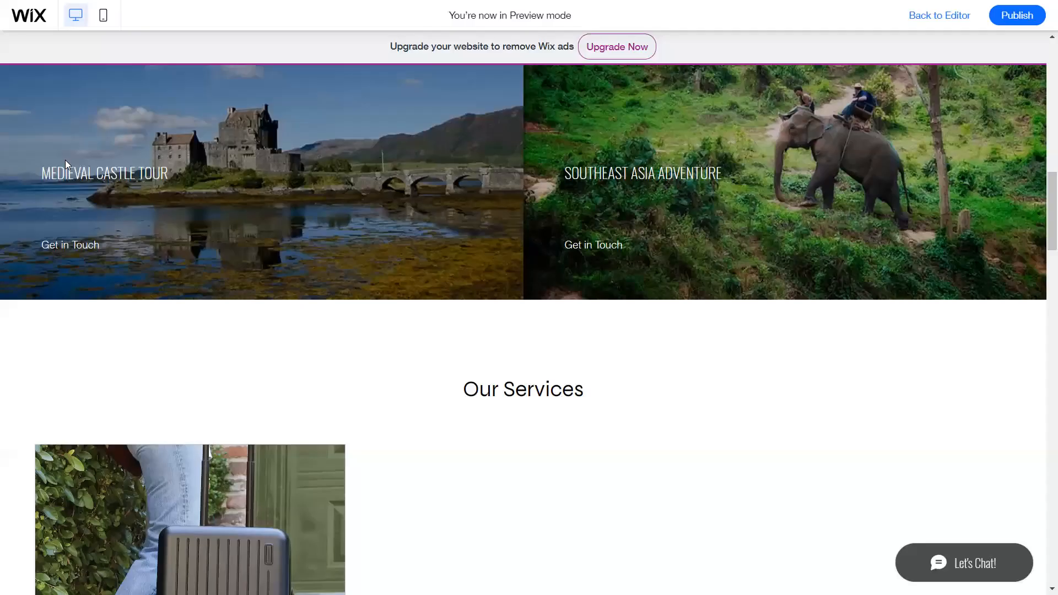
Step: Follow the Medieval Castle Tour tile to Viator, exit full screen, and close the Viator tab
click(65, 164)
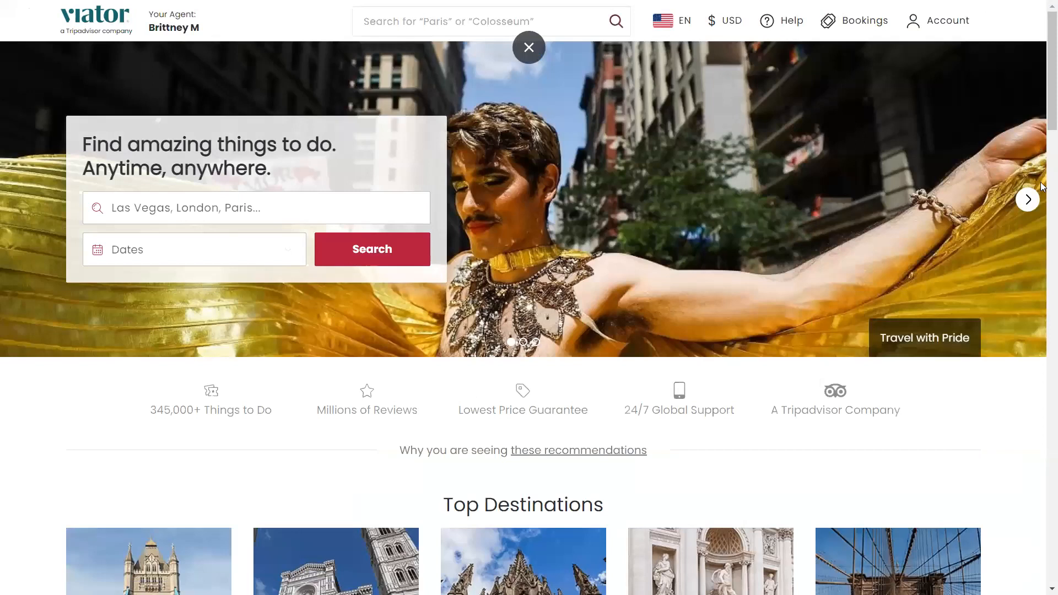
key(F11)
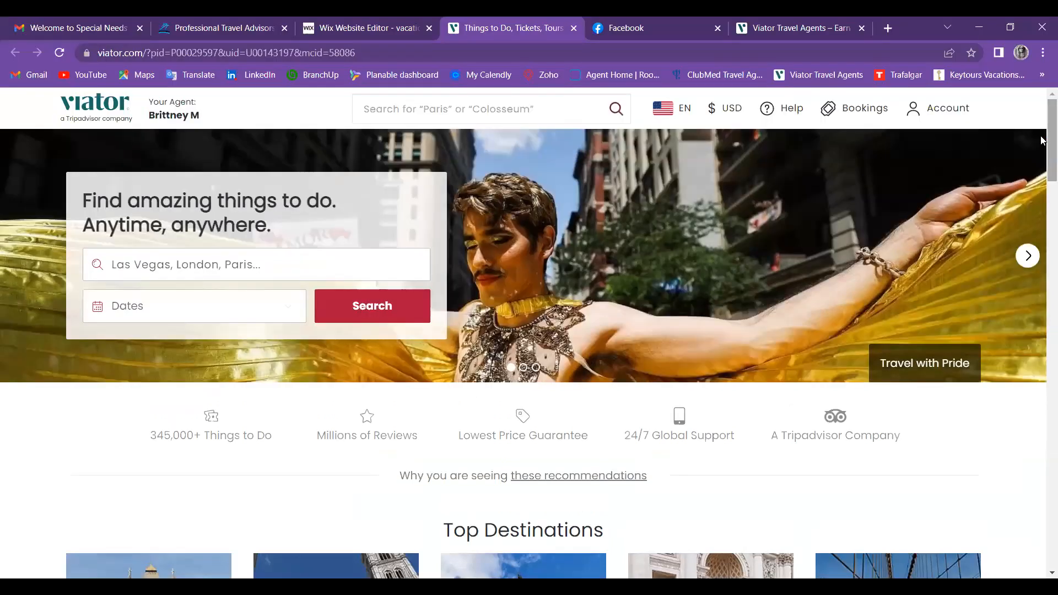
click(573, 28)
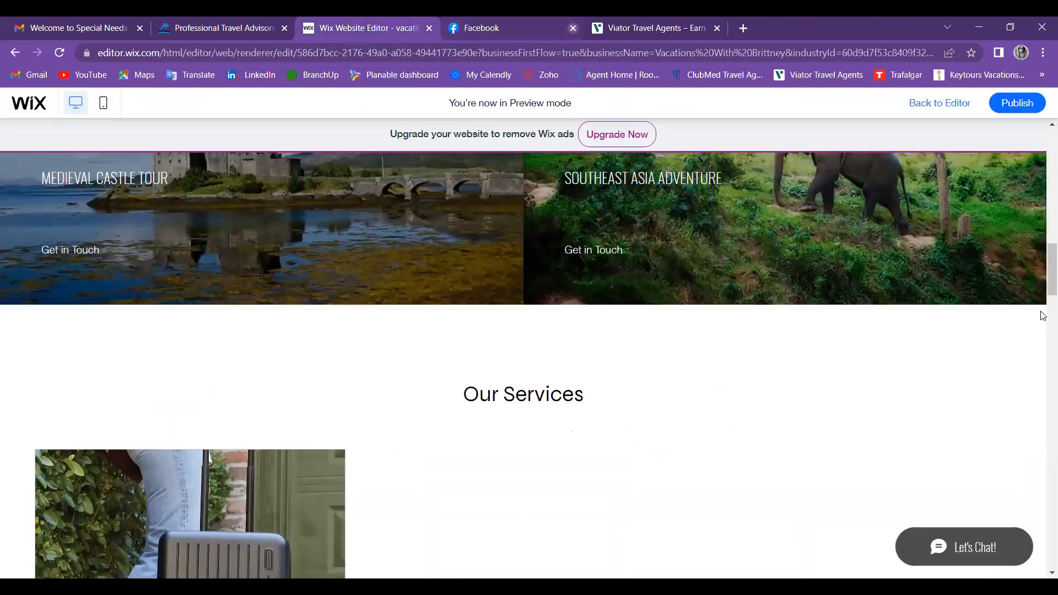
Step: Scroll through the previewed home page sections below the tour tiles
scroll(1043, 311, down, 5)
scroll(1043, 304, up, 1)
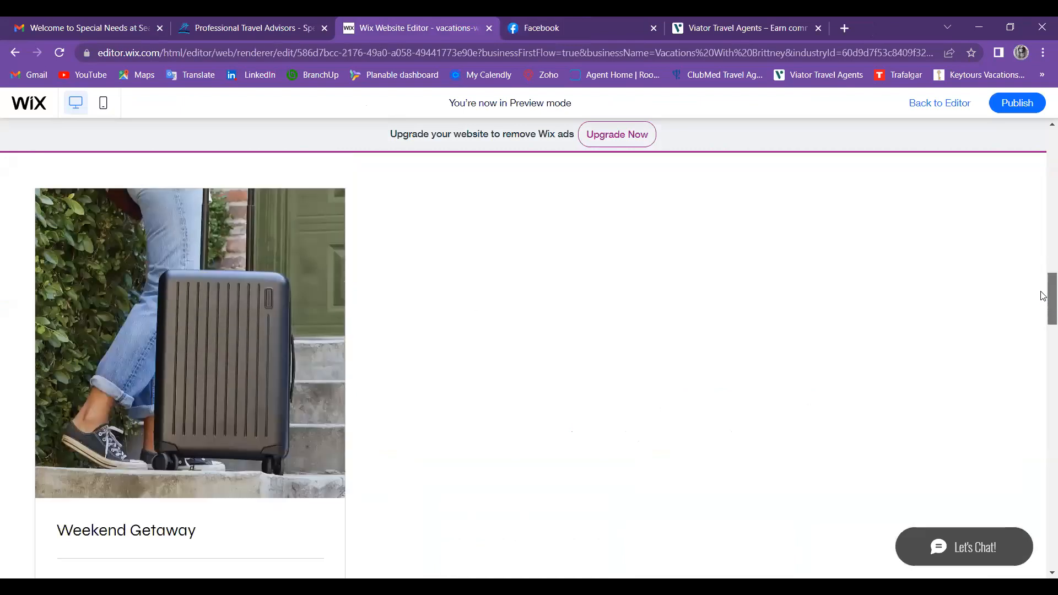
scroll(1043, 295, down, 1)
scroll(1043, 303, up, 1)
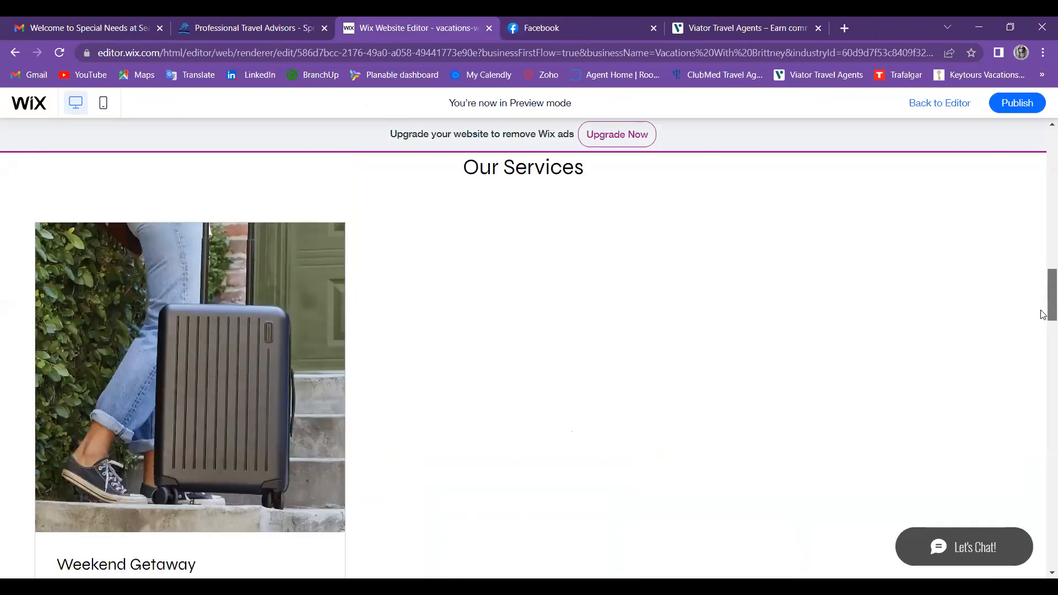
scroll(1043, 318, down, 3)
scroll(1043, 353, down, 5)
scroll(1042, 361, down, 1)
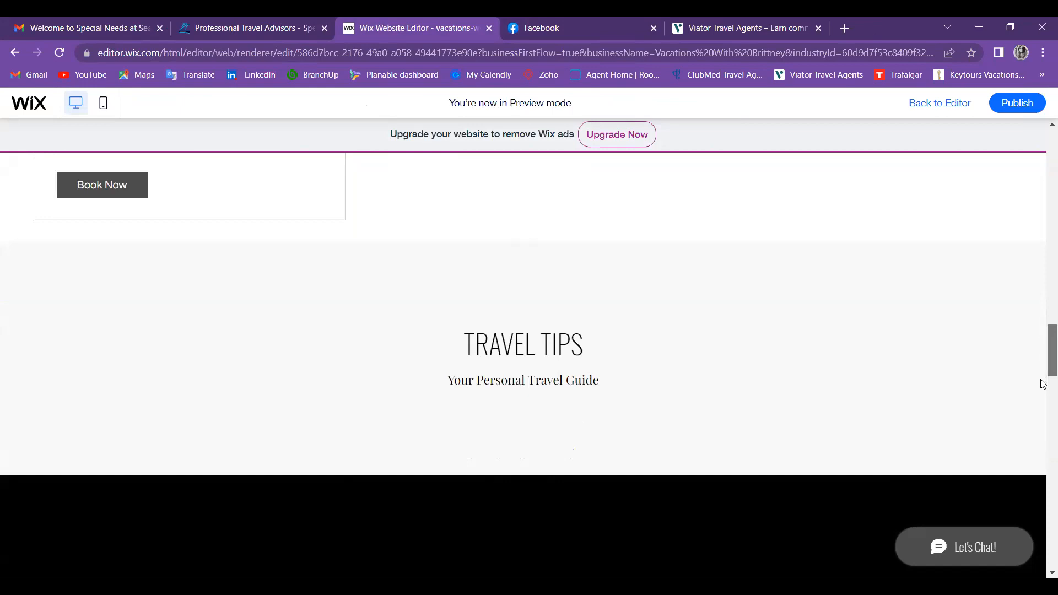
scroll(1043, 384, down, 2)
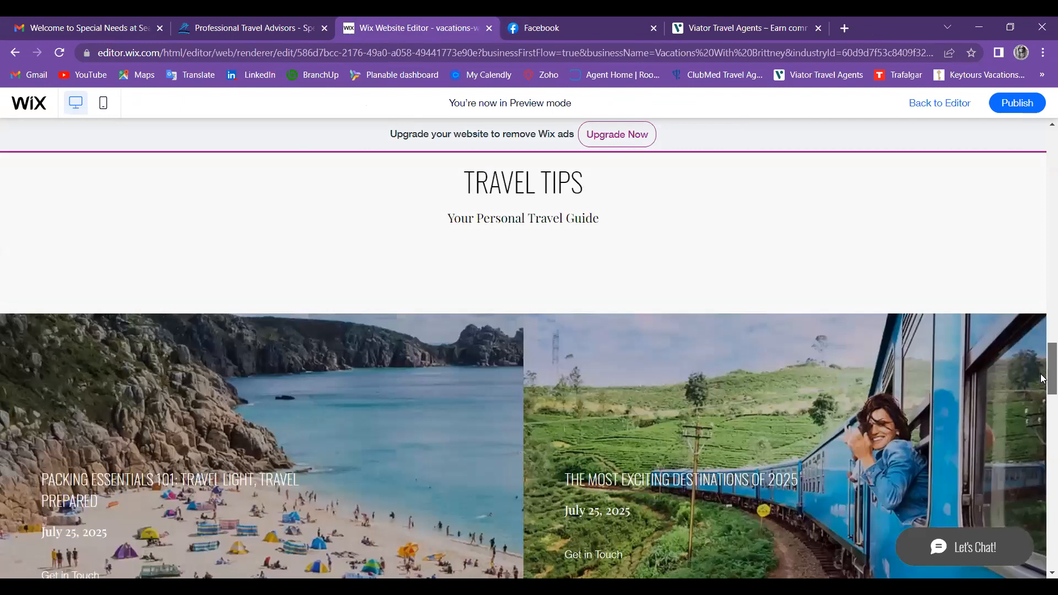
scroll(1043, 378, down, 2)
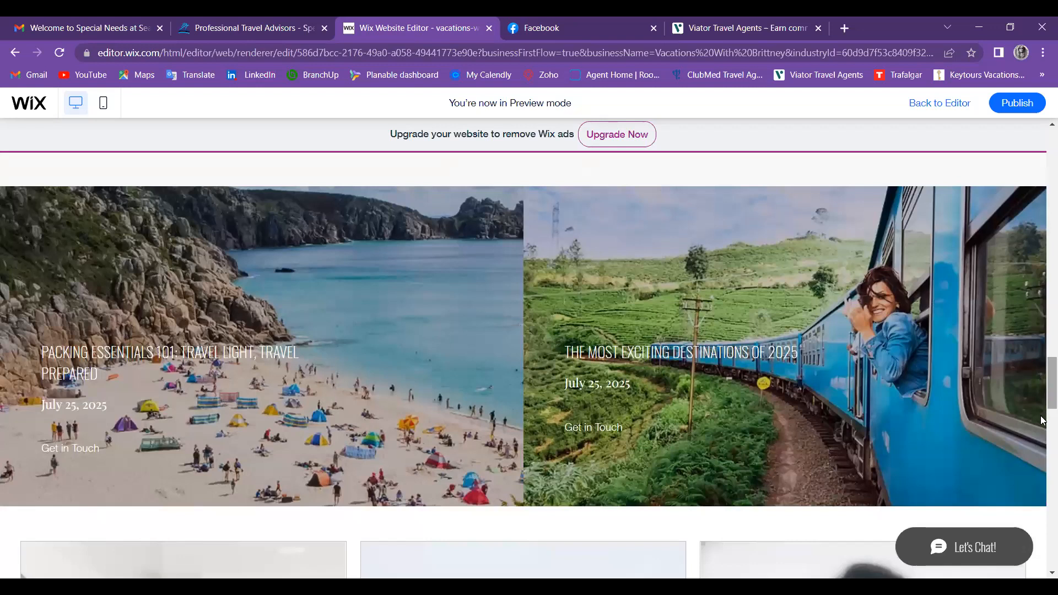
scroll(1043, 422, down, 1)
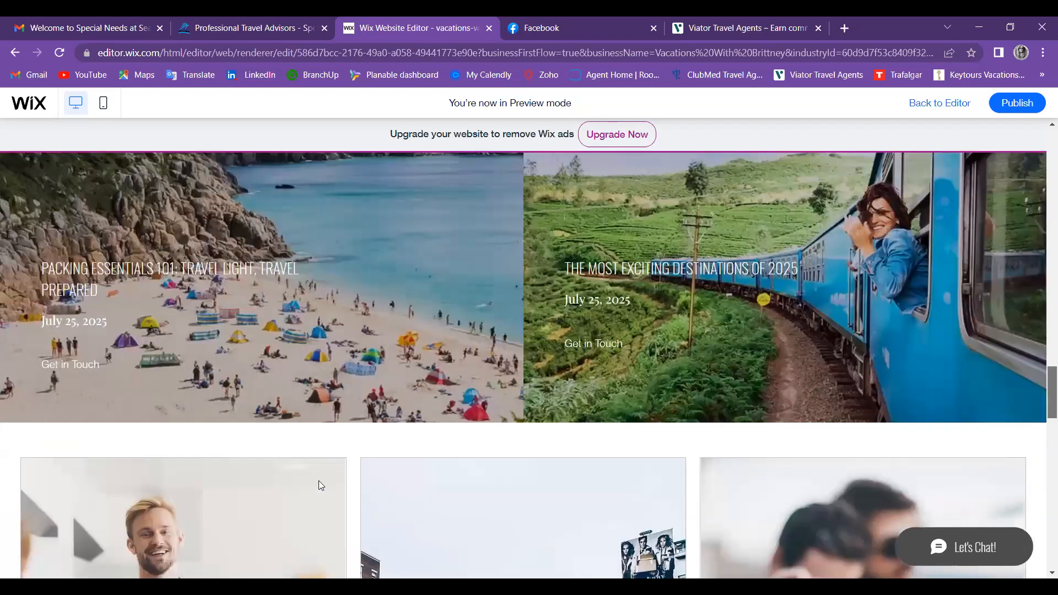
scroll(1035, 419, down, 5)
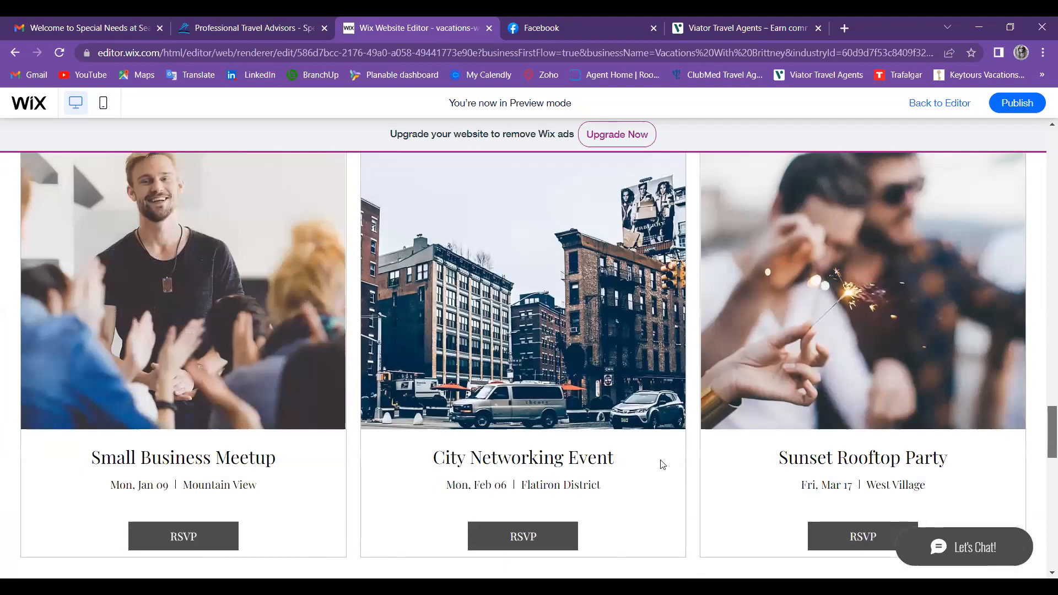
scroll(659, 465, up, 5)
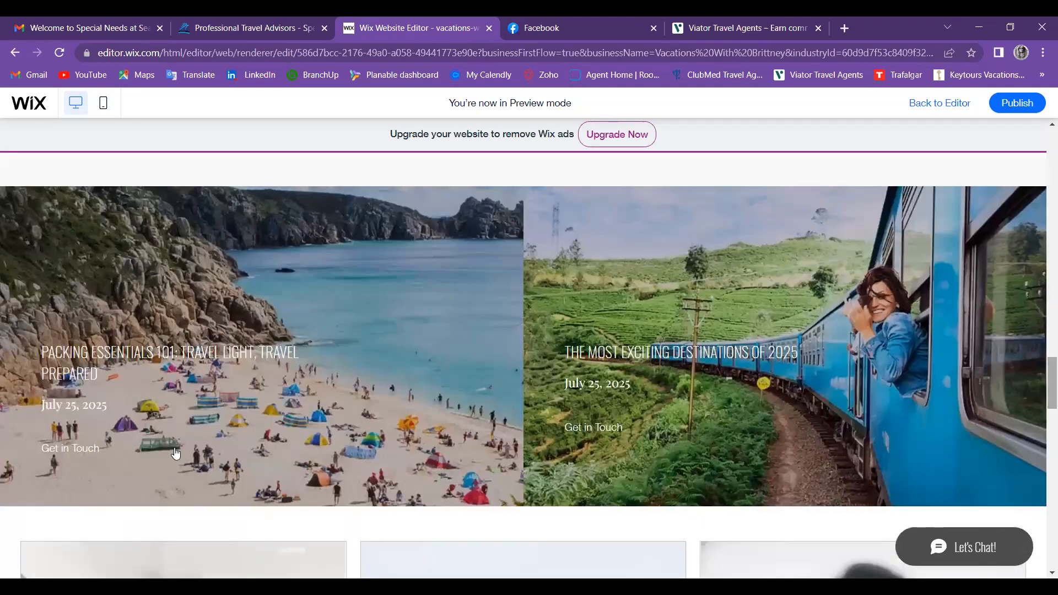
scroll(190, 449, down, 5)
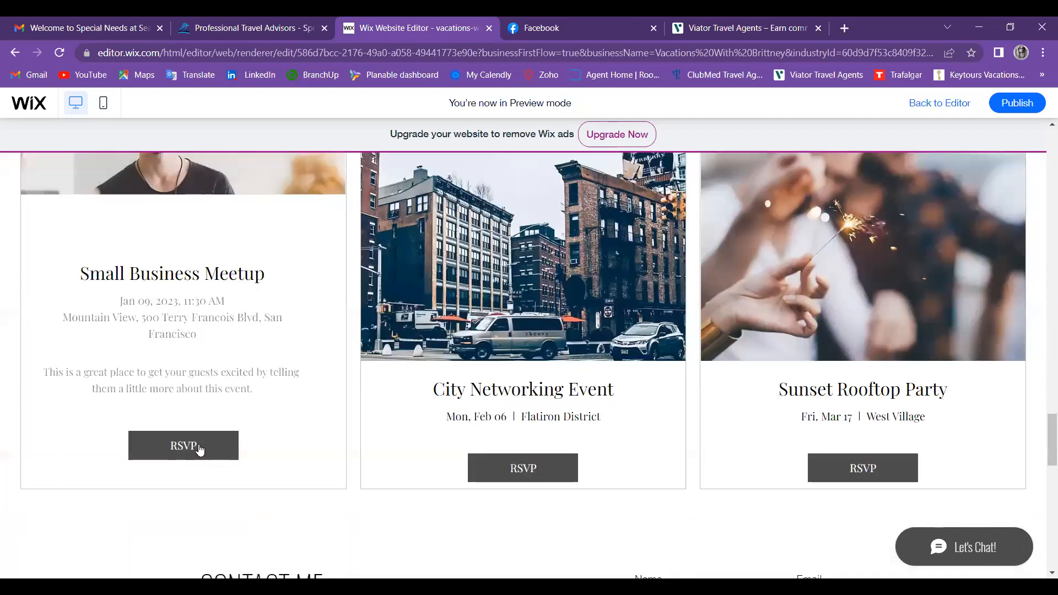
Step: Try the Small Business Meetup RSVP, then scroll back up to the top of the preview
click(199, 449)
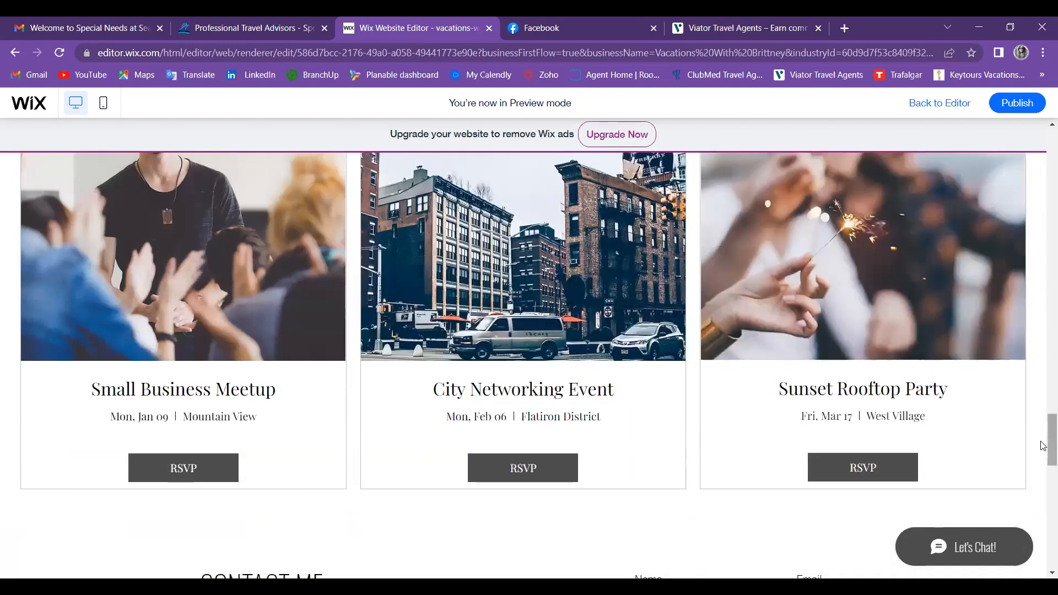
drag(1042, 445, 1043, 357)
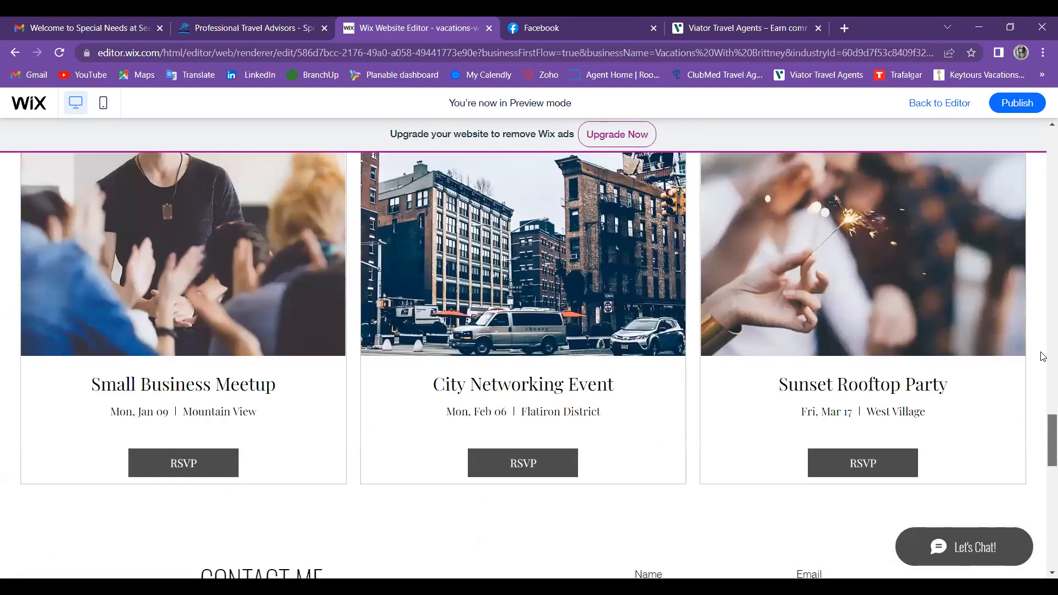
scroll(1043, 304, up, 5)
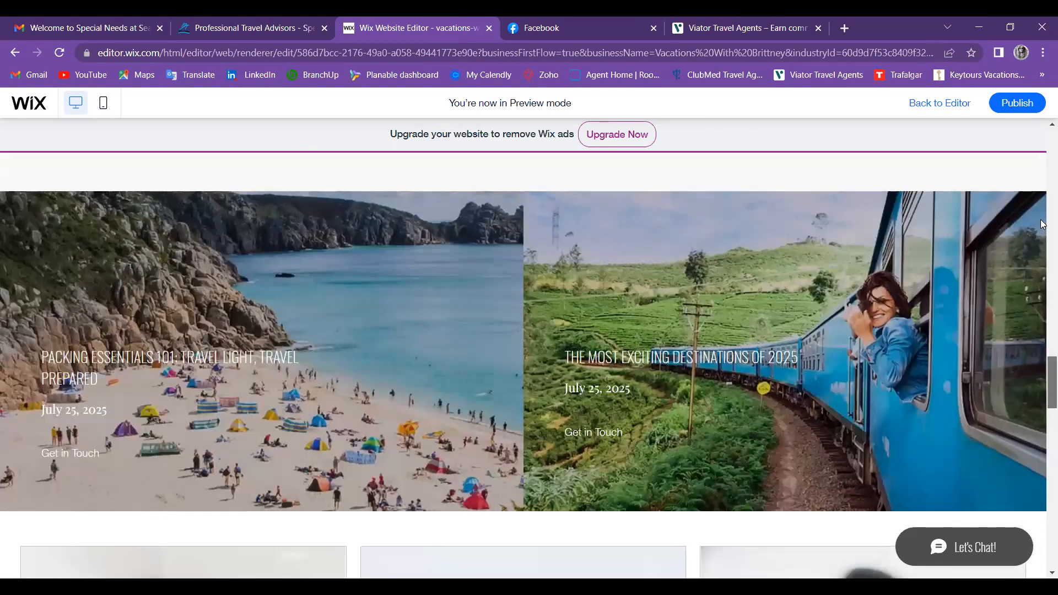
scroll(1042, 224, up, 5)
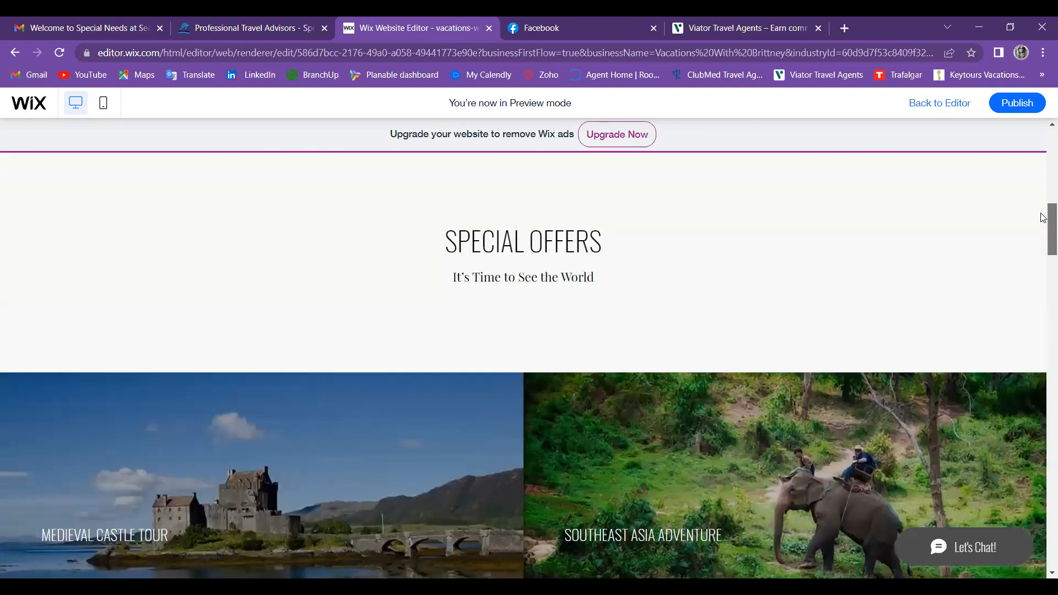
scroll(533, 263, up, 5)
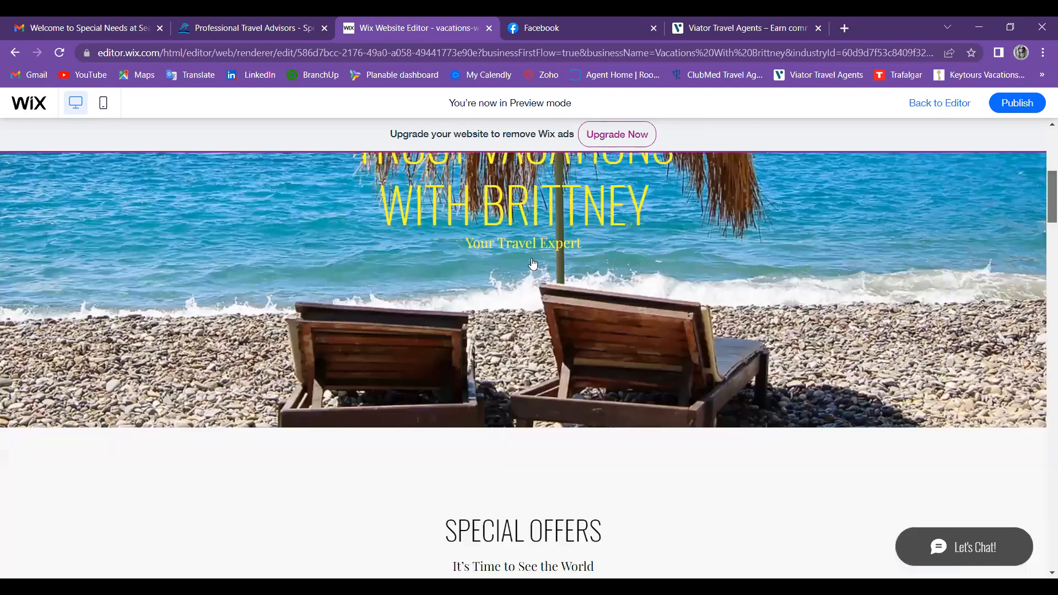
scroll(534, 264, up, 5)
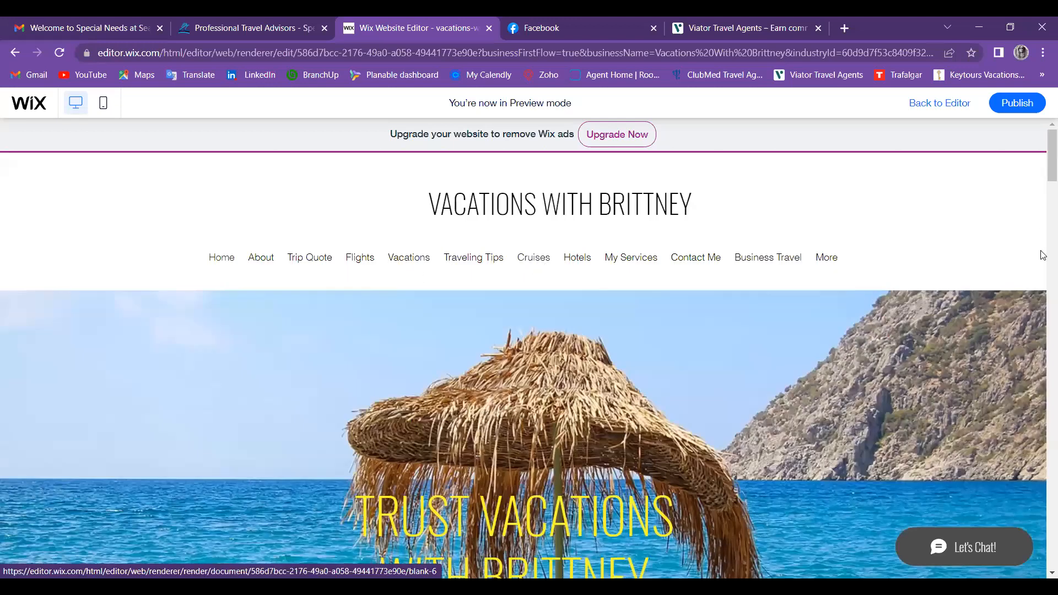
scroll(1042, 281, down, 6)
scroll(1043, 350, down, 3)
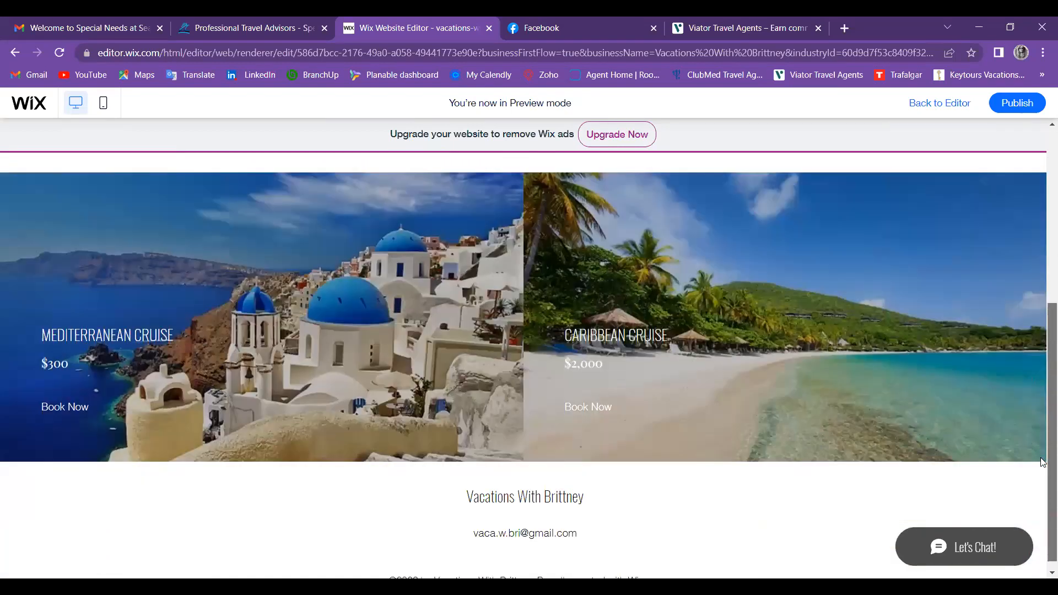
drag(1041, 458, 1041, 464)
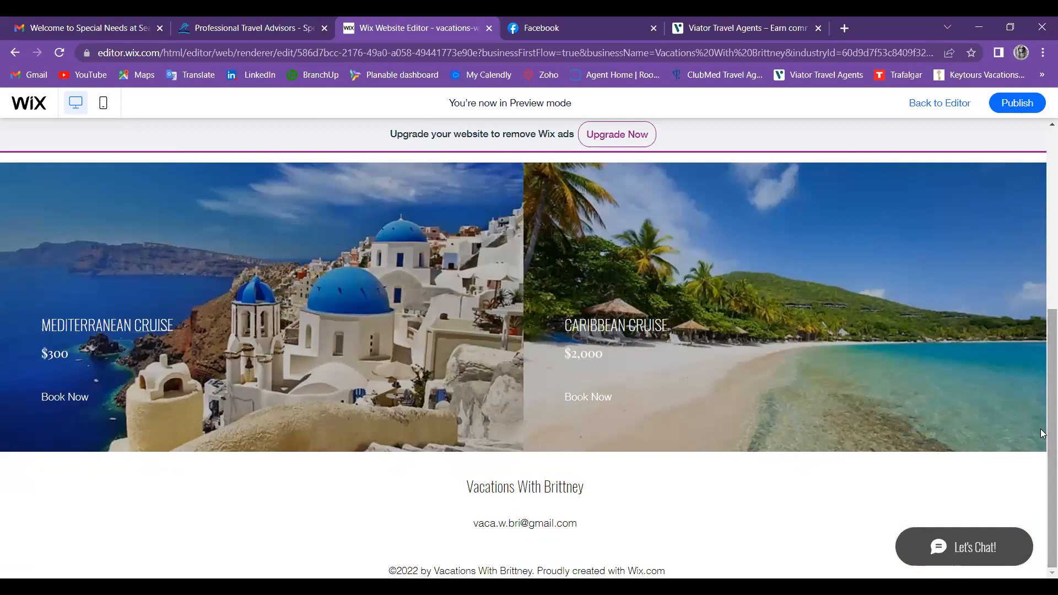
scroll(1042, 353, up, 1)
scroll(1041, 347, up, 3)
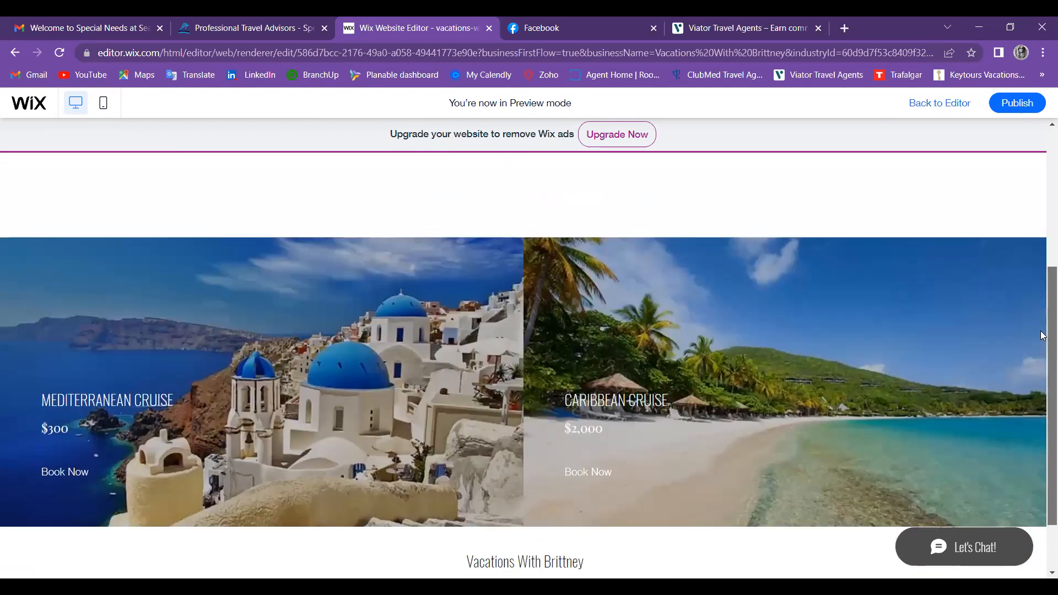
scroll(808, 189, up, 2)
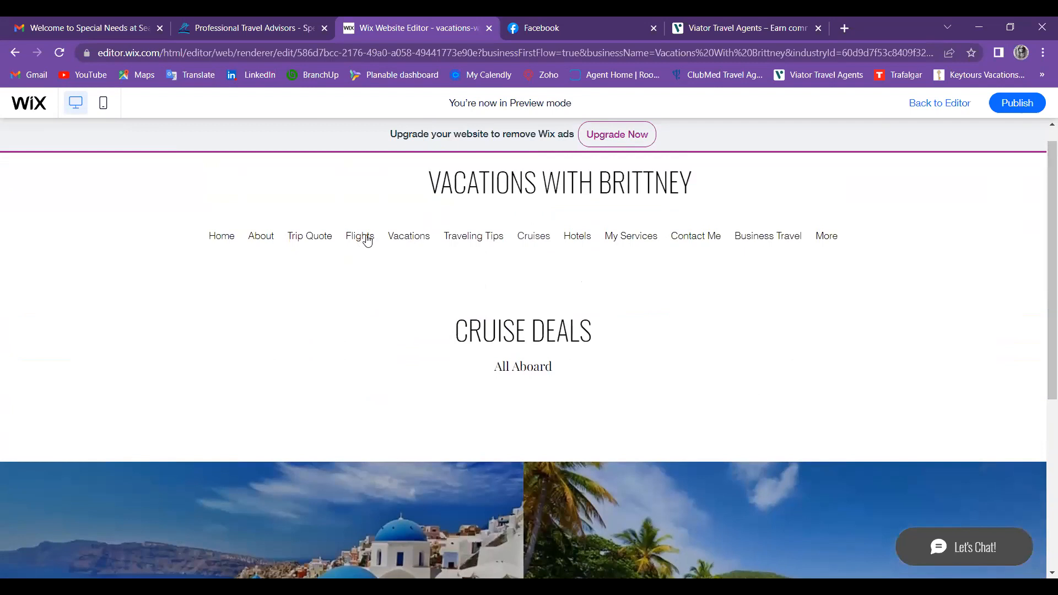
Step: Preview the Flights page and scroll through its content
click(367, 237)
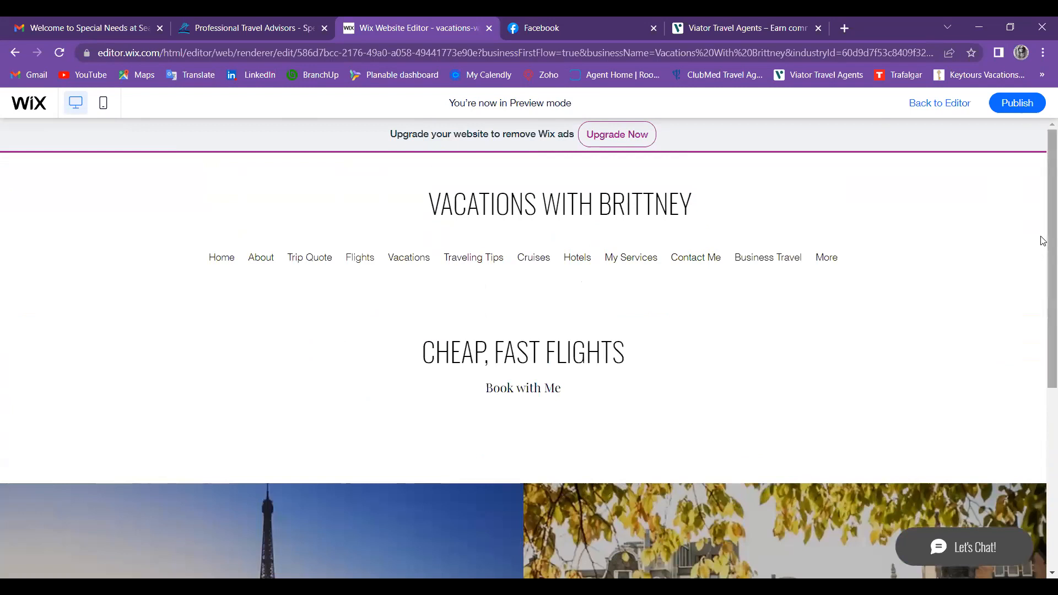
scroll(1041, 328, down, 3)
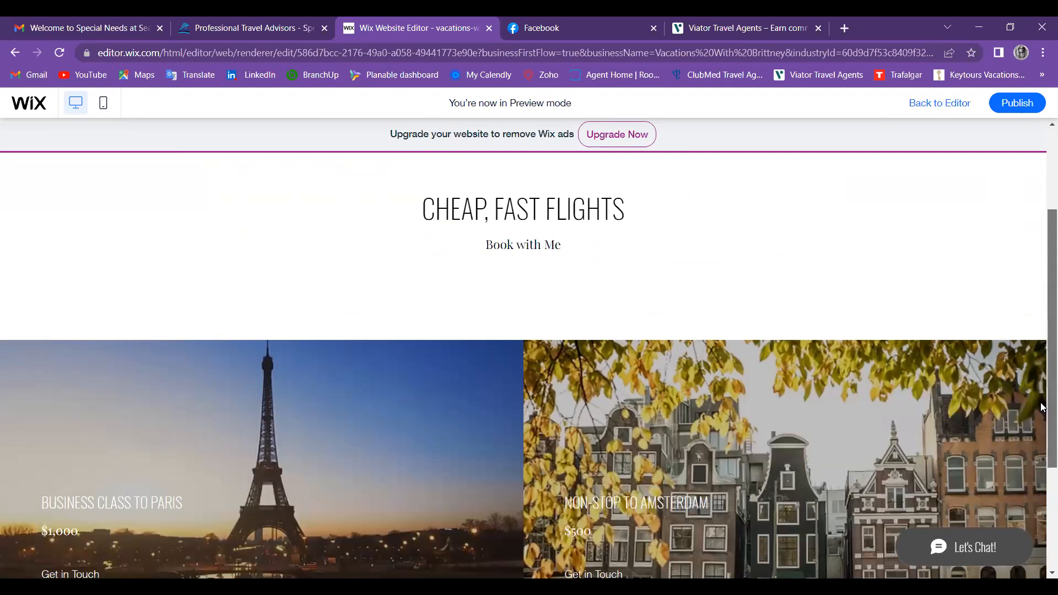
scroll(1041, 408, down, 2)
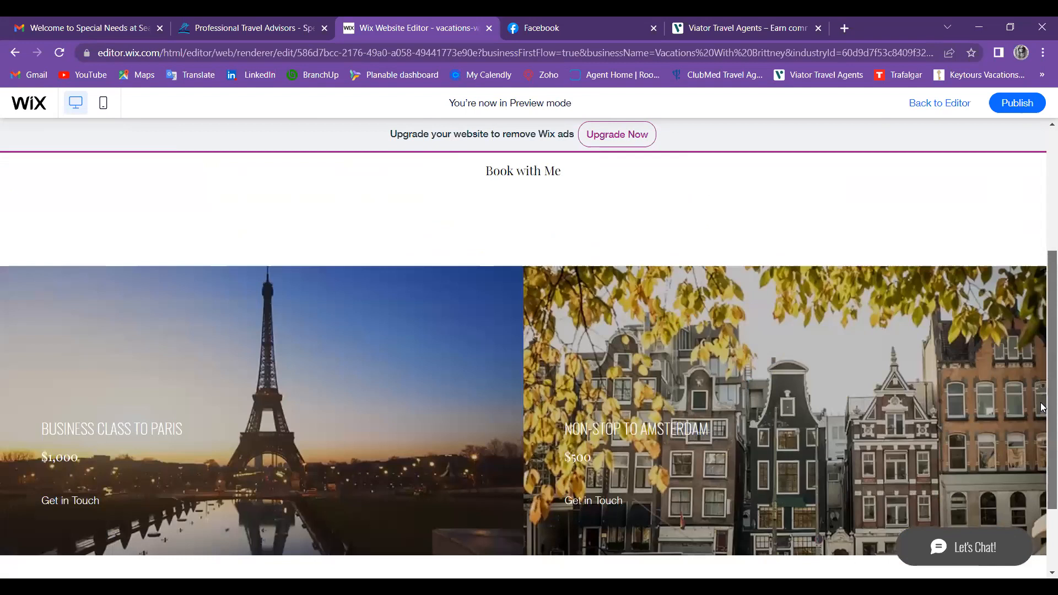
scroll(1042, 408, down, 2)
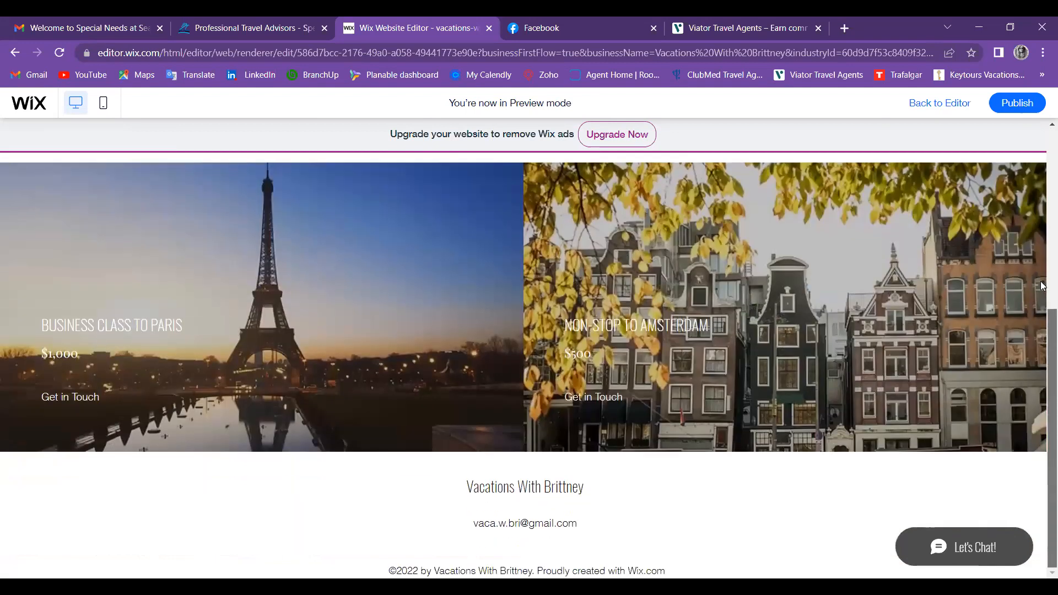
scroll(1042, 248, up, 1)
scroll(1042, 238, up, 5)
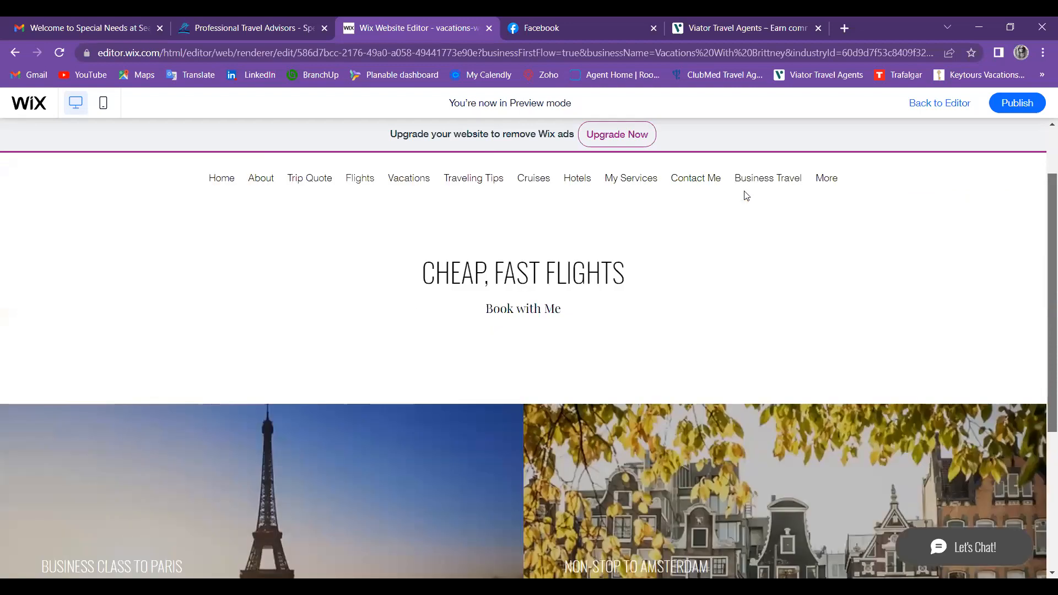
scroll(408, 315, up, 2)
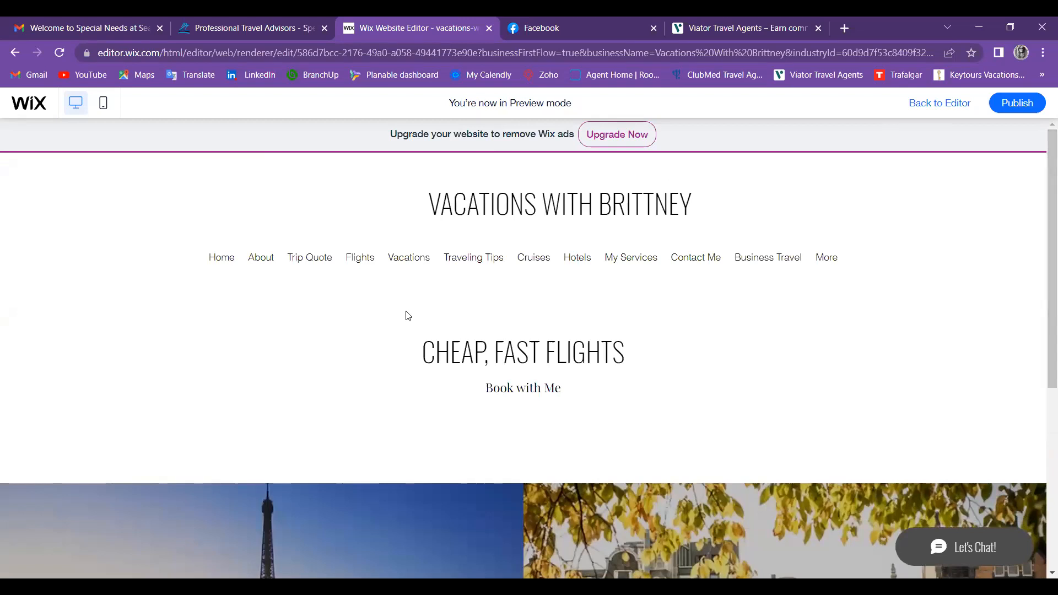
Step: Scroll through the Traveling Tips page, then go back to the editor
click(474, 264)
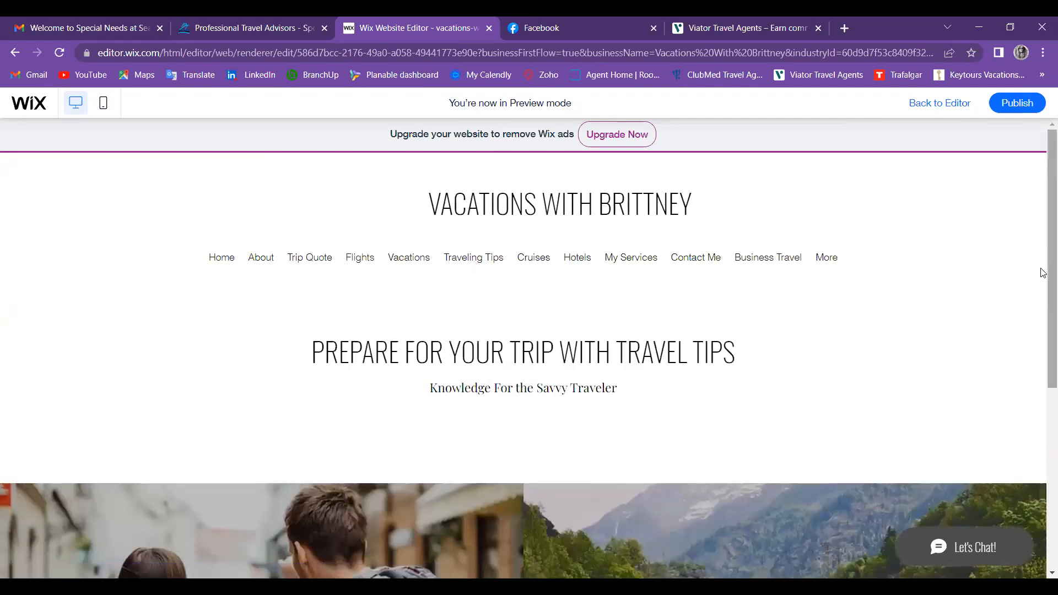
scroll(1043, 301, down, 2)
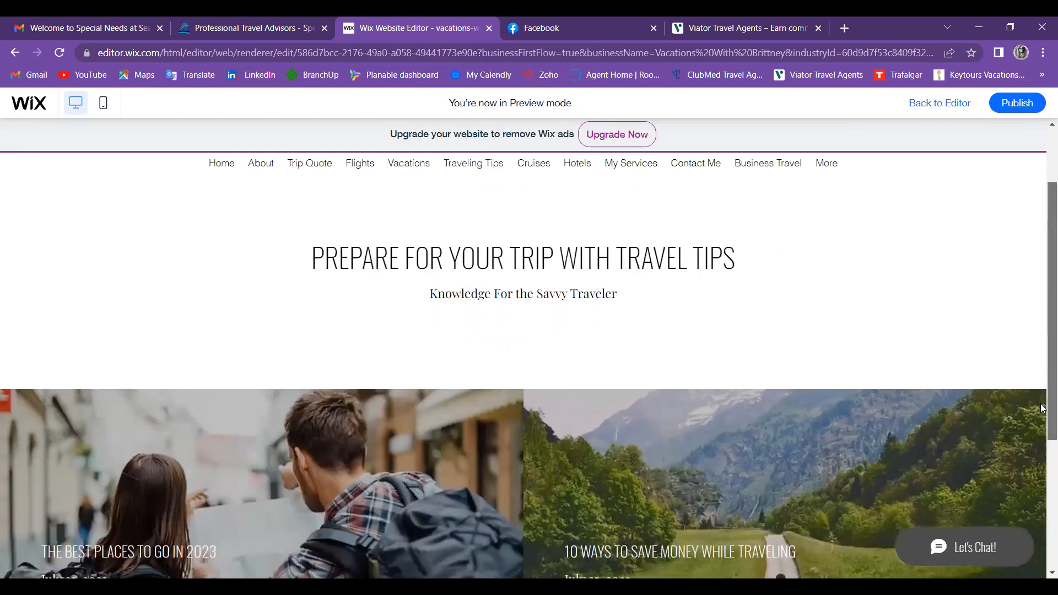
scroll(1043, 438, down, 2)
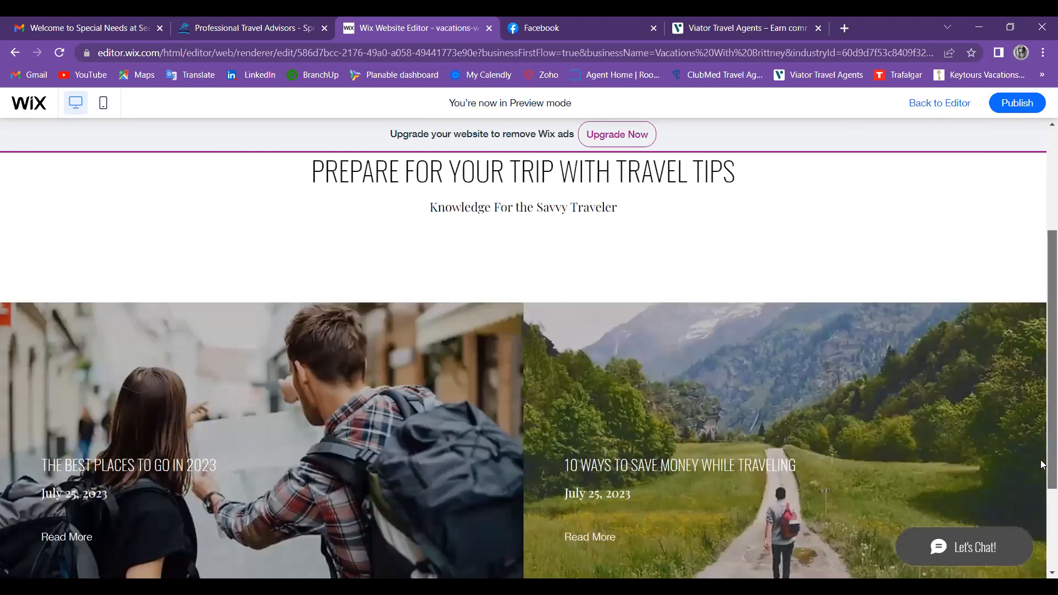
scroll(409, 448, down, 3)
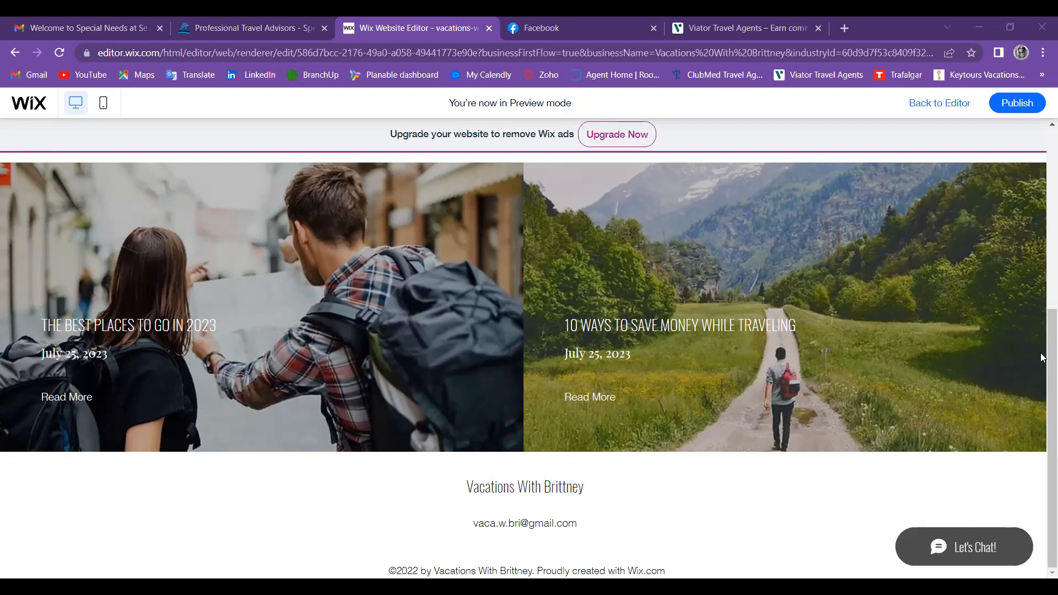
scroll(1042, 265, up, 1)
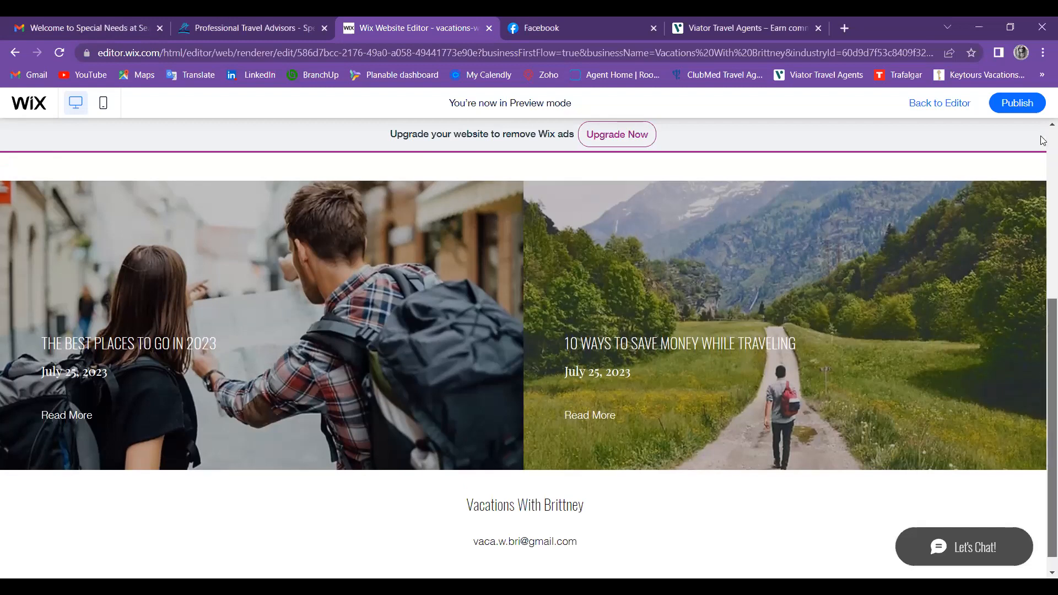
scroll(831, 157, up, 5)
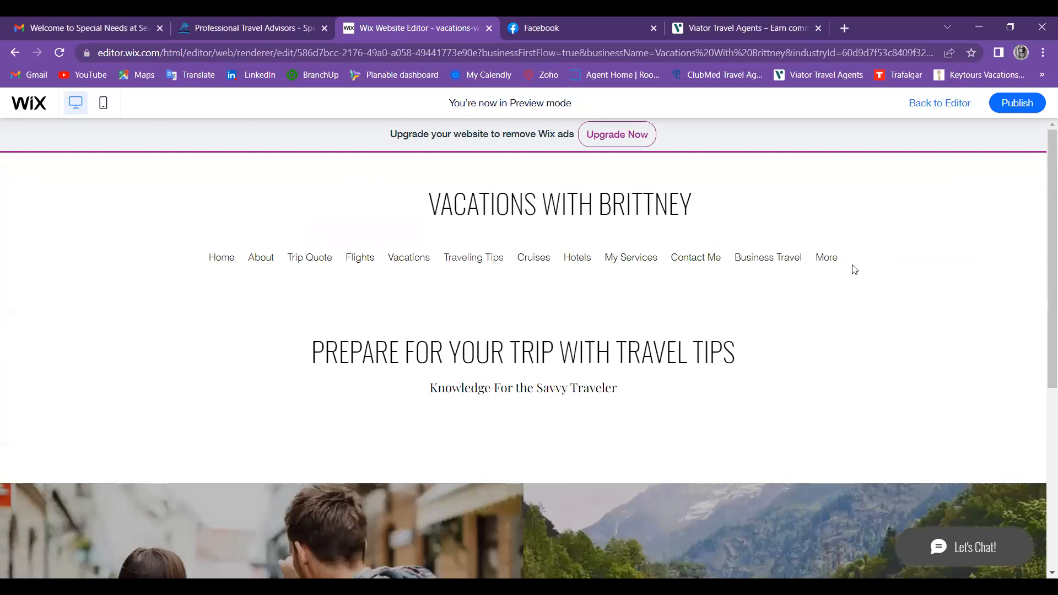
click(936, 105)
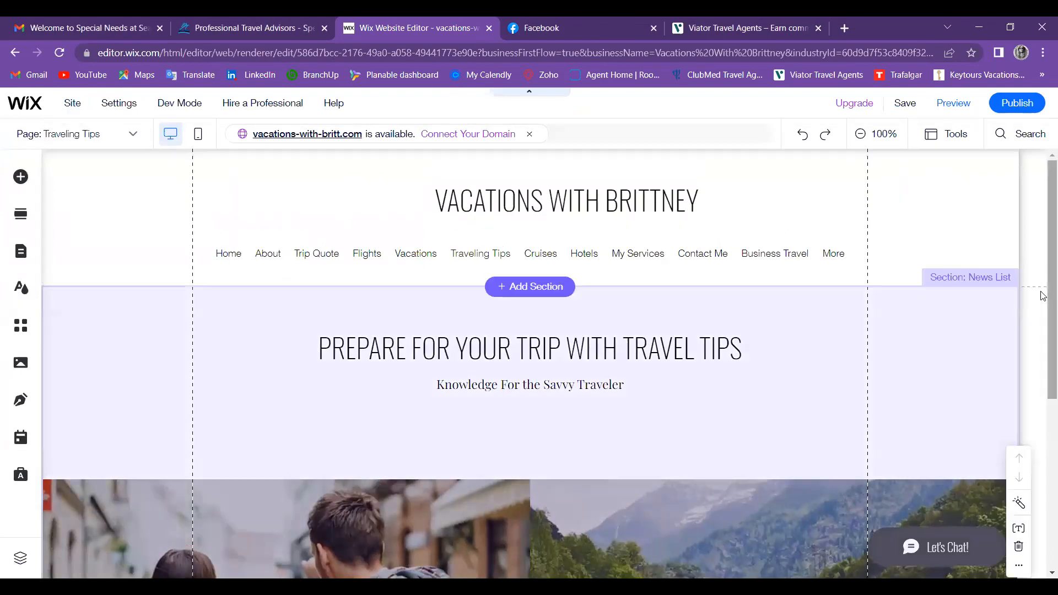
Step: Scroll the Traveling Tips page, then switch the editor to the About page via the Page list
scroll(1043, 380, down, 1)
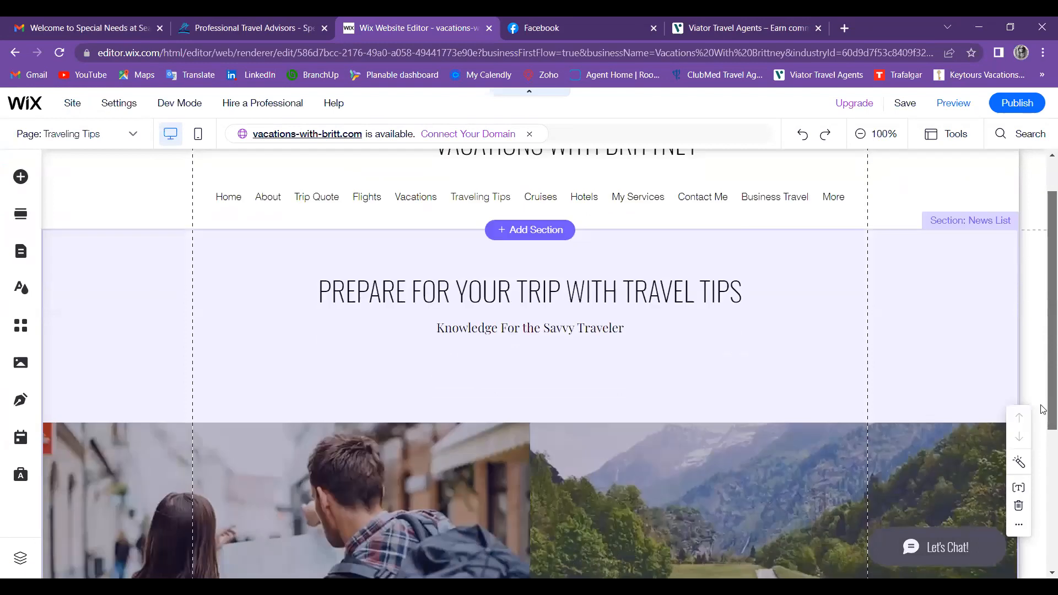
scroll(1042, 409, down, 4)
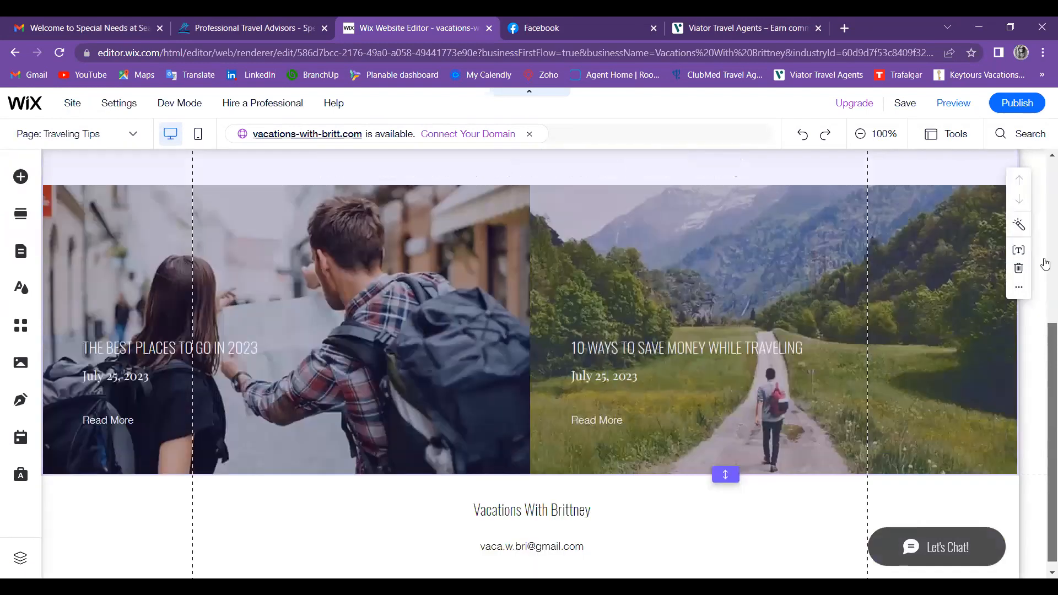
scroll(640, 256, up, 2)
scroll(125, 160, up, 4)
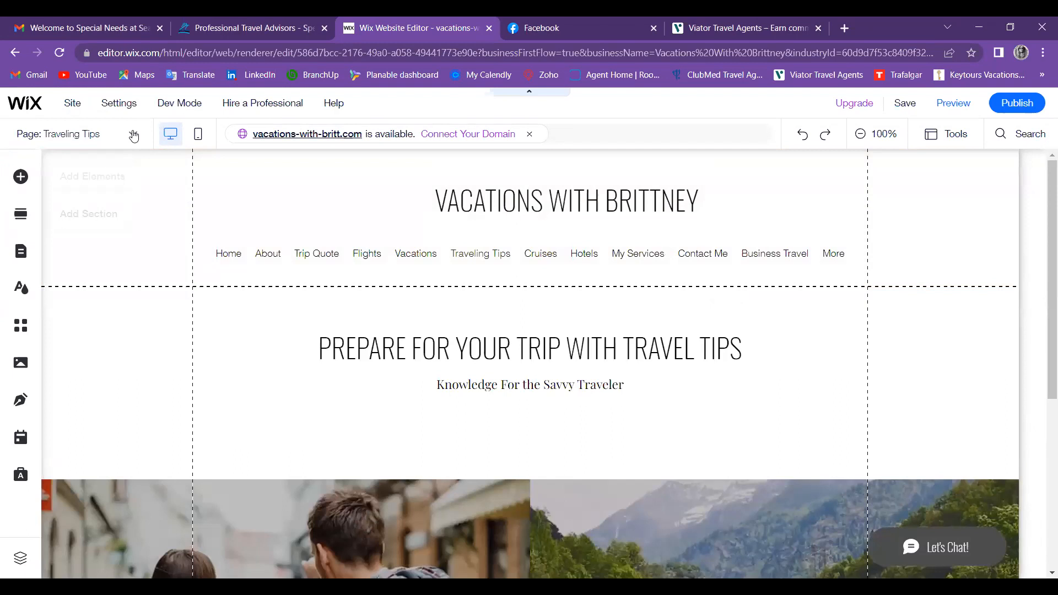
click(133, 134)
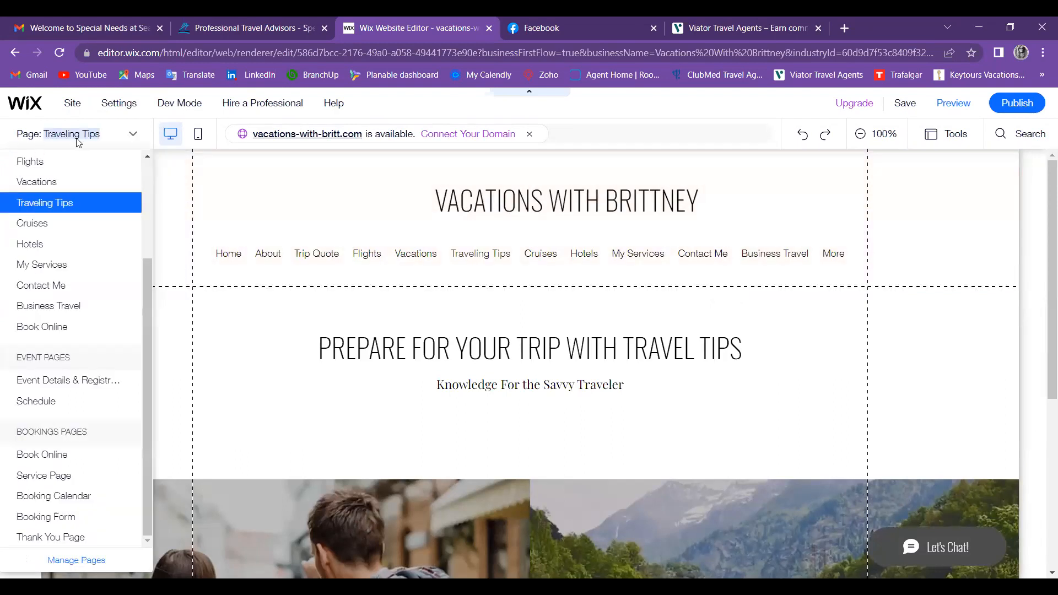
click(158, 164)
click(133, 131)
Step: Scroll through the About page's Who I Am and Your Travel Expert content
scroll(148, 156, up, 3)
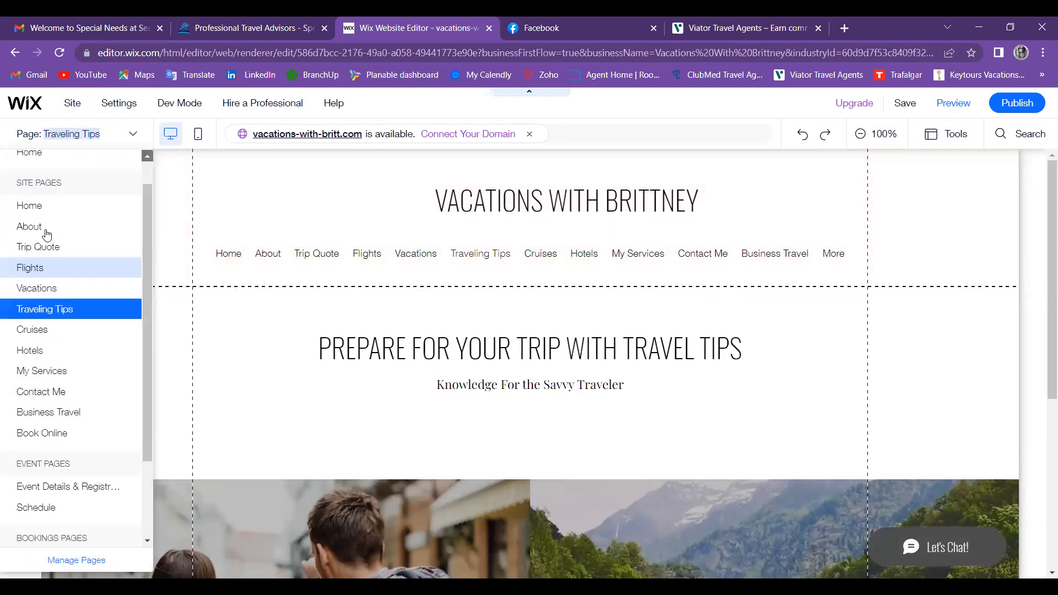
scroll(46, 236, up, 1)
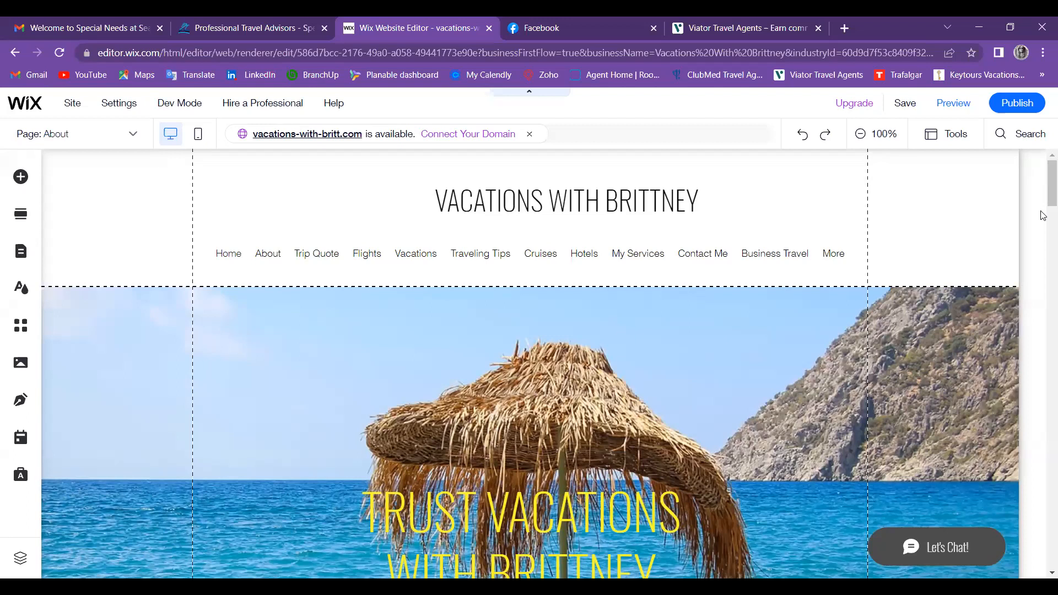
scroll(1043, 303, down, 8)
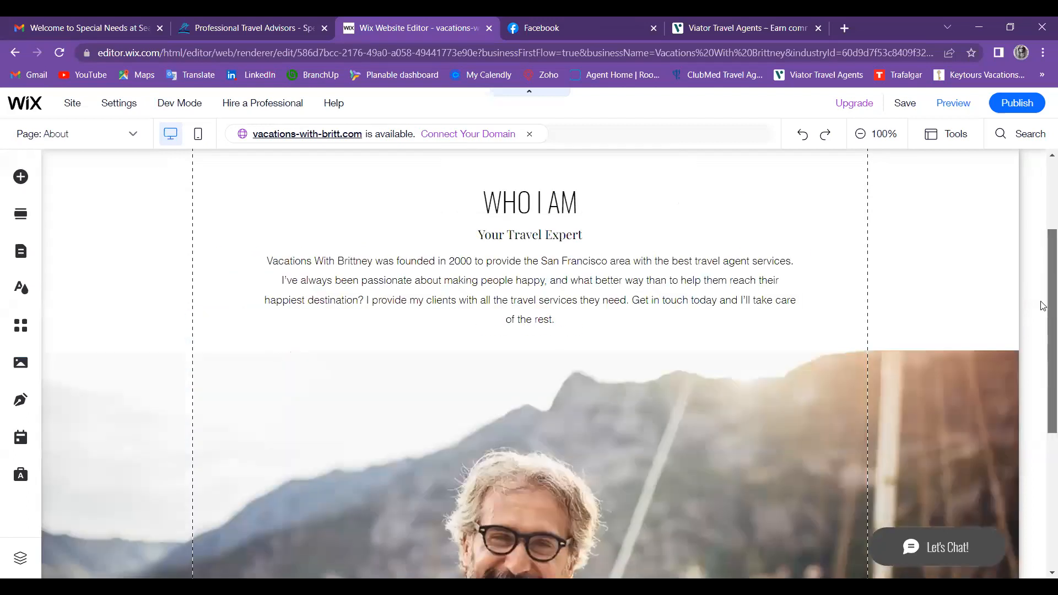
scroll(1043, 408, down, 1)
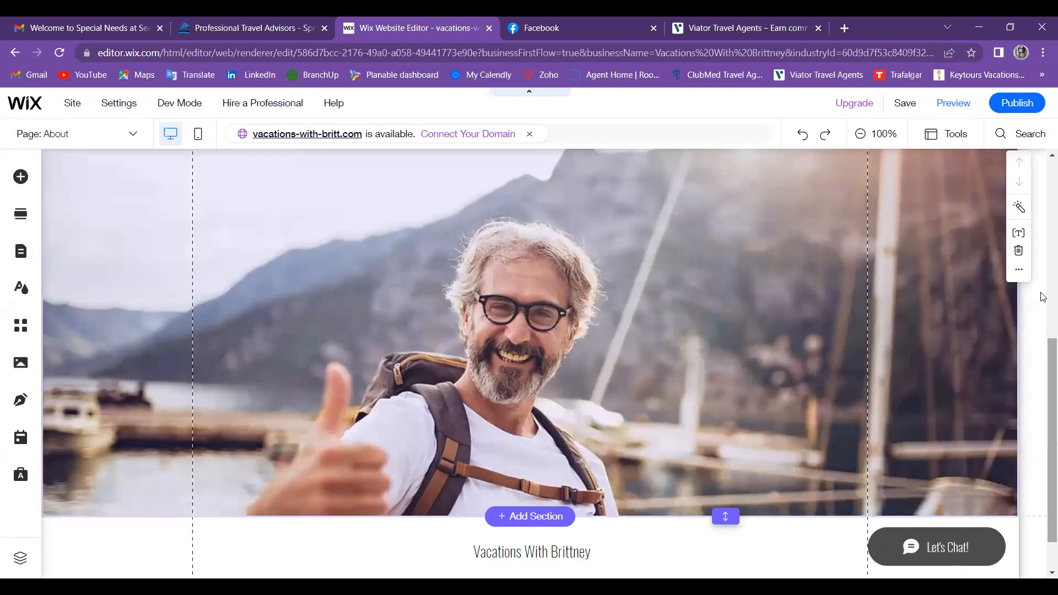
scroll(1043, 236, down, 1)
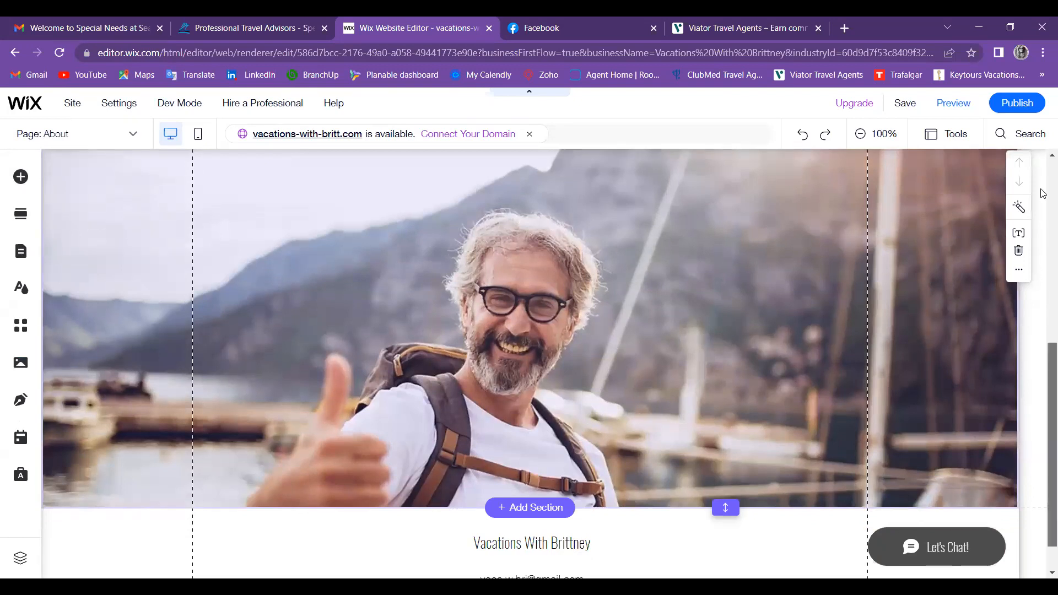
scroll(1043, 193, up, 9)
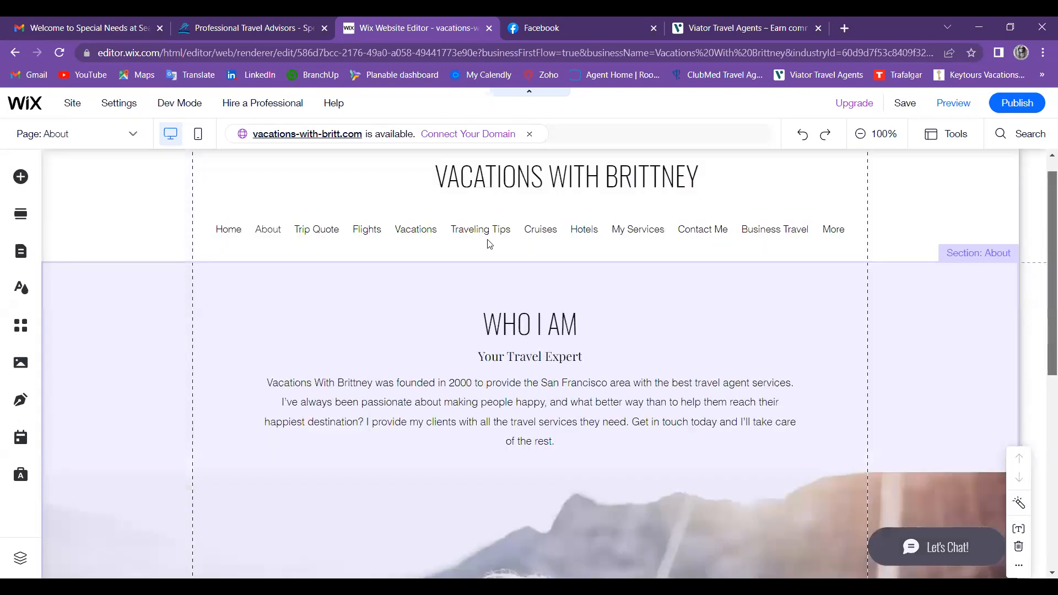
scroll(489, 245, up, 1)
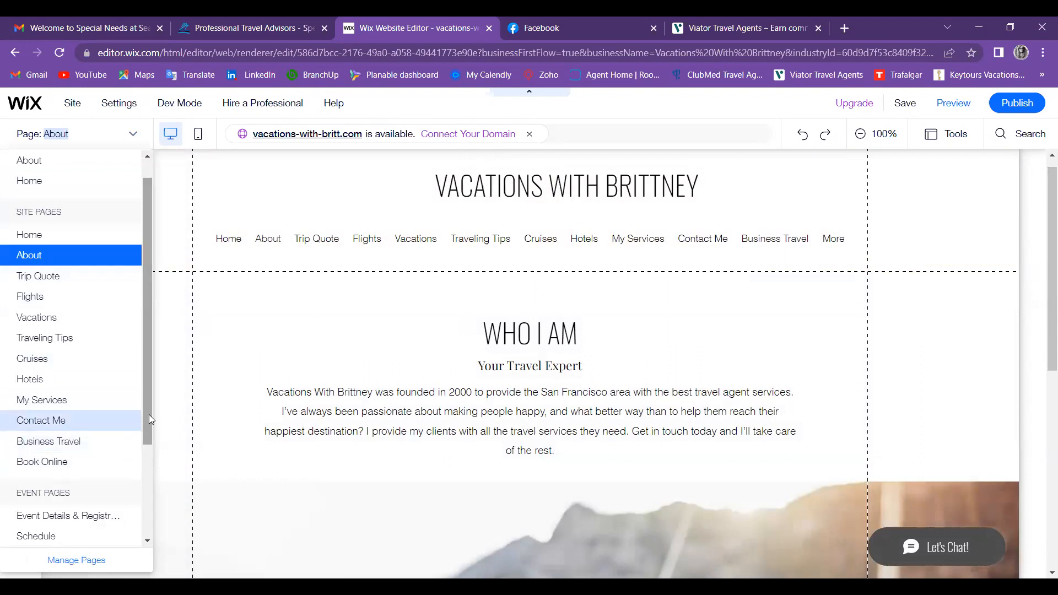
drag(143, 450, 148, 523)
scroll(149, 388, up, 3)
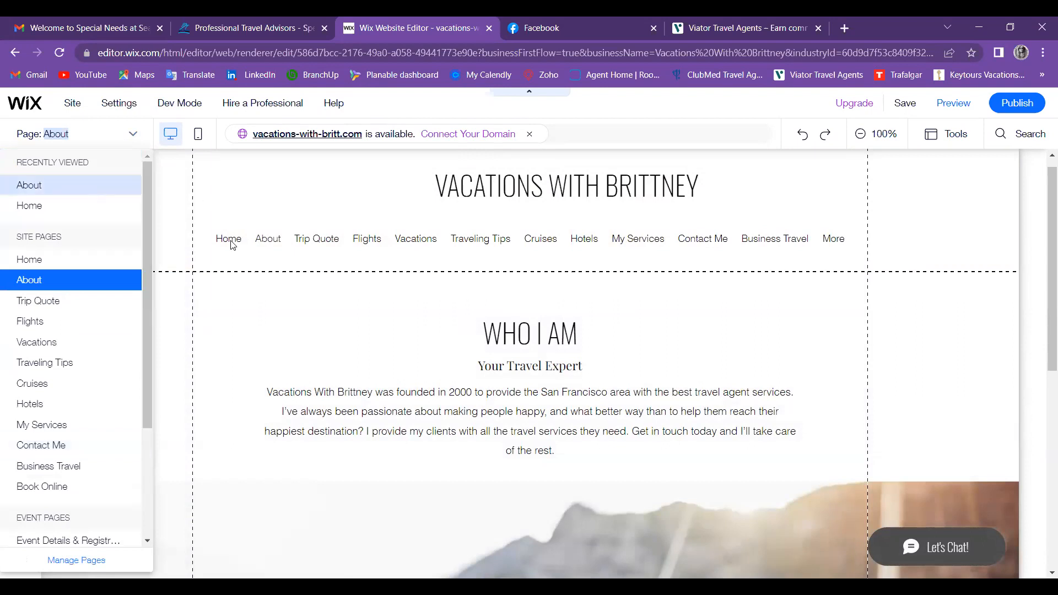
Step: Switch to the Home page and review the Weekend Getaway service in the Booking Services dashboard
click(34, 207)
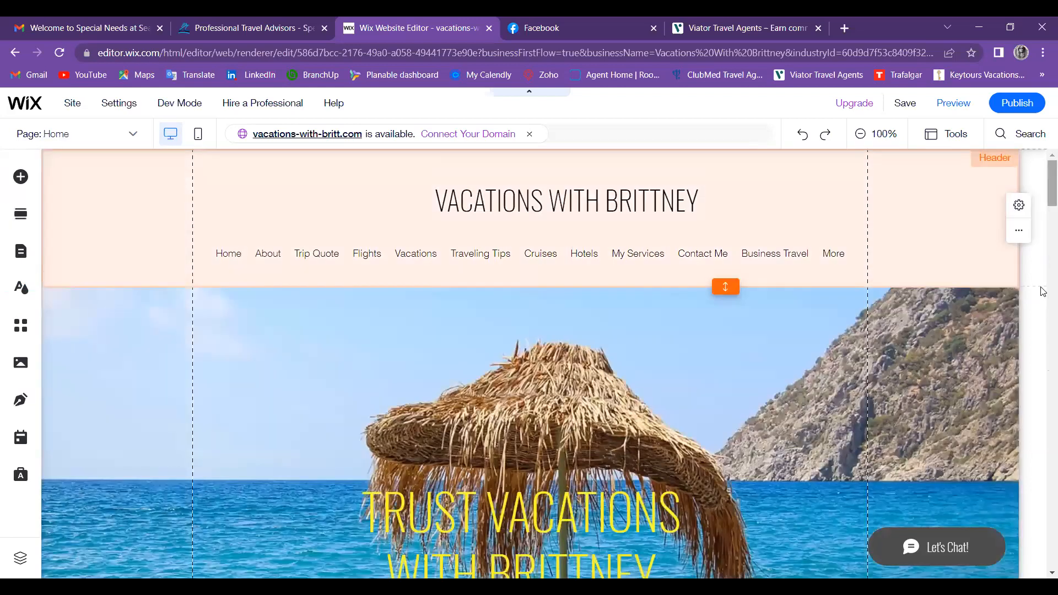
scroll(1042, 298, down, 15)
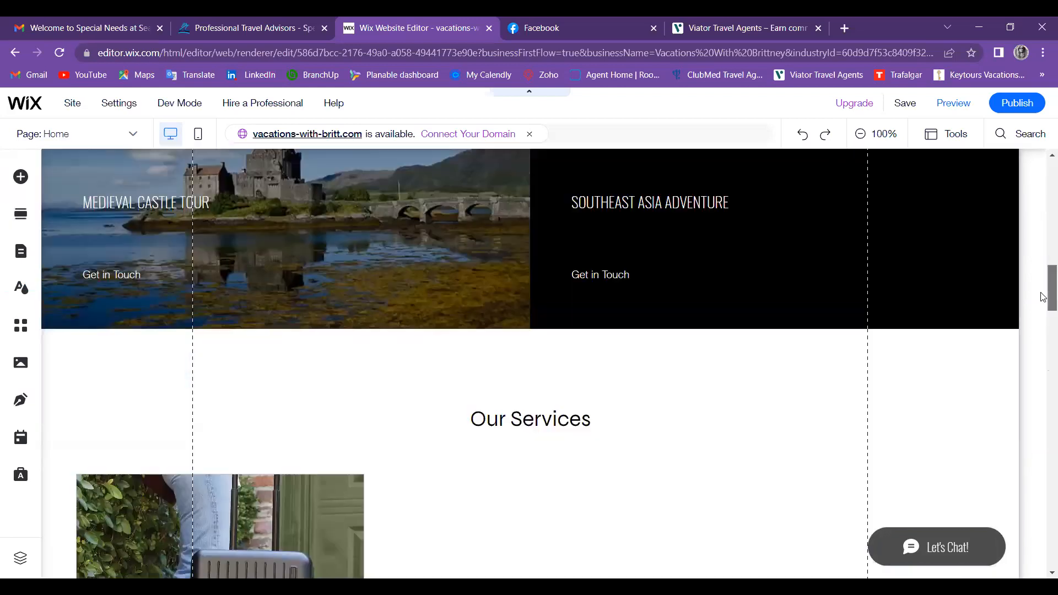
scroll(640, 273, down, 2)
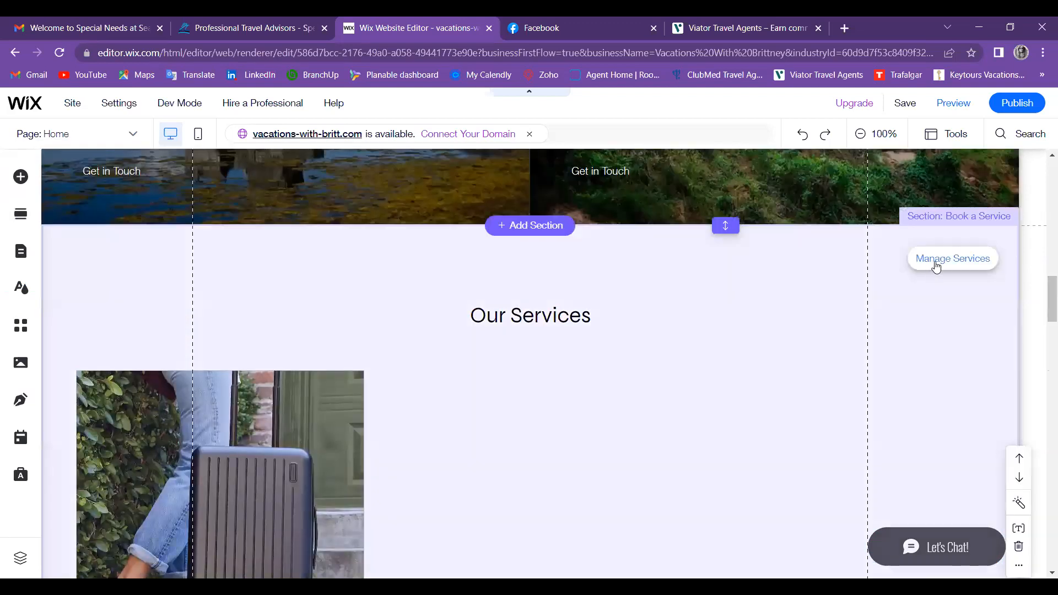
click(934, 261)
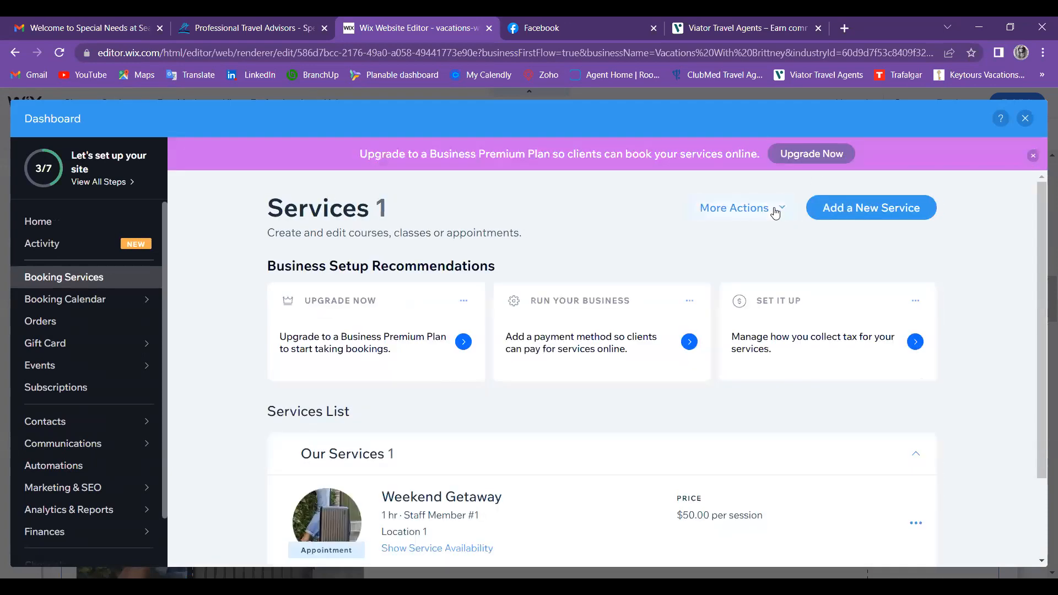
click(775, 213)
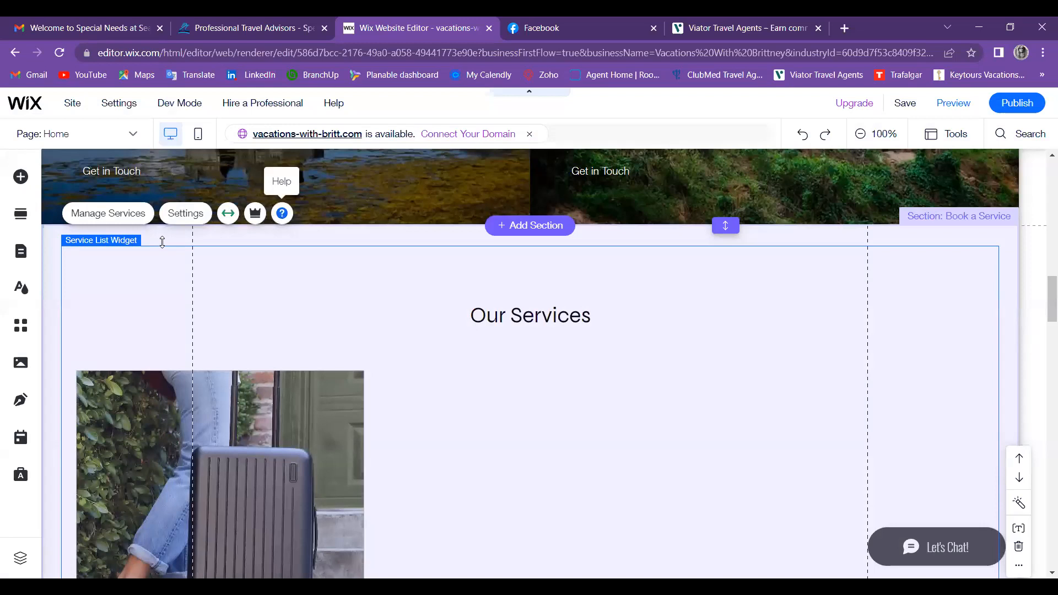
Step: Check the Our Services list's displayed services, then delete the services list widget
click(186, 215)
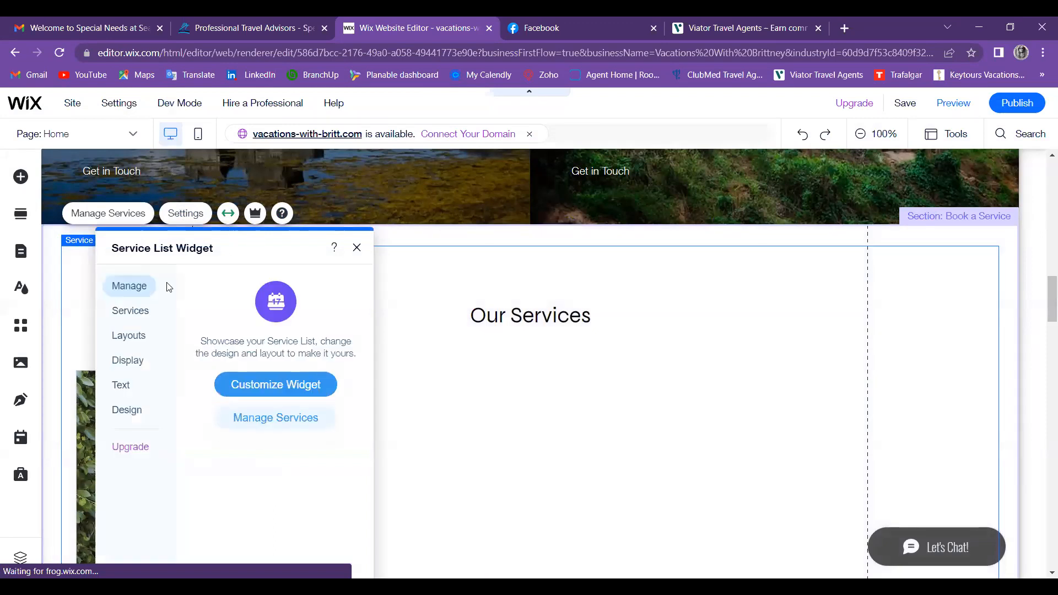
click(142, 313)
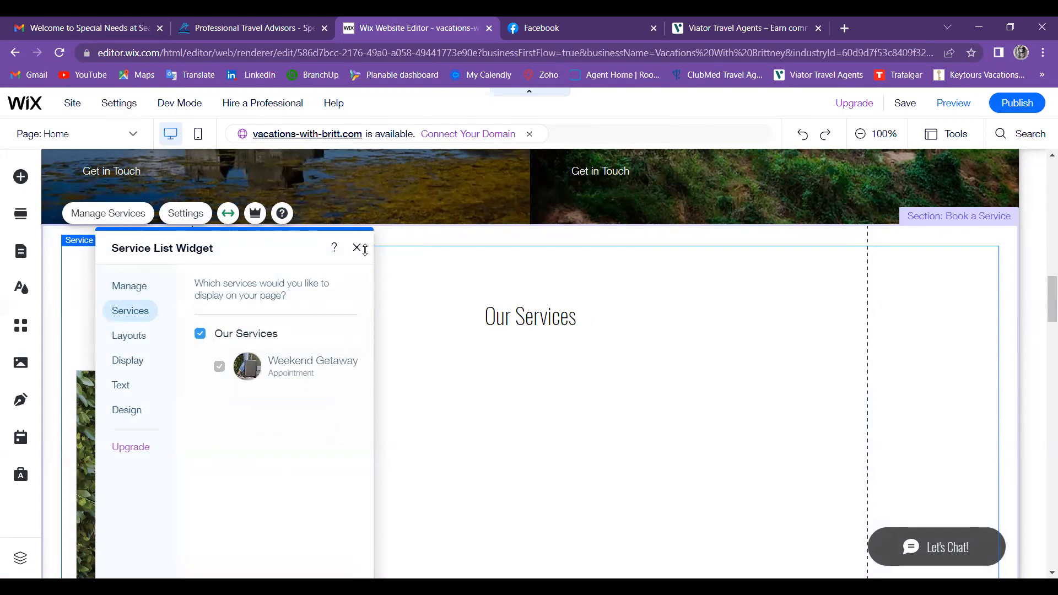
key(Delete)
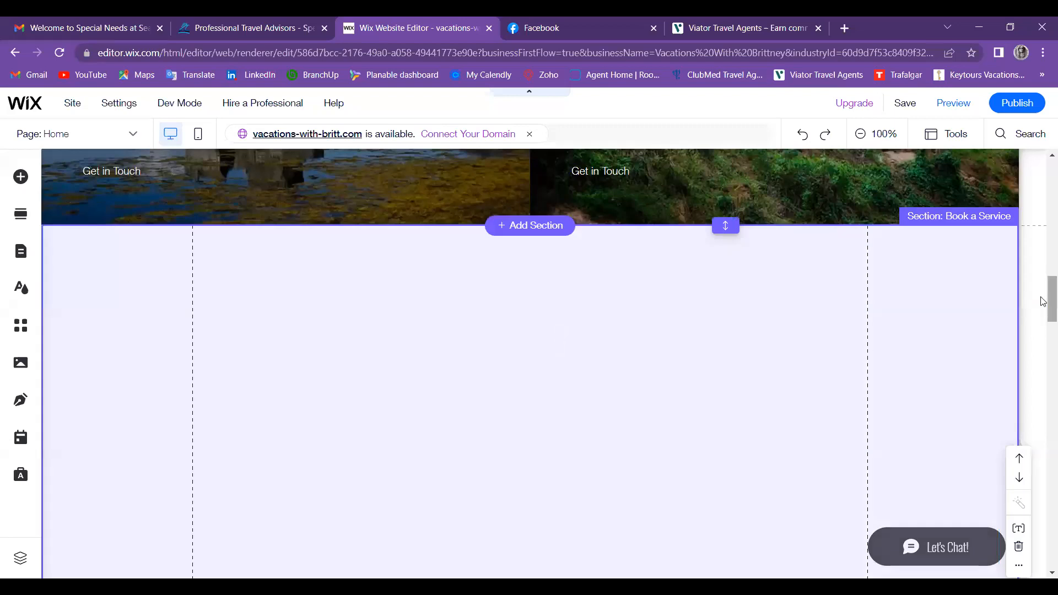
Step: Delete the empty Book a Service section so Travel Tips follows the tour tiles
click(1042, 342)
drag(1042, 344, 1042, 292)
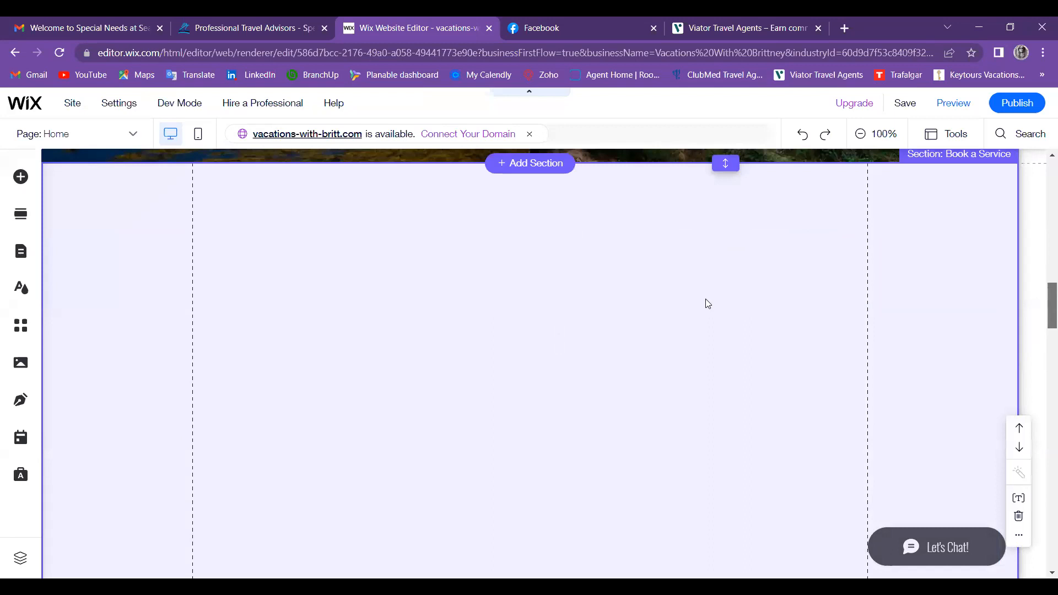
scroll(716, 307, up, 3)
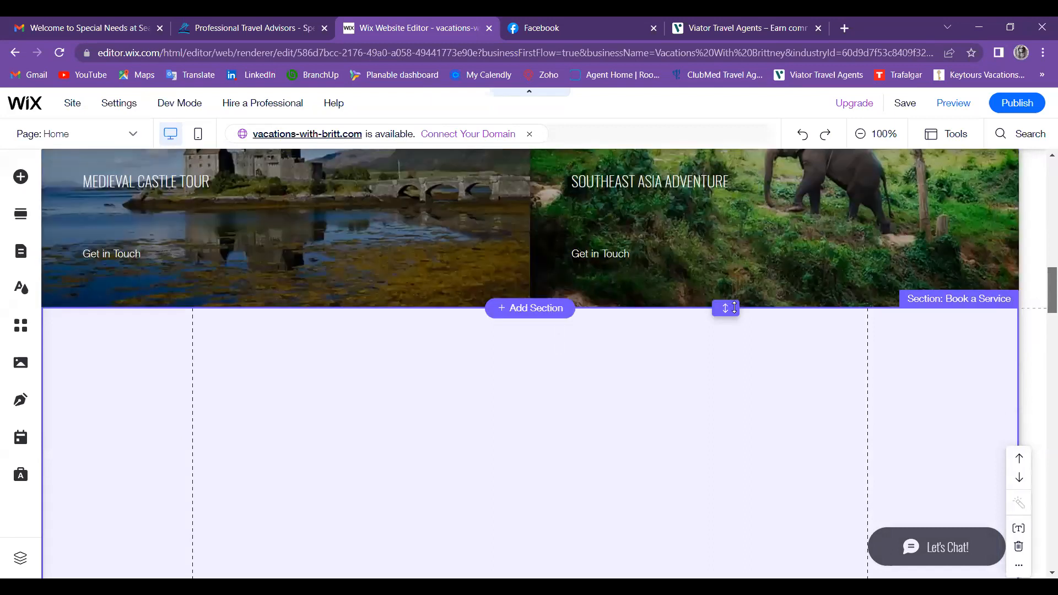
click(951, 307)
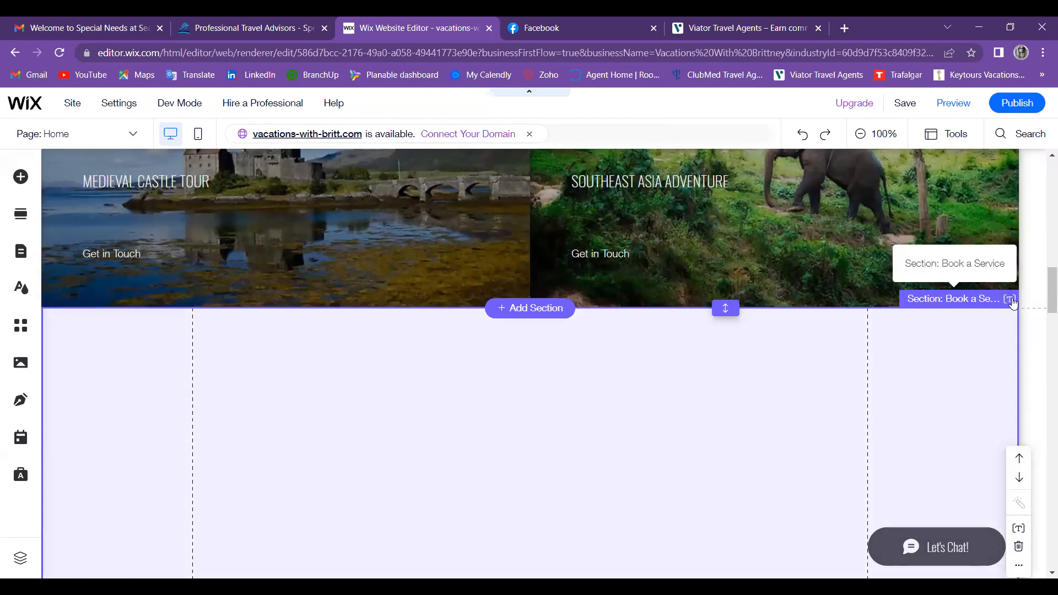
click(1011, 300)
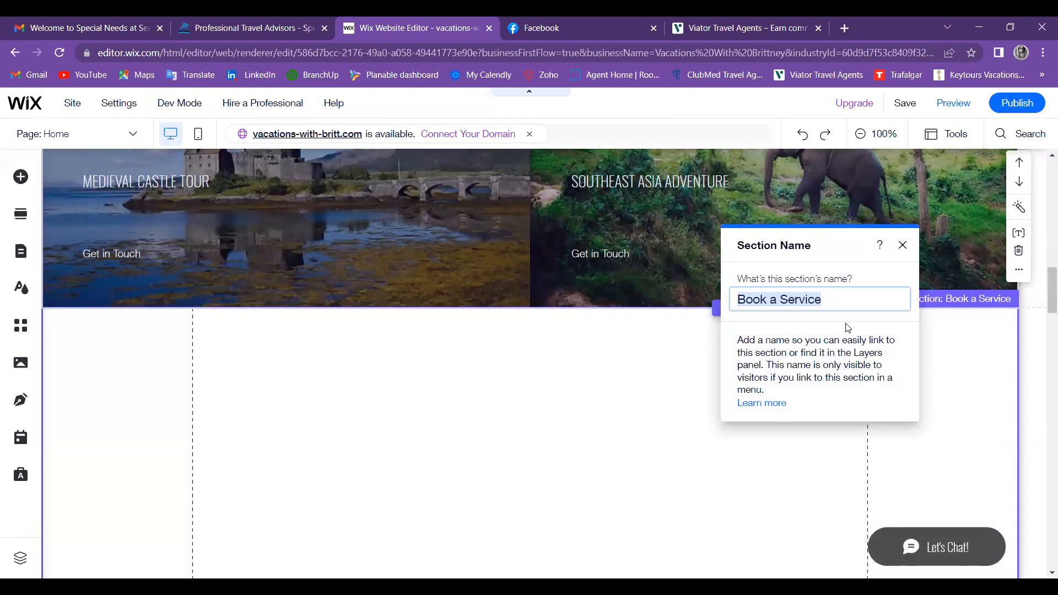
click(901, 246)
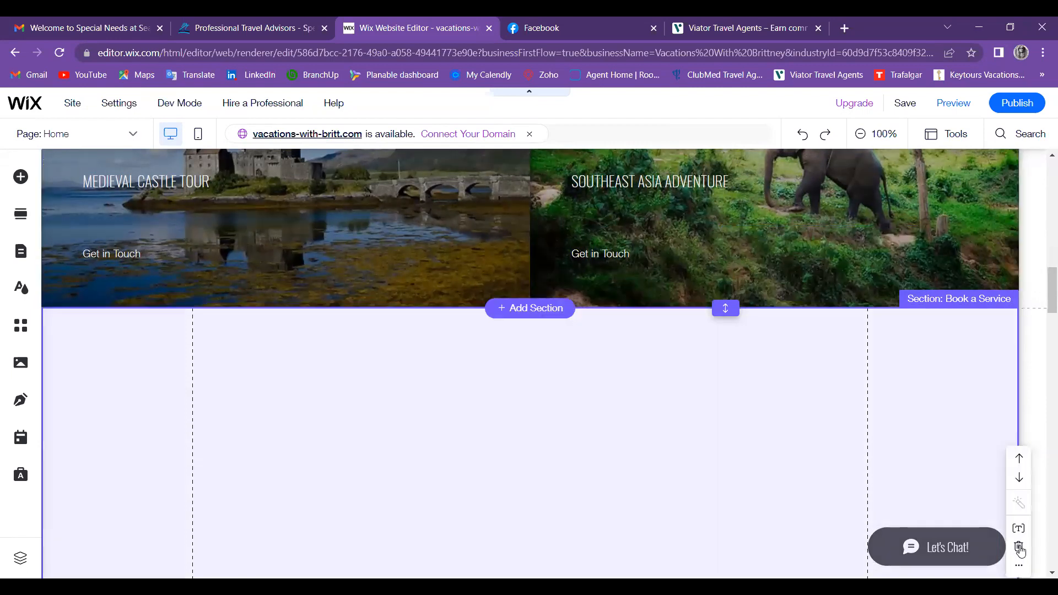
click(1018, 547)
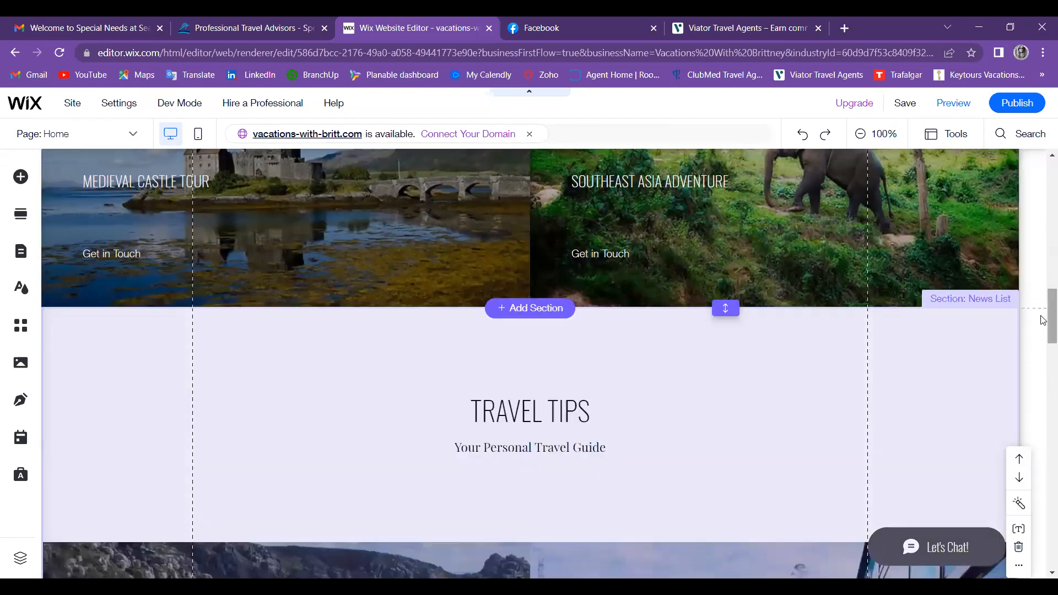
scroll(1043, 278, down, 2)
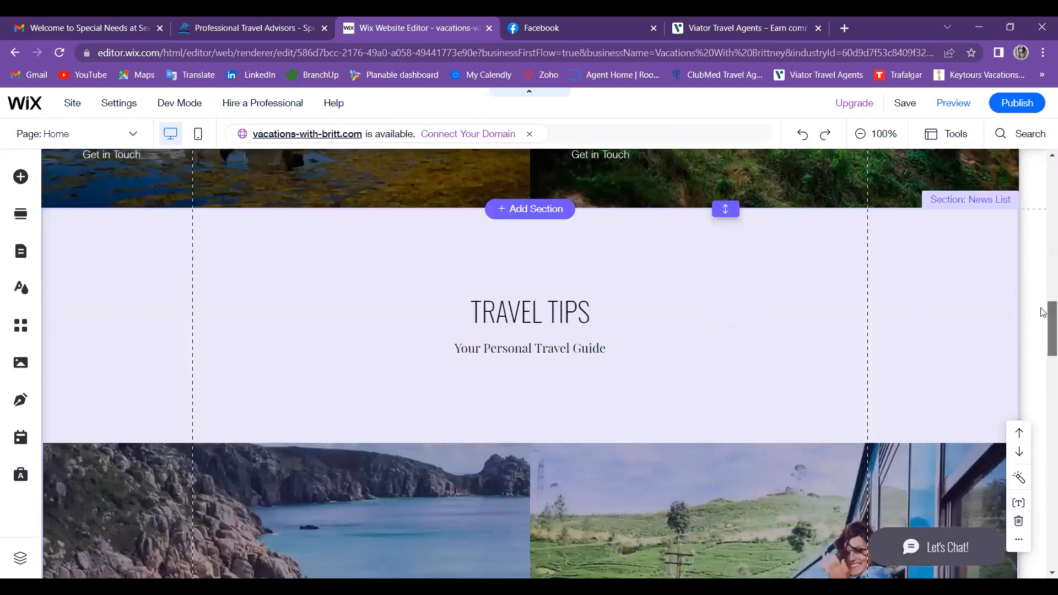
scroll(1042, 312, up, 5)
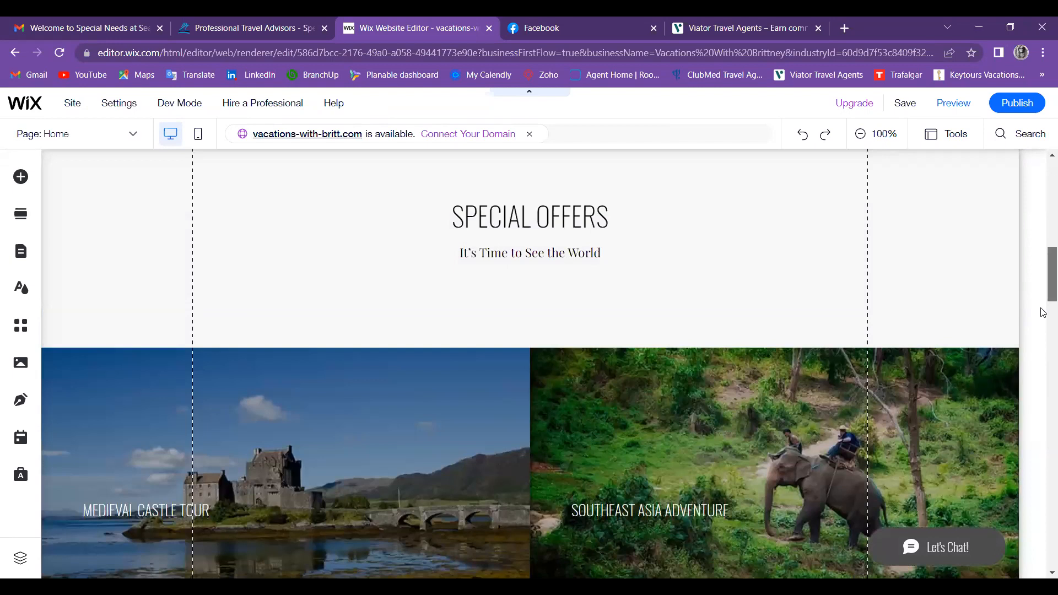
scroll(1043, 312, down, 5)
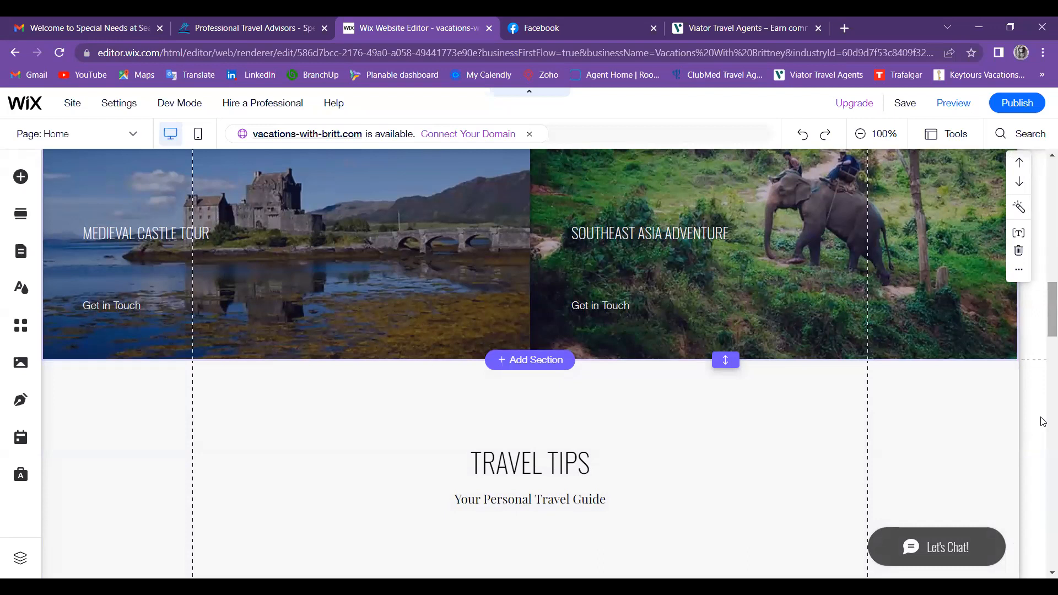
scroll(1043, 422, down, 5)
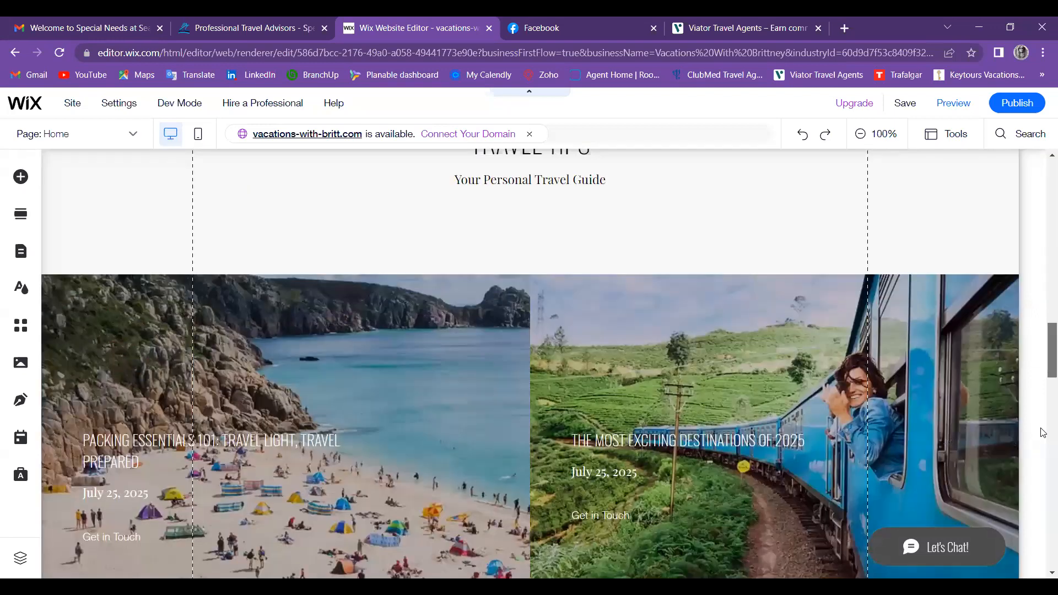
scroll(325, 443, down, 10)
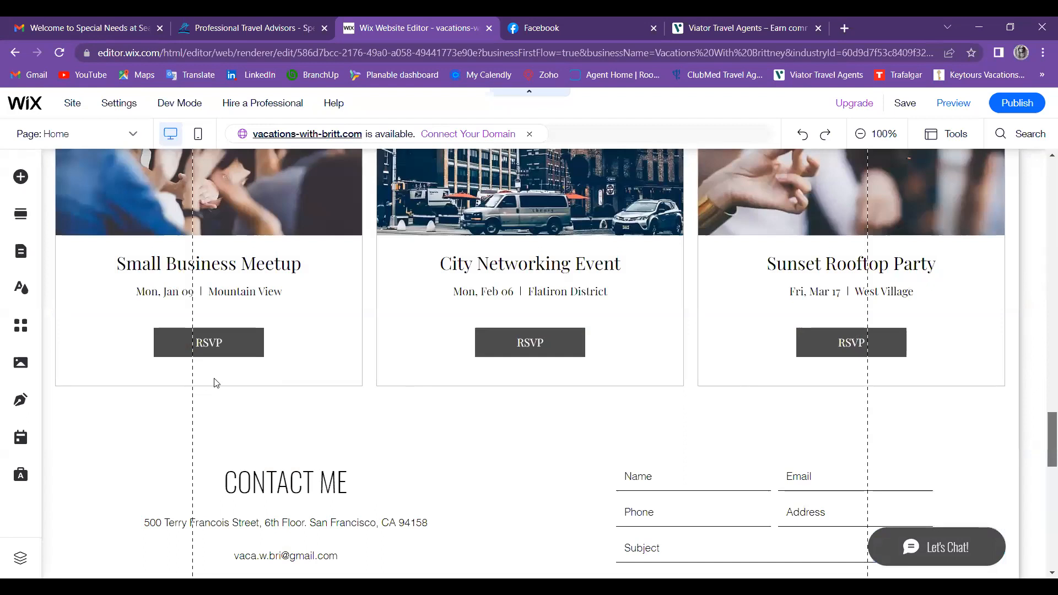
scroll(266, 319, up, 1)
Step: Select the Wix Events widget and open its event management dashboard
click(264, 319)
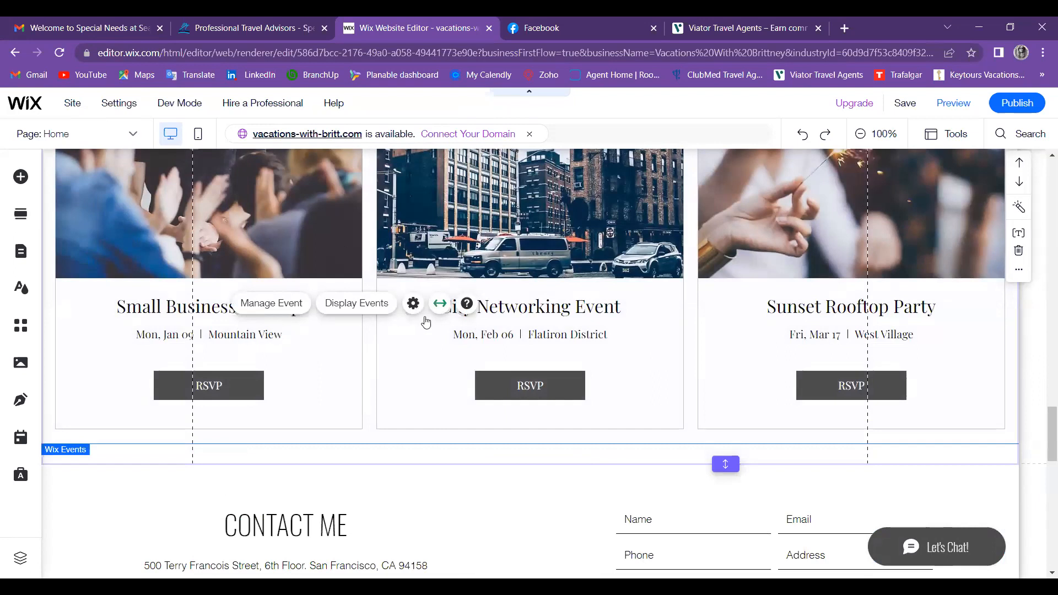
click(392, 314)
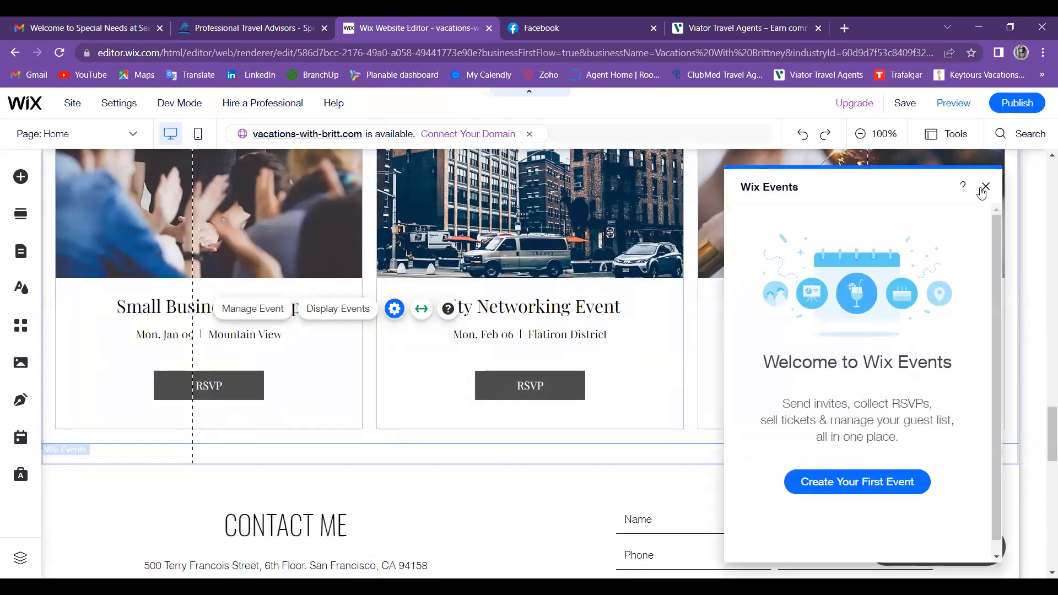
click(254, 309)
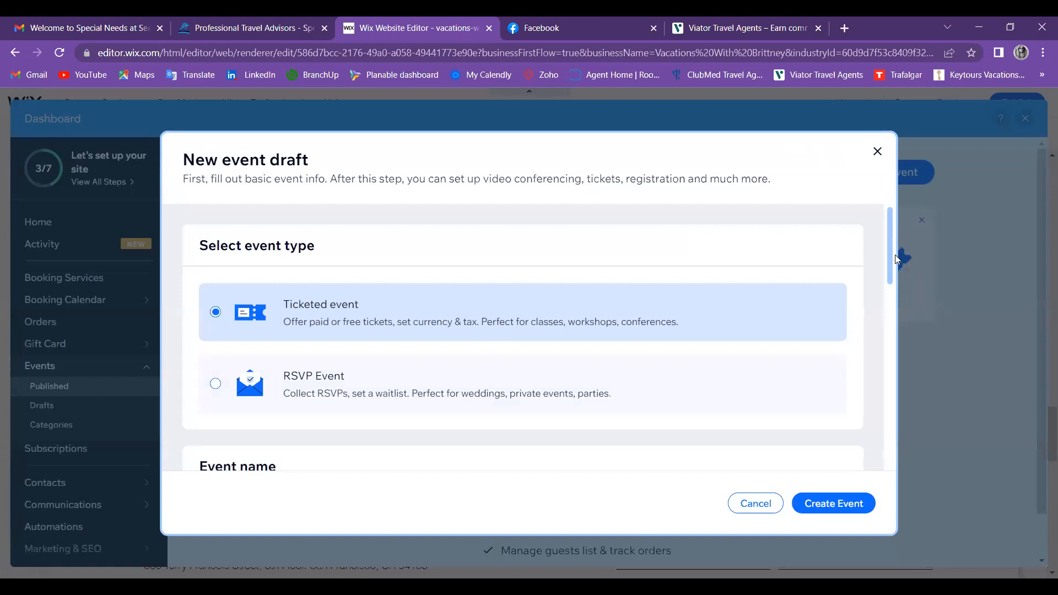
Step: Look through the New event draft, then cancel it without creating an event
scroll(894, 264, down, 3)
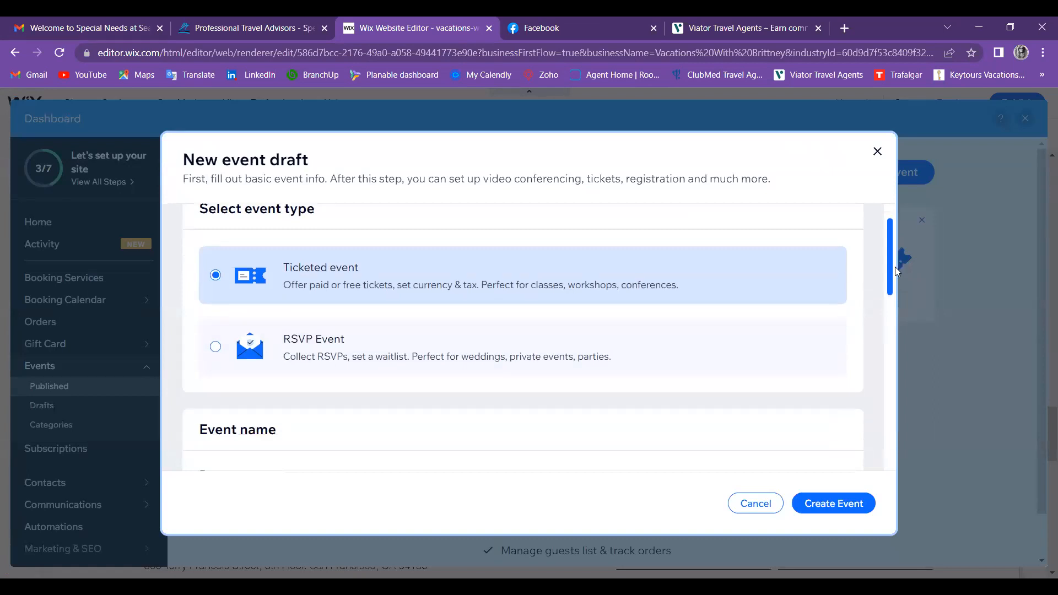
drag(891, 314, 875, 426)
scroll(877, 447, down, 3)
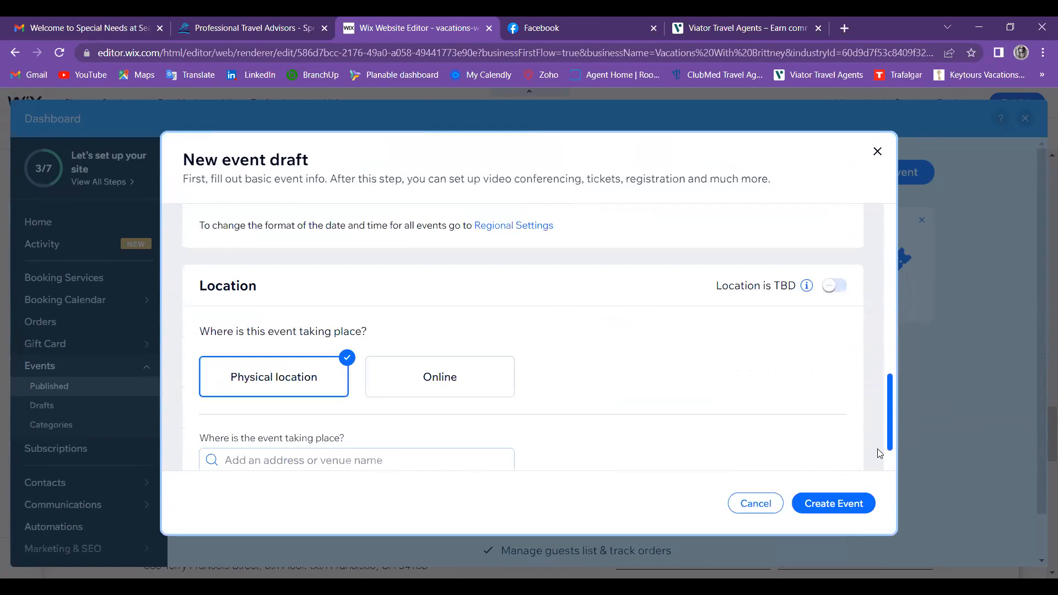
scroll(884, 425, up, 1)
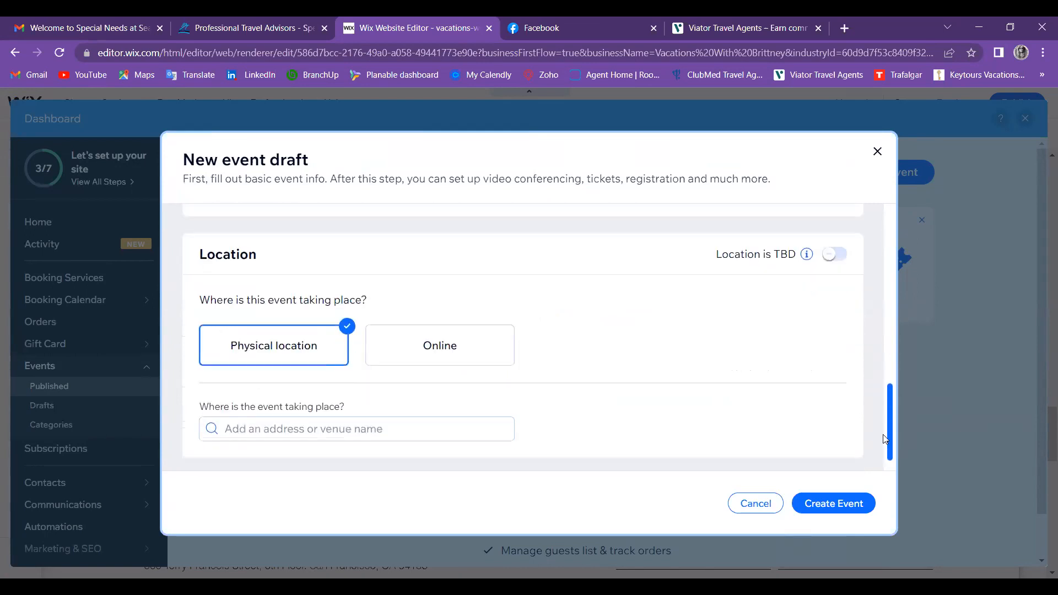
scroll(888, 342, up, 3)
scroll(888, 342, up, 3)
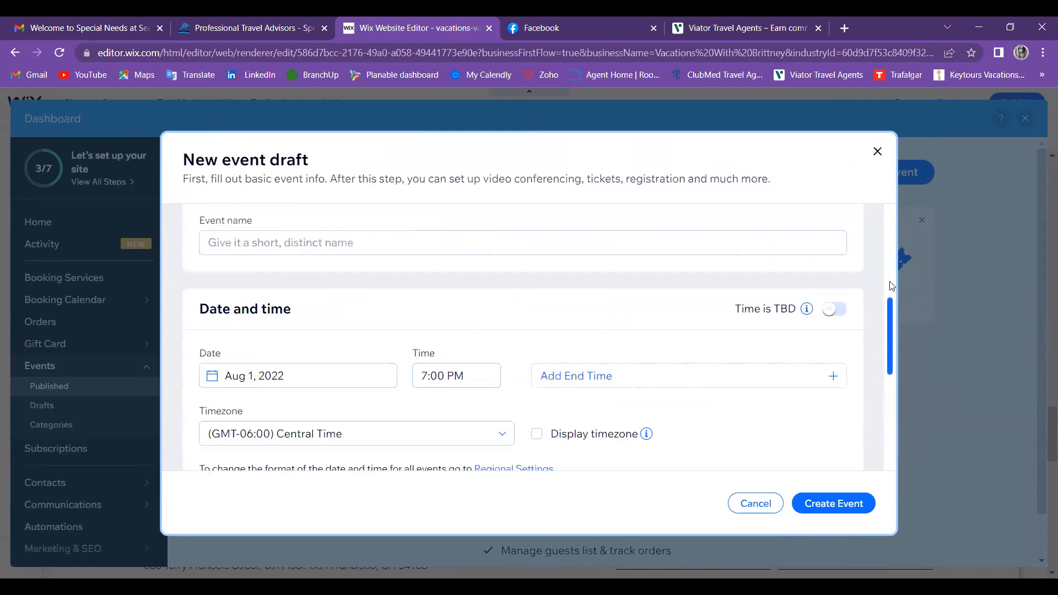
scroll(888, 254, up, 4)
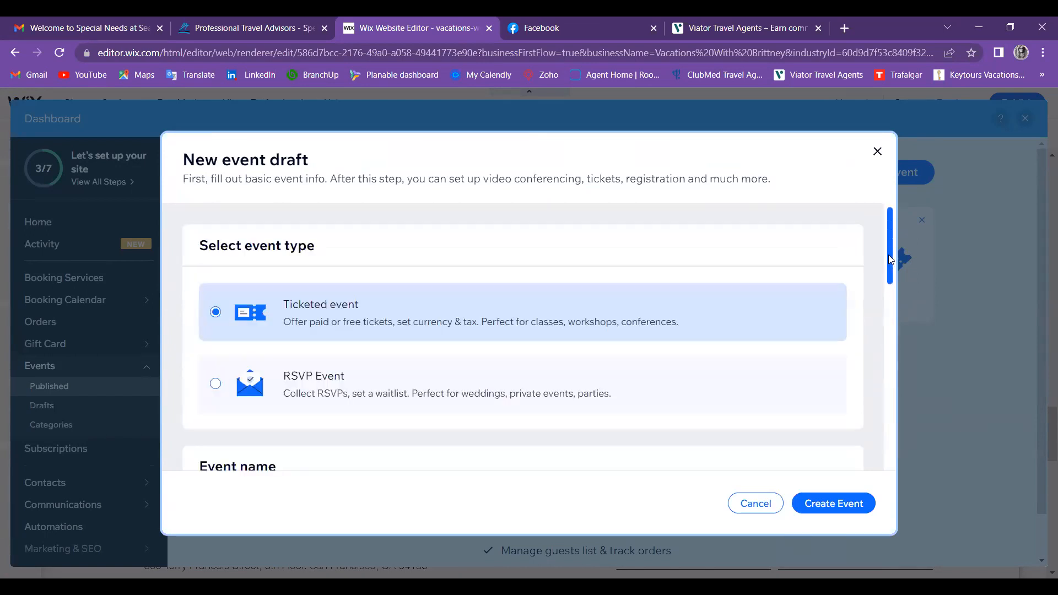
click(766, 505)
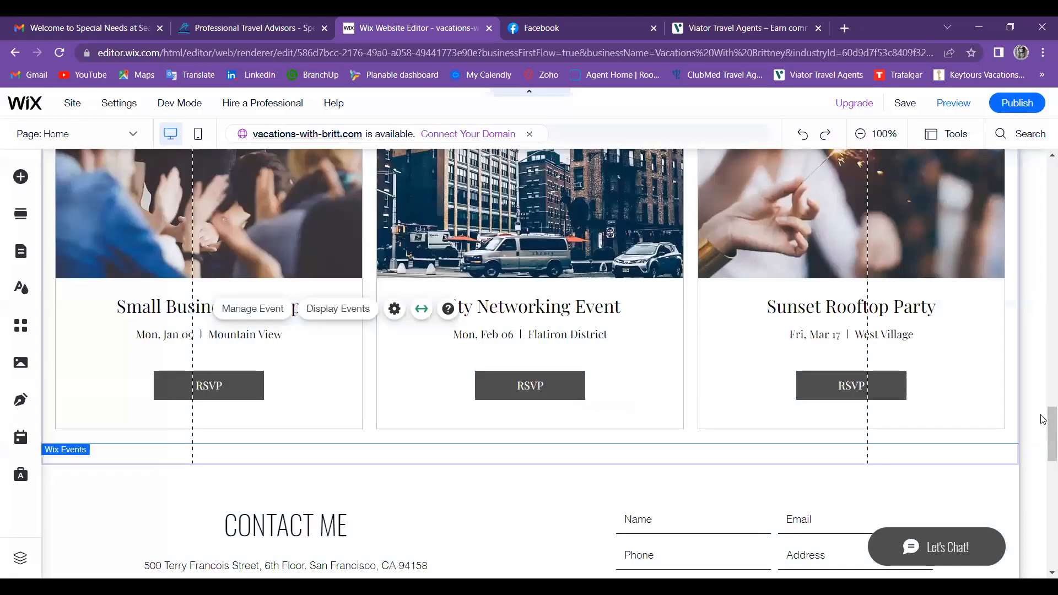
Step: Confirm the events widget displays Upcoming Events from All Events, then close its settings
double_click(564, 393)
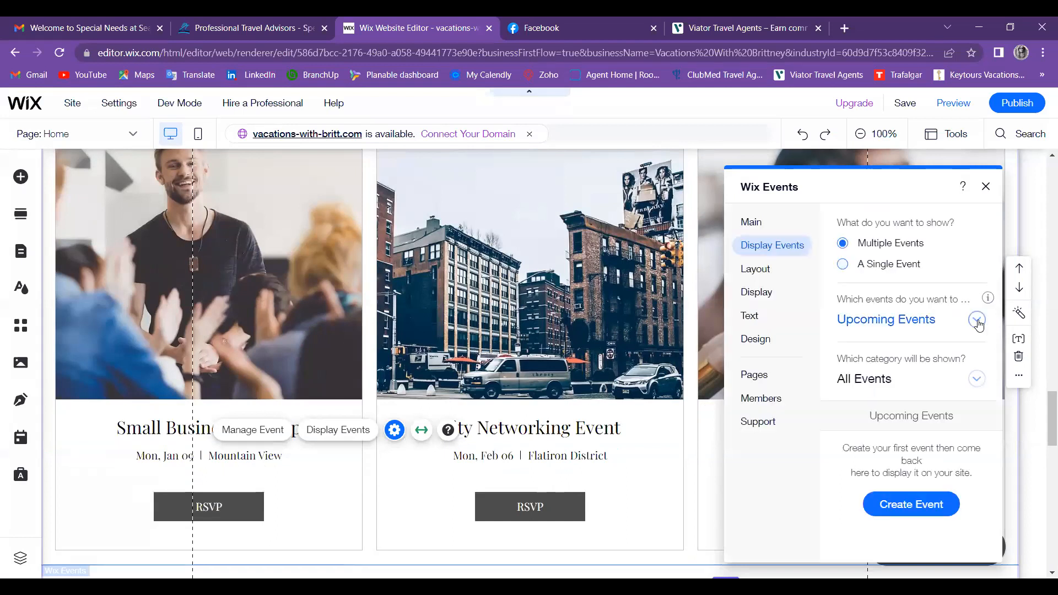
click(917, 315)
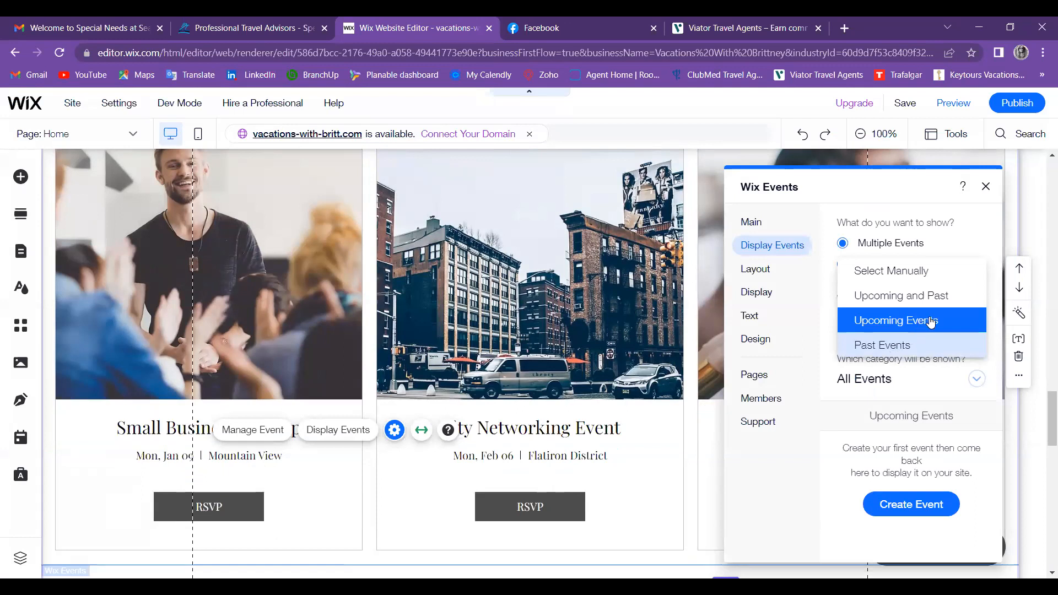
click(975, 380)
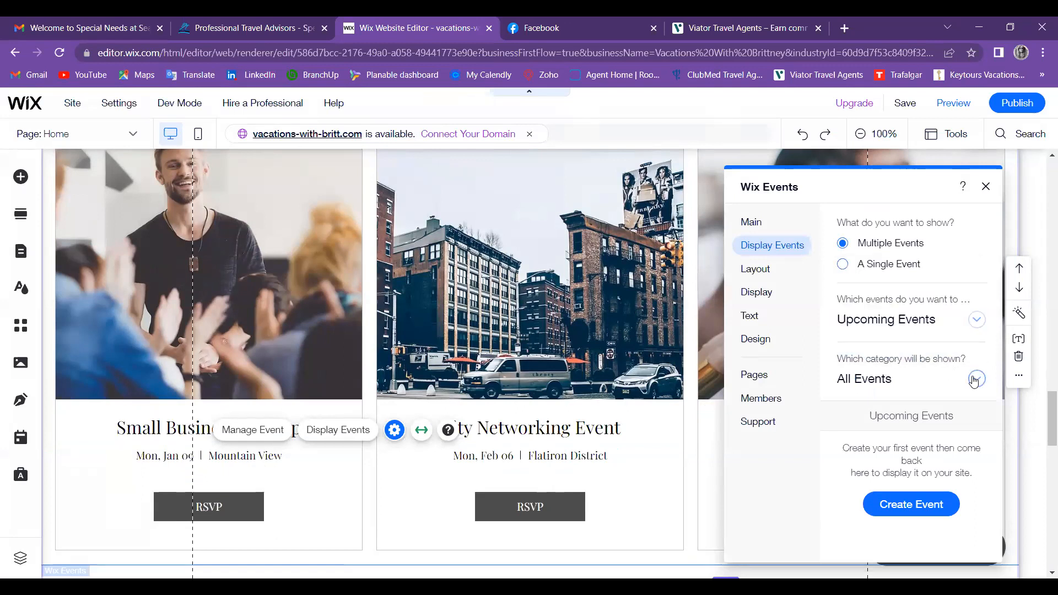
click(975, 380)
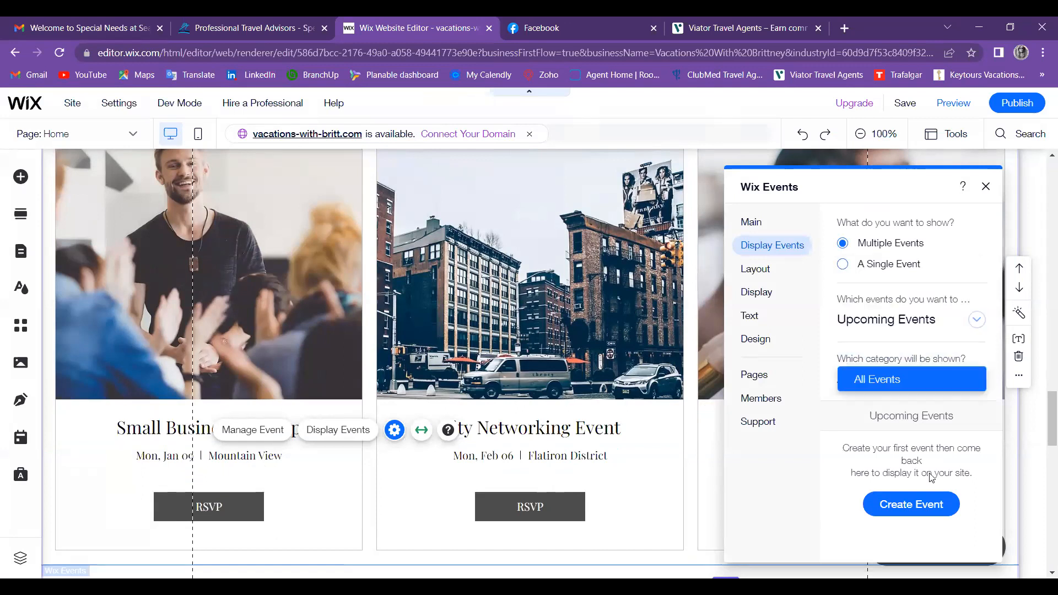
click(986, 187)
click(232, 507)
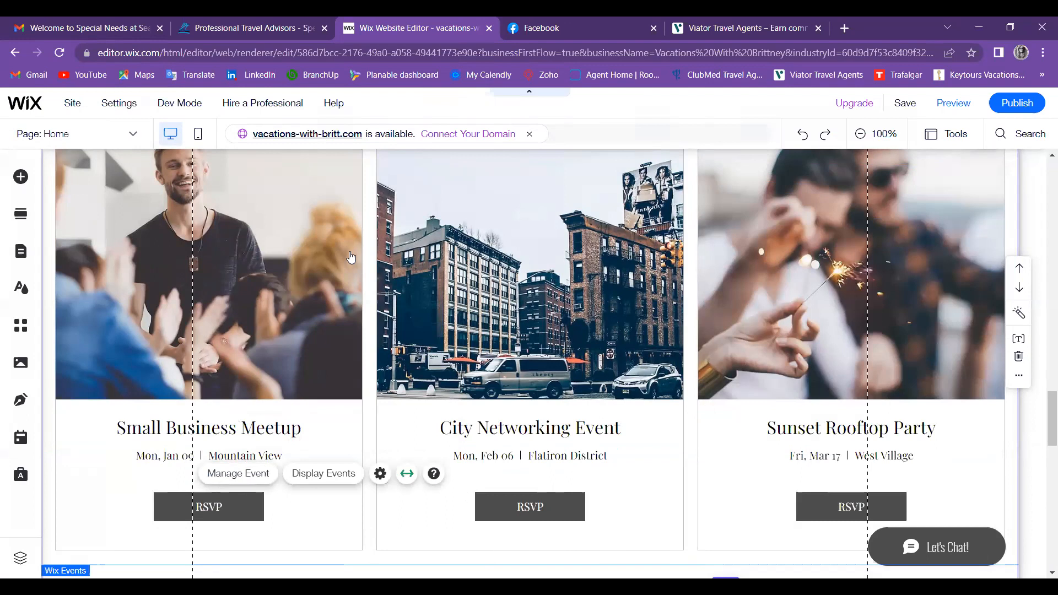
Step: Delete the RSVP Button Text in the events widget's Text settings, then open a new browser tab
double_click(332, 407)
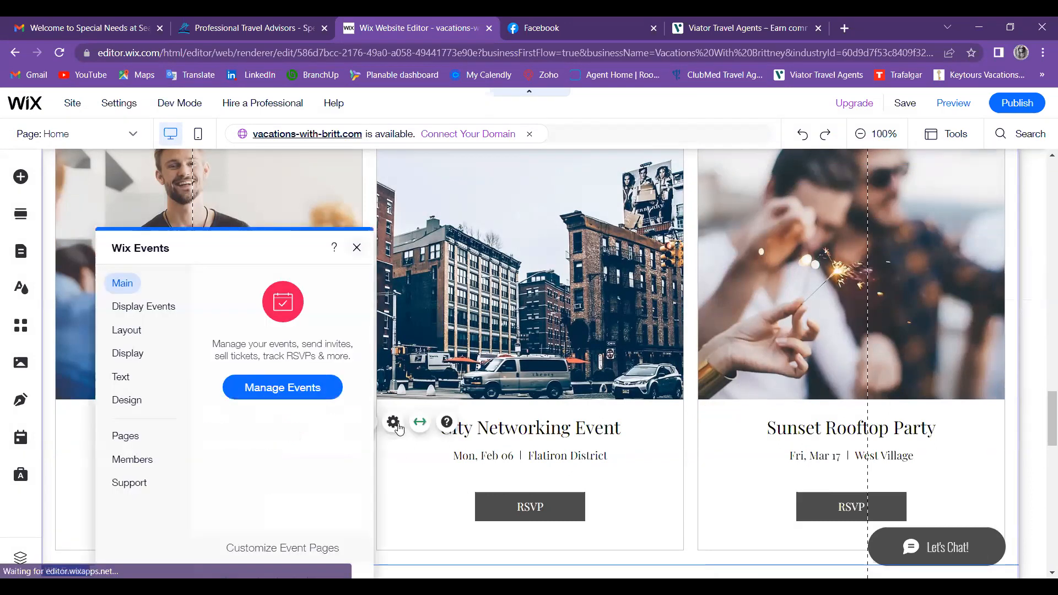
click(396, 424)
click(393, 422)
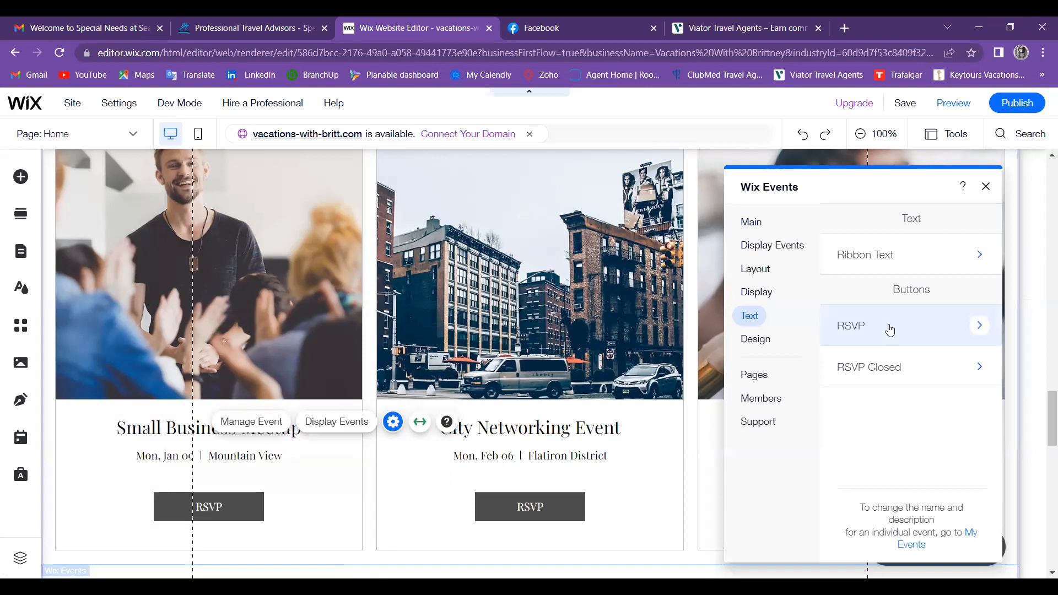
click(890, 330)
click(855, 224)
click(884, 332)
key(BackSpace)
key(BackSpace)
key(BackSpace)
key(BackSpace)
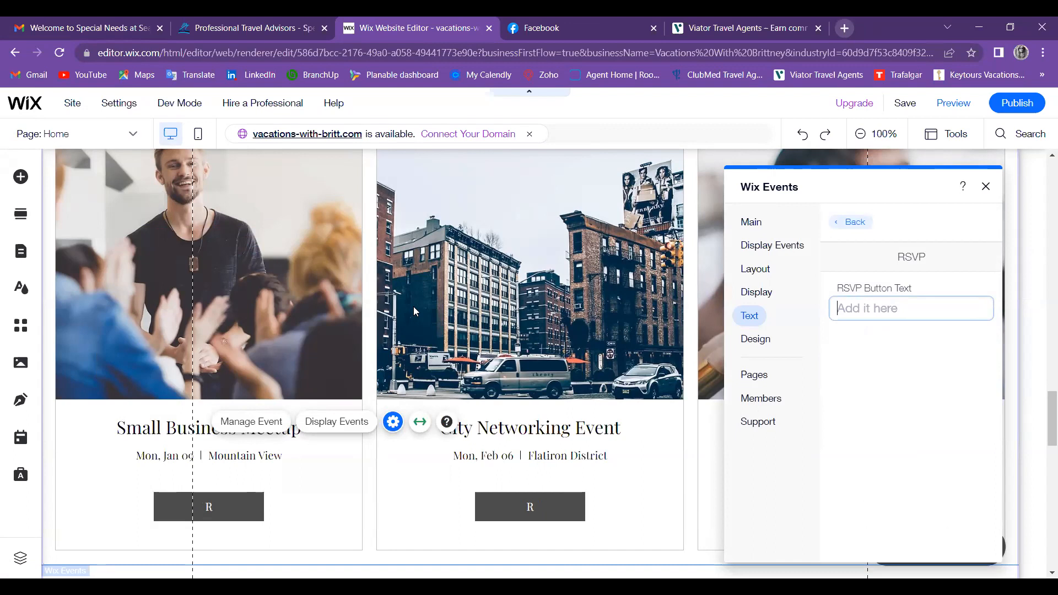
key(ctrl+t)
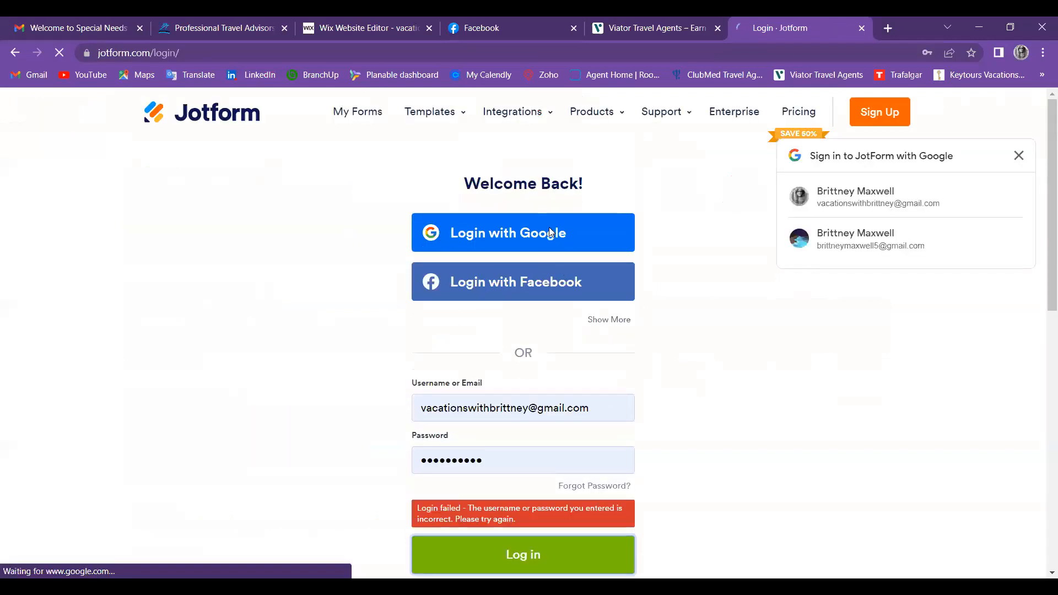
Step: Sign in to Jotform with Google and copy the Travel Inquiry form's publish link
click(1019, 156)
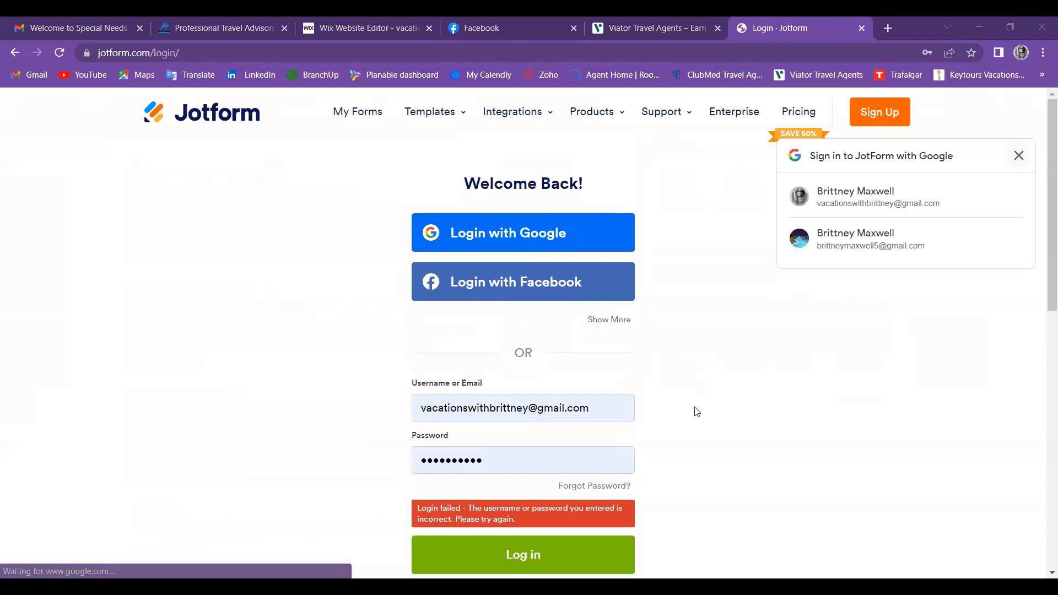
click(540, 233)
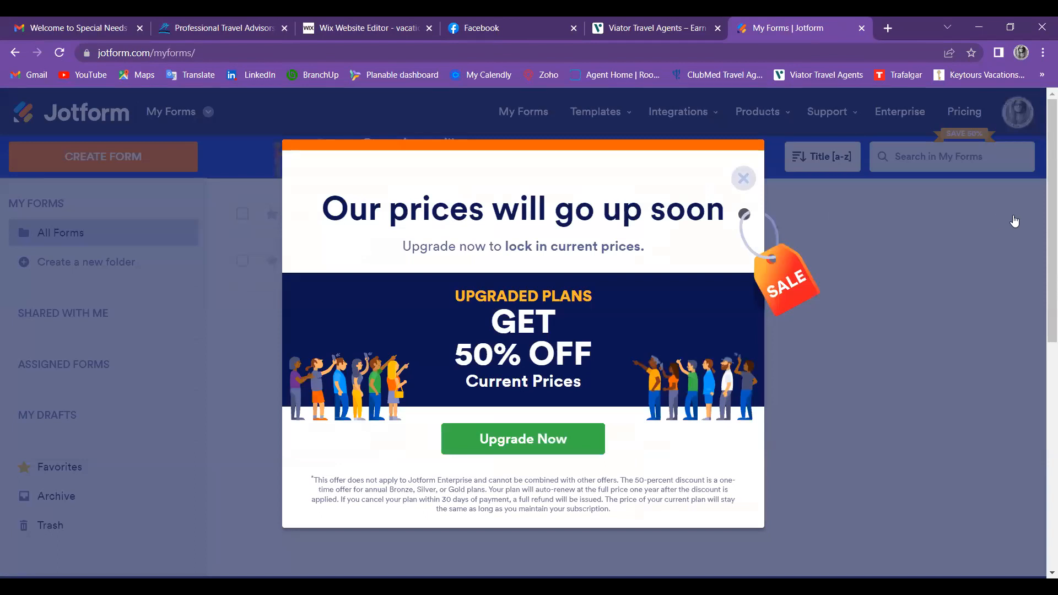
click(791, 246)
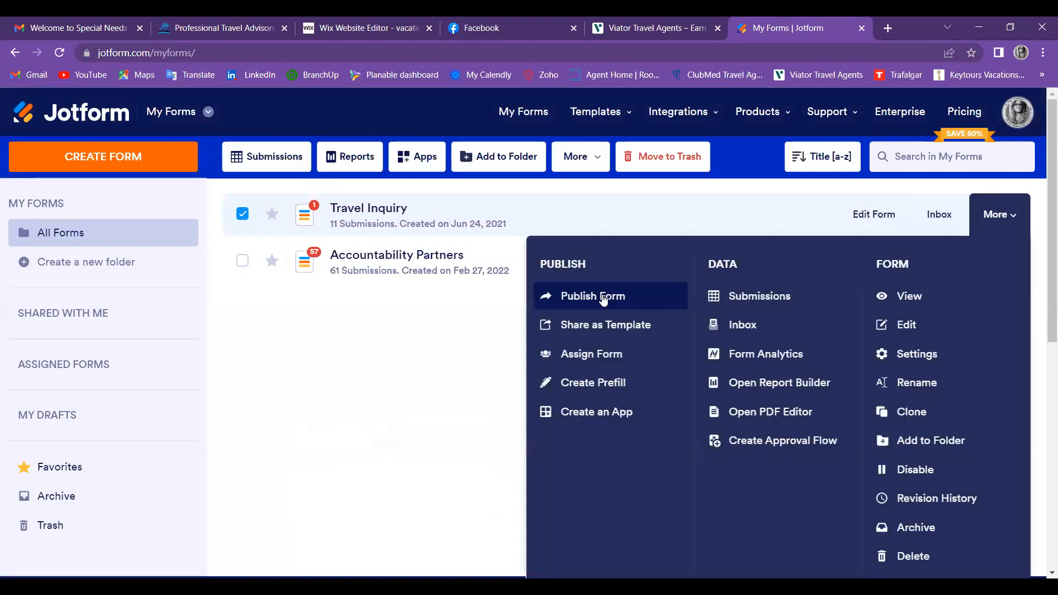
click(604, 298)
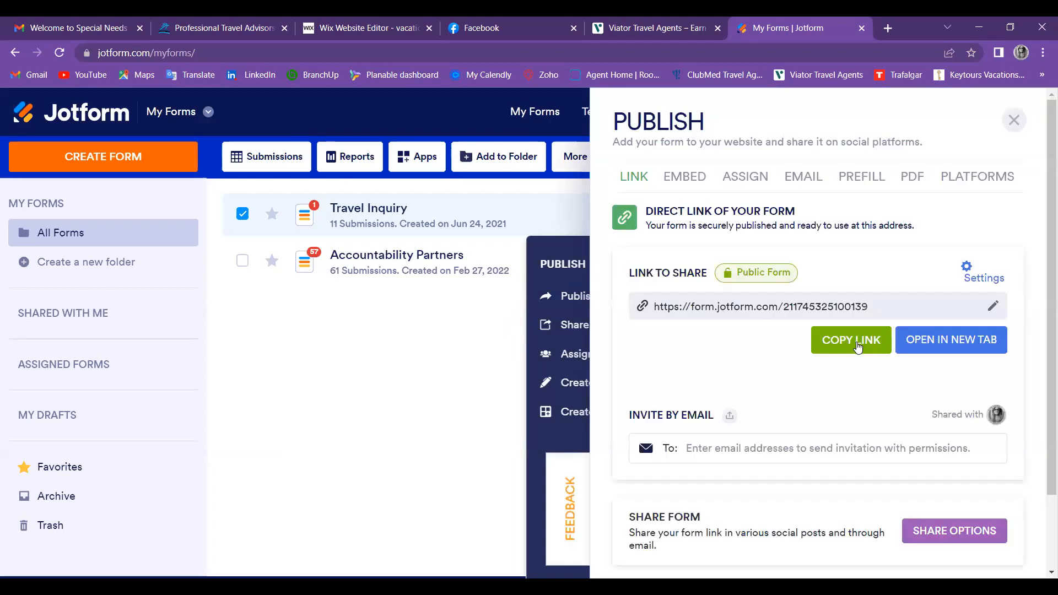
click(858, 347)
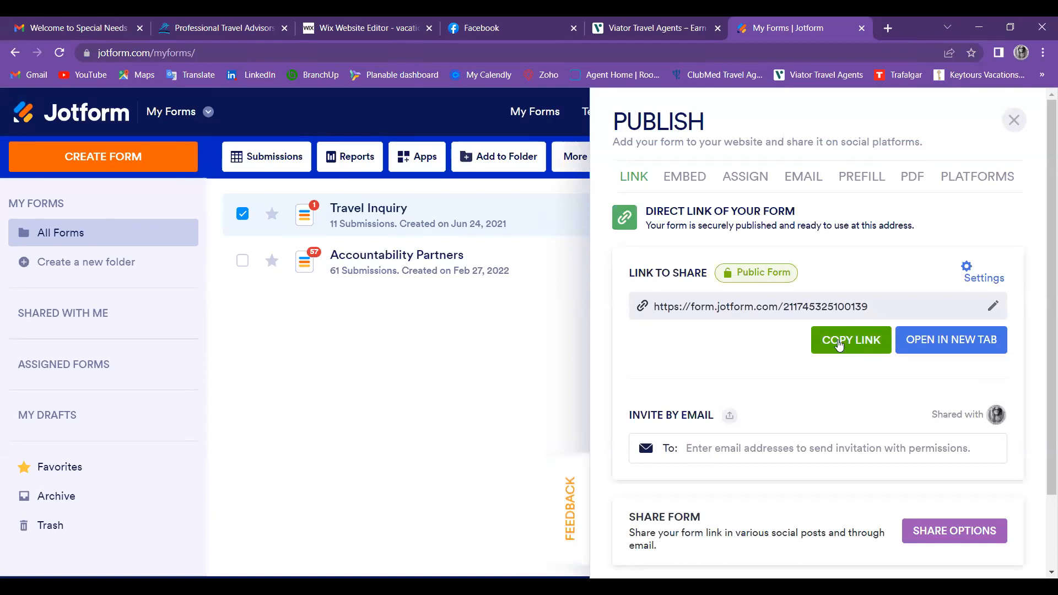
click(838, 344)
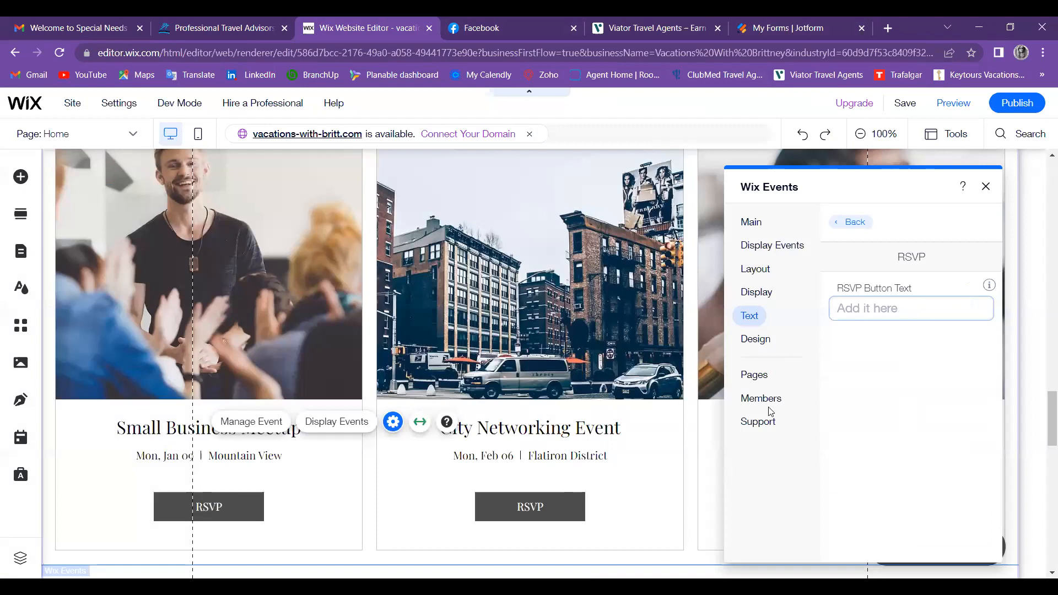
Step: Replace the RSVP Closed button text 'Details' with the pasted Jotform form link
text(h)
click(751, 319)
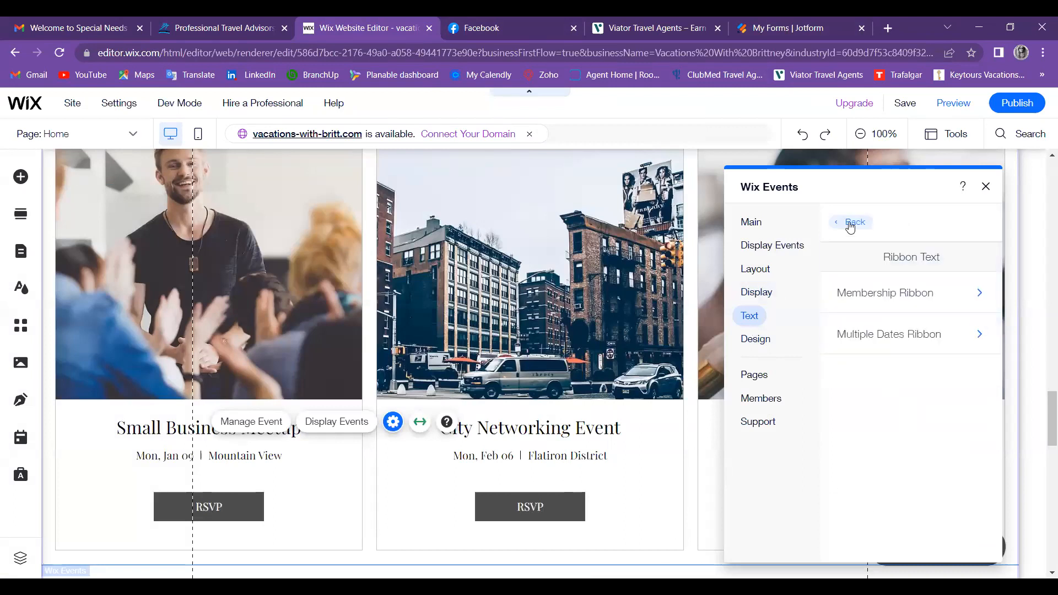
click(847, 222)
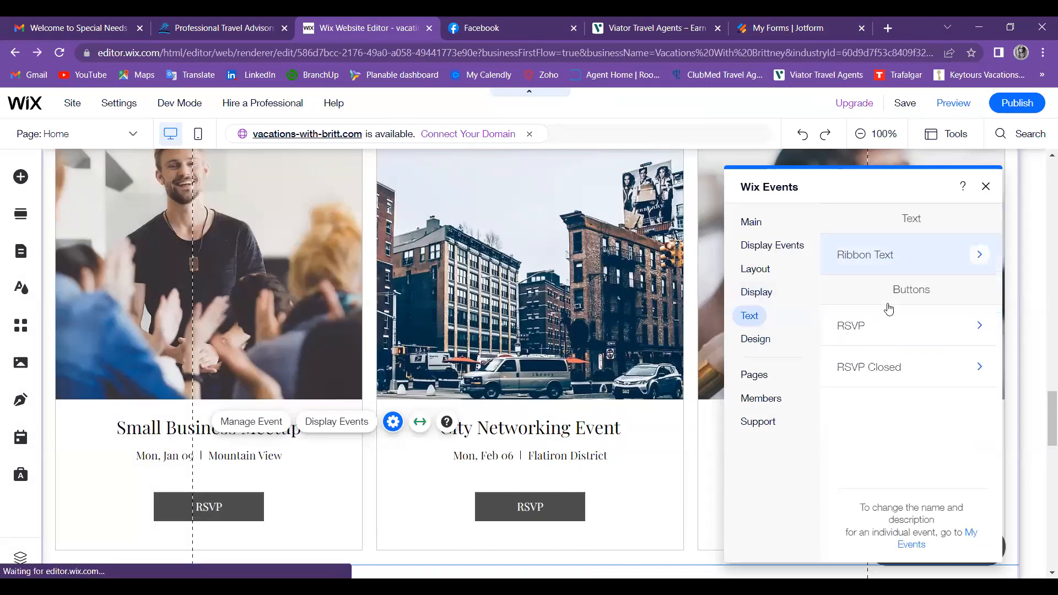
click(913, 366)
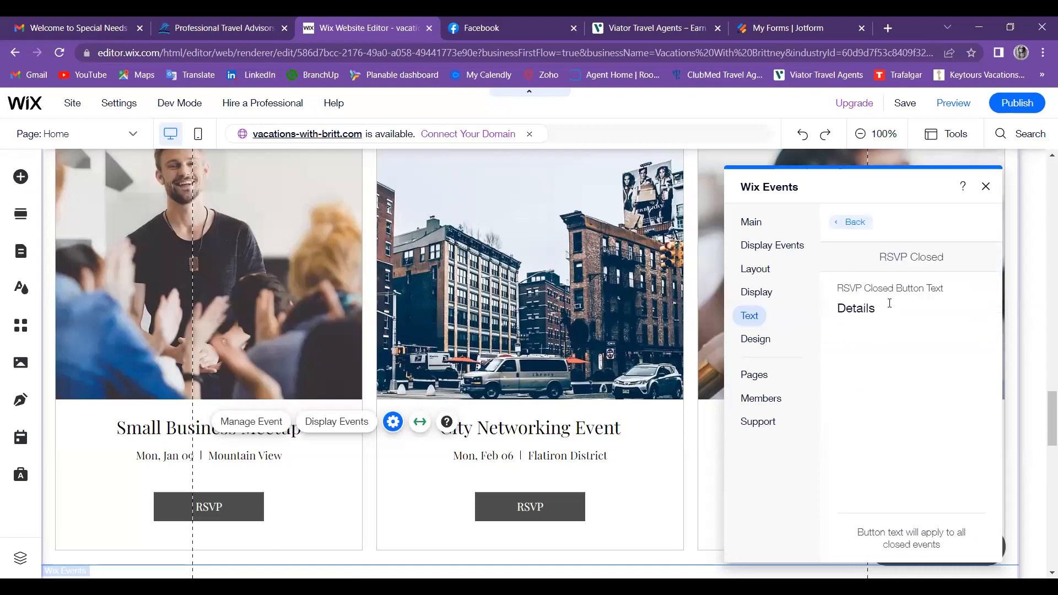
double_click(850, 318)
key(BackSpace)
right_click(850, 320)
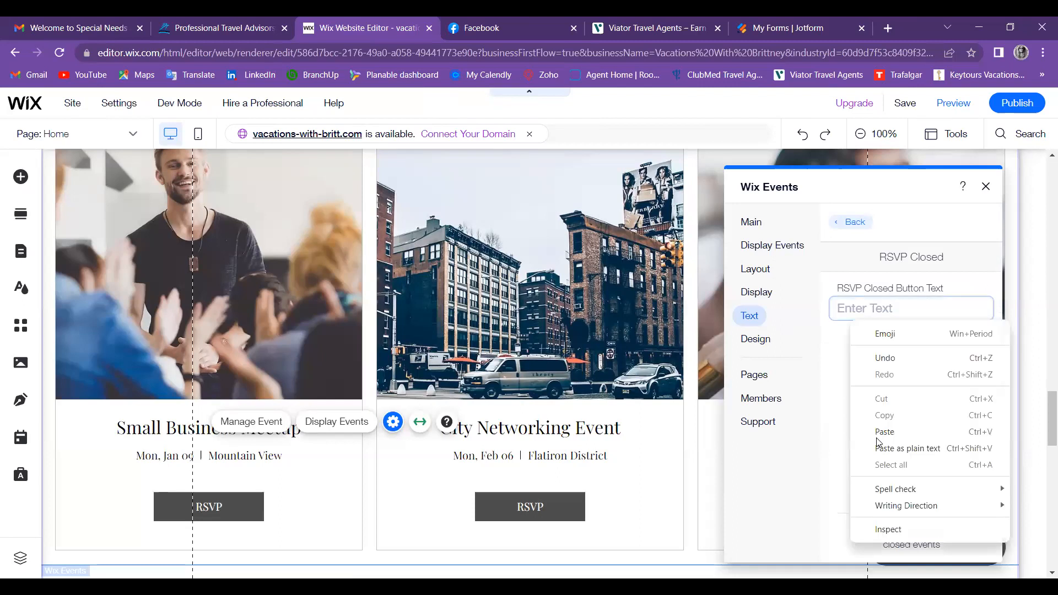
click(877, 439)
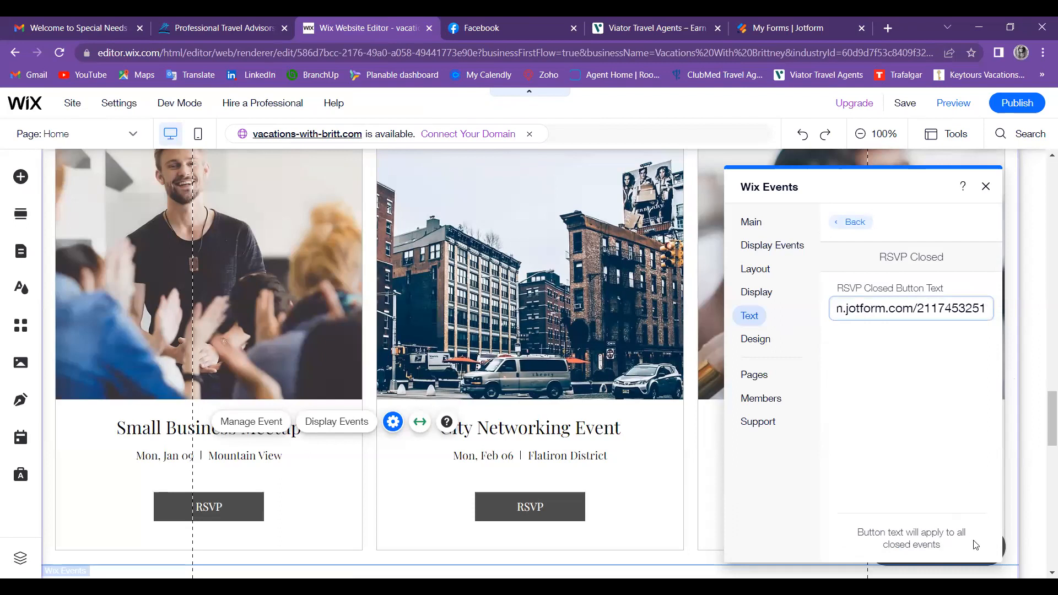
click(951, 441)
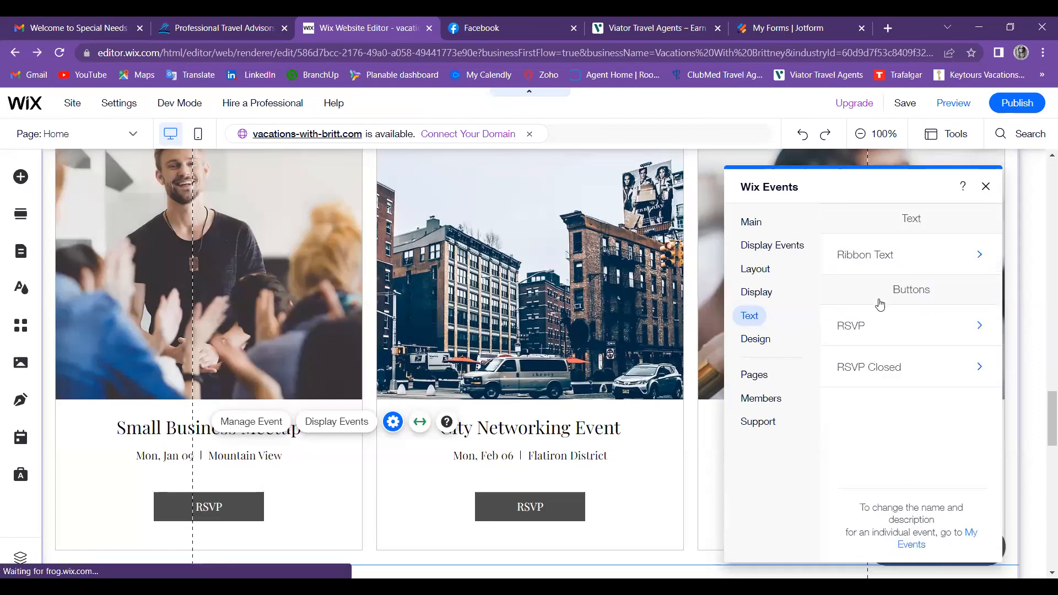
Step: Test pasting the link into the RSVP button text, erase it, and close the settings panel
click(879, 305)
key(BackSpace)
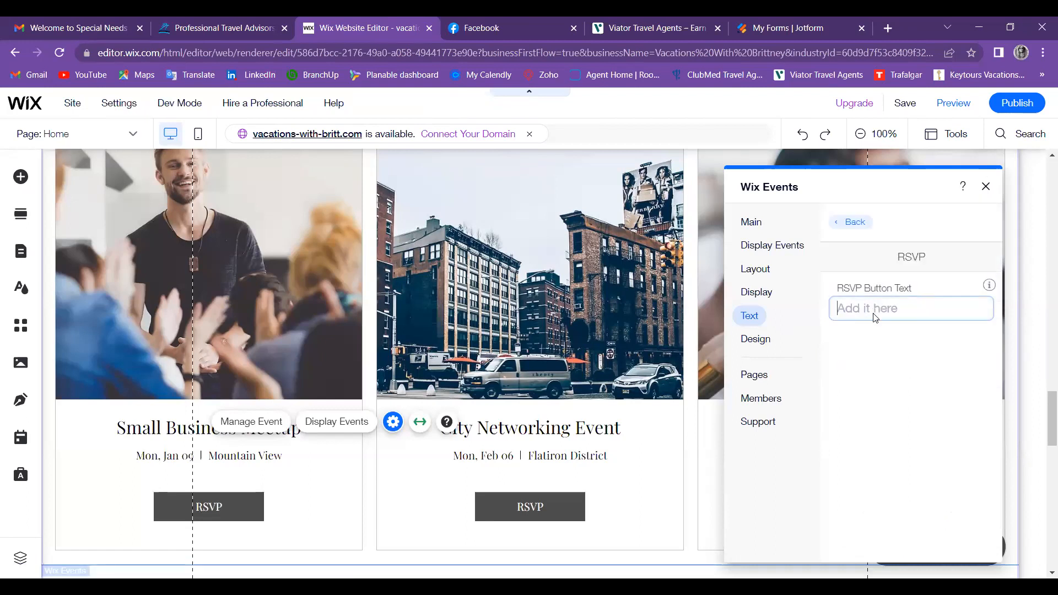
right_click(869, 313)
click(892, 425)
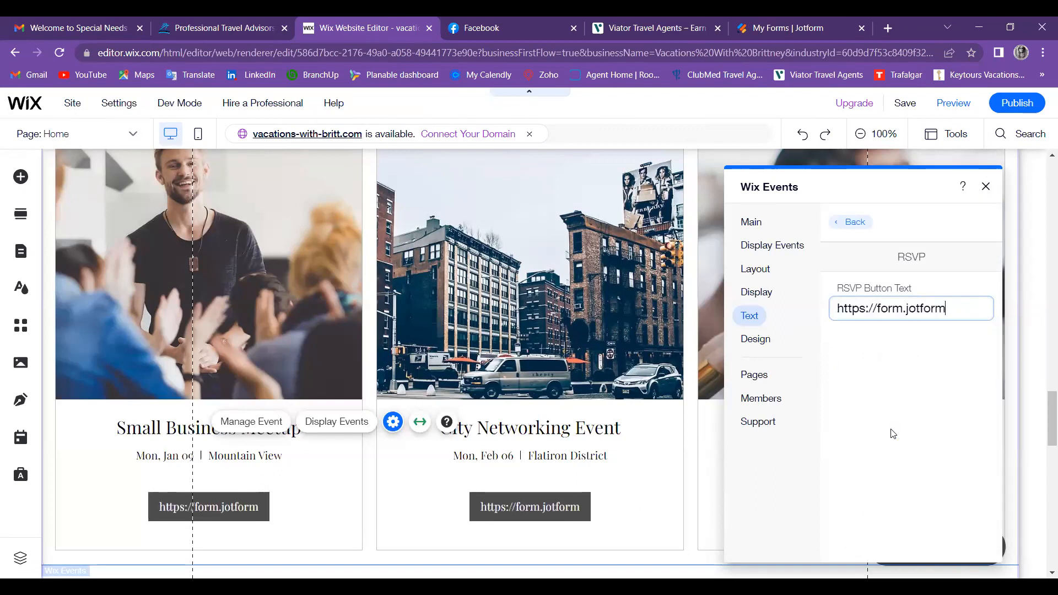
key(BackSpace)
key(BackSpace)
key(BackSpace)
key(BackSpace)
key(BackSpace)
key(BackSpace)
key(BackSpace)
key(BackSpace)
key(BackSpace)
key(BackSpace)
key(BackSpace)
key(BackSpace)
key(BackSpace)
key(BackSpace)
key(BackSpace)
key(BackSpace)
key(BackSpace)
key(BackSpace)
key(BackSpace)
key(BackSpace)
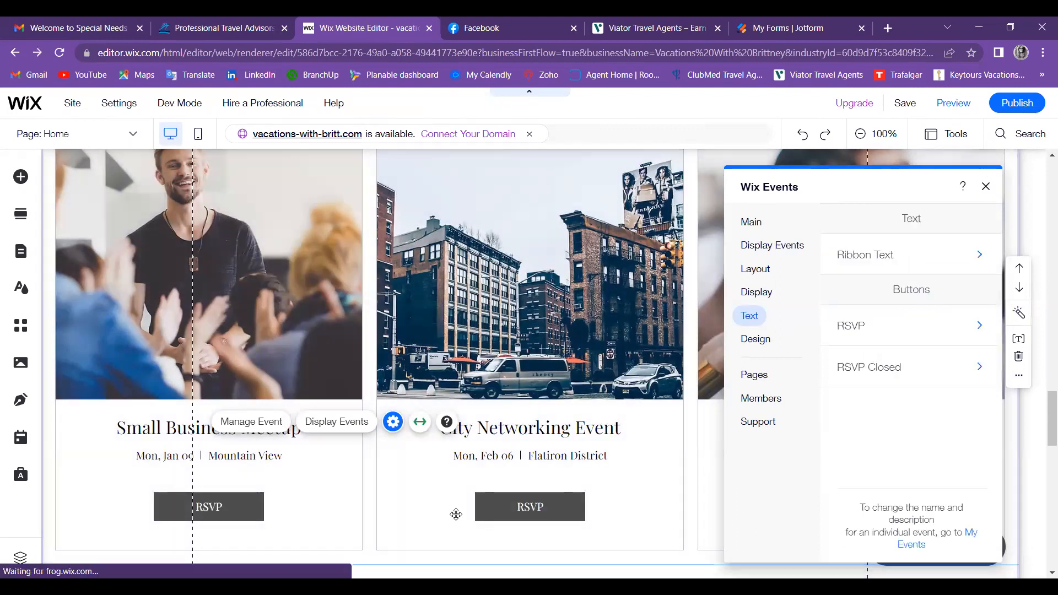
click(218, 504)
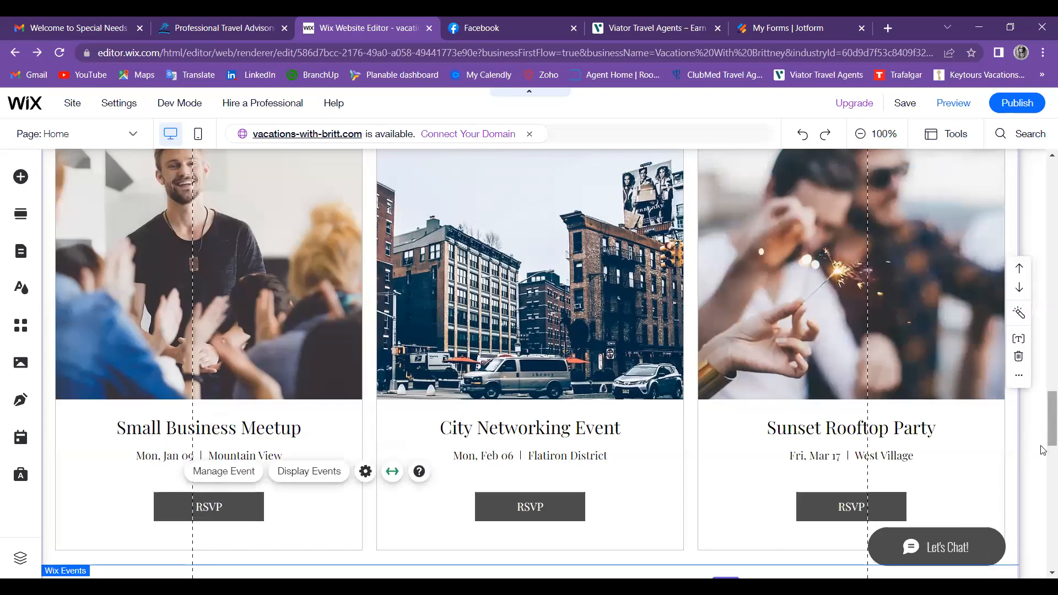
Step: Scroll down the Home page past the event cards to the Contact Me section
scroll(1043, 471, down, 4)
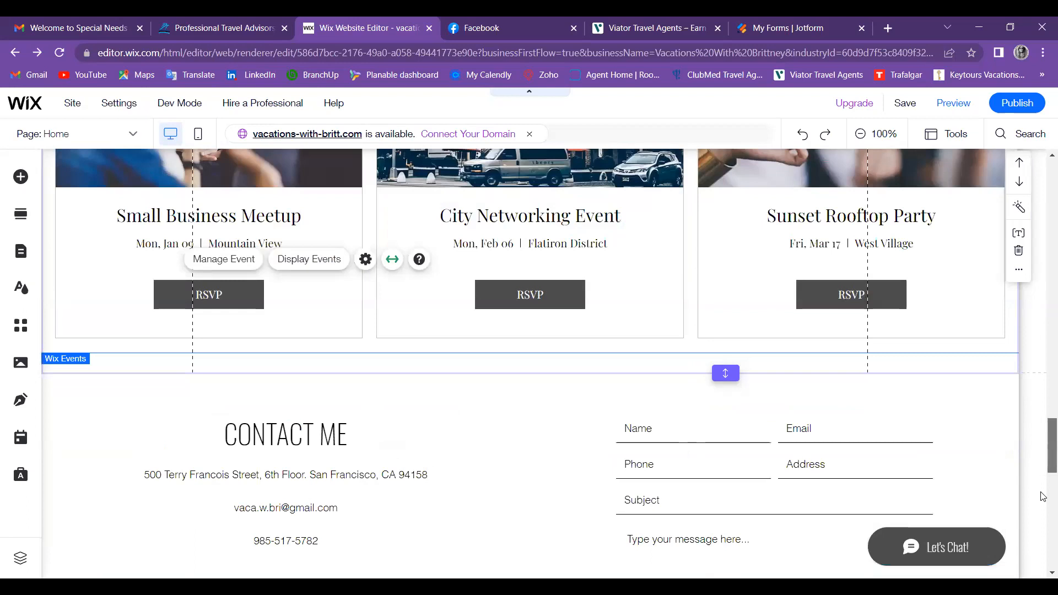
scroll(1043, 496, down, 7)
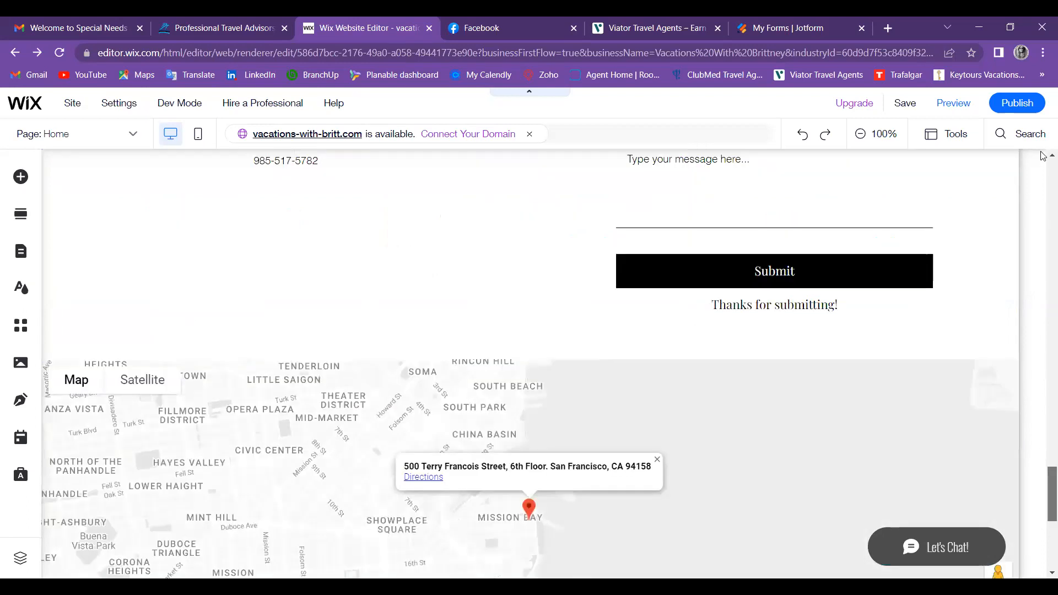
scroll(1043, 156, down, 6)
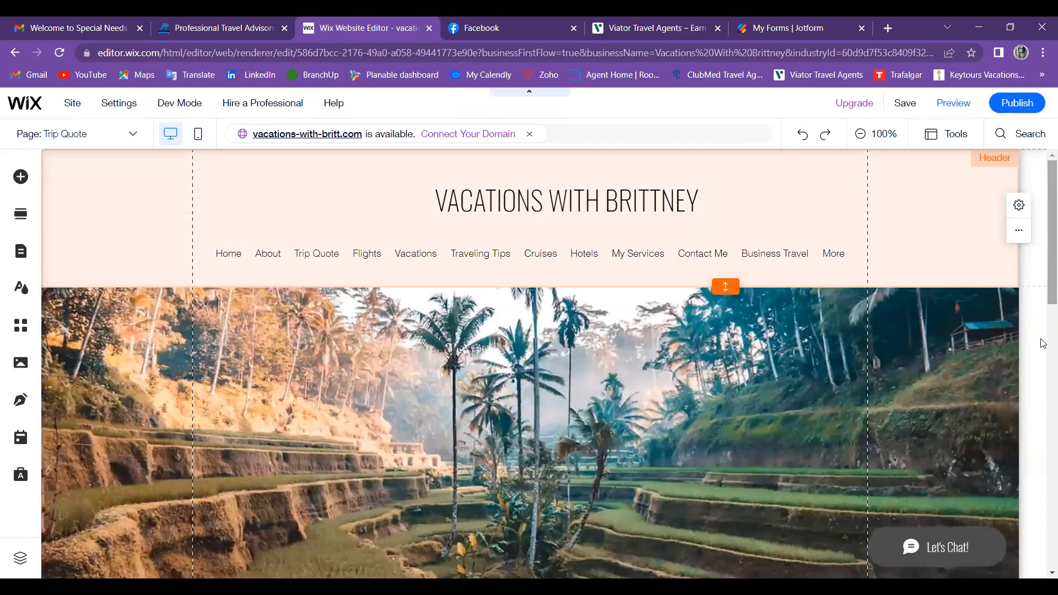
Step: Select the Get a Trip Quote section and close its rename box without changing the name
scroll(1043, 303, down, 8)
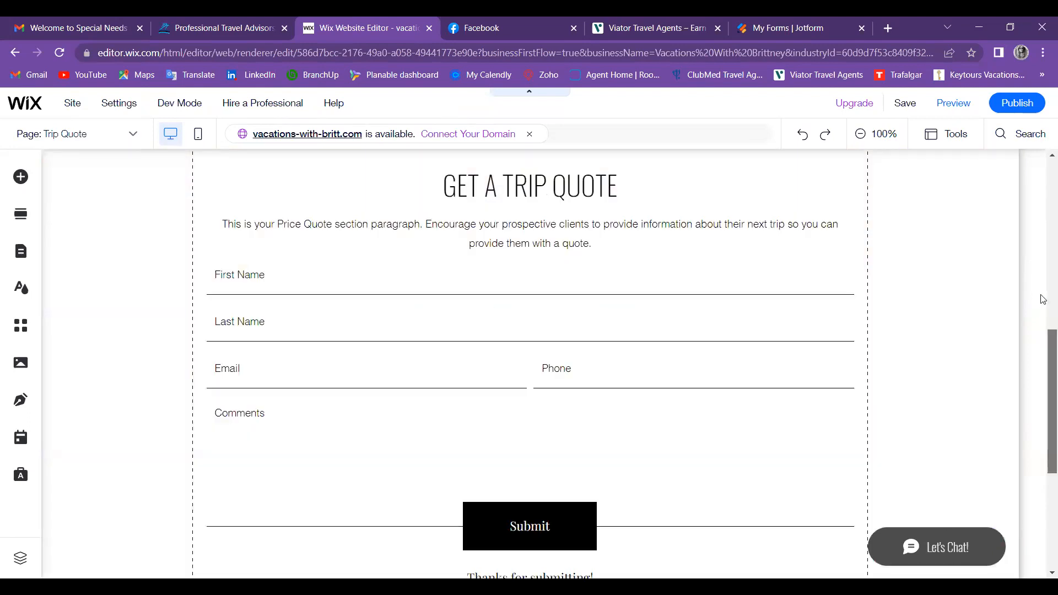
scroll(1043, 342, up, 2)
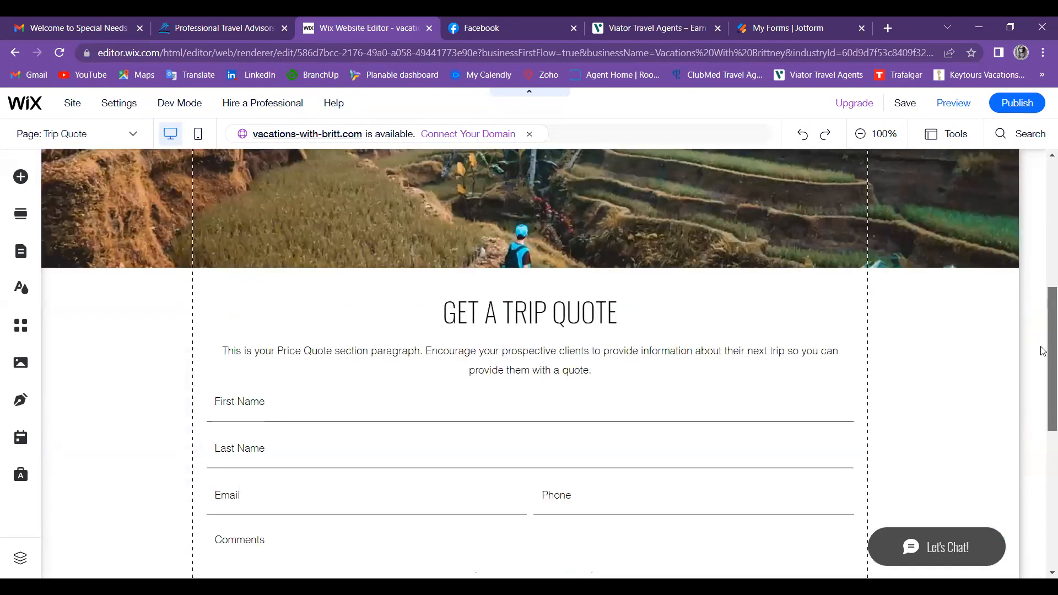
scroll(1043, 308, down, 1)
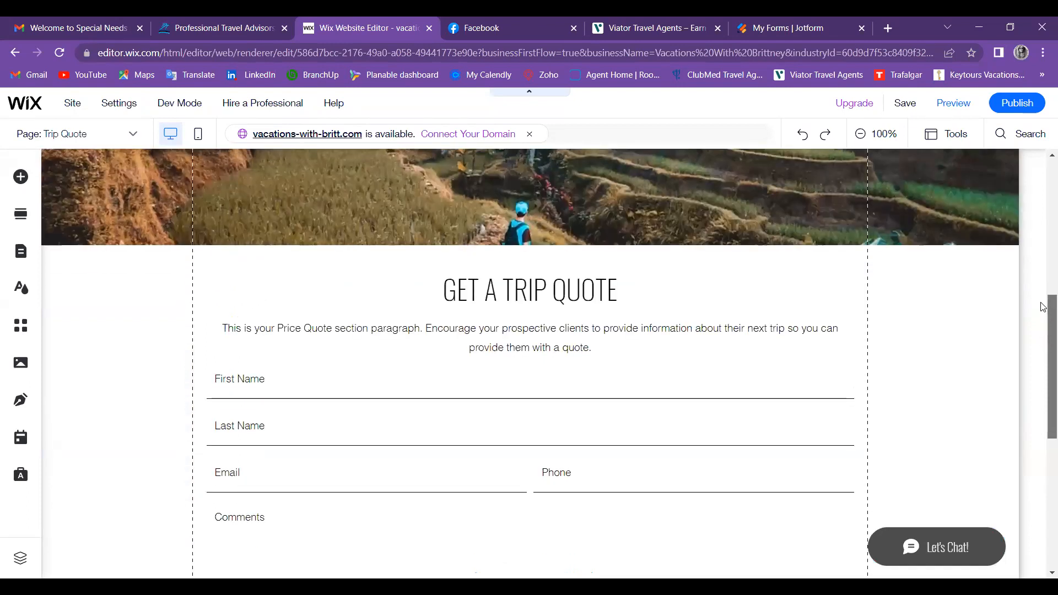
click(240, 385)
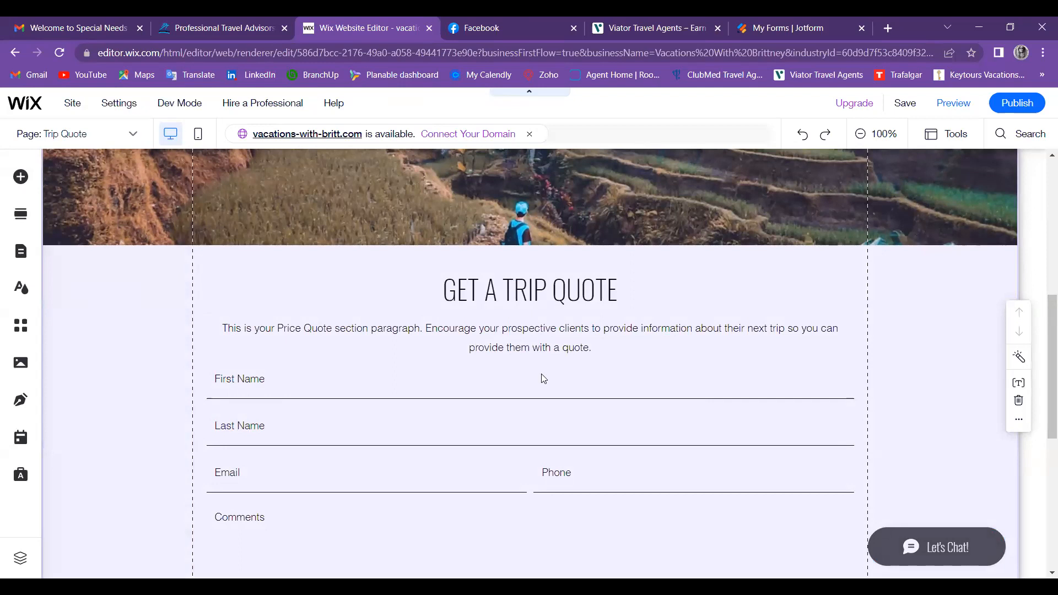
click(1018, 384)
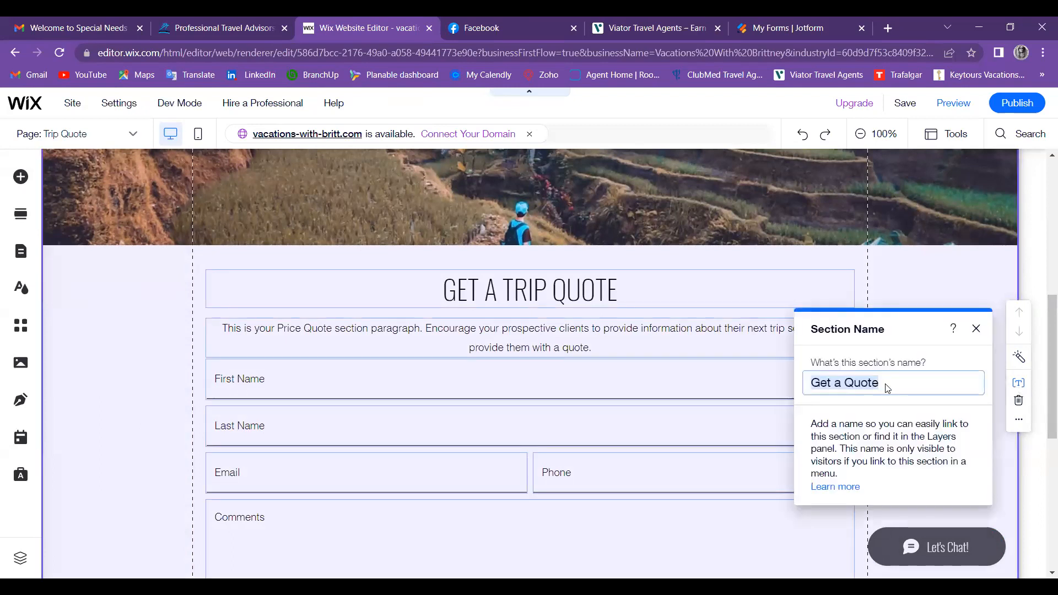
click(975, 328)
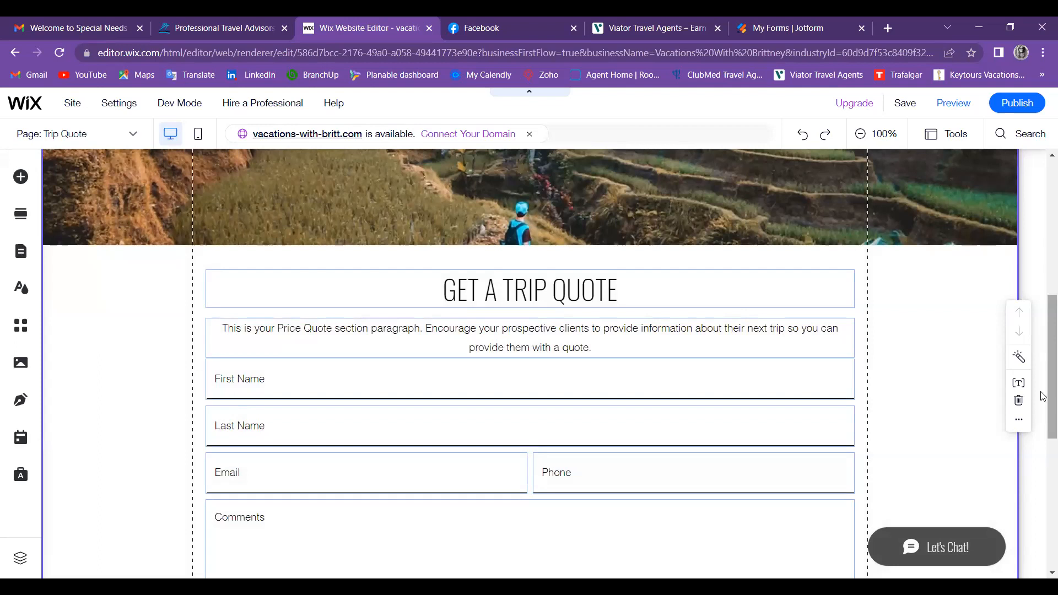
scroll(1041, 352, down, 5)
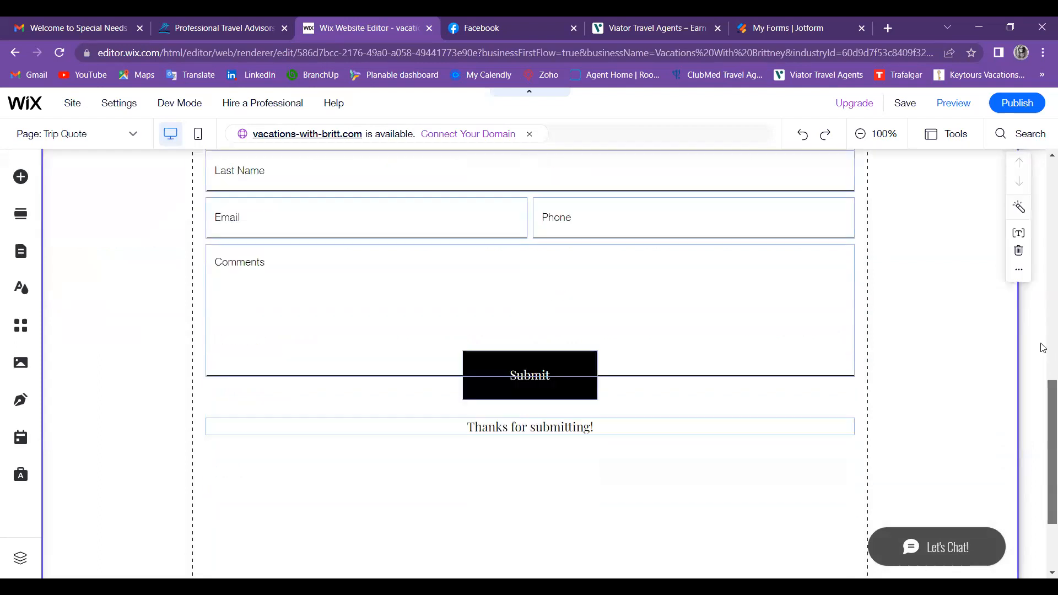
scroll(1042, 309, up, 1)
scroll(2, 132, up, 3)
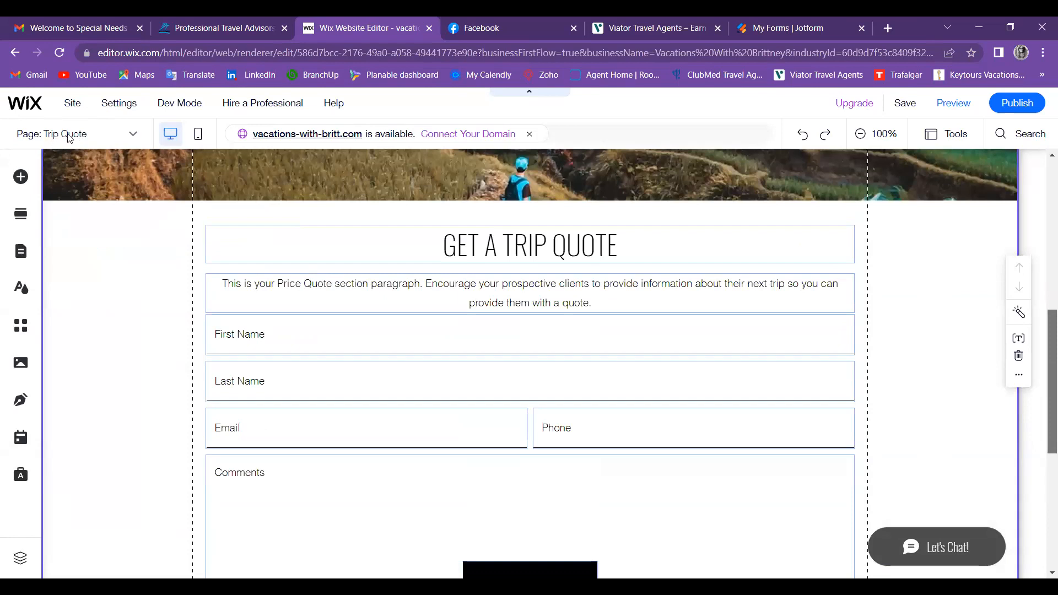
scroll(51, 221, up, 4)
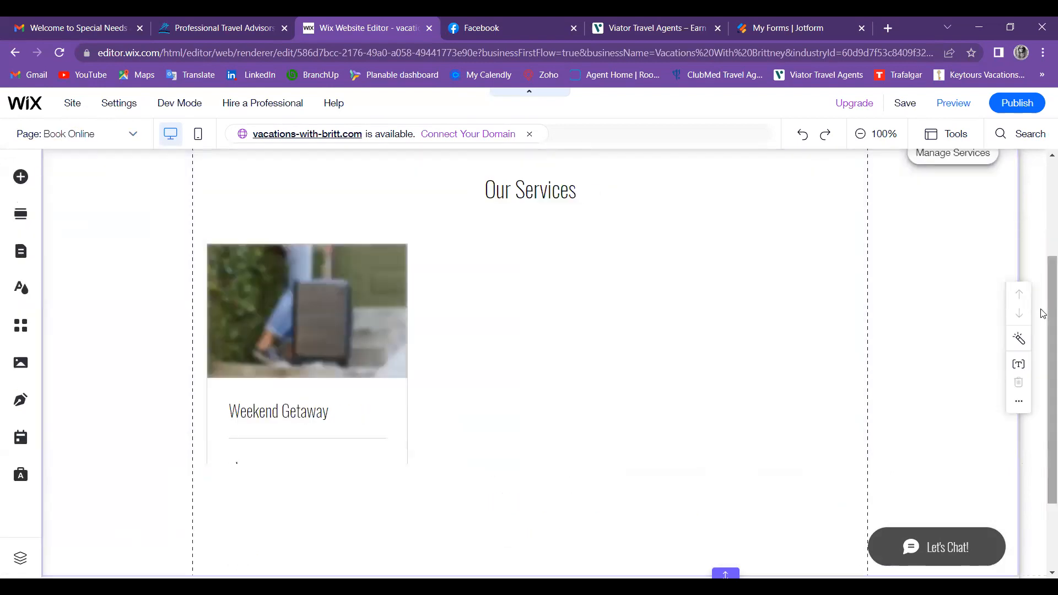
Step: Scroll to the Our Services widget listing Weekend Getaway and open its Book Online settings
scroll(1043, 408, down, 2)
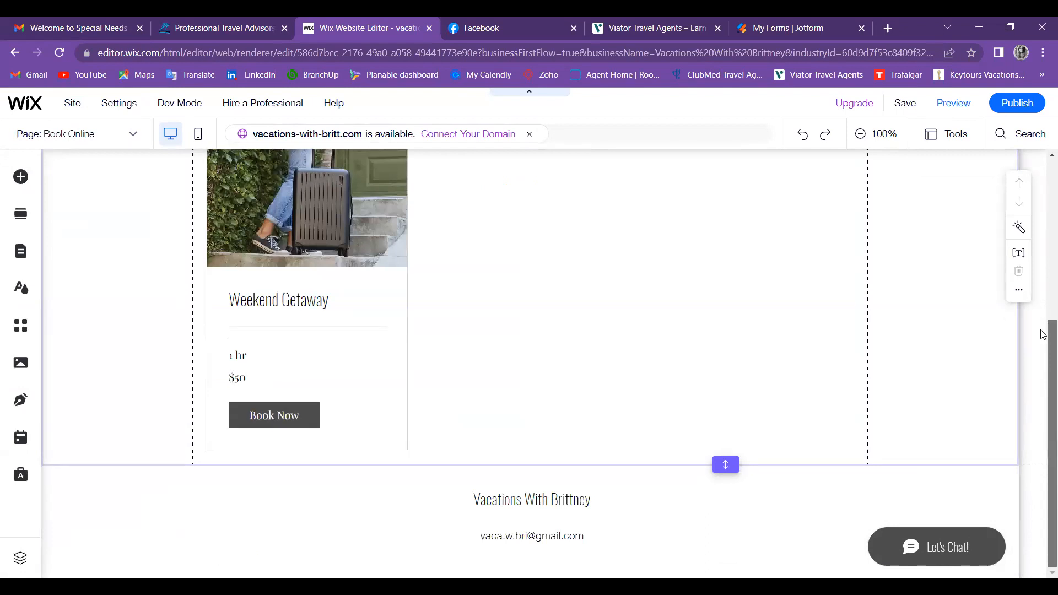
scroll(1042, 328, up, 1)
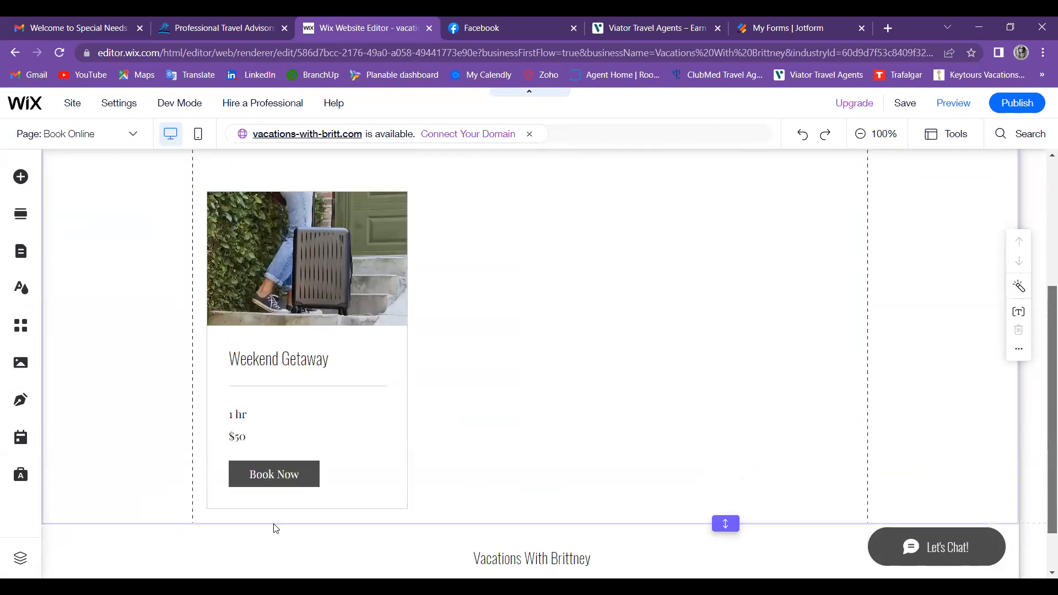
scroll(273, 528, up, 1)
scroll(292, 523, up, 1)
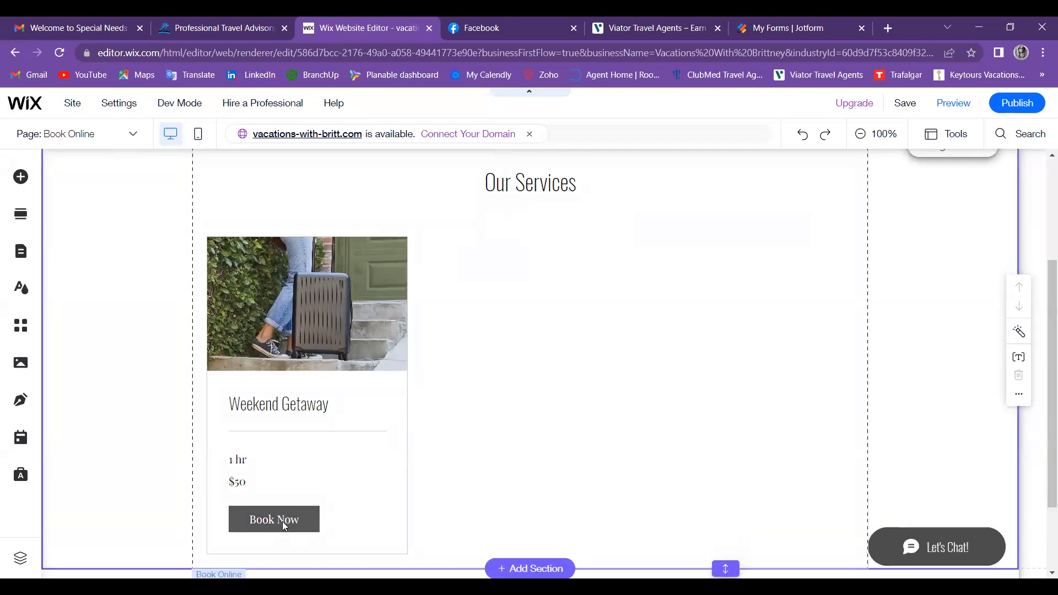
double_click(355, 498)
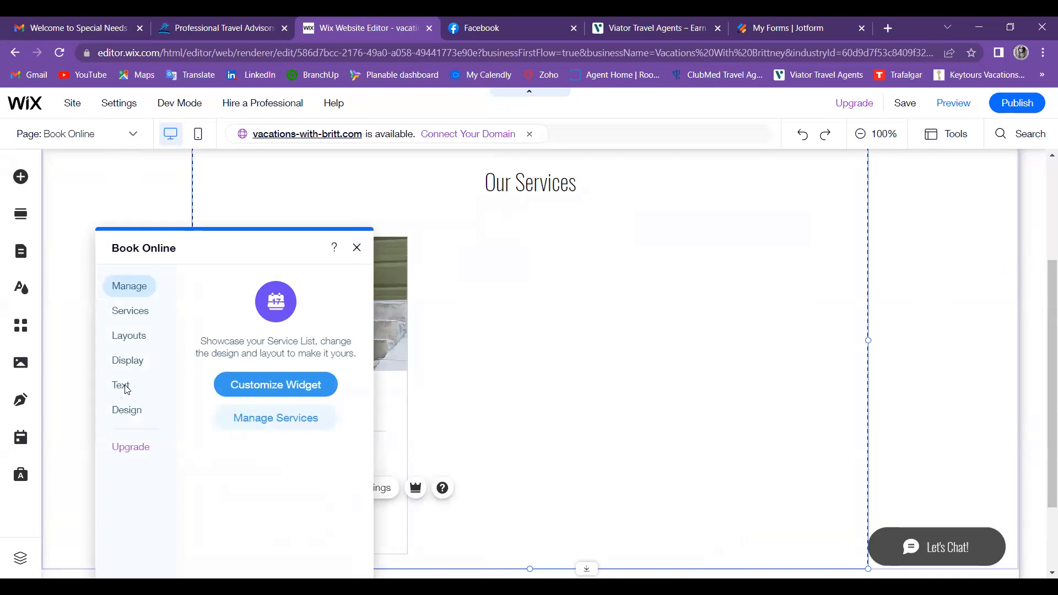
click(121, 387)
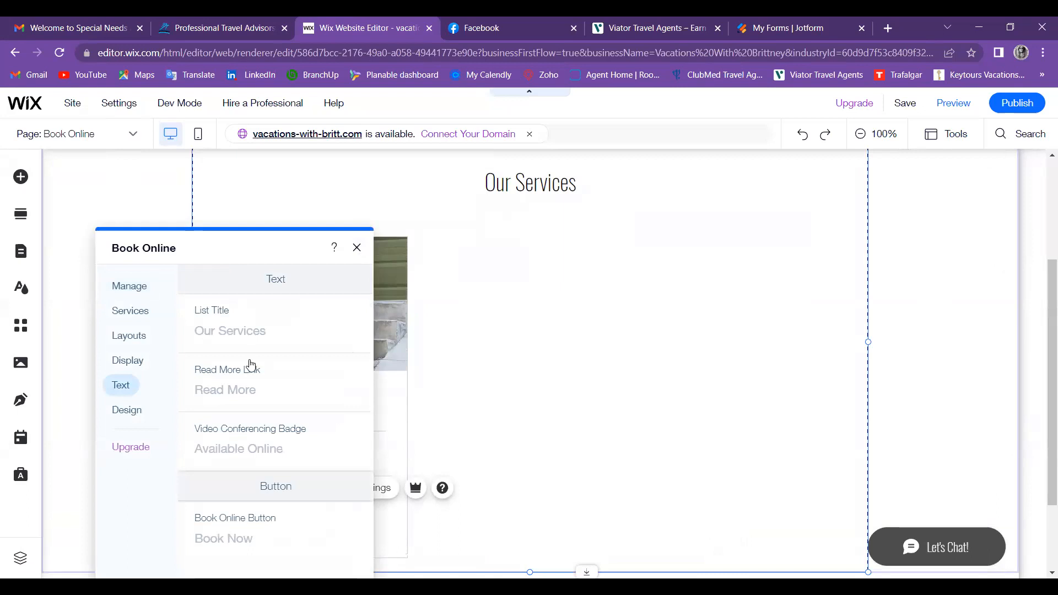
click(275, 390)
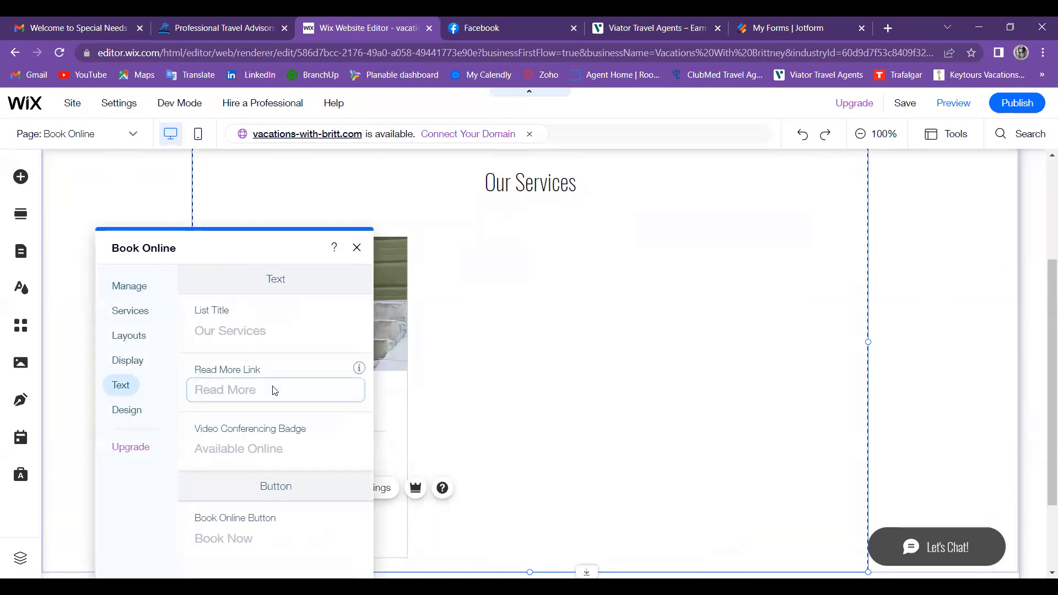
right_click(274, 390)
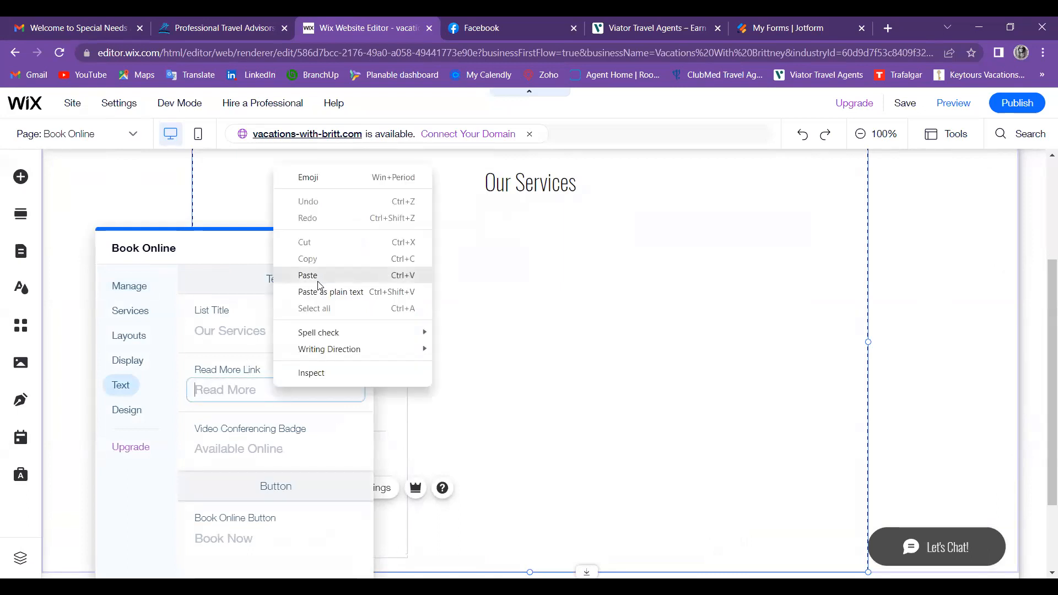
click(319, 275)
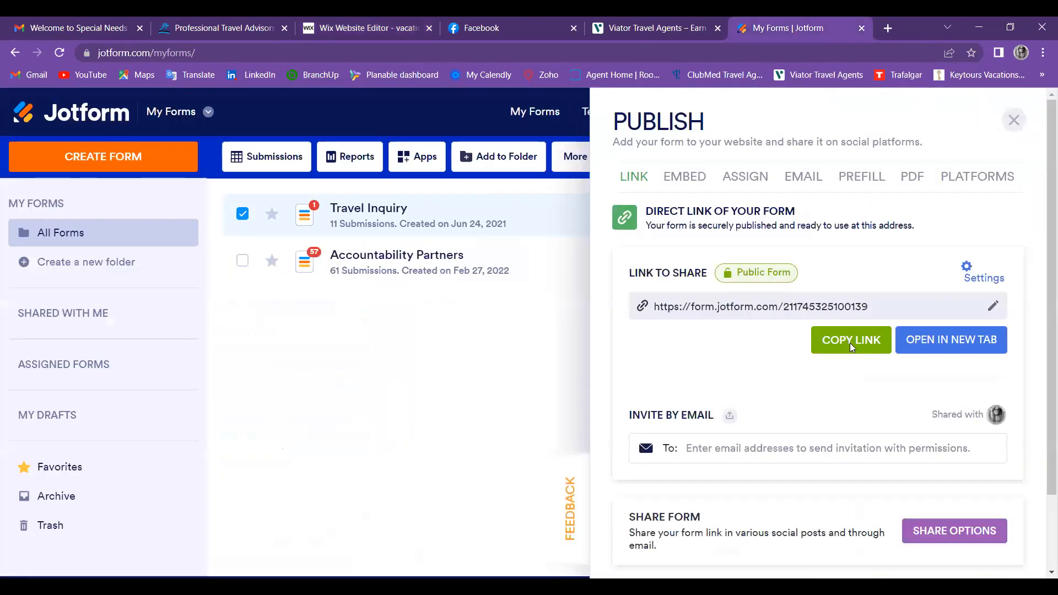
click(851, 345)
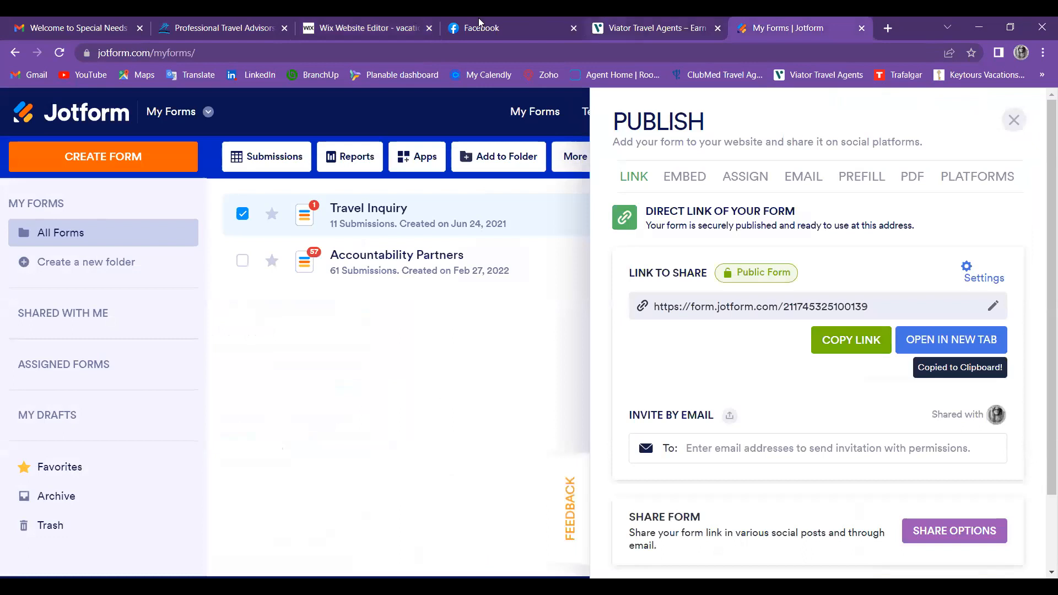
triple_click(353, 390)
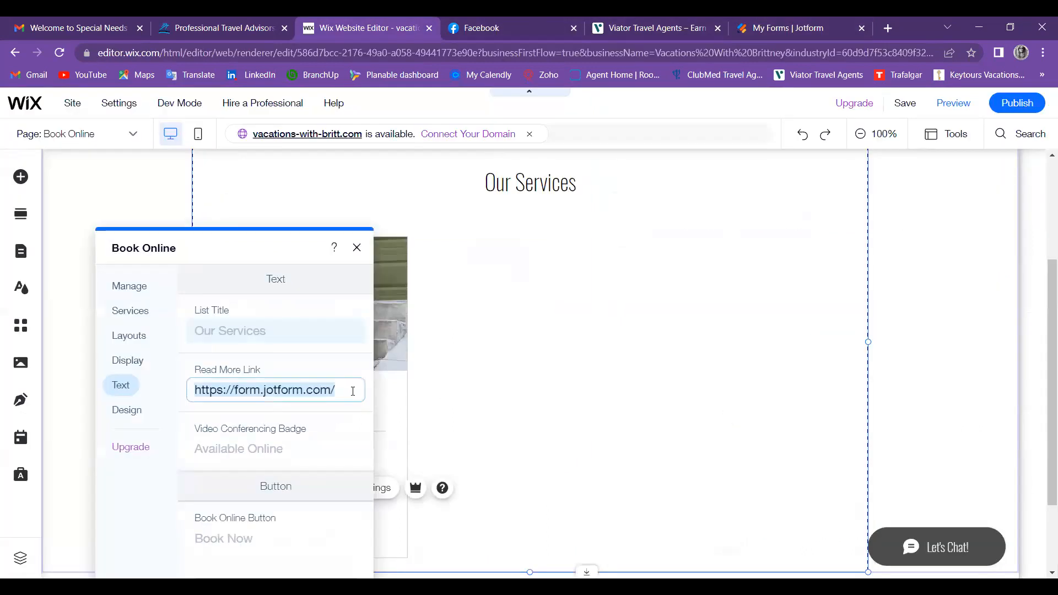
key(BackSpace)
right_click(353, 391)
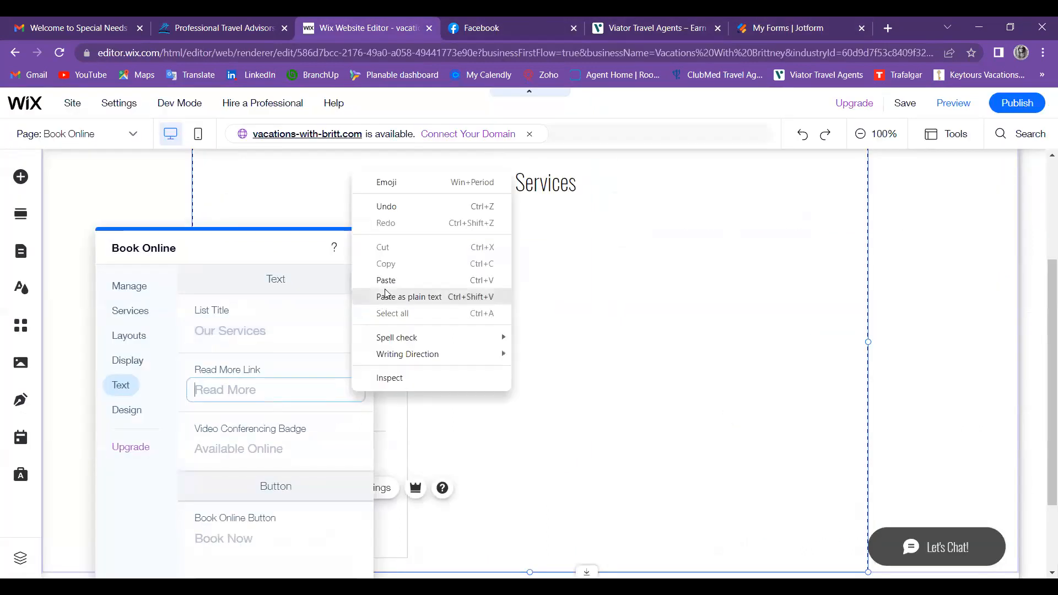
click(385, 280)
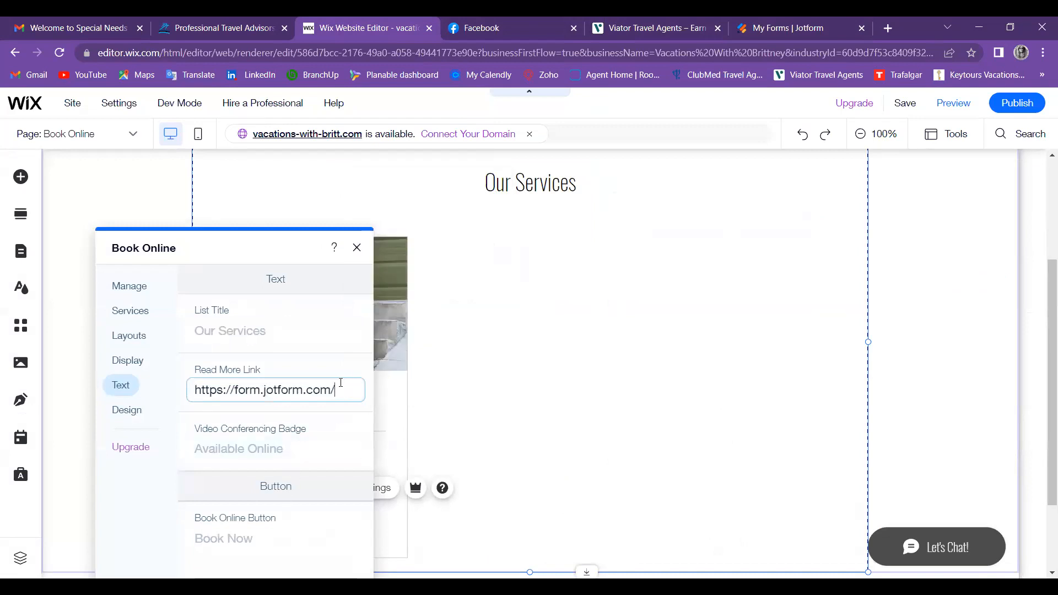
key(BackSpace)
key(BackSpace)
key(BackSpace)
key(BackSpace)
key(BackSpace)
key(BackSpace)
key(BackSpace)
key(BackSpace)
key(BackSpace)
key(BackSpace)
key(BackSpace)
key(BackSpace)
key(BackSpace)
key(BackSpace)
key(BackSpace)
key(BackSpace)
key(BackSpace)
key(BackSpace)
key(BackSpace)
key(BackSpace)
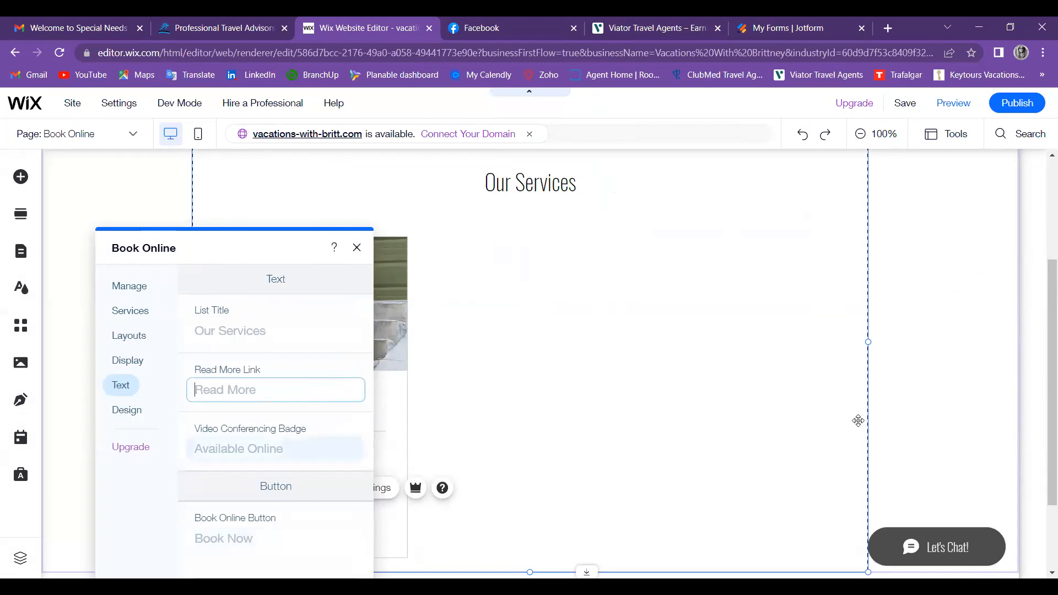
drag(1043, 302, 1042, 356)
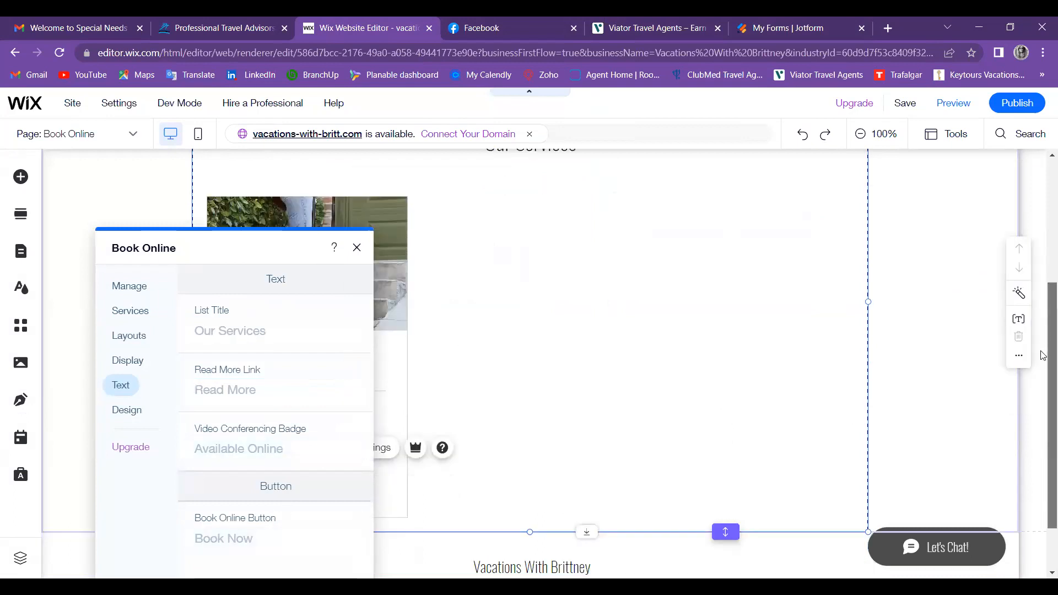
Step: Paste the Jotform form link into the Book Online Button text field in place of Book Now
click(219, 522)
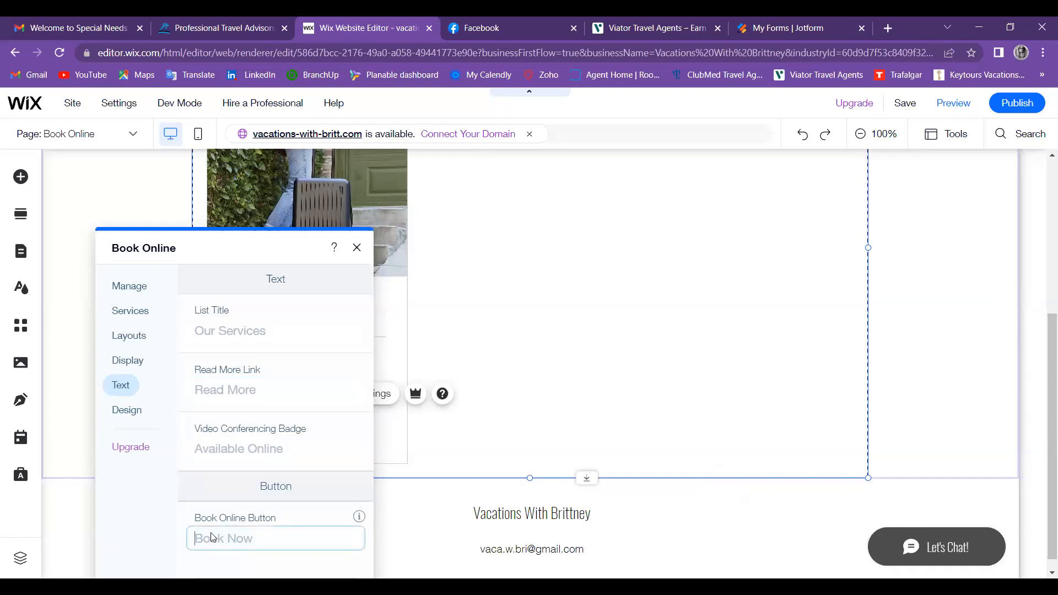
right_click(212, 535)
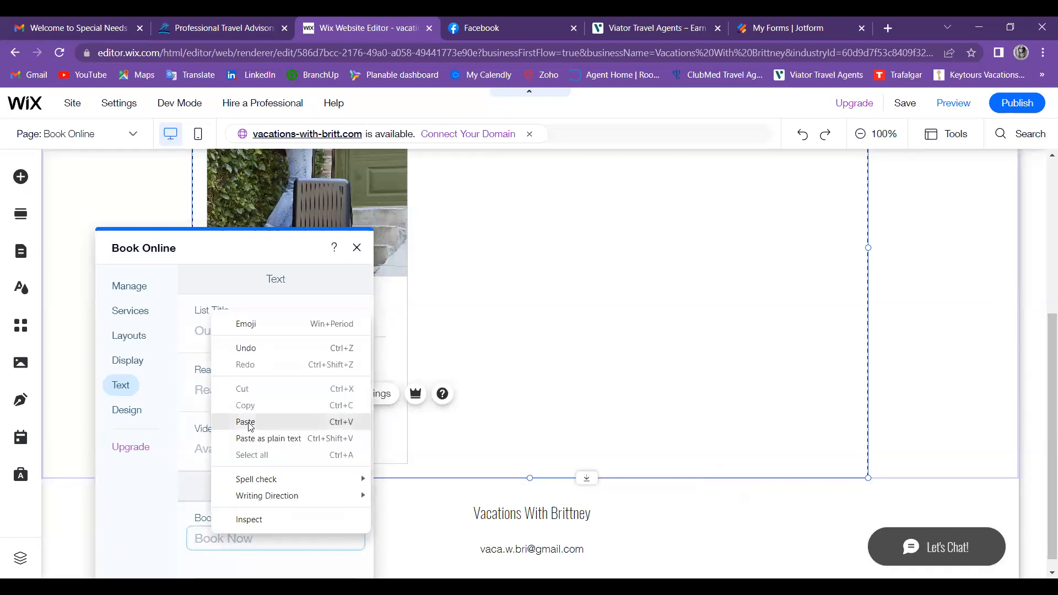
click(246, 422)
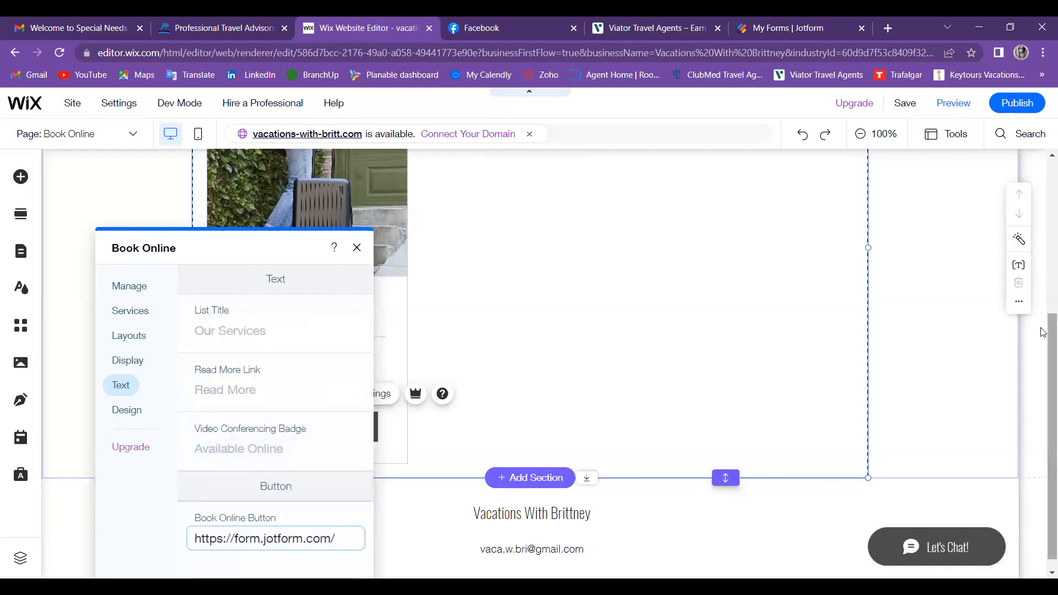
drag(1051, 376, 1051, 390)
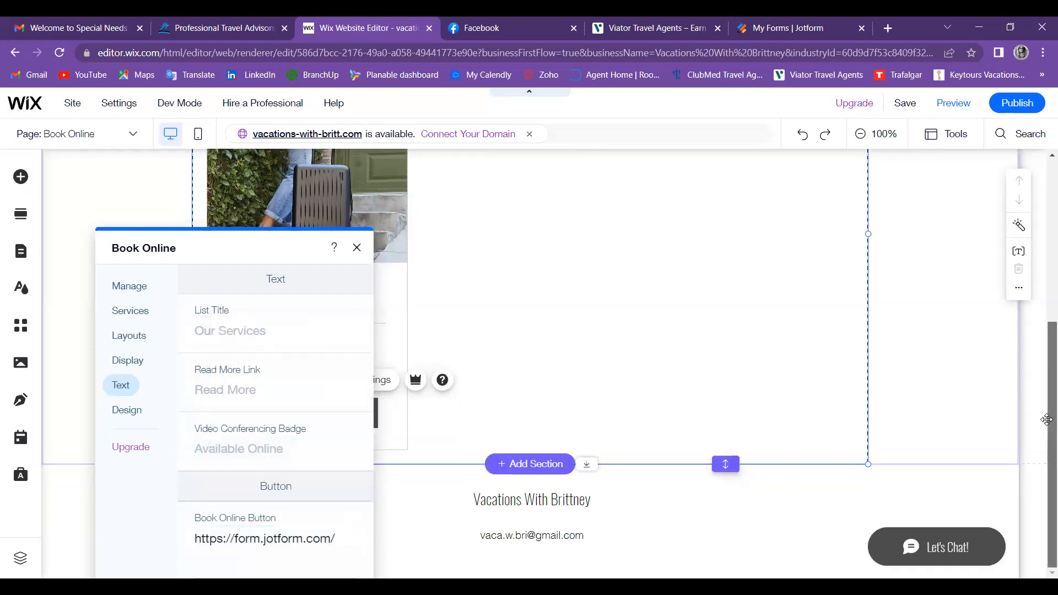
double_click(436, 445)
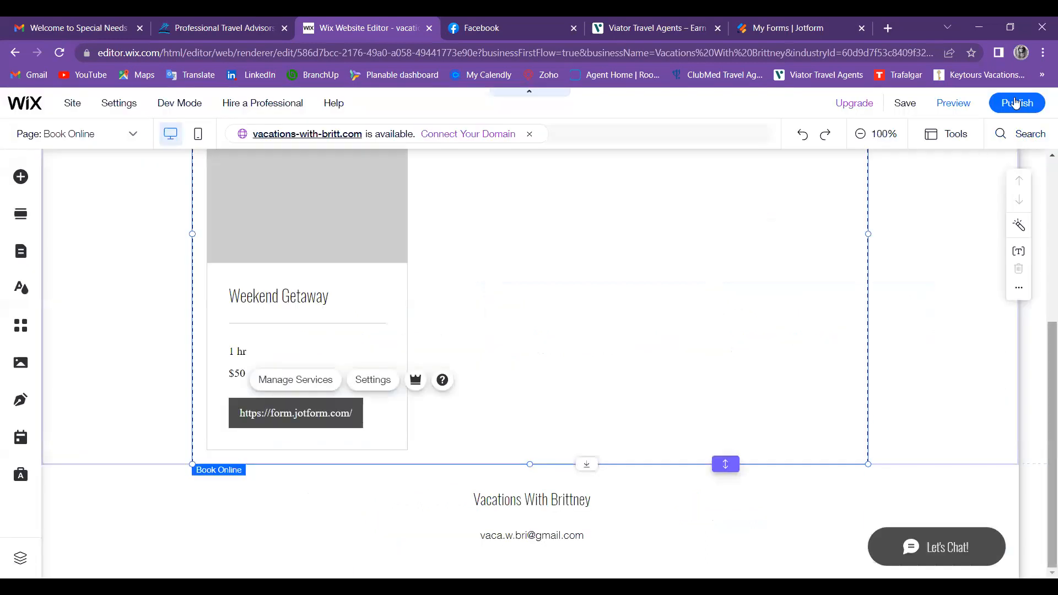
Step: Publish the site live and dismiss the Edit Your Site for Mobile prompt
scroll(1016, 104, up, 4)
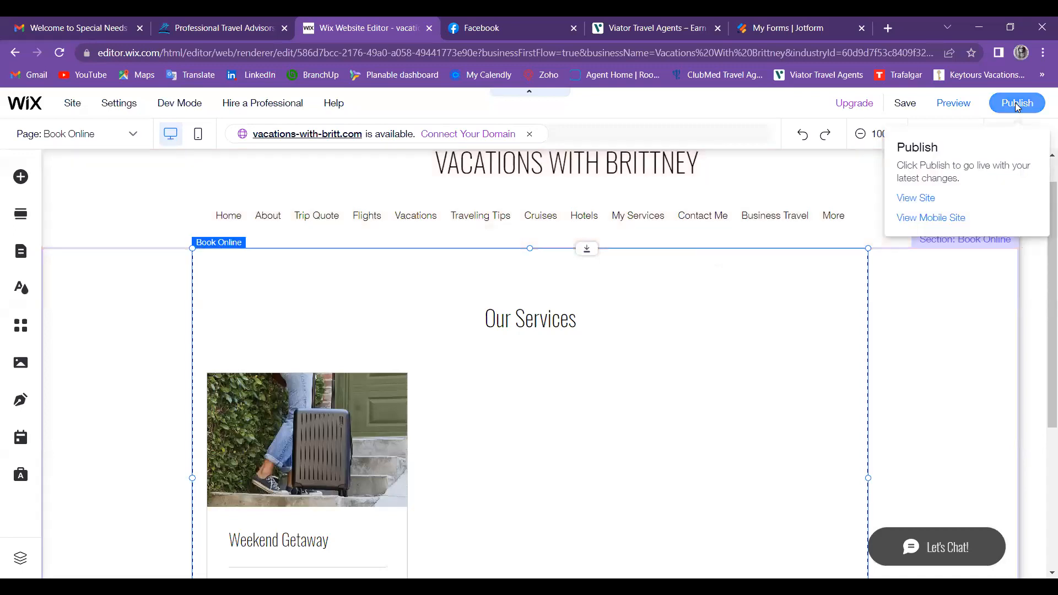
click(1017, 106)
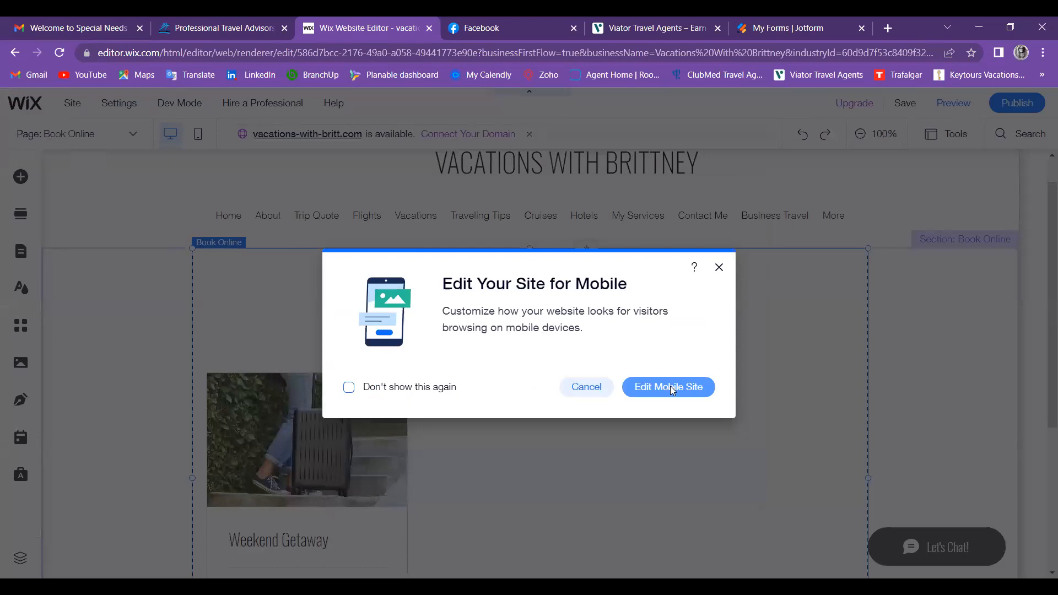
click(591, 385)
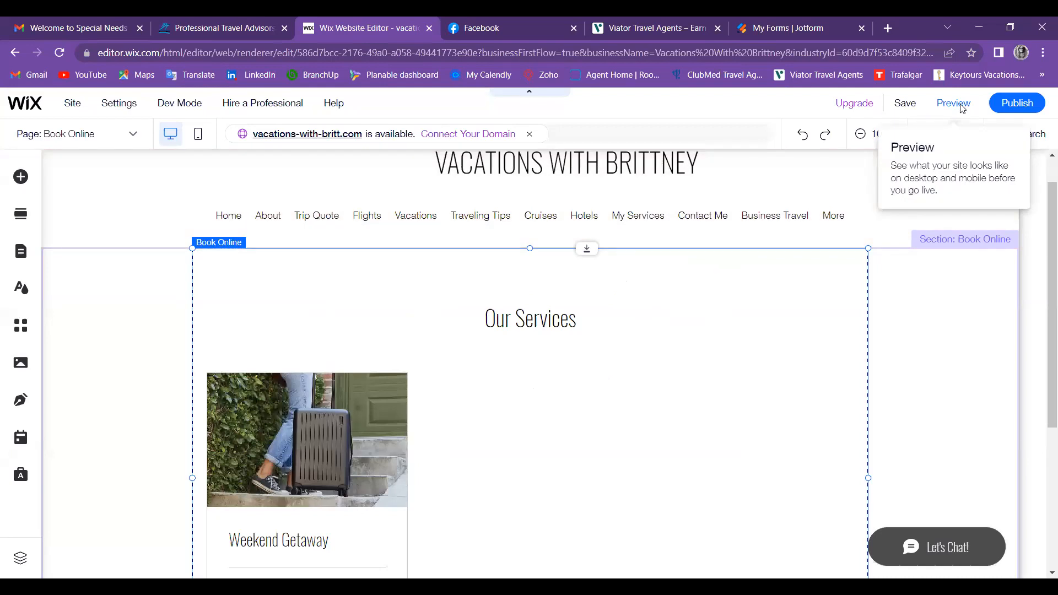
Step: Preview the site and scroll to the Our Services card to check the Weekend Getaway button
click(962, 107)
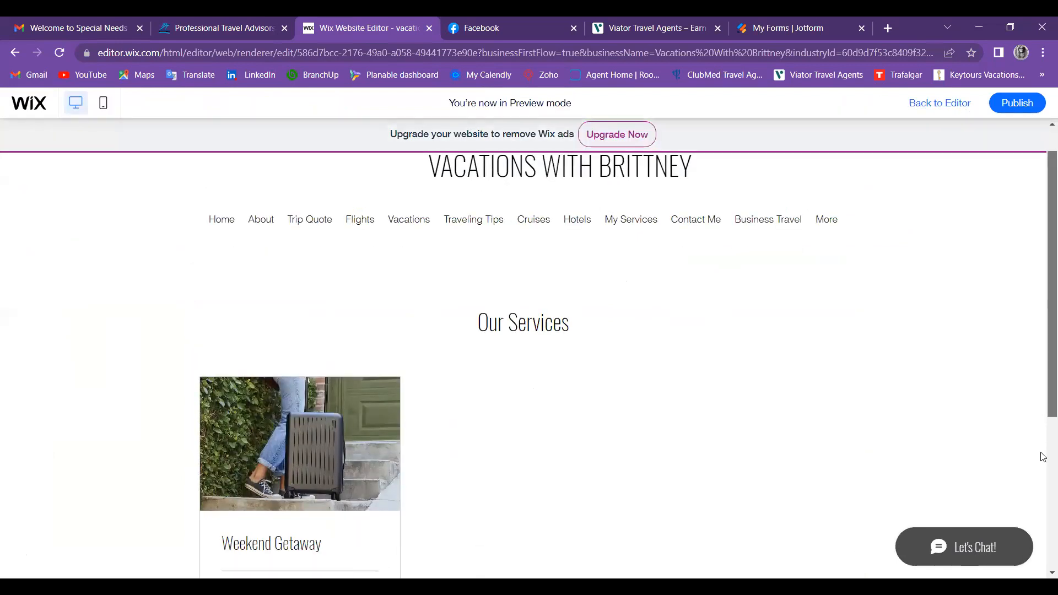
scroll(1042, 469, down, 1)
scroll(1043, 551, down, 3)
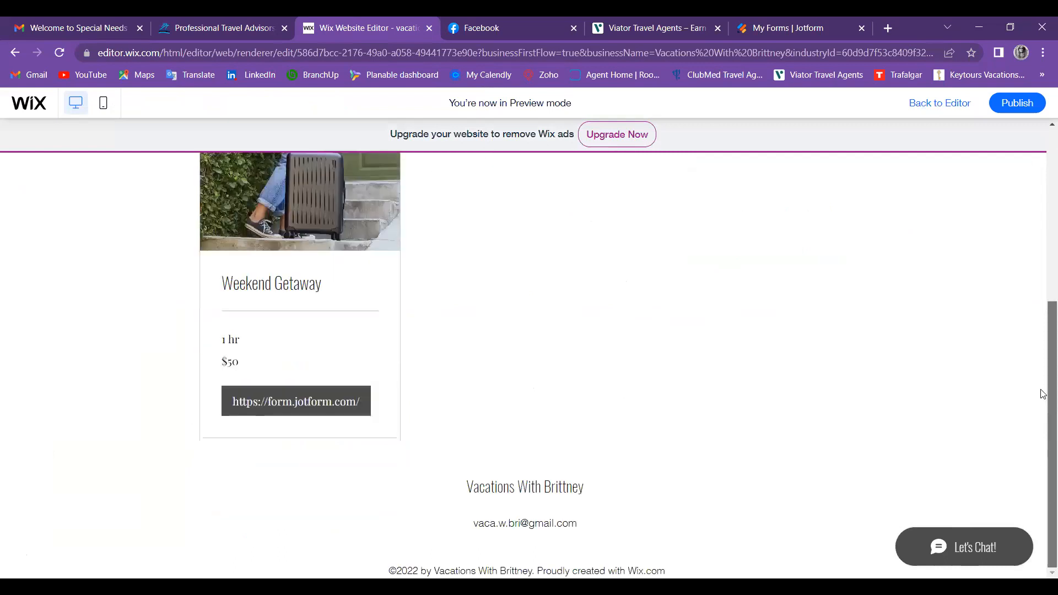
scroll(1044, 358, up, 3)
scroll(168, 250, up, 2)
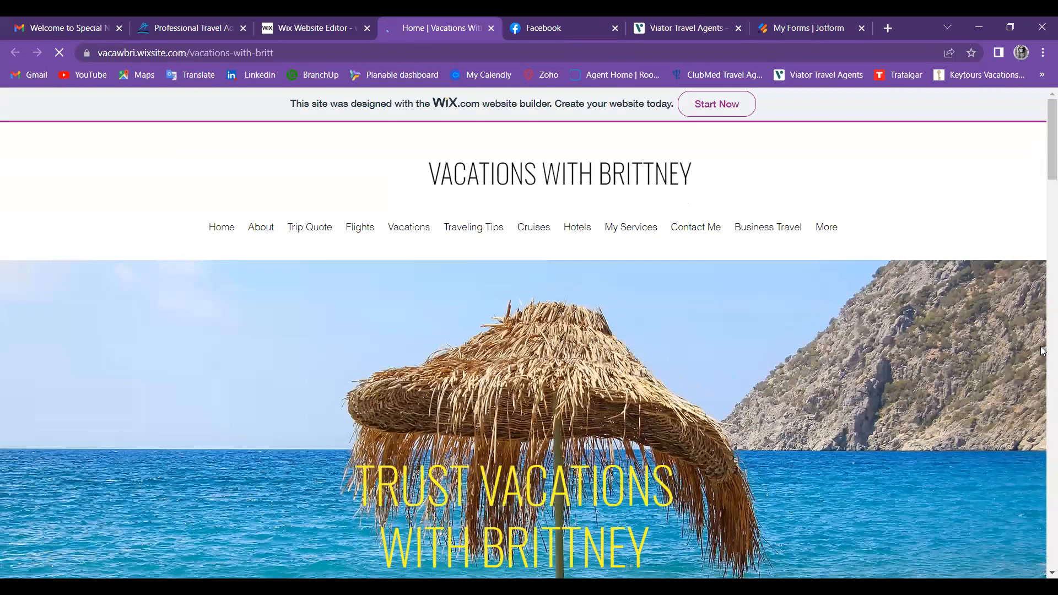
Step: Scroll the live home page from the hero image to the contact form, then open the About page
scroll(1041, 380, down, 5)
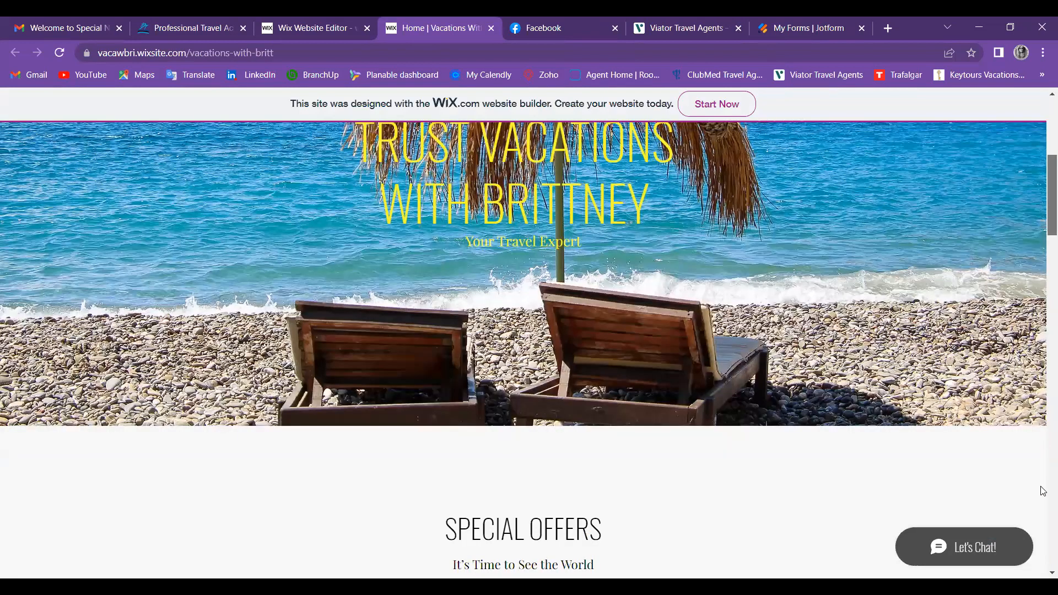
scroll(1043, 537, down, 20)
scroll(1043, 360, up, 5)
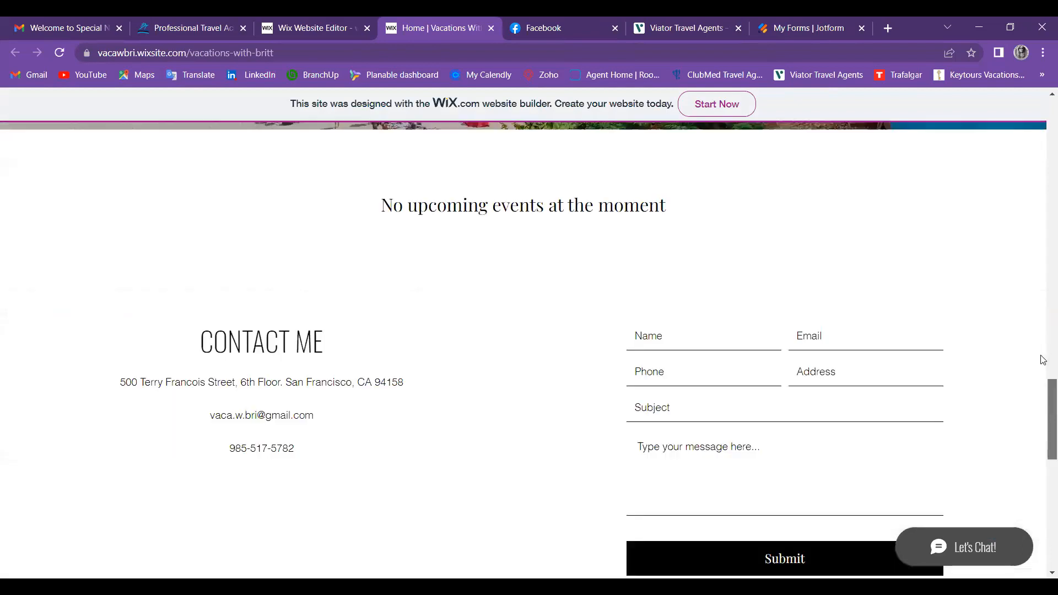
scroll(622, 124, up, 5)
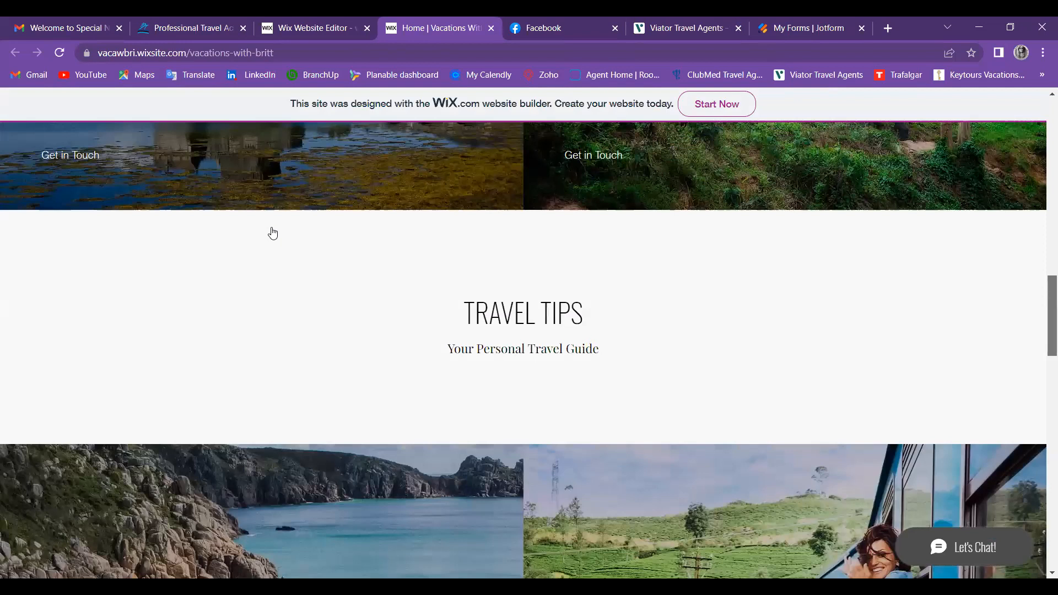
scroll(321, 235, up, 15)
click(321, 234)
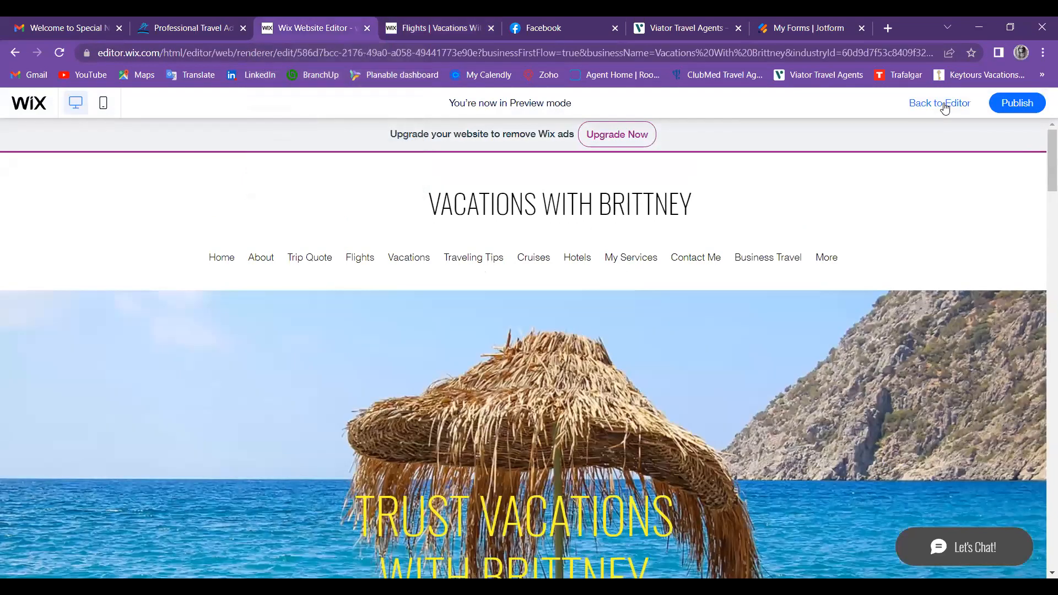
Step: Exit preview and scroll the Home page down to its contact form and location map
click(944, 105)
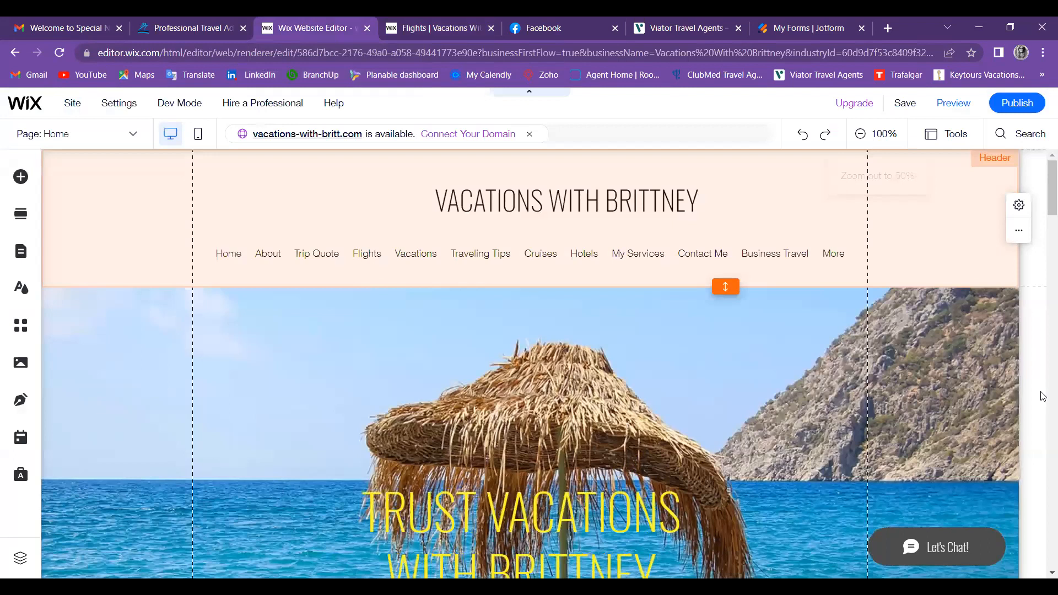
scroll(1041, 442, down, 10)
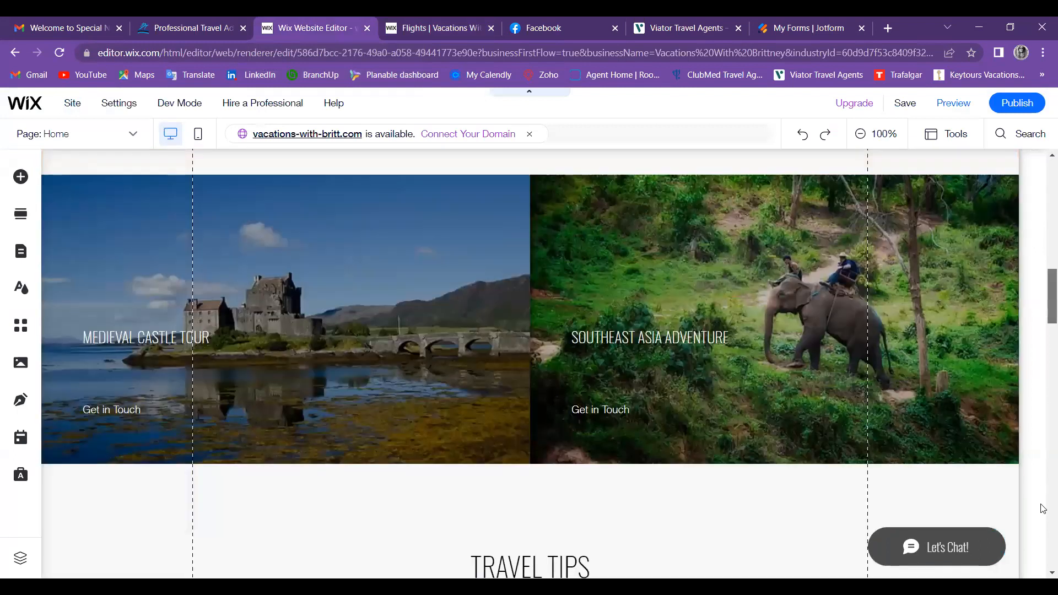
scroll(1042, 429, down, 10)
scroll(1042, 430, up, 8)
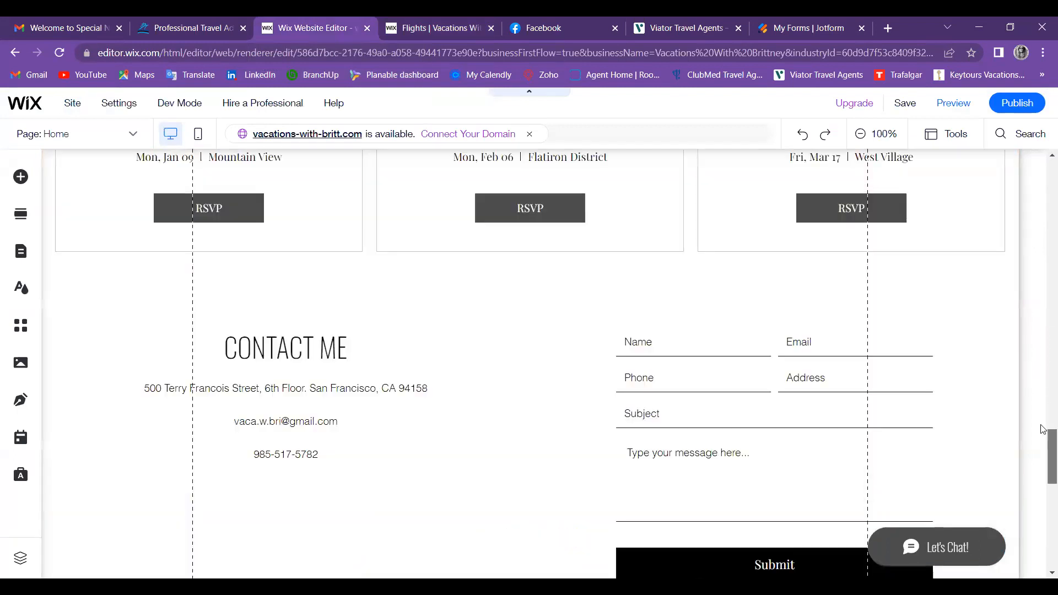
scroll(1043, 483, up, 3)
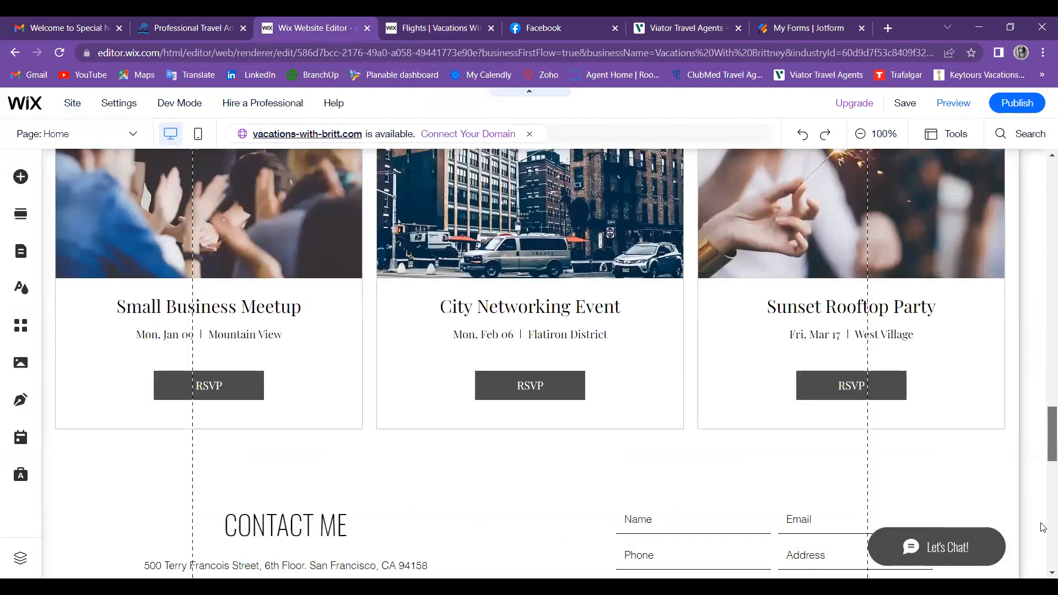
scroll(1043, 537, down, 10)
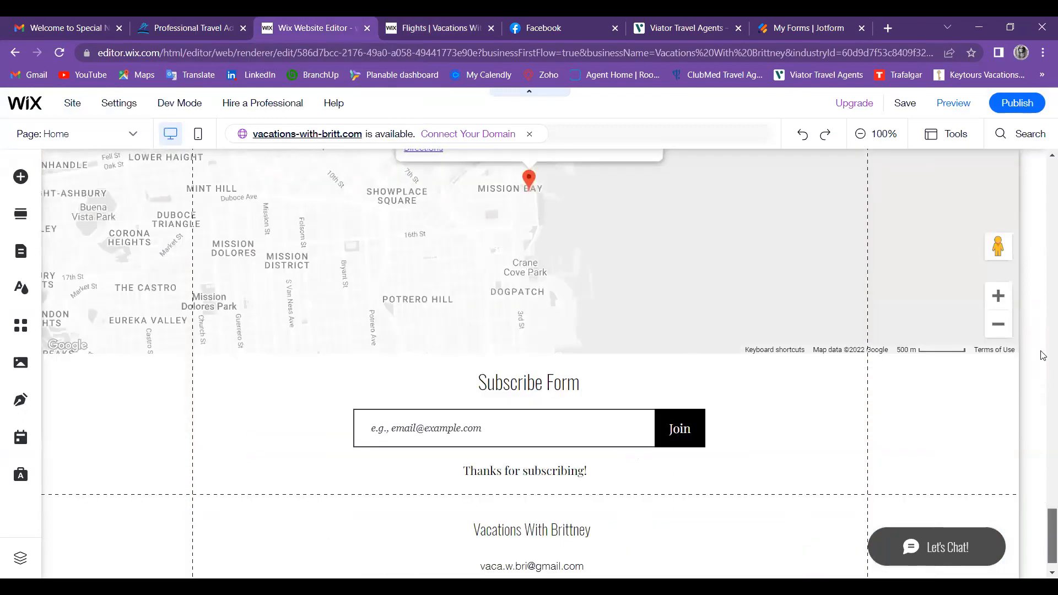
scroll(1043, 220, up, 5)
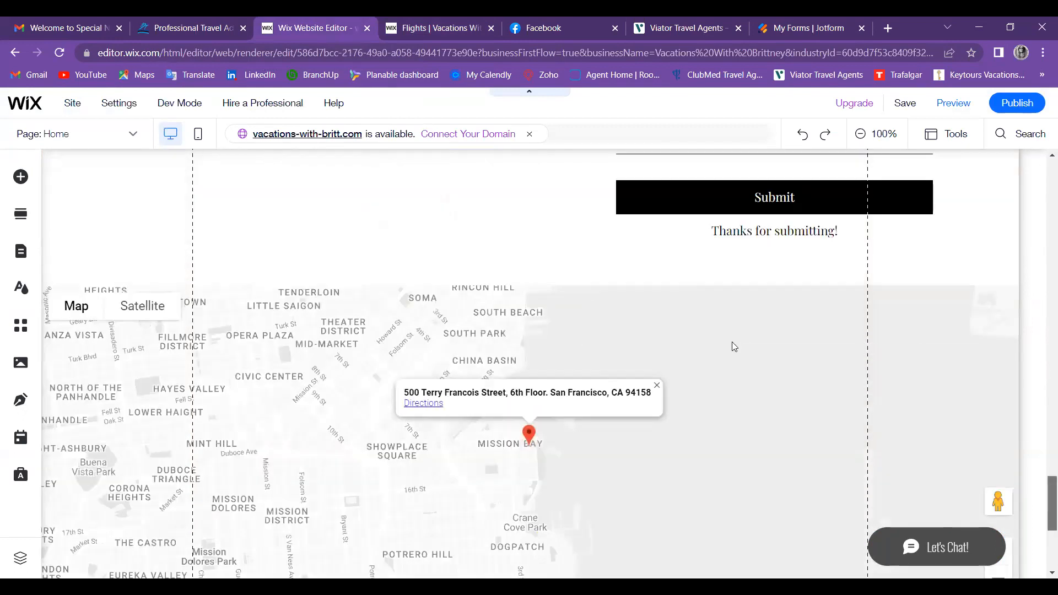